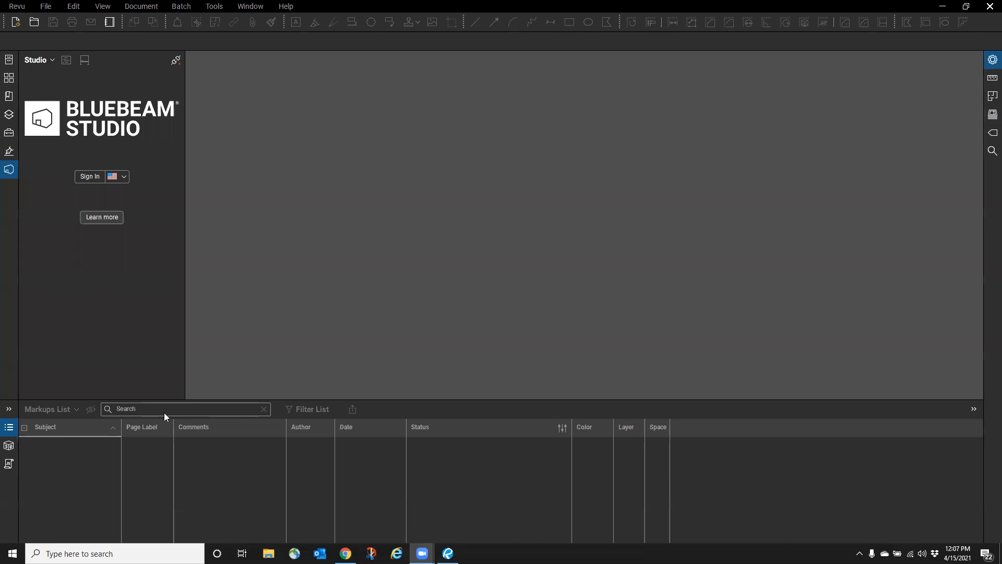
- Collapse the Markups List panel at the bottom of the workspace
left_click(7, 431)
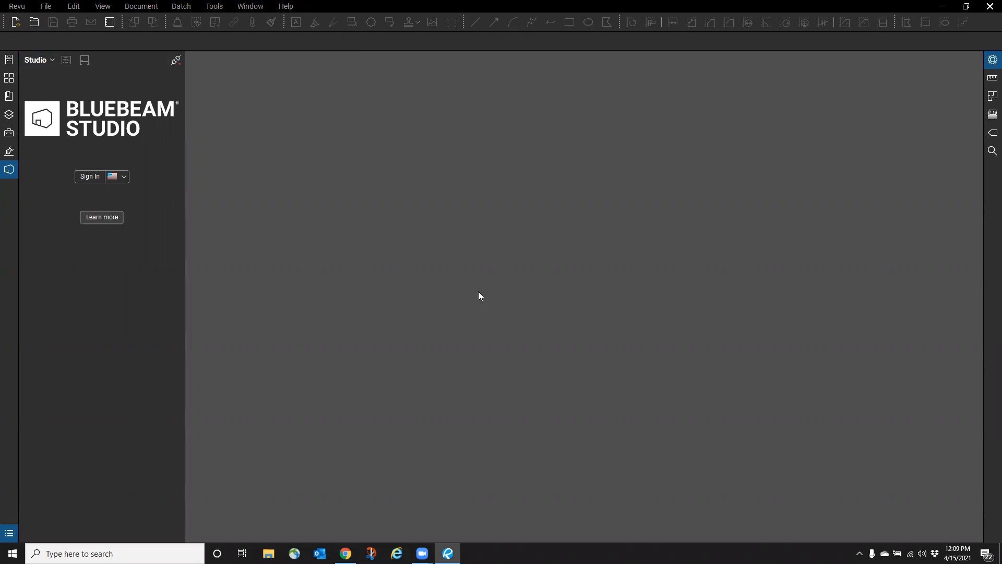
left_click(20, 8)
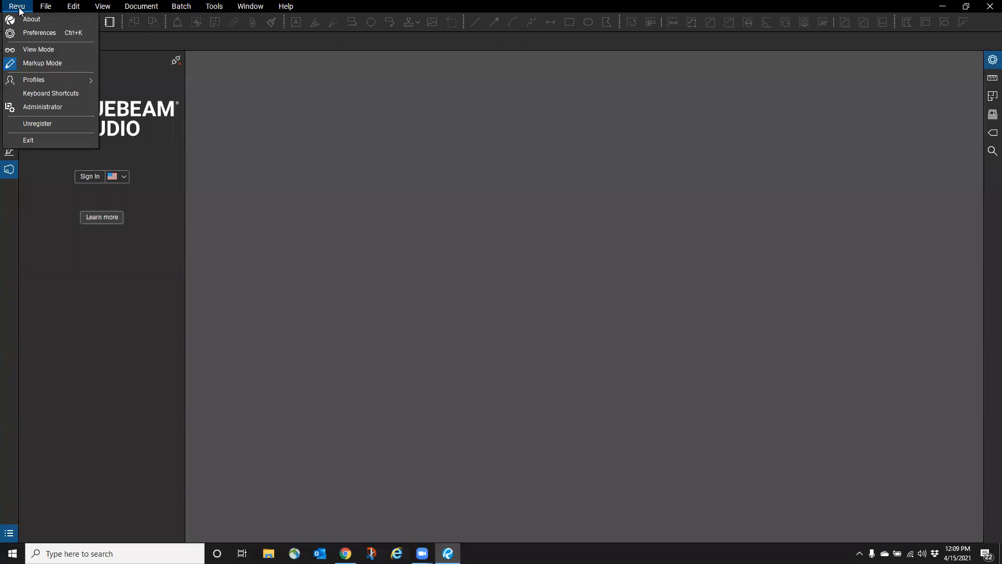
mouse_move(51, 81)
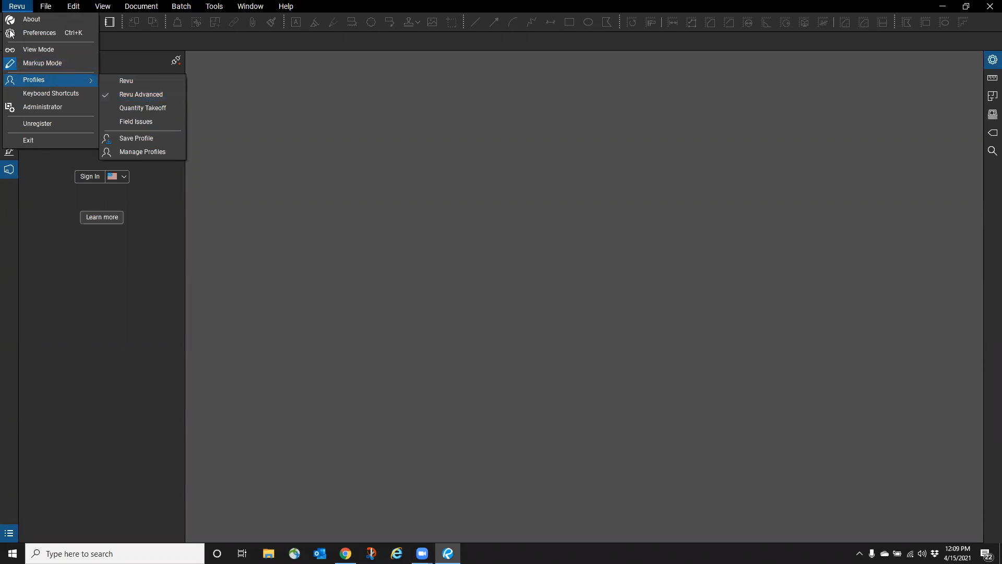
left_click(11, 8)
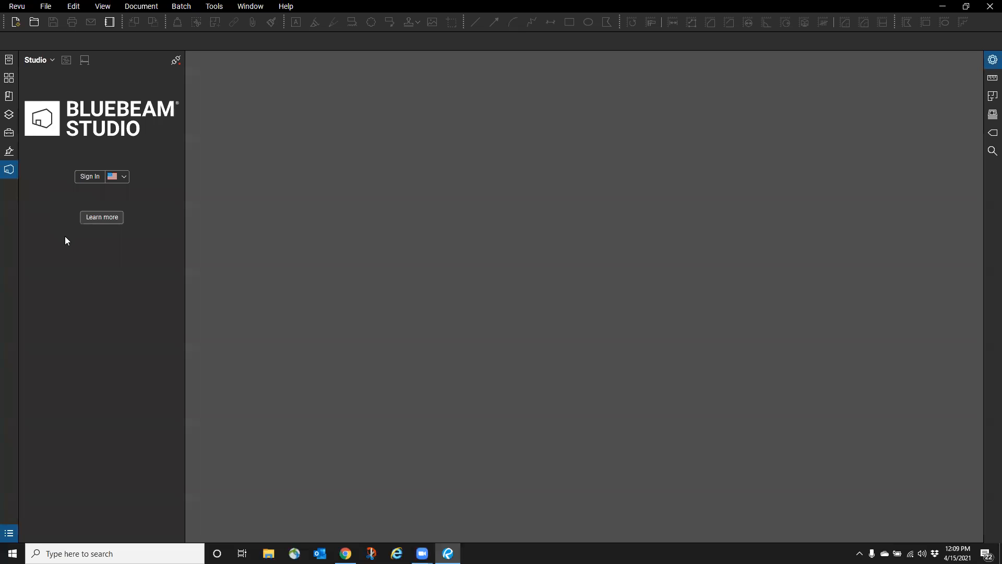
- Hide the Studio panel and bring up the Revu Profiles list with Revu Advanced current
left_click(11, 174)
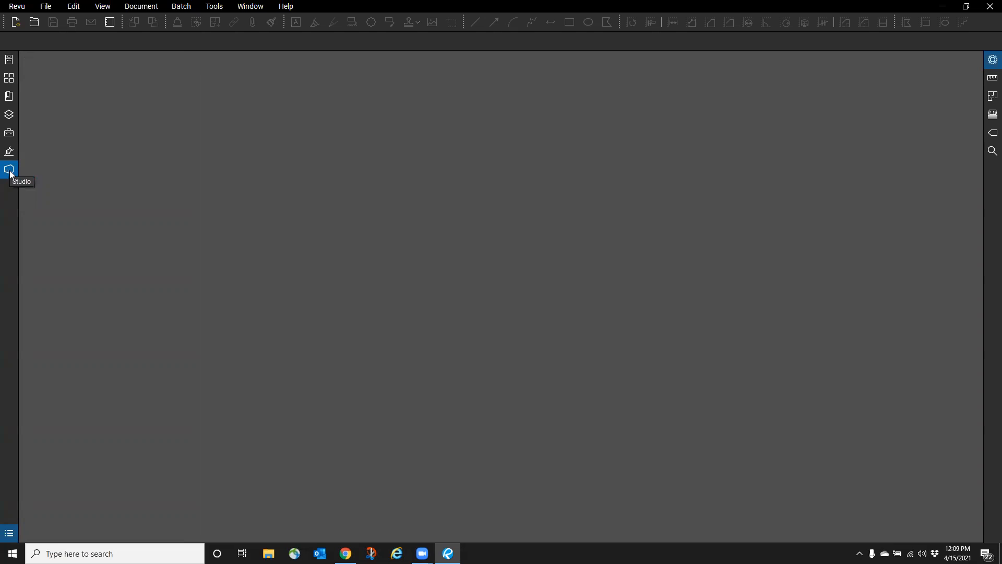
left_click(20, 9)
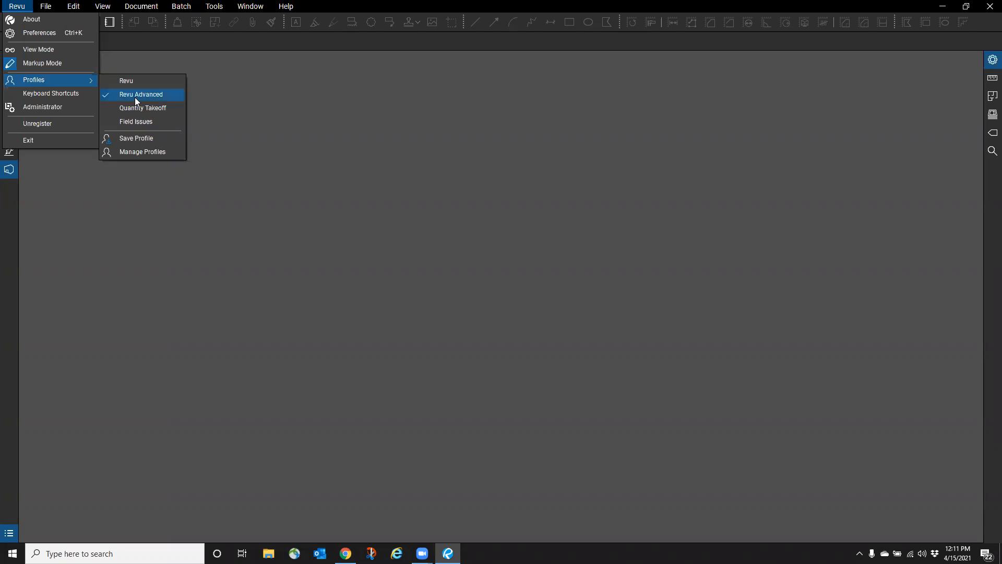
- Dismiss the Profiles menu and reopen the Studio panel through its right-click Show option
left_click(21, 205)
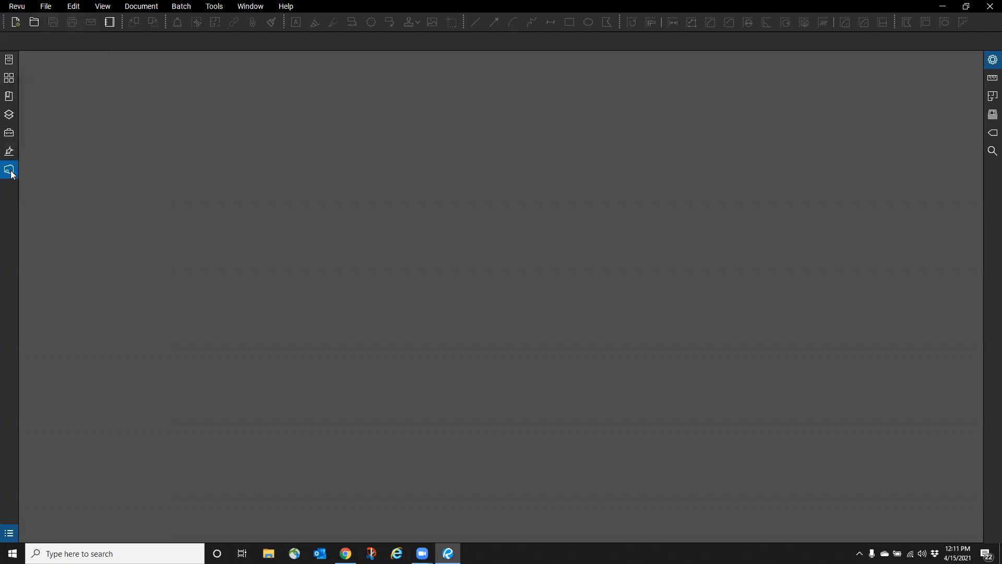
right_click(7, 172)
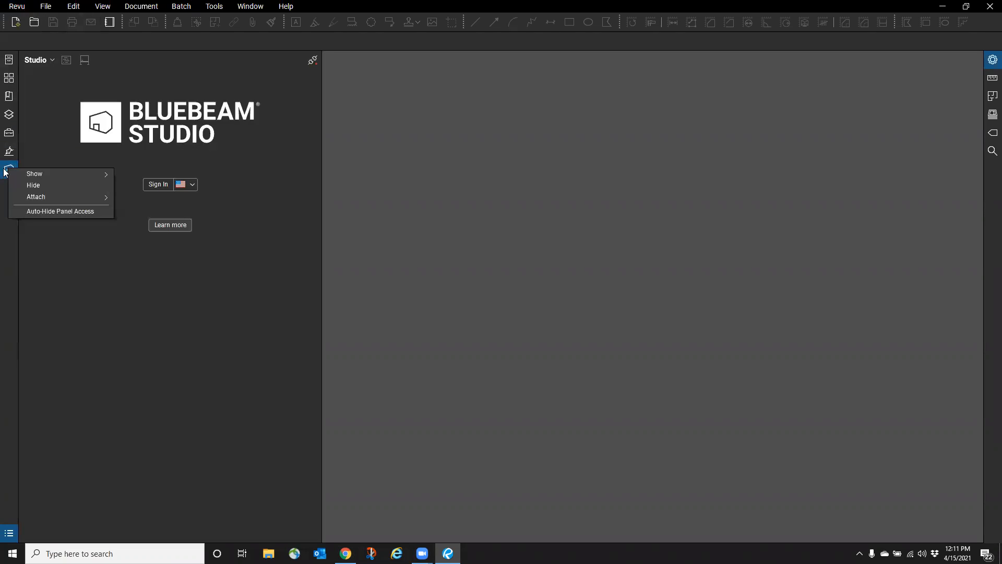
mouse_move(61, 177)
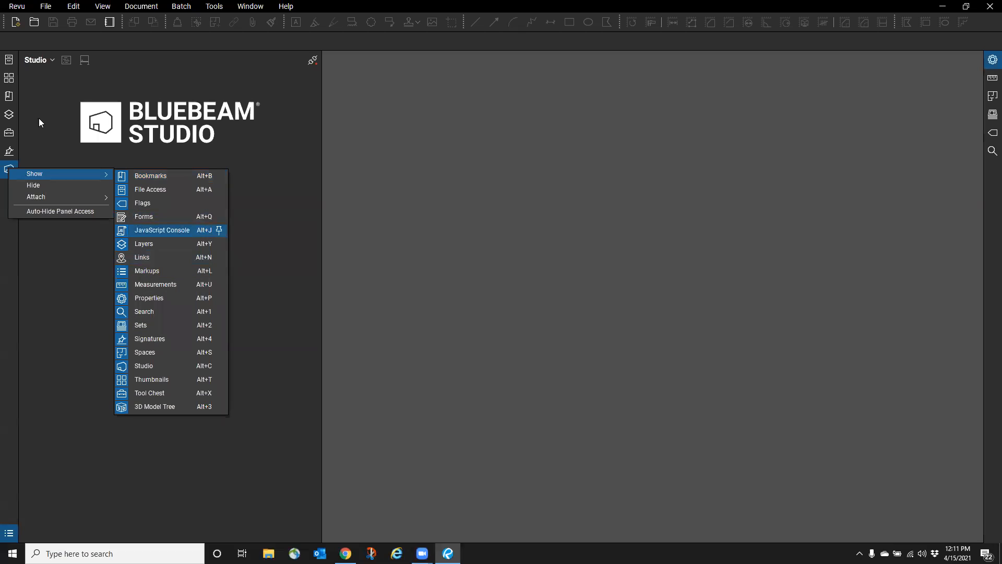
left_click(10, 228)
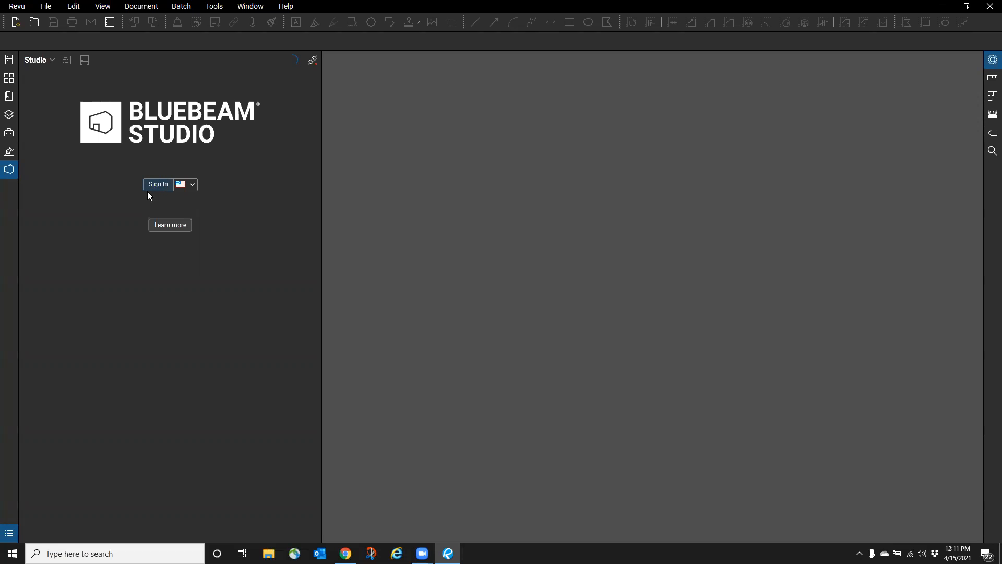
- Begin signing in to Bluebeam Studio from the Studio panel's Sign In prompt
left_click(147, 191)
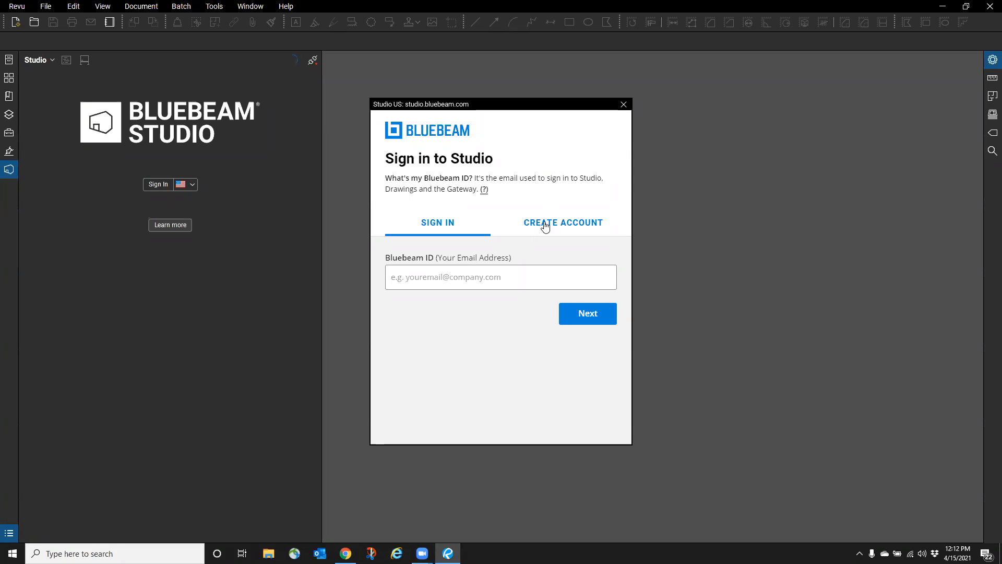
left_click(545, 226)
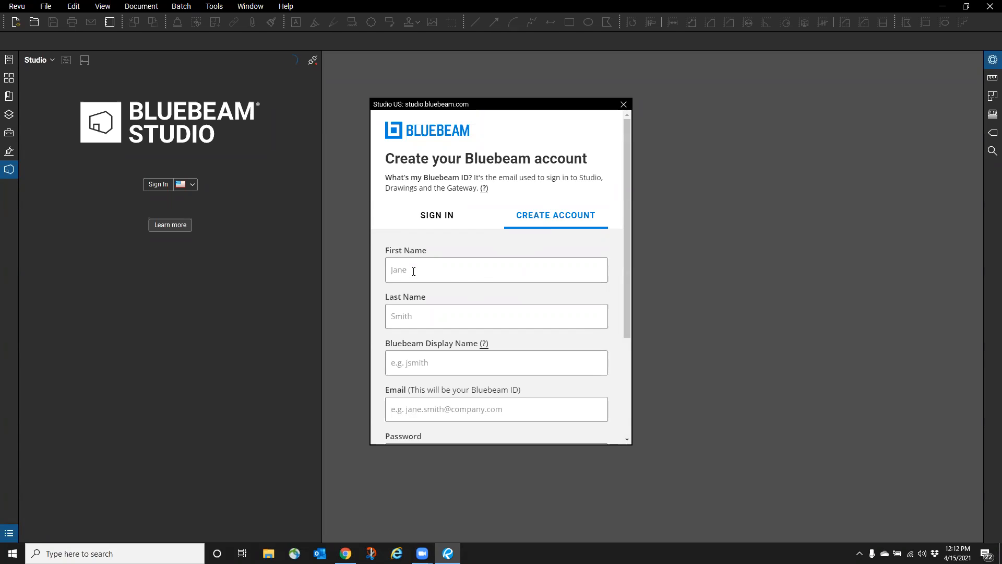
left_click(414, 271)
left_click(410, 316)
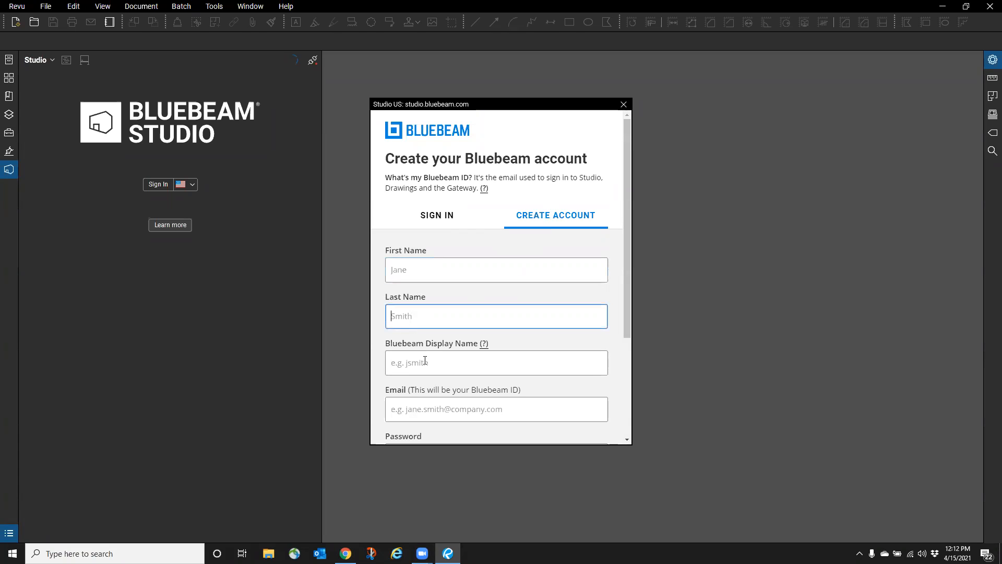
left_click(424, 362)
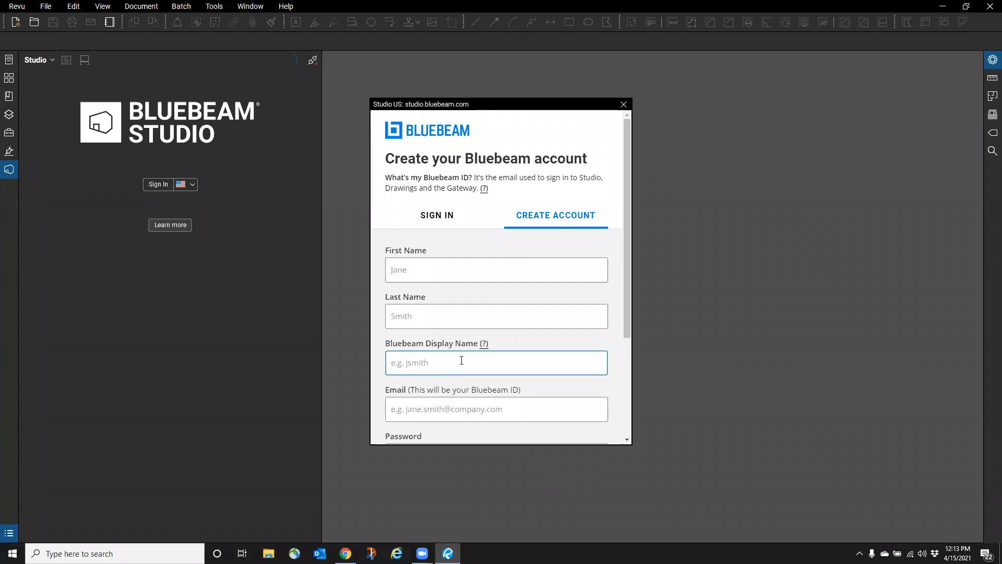
scroll(462, 360, "down", 3)
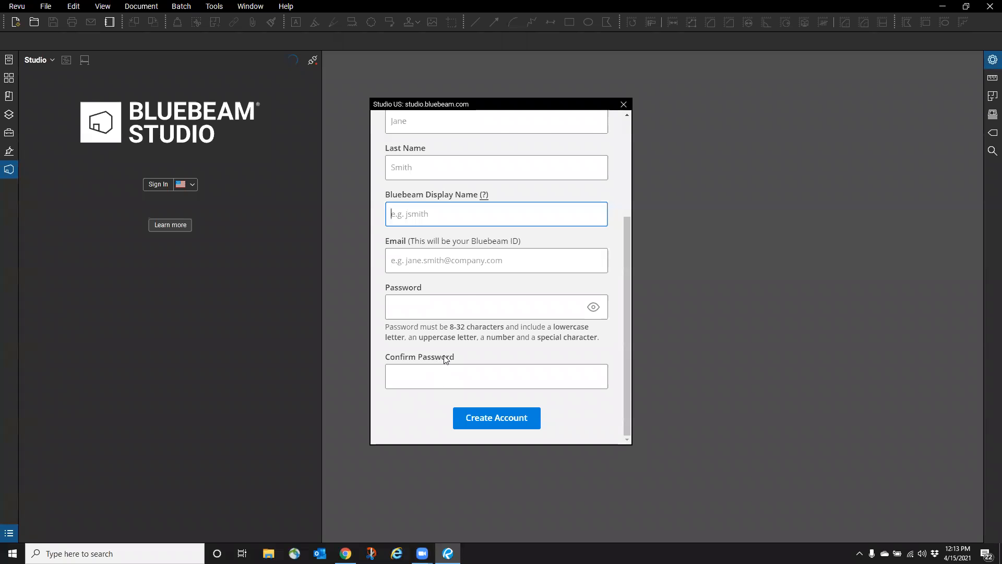
scroll(444, 358, "up", 3)
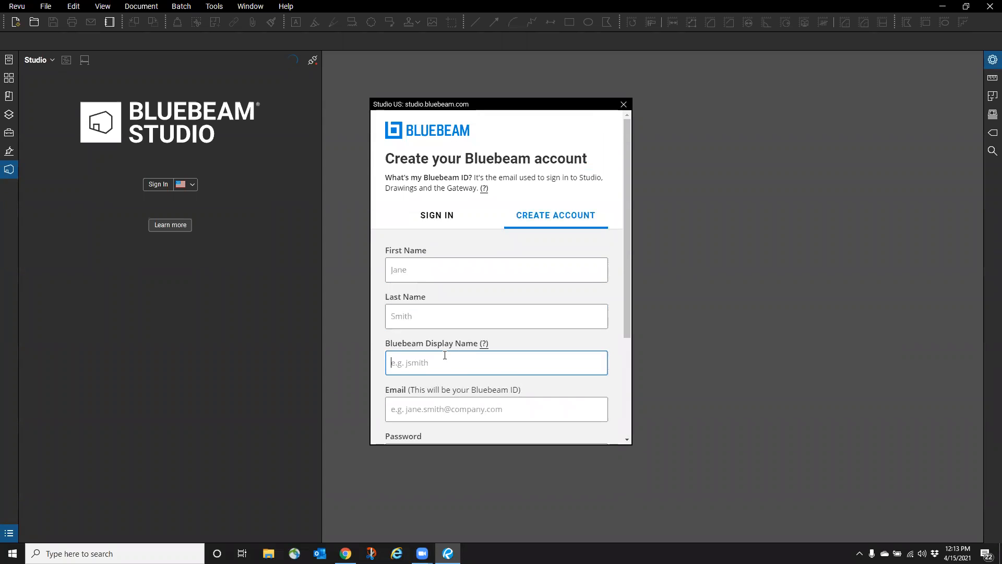
left_click(445, 356)
scroll(429, 275, "down", 1)
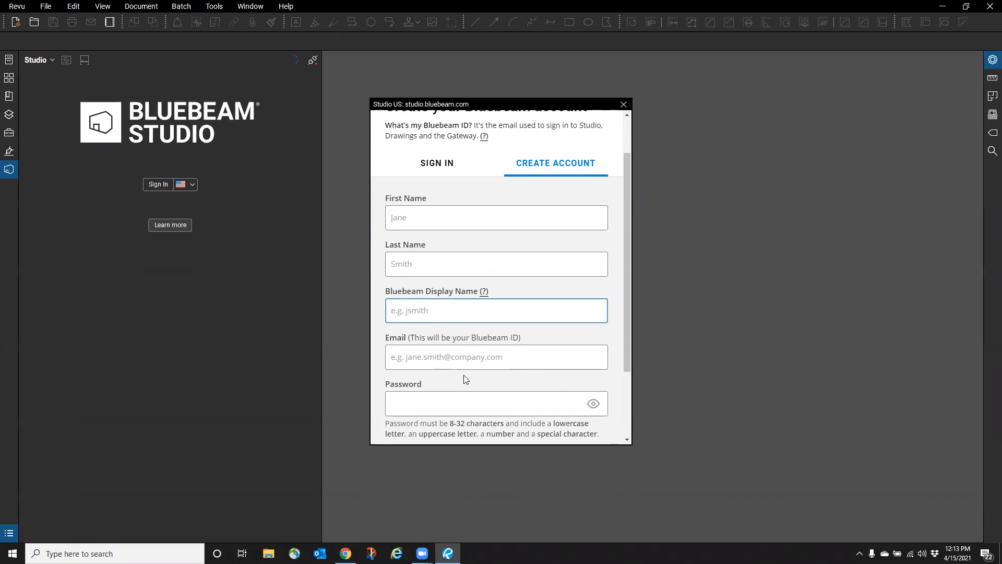
scroll(436, 387, "down", 1)
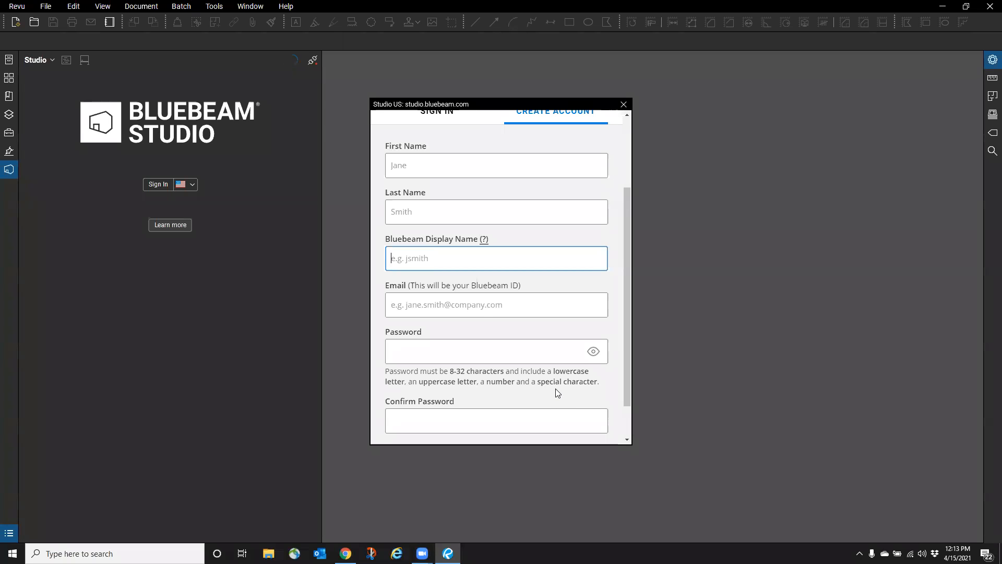
scroll(558, 392, "up", 2)
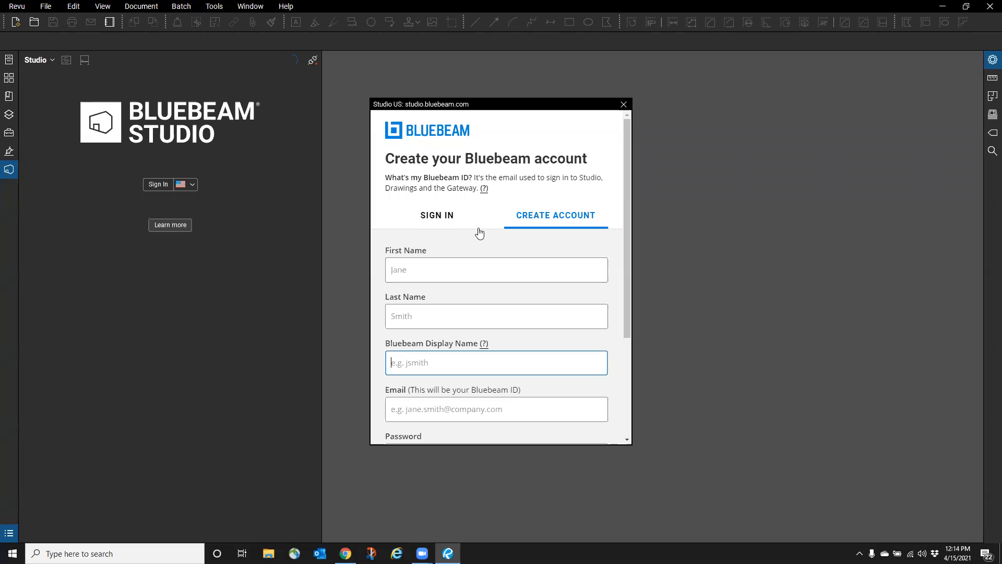
- Sign in to Studio with an existing Bluebeam ID, entering the account e-mail and password
left_click(423, 224)
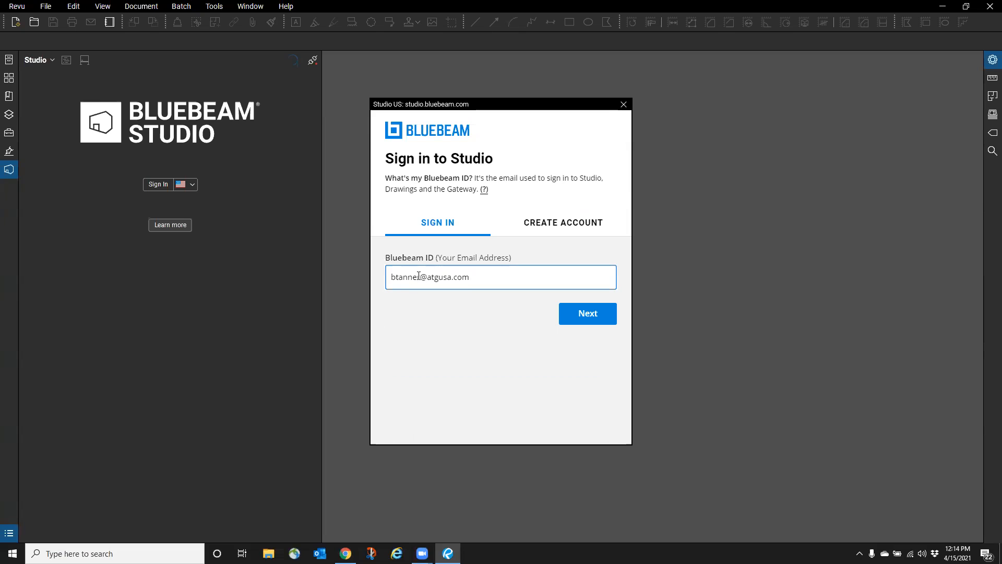
left_click(563, 311)
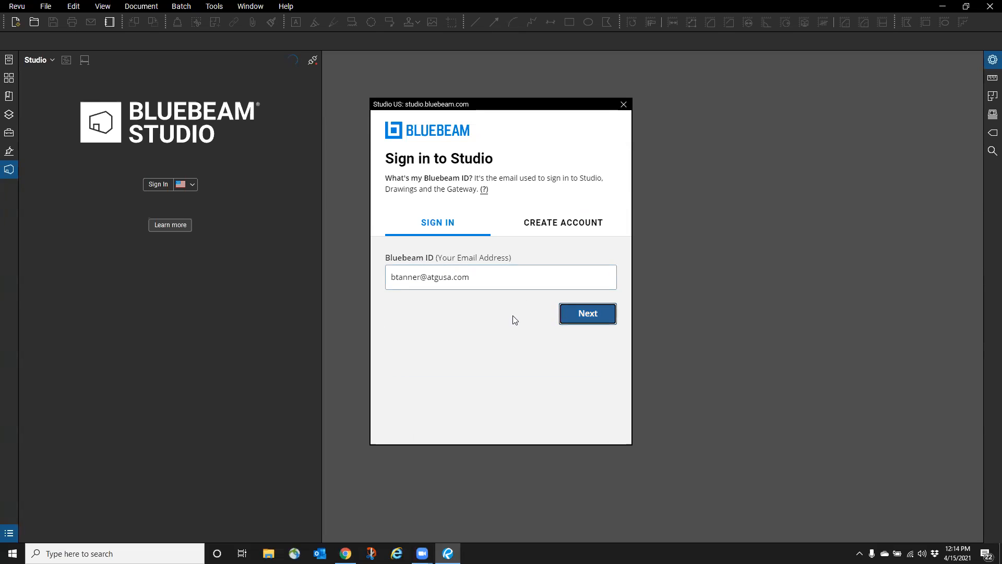
type("••••••••••")
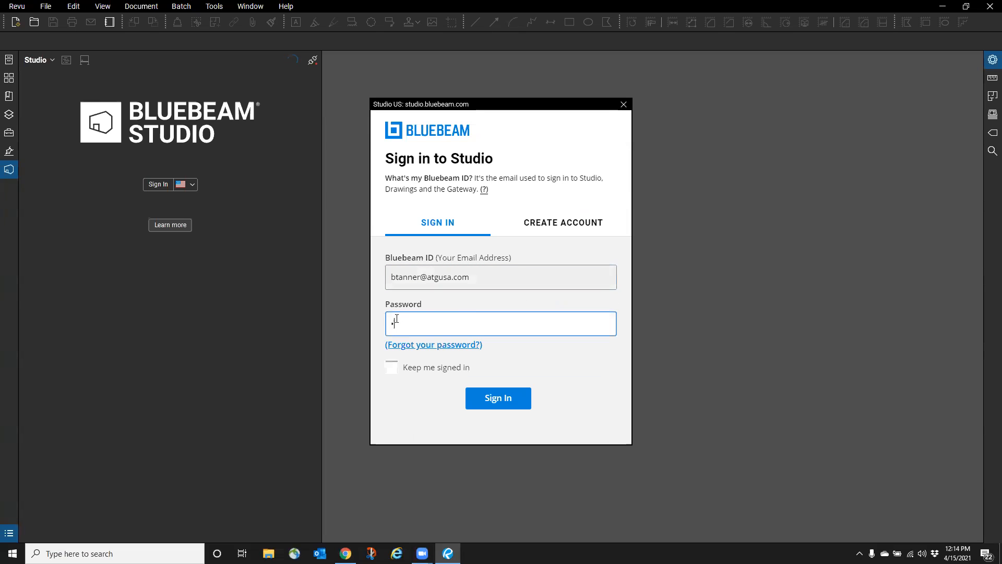
type("•")
left_click(498, 399)
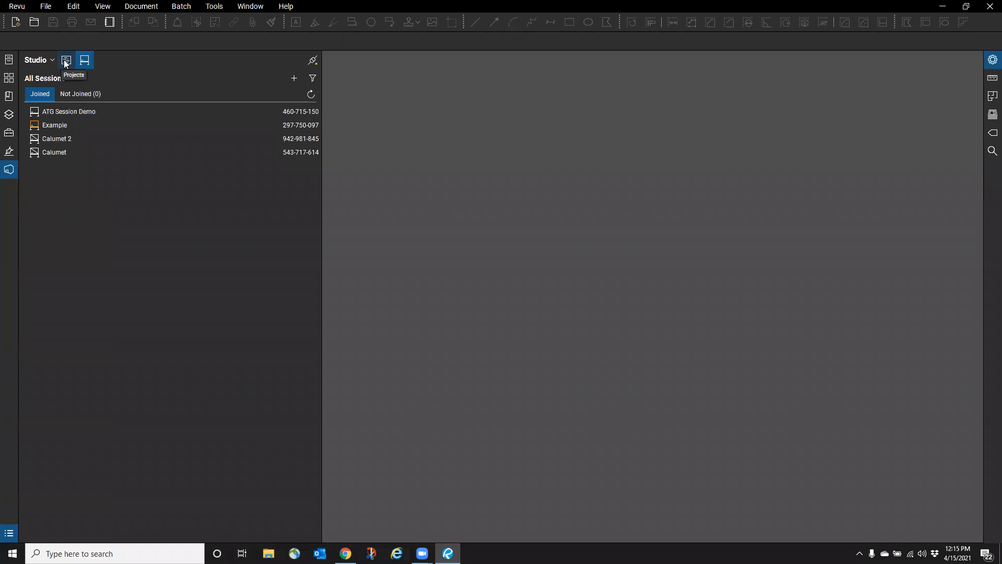
- Open the Calumet project from the Projects list, browse its folders, then close it
left_click(66, 61)
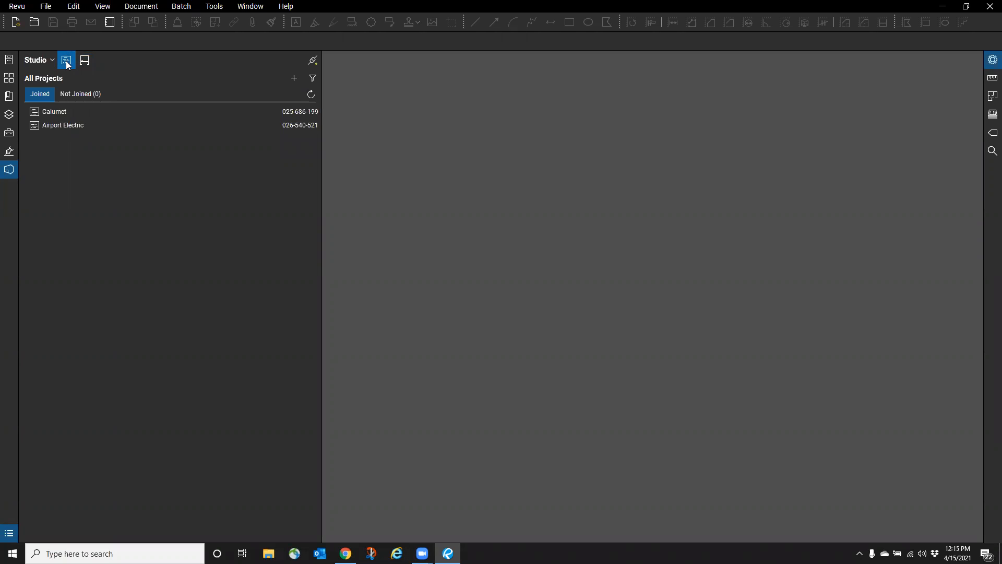
left_click(85, 60)
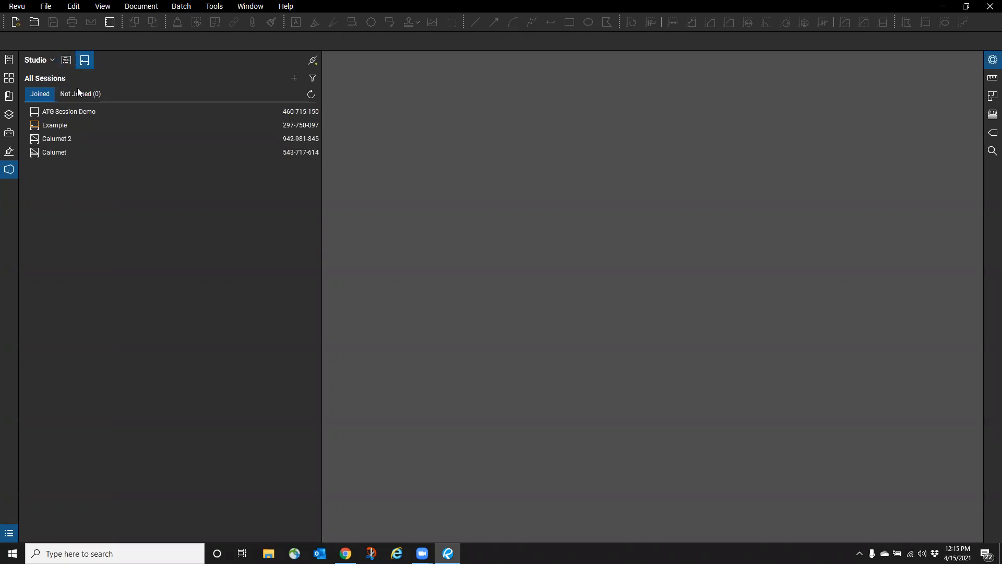
left_click(66, 60)
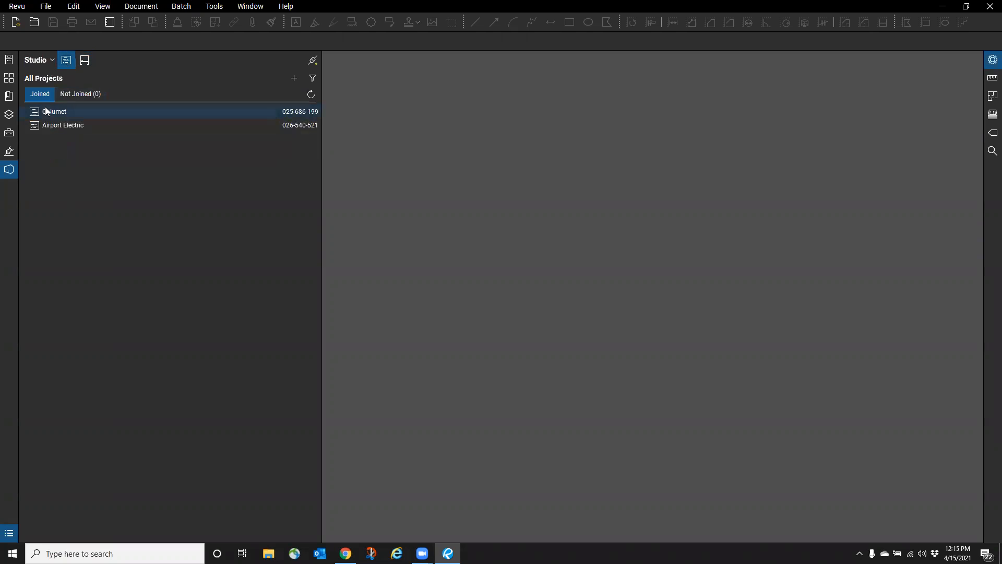
double_click(54, 113)
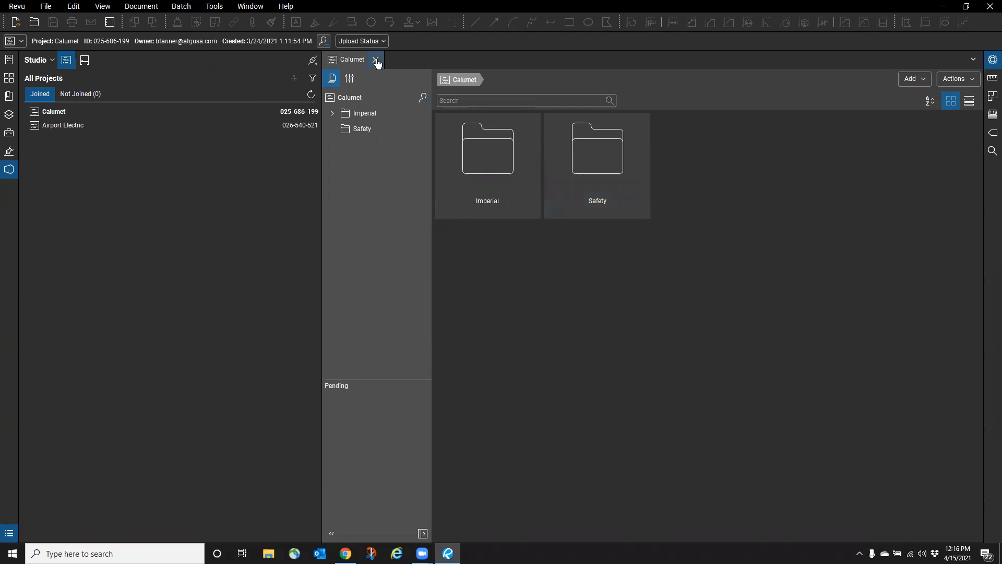
left_click(376, 60)
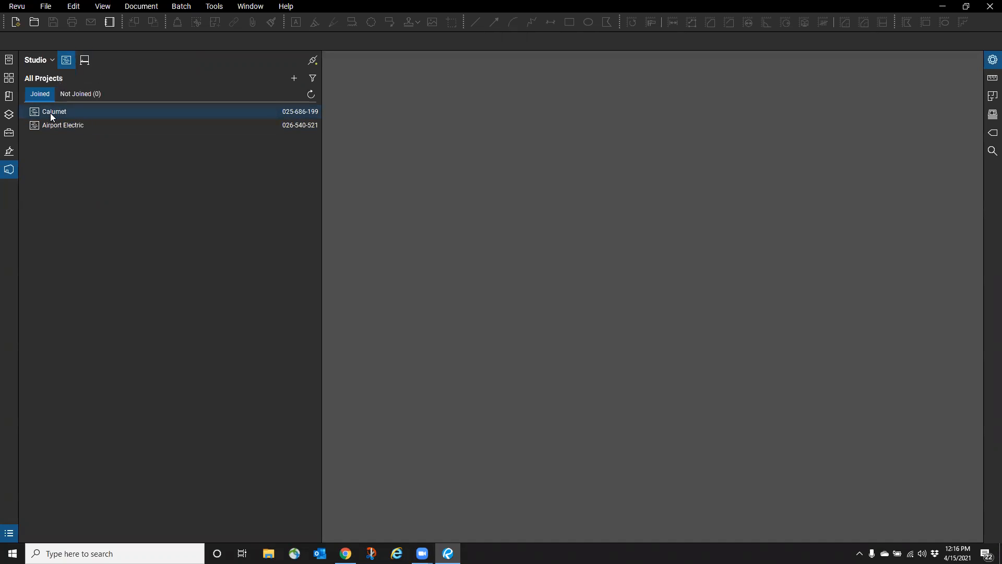
- Join the ATG Session Demo session and scroll its Record list up to the first entry
left_click(86, 63)
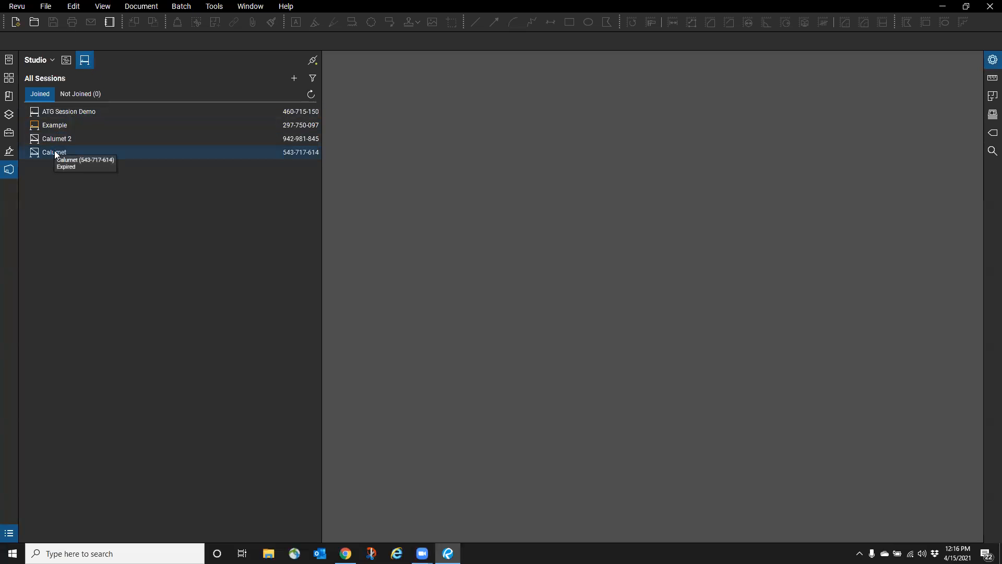
double_click(59, 113)
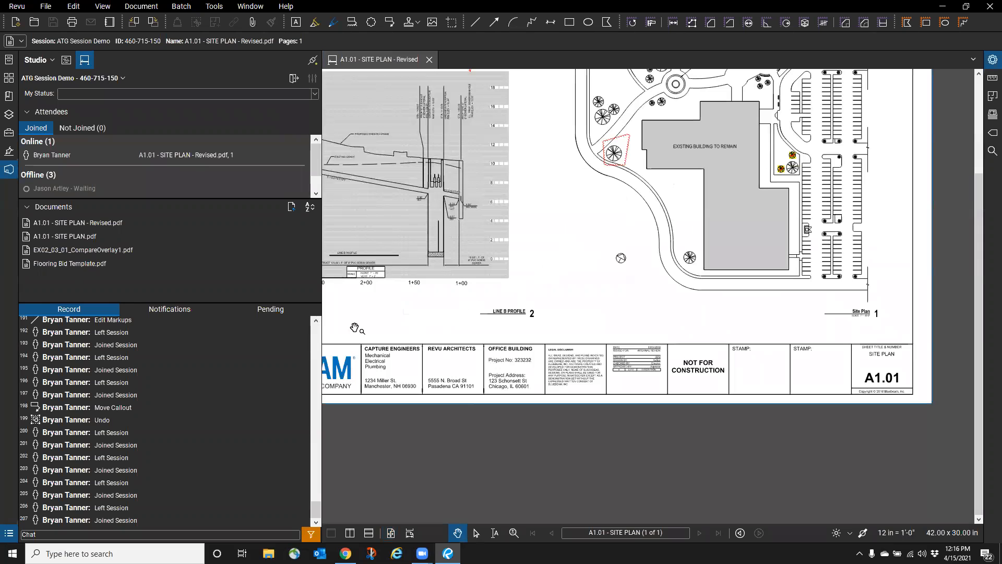
scroll(111, 419, "up", 10)
scroll(111, 419, "up", 20)
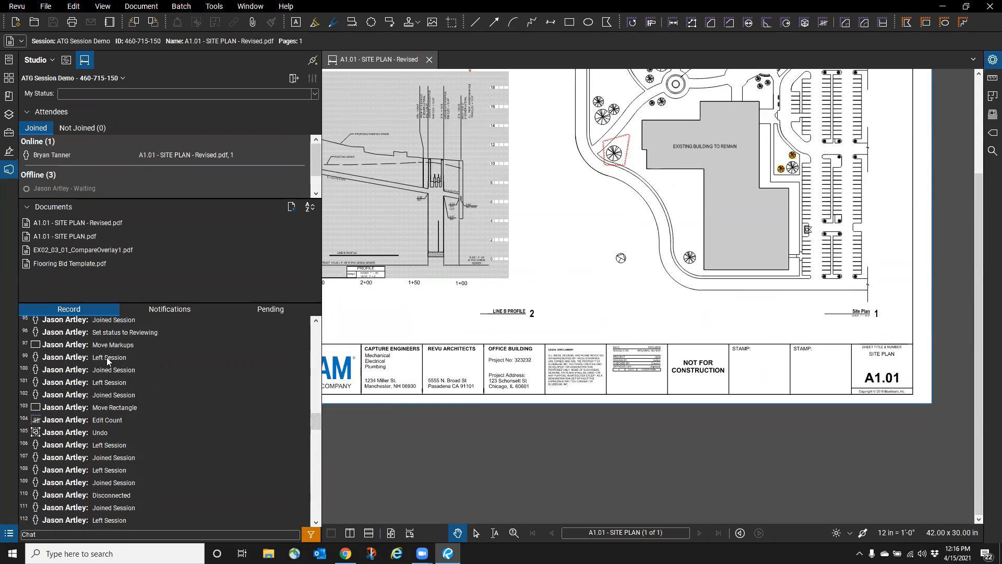
scroll(114, 358, "up", 13)
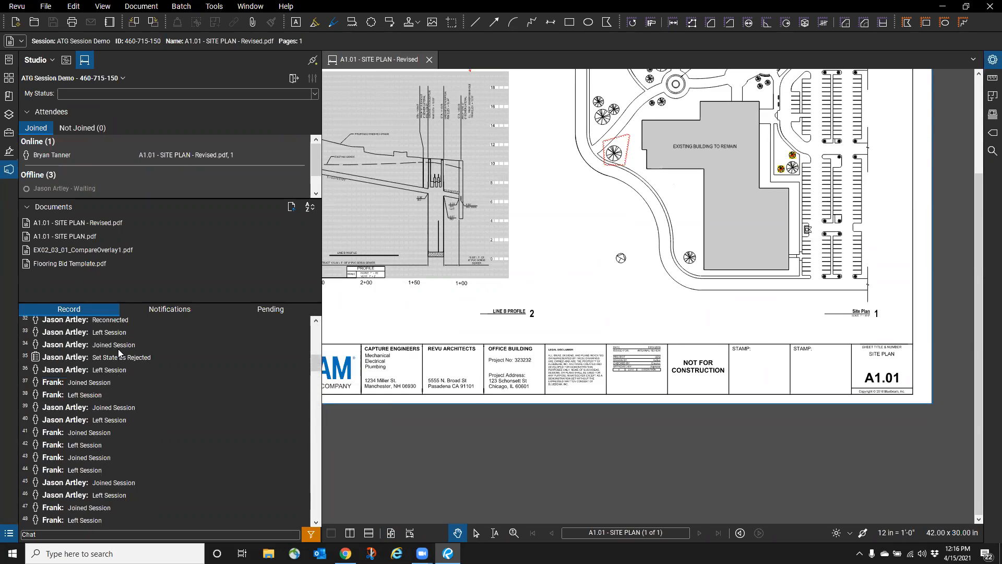
scroll(113, 343, "up", 10)
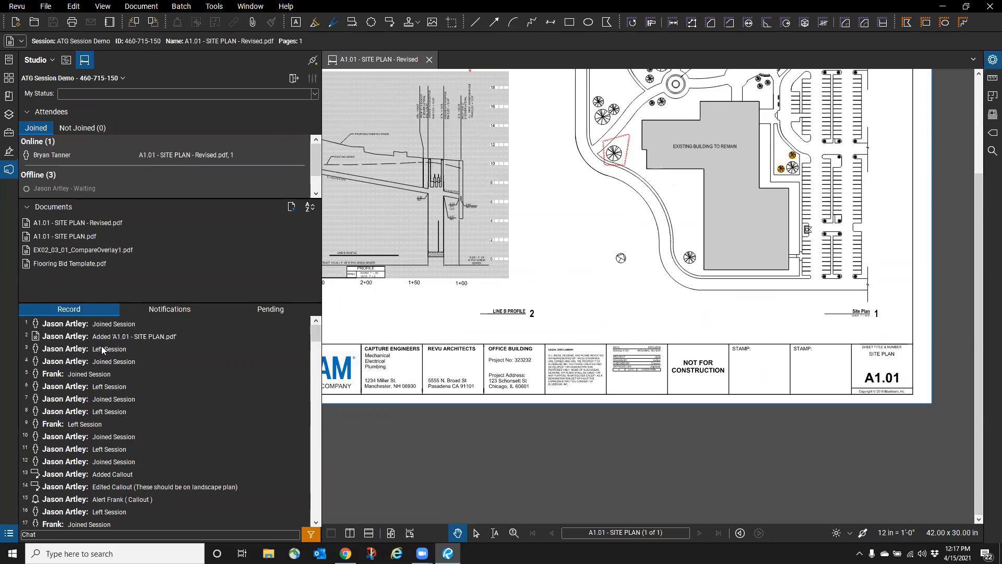
mouse_move(102, 348)
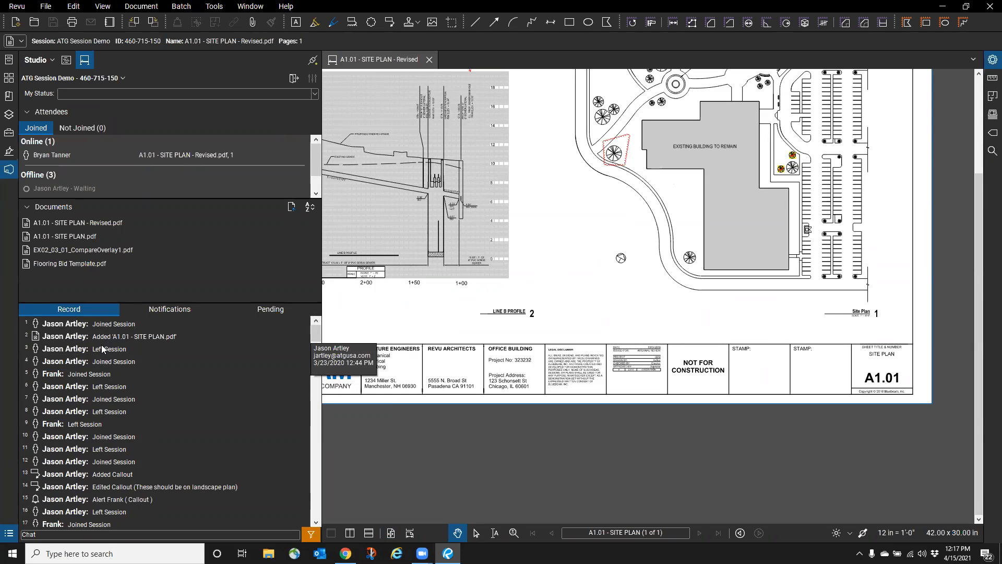
left_click(10, 532)
scroll(255, 455, "down", 5)
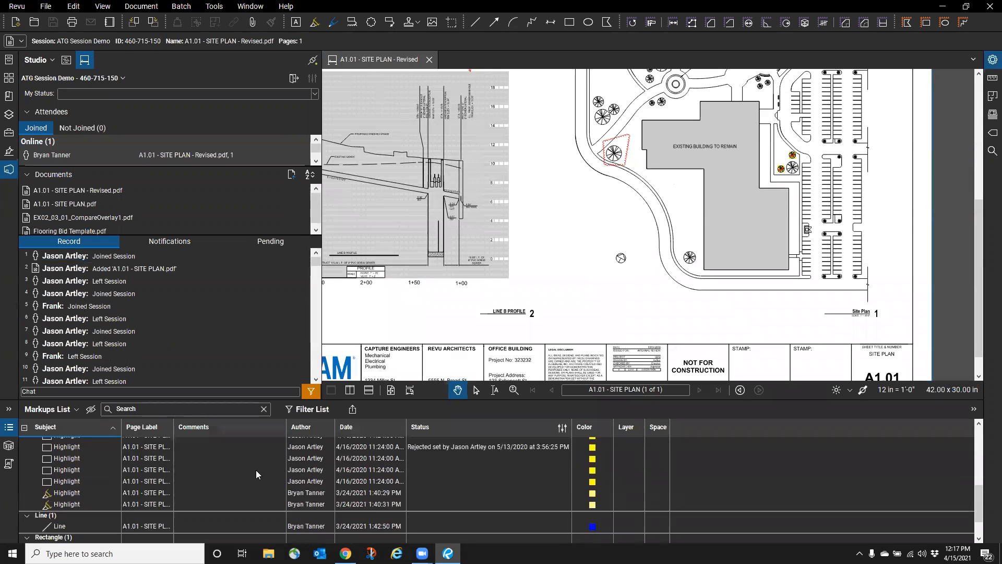
scroll(255, 470, "up", 5)
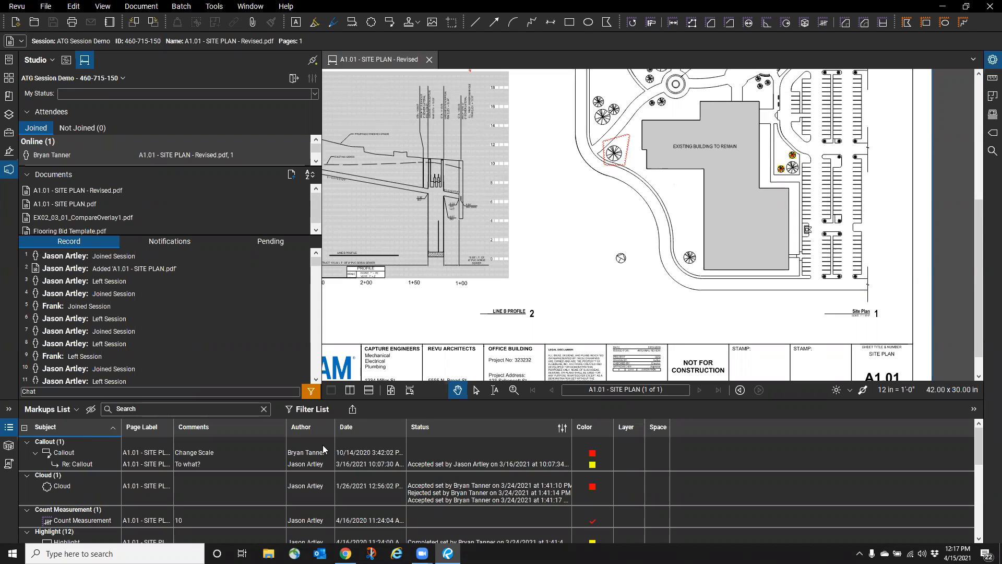
left_click(10, 430)
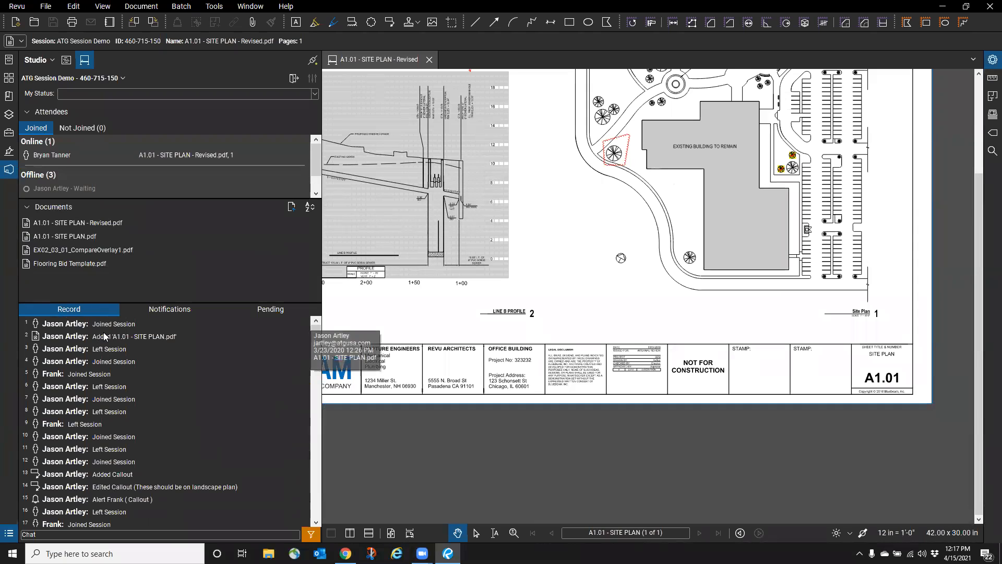
scroll(110, 327, "down", 6)
scroll(112, 334, "down", 20)
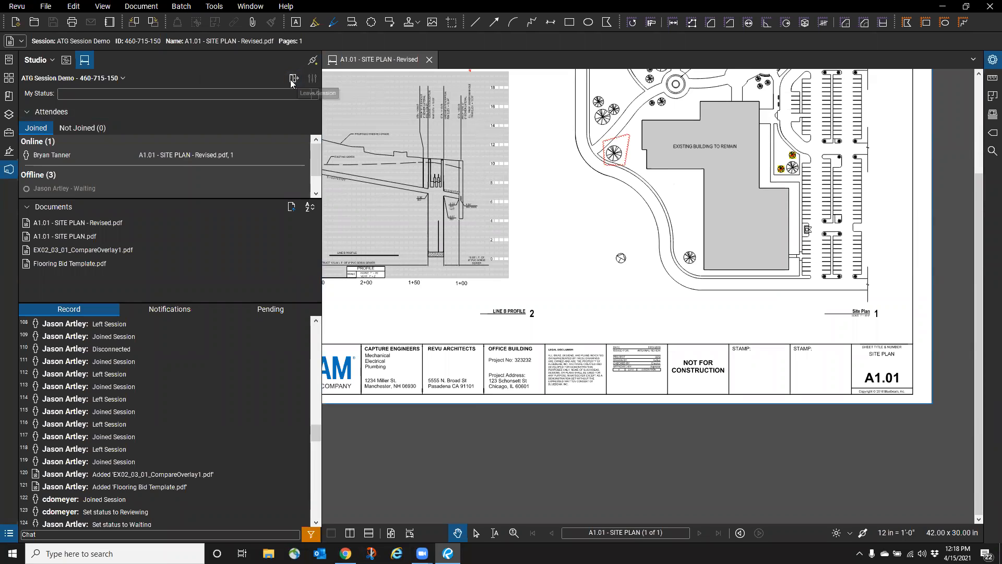
- Leave ATG Session Demo, narrow the Studio panel, and show the New Session and Join choices
left_click(293, 80)
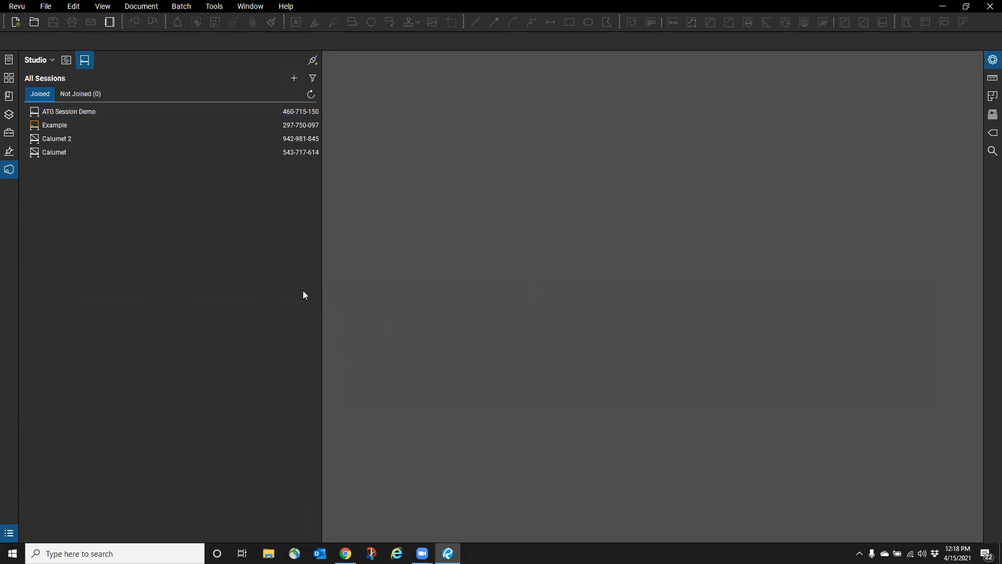
left_click_drag(321, 284, 233, 280)
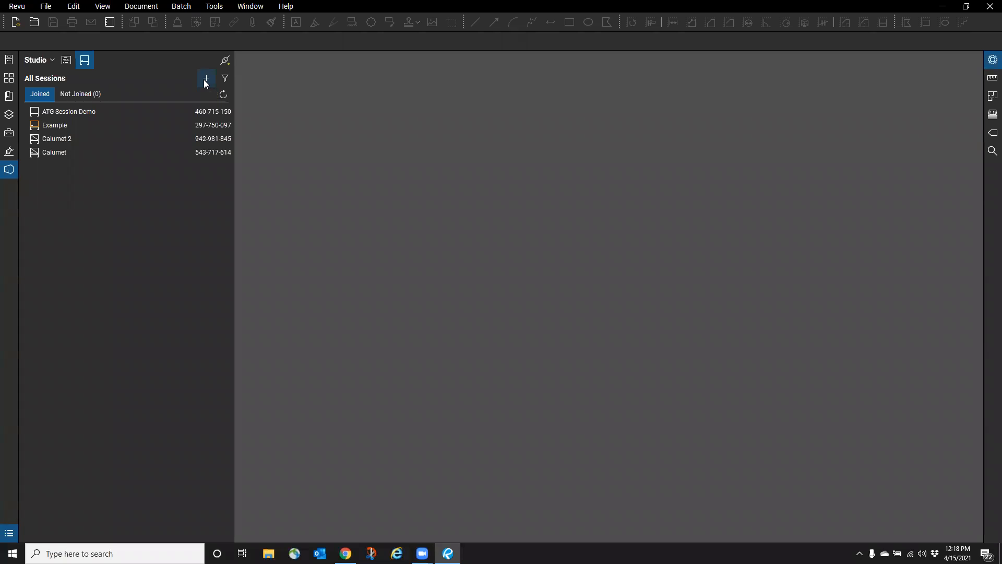
left_click(206, 82)
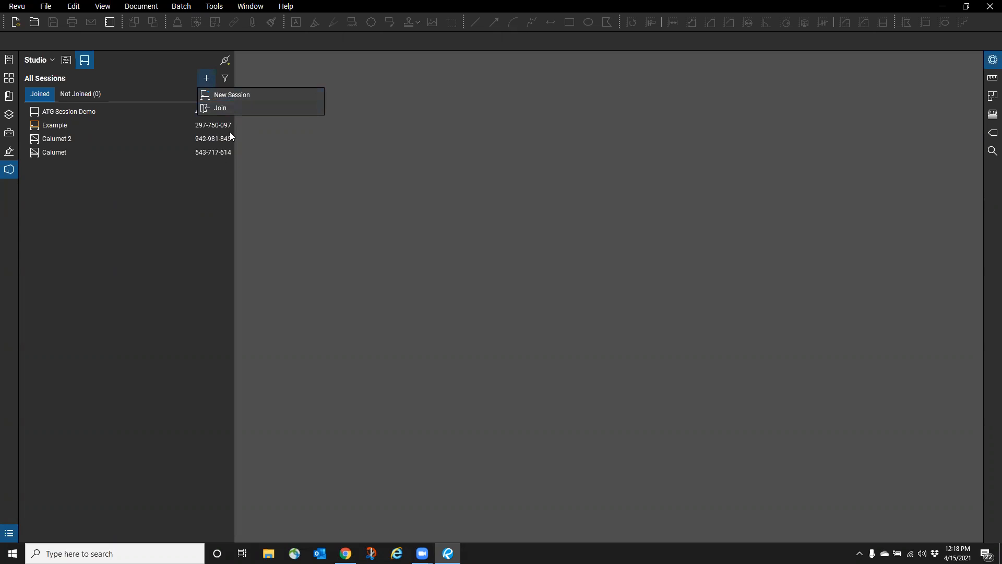
left_click(219, 96)
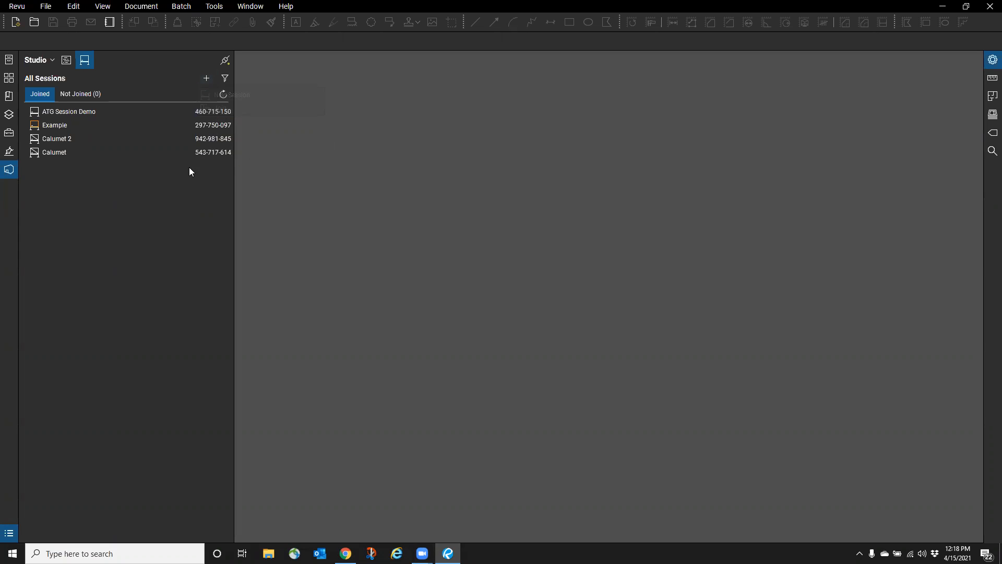
left_click(207, 79)
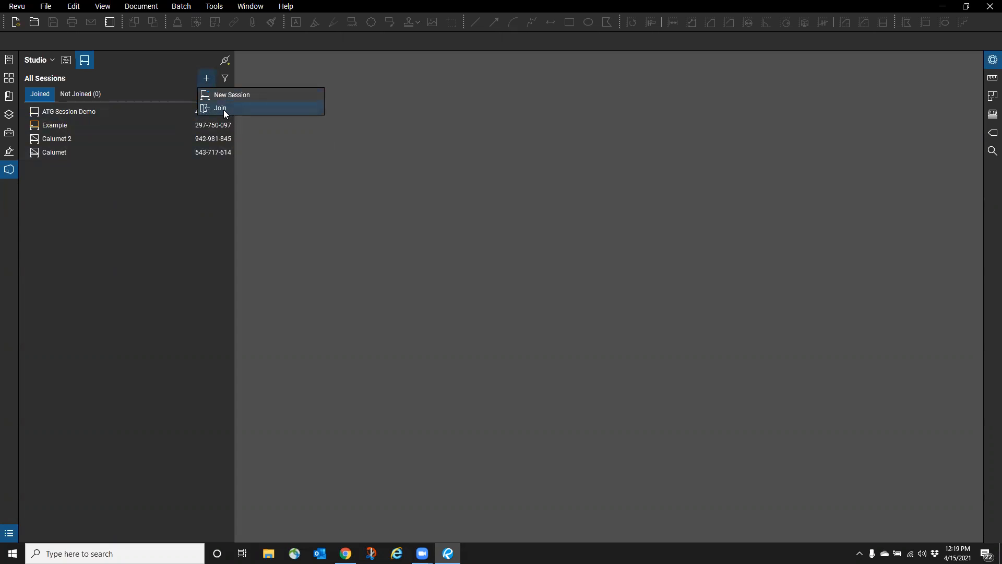
- Name a new session 'ESD Example Session' and add Flooring Bid Template, FloorPlanAfter, FloorPlanBefore and RAC_basic_sample_project PDFs
left_click(218, 95)
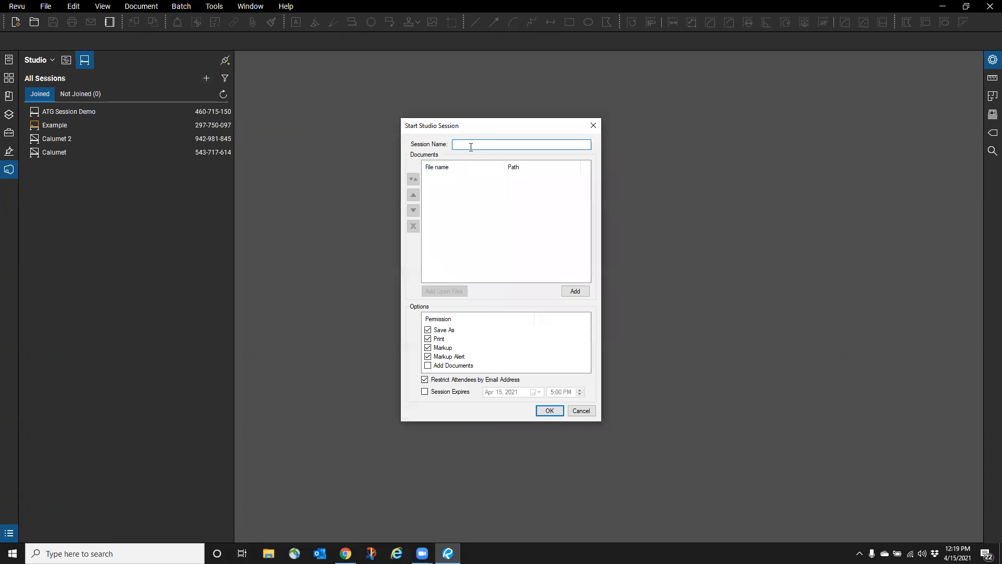
type("ESD Example Session")
left_click(576, 294)
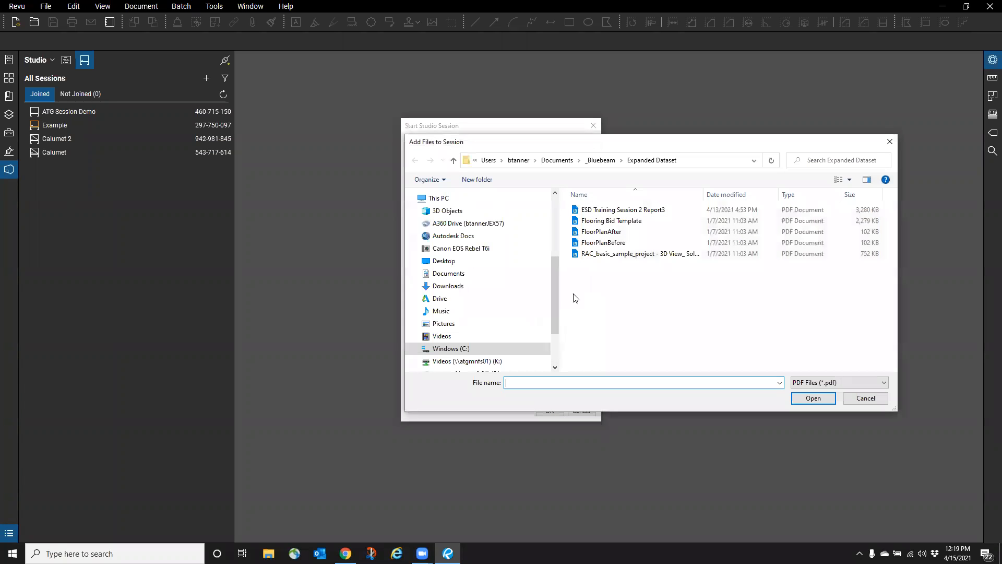
left_click(608, 209)
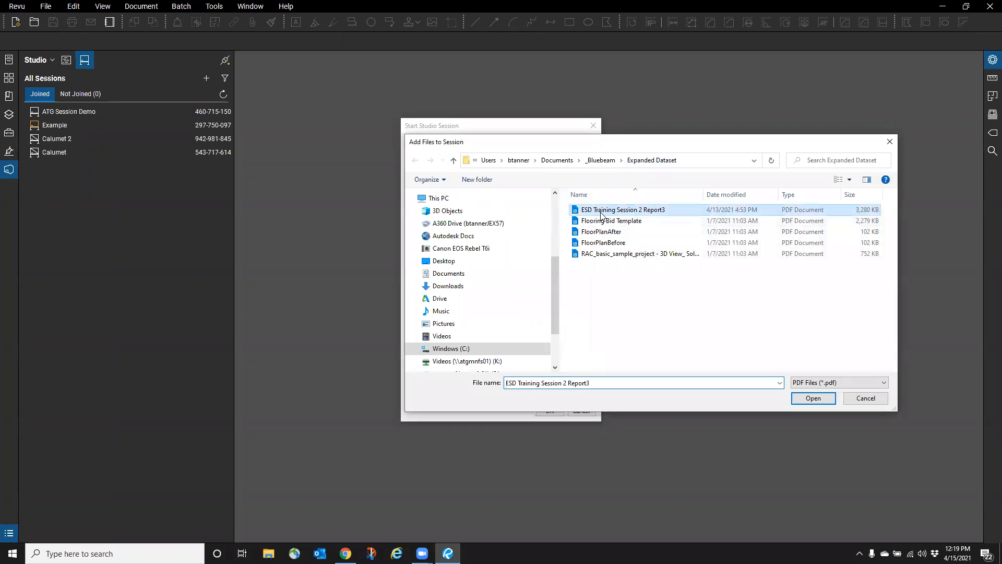
left_click(608, 243, "shift")
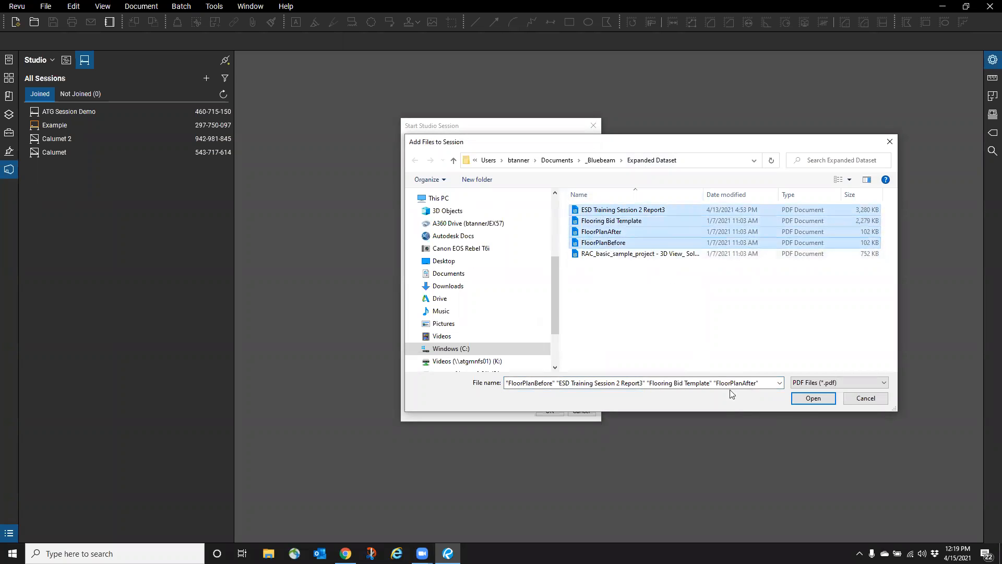
left_click(620, 253, "shift")
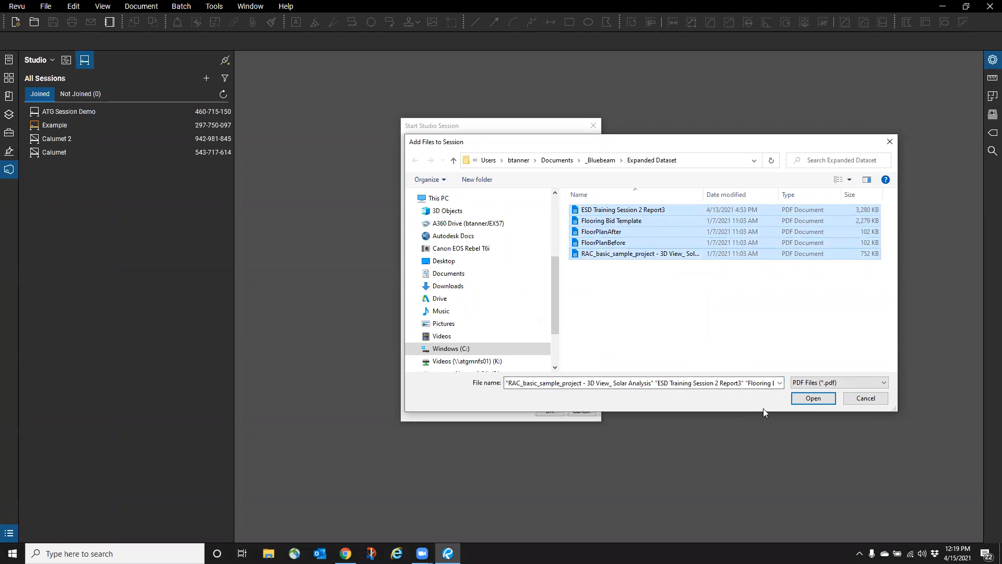
left_click(627, 213, "ctrl")
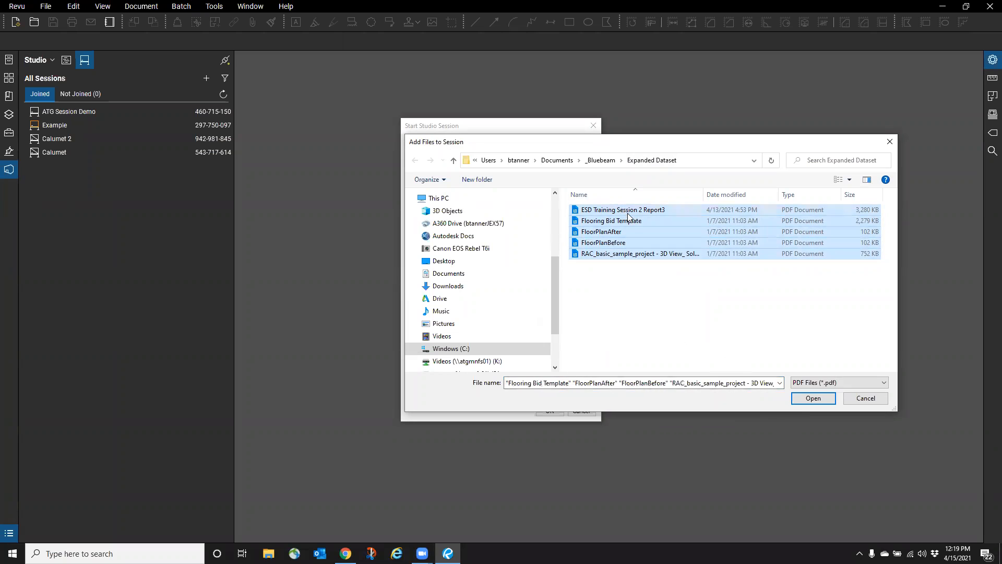
left_click(813, 398)
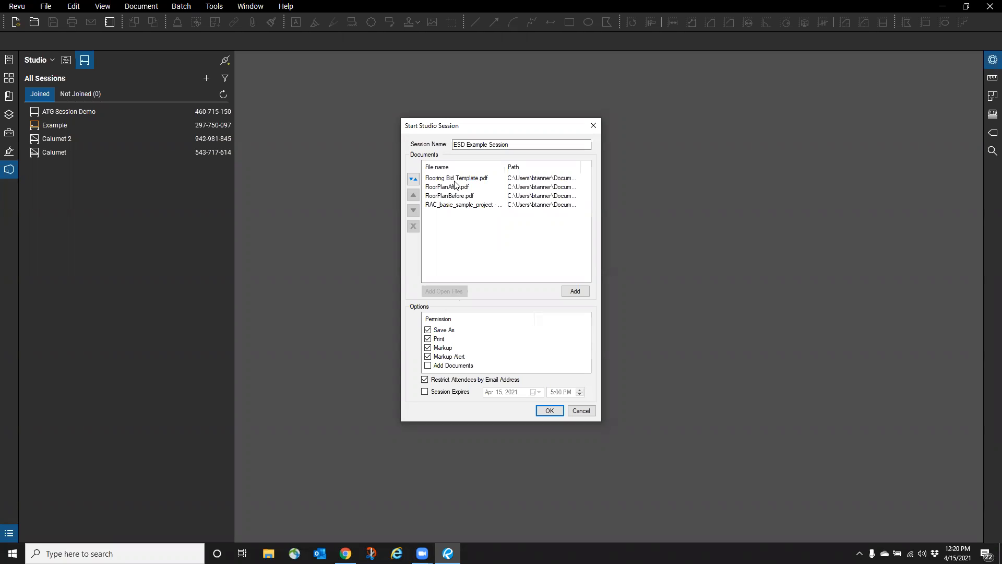
- Drop the email restriction, set expiry to Apr 16, 2021, and start the session
left_click(428, 366)
left_click(428, 366)
left_click(425, 380)
left_click(424, 392)
left_click(539, 392)
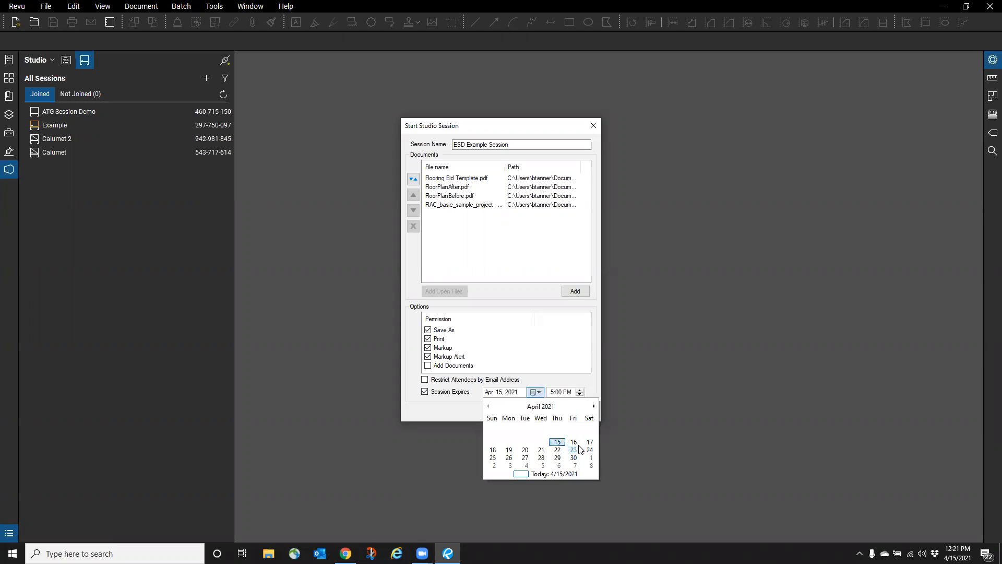
left_click(570, 435)
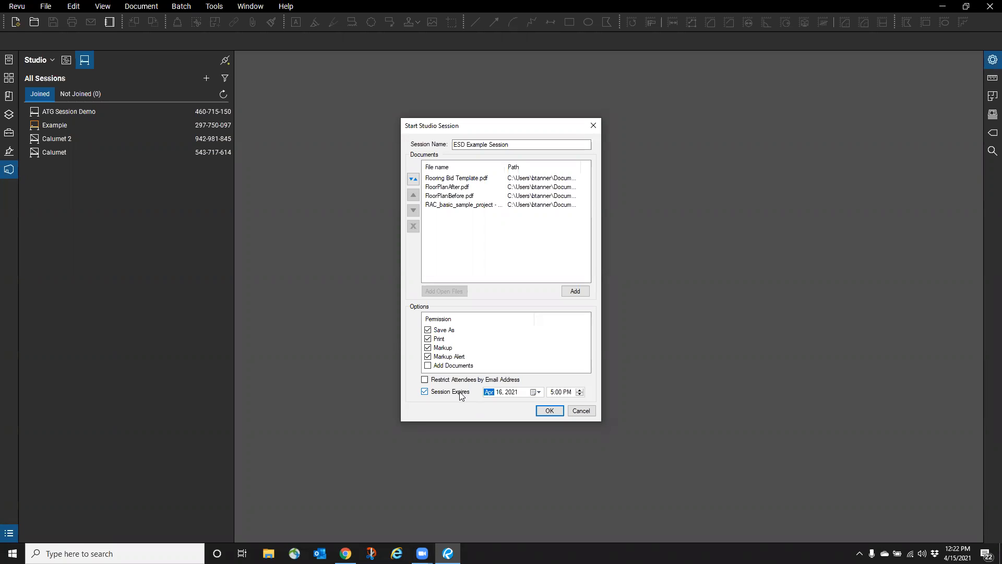
left_click(552, 413)
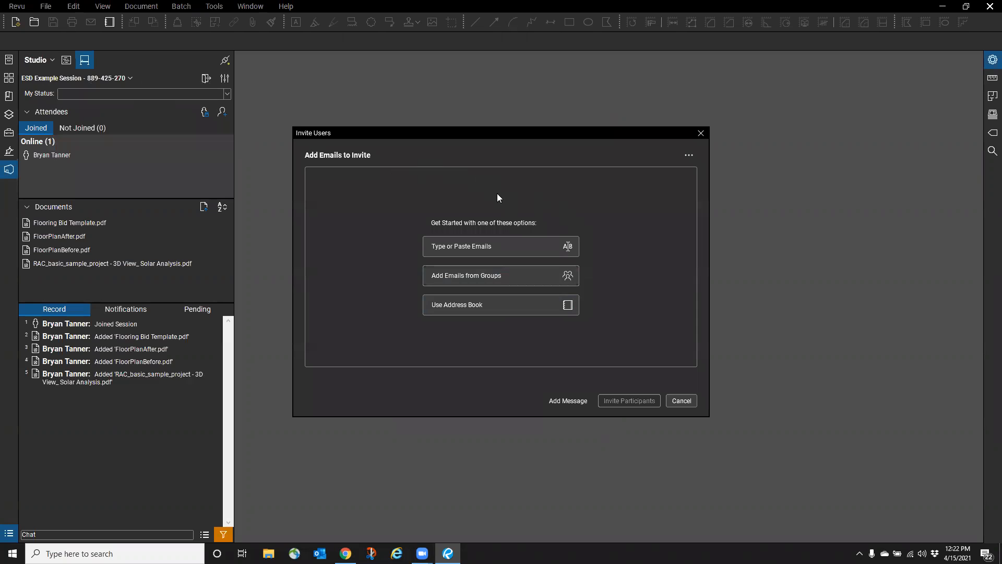
- Browse the email groups and the Address Book, then cancel Invite Users without inviting anyone
left_click(465, 276)
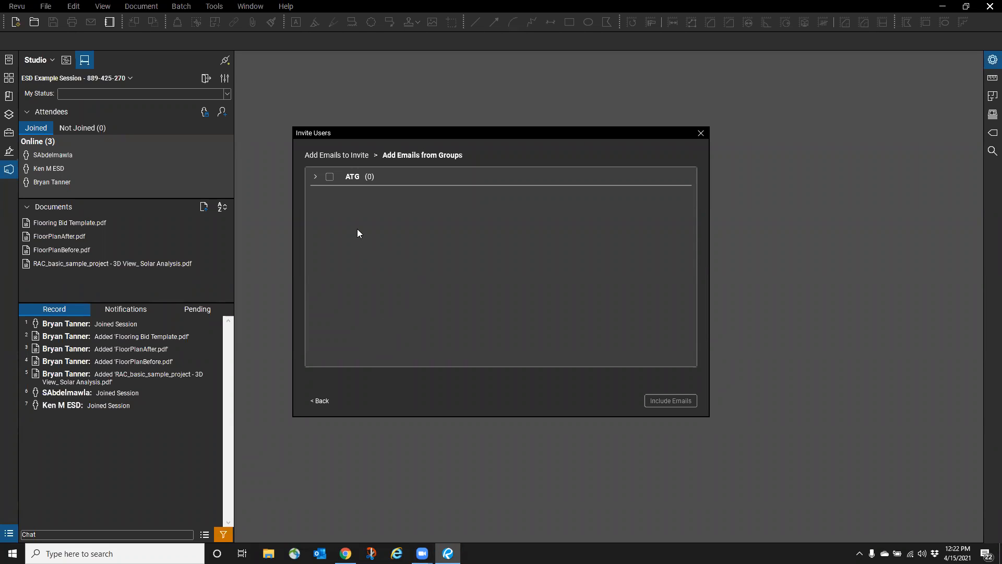
left_click(318, 401)
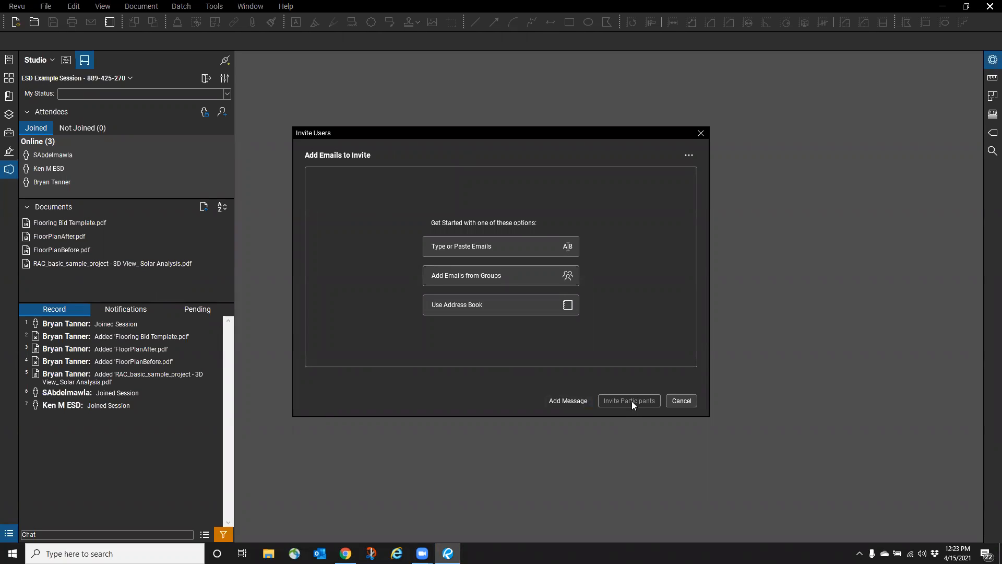
left_click(500, 305)
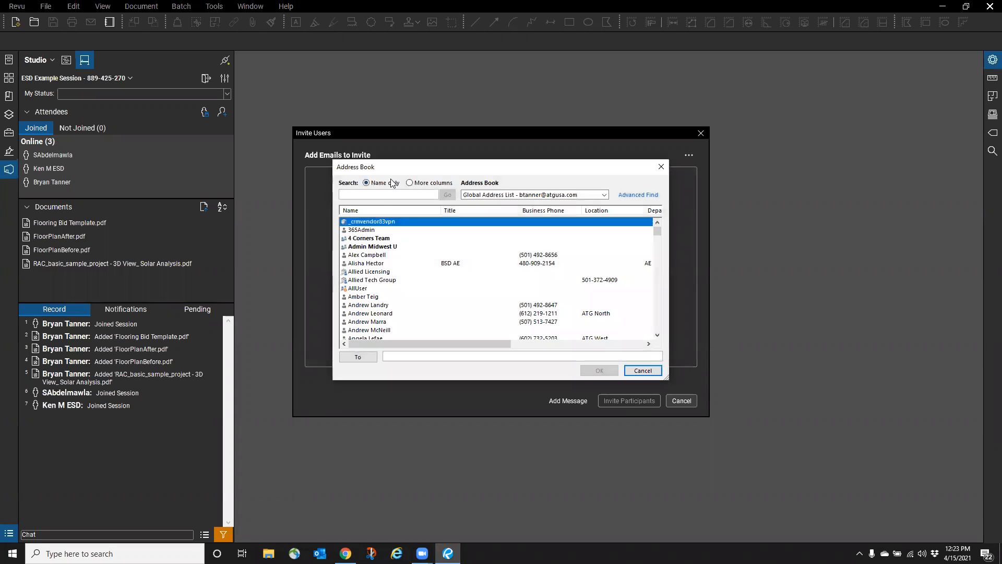
scroll(393, 254, "down", 1)
scroll(393, 255, "down", 15)
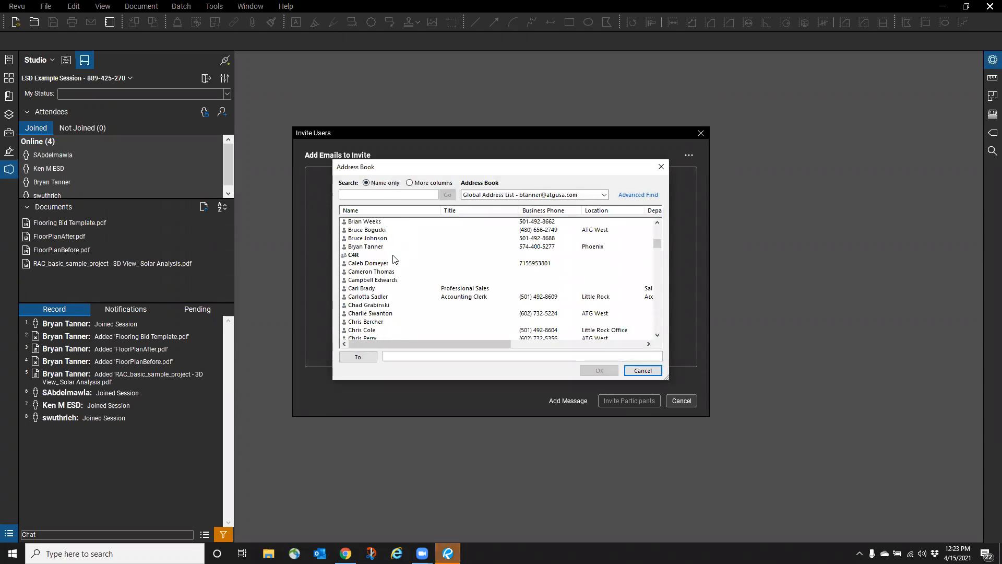
left_click(652, 374)
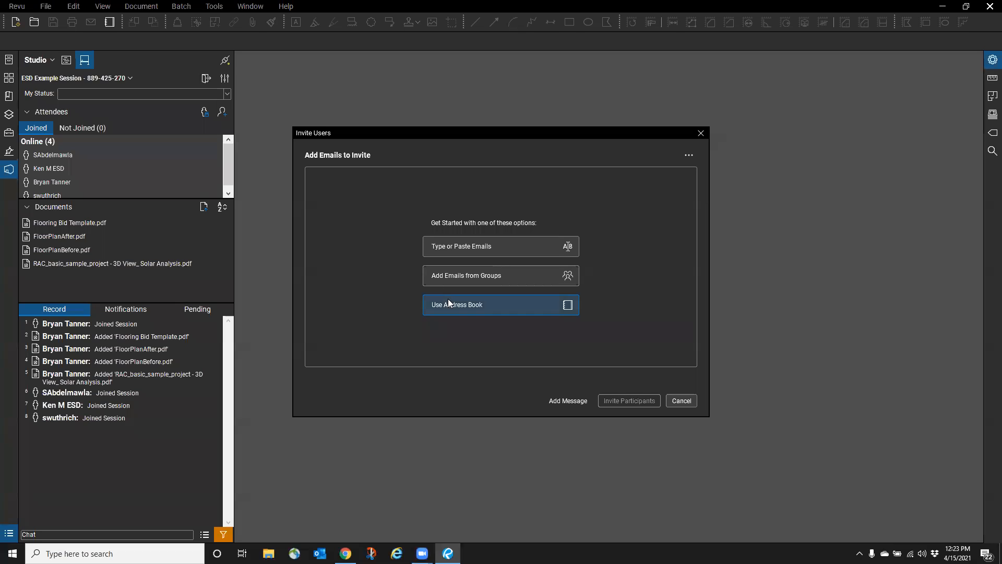
left_click(679, 401)
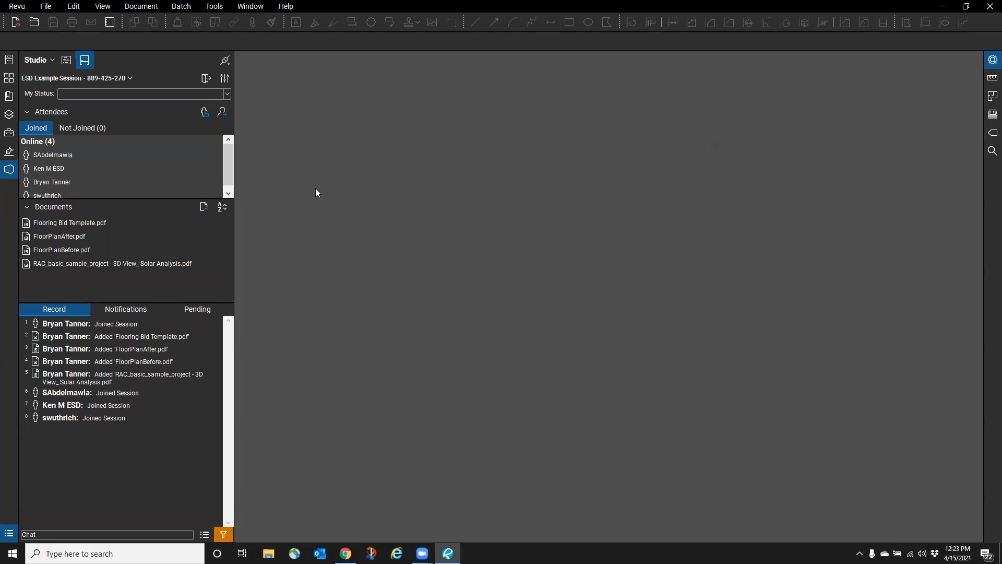
- Open Flooring Bid Template.pdf from the ESD Example Session Documents list
scroll(74, 166, "down", 1)
scroll(74, 167, "up", 1)
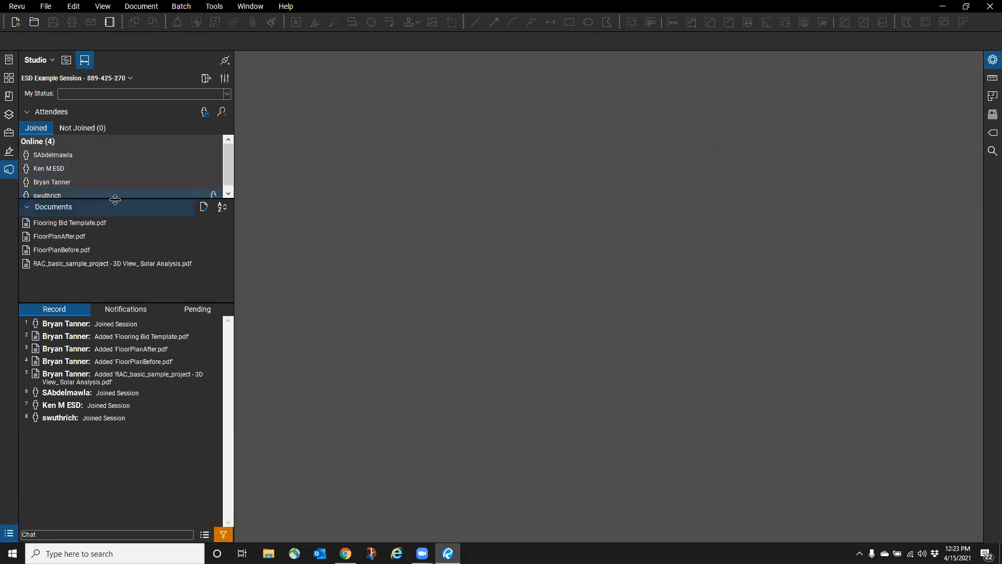
mouse_move(74, 226)
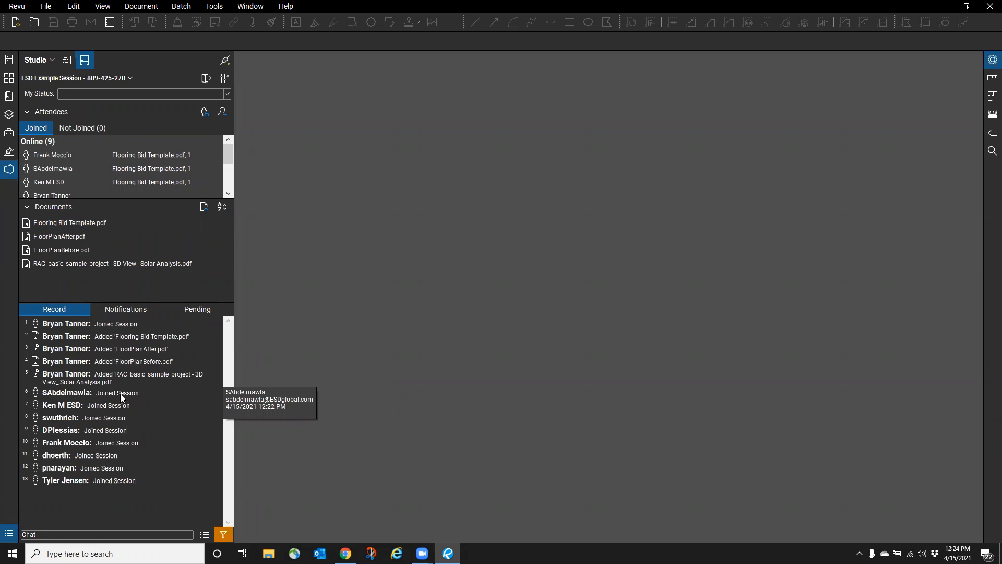
mouse_move(108, 376)
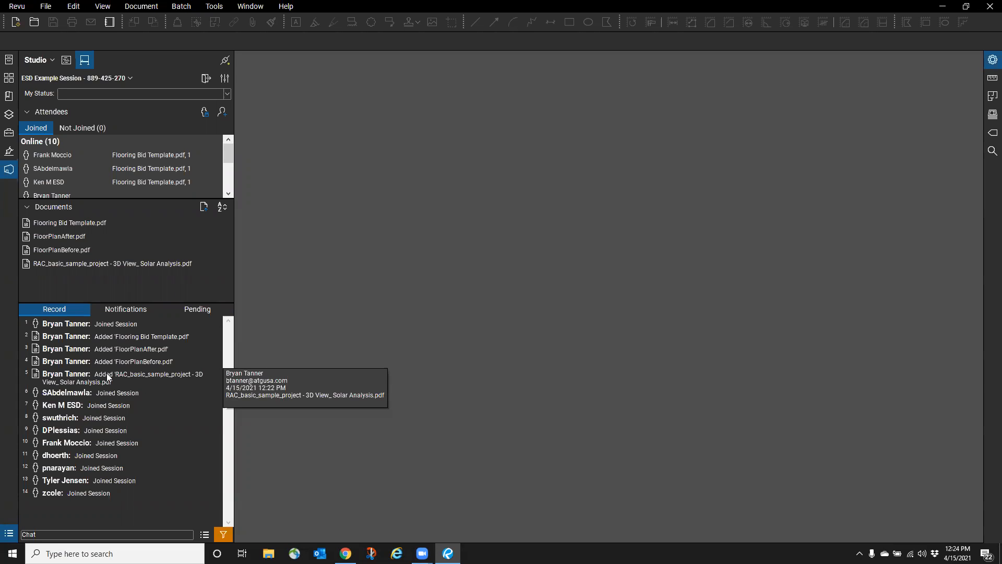
mouse_move(90, 227)
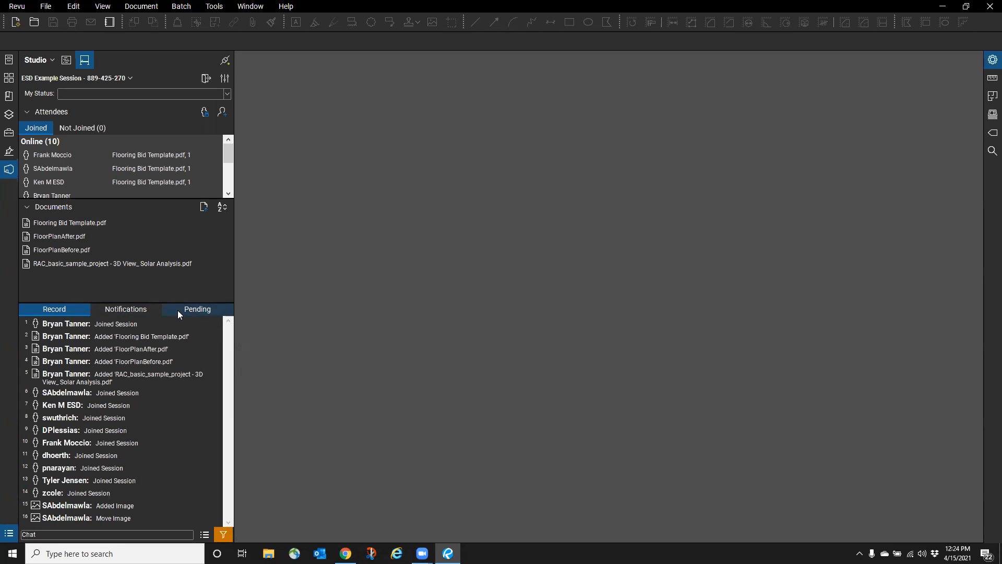
mouse_move(117, 339)
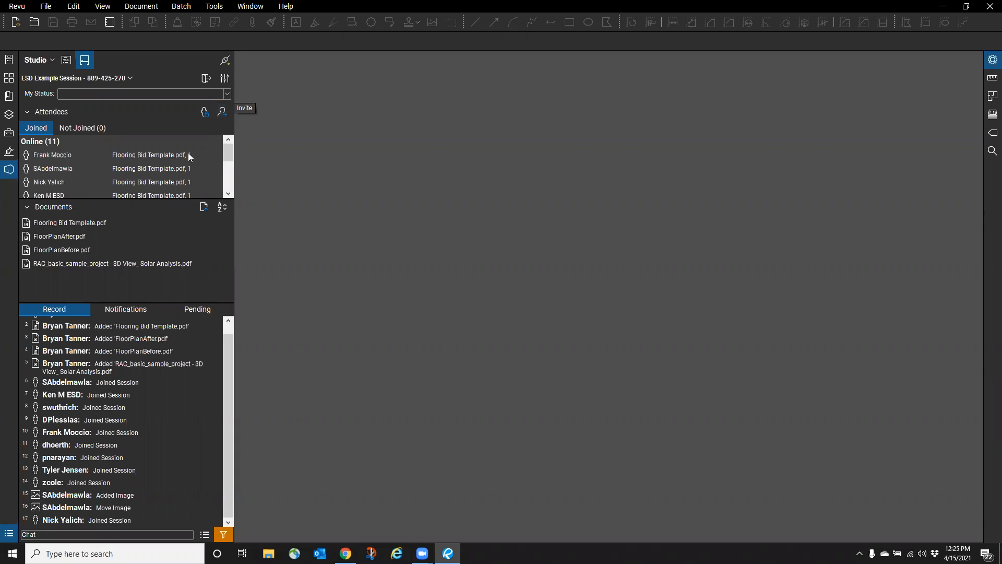
double_click(64, 223)
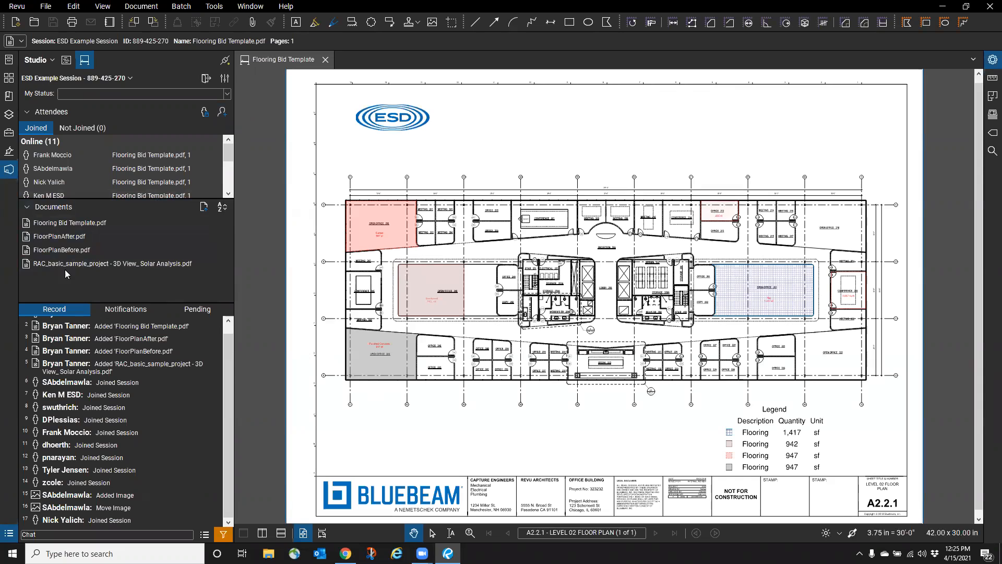
- Open FloorPlanAfter.pdf from the session's shared documents in its own tab
double_click(63, 241)
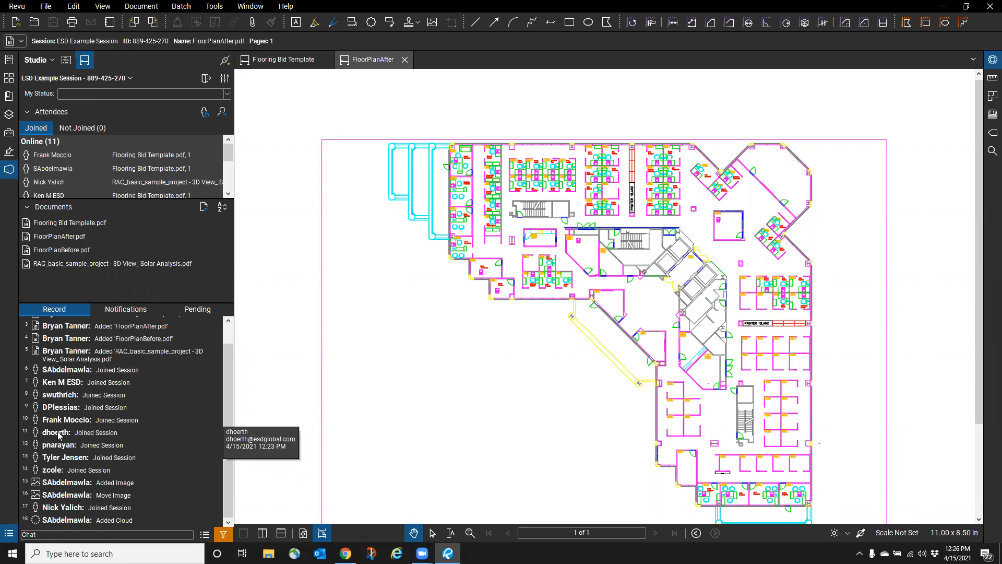
left_click(17, 7)
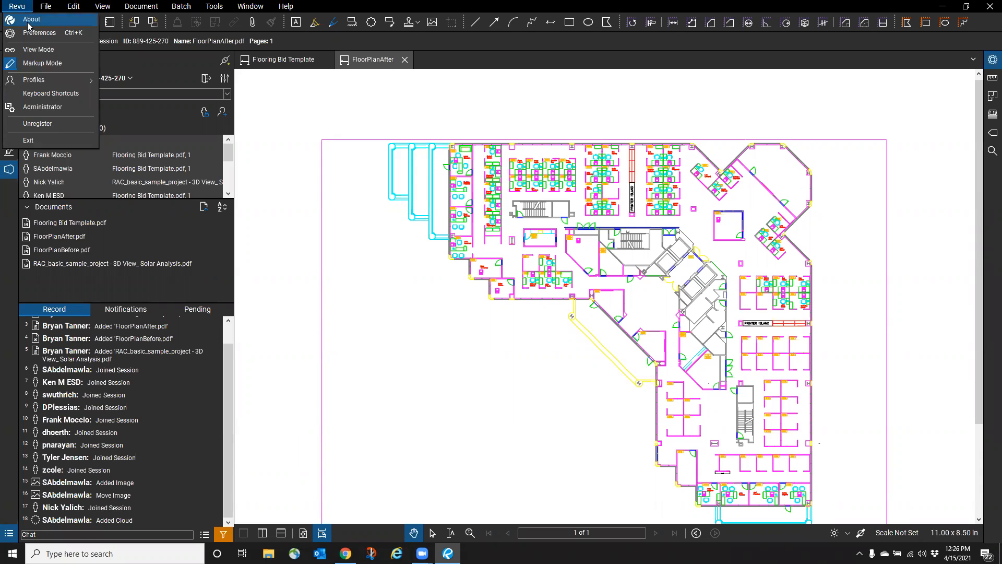
- Review the Interface and Markups List preference settings, then close Preferences with OK
left_click(34, 33)
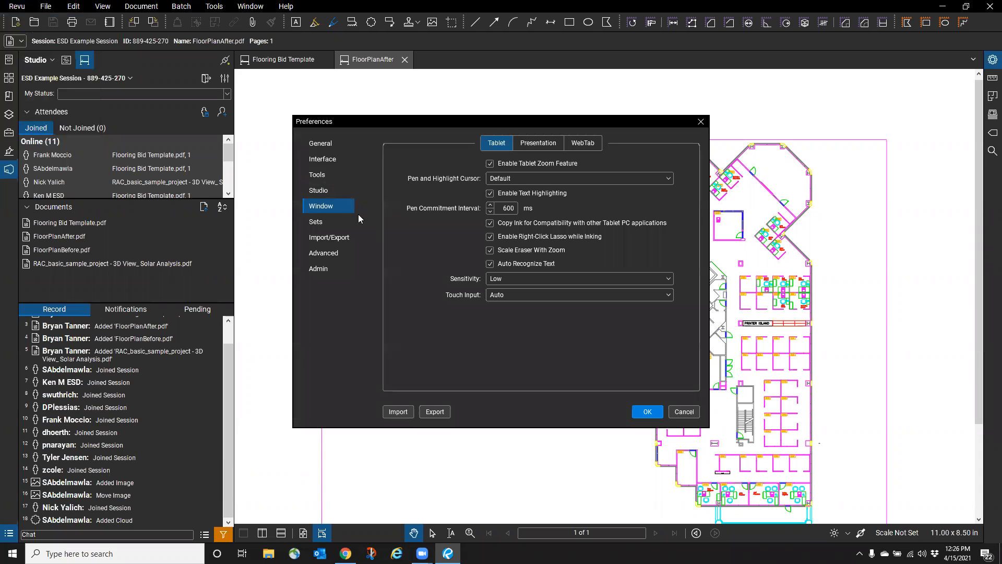
left_click(321, 159)
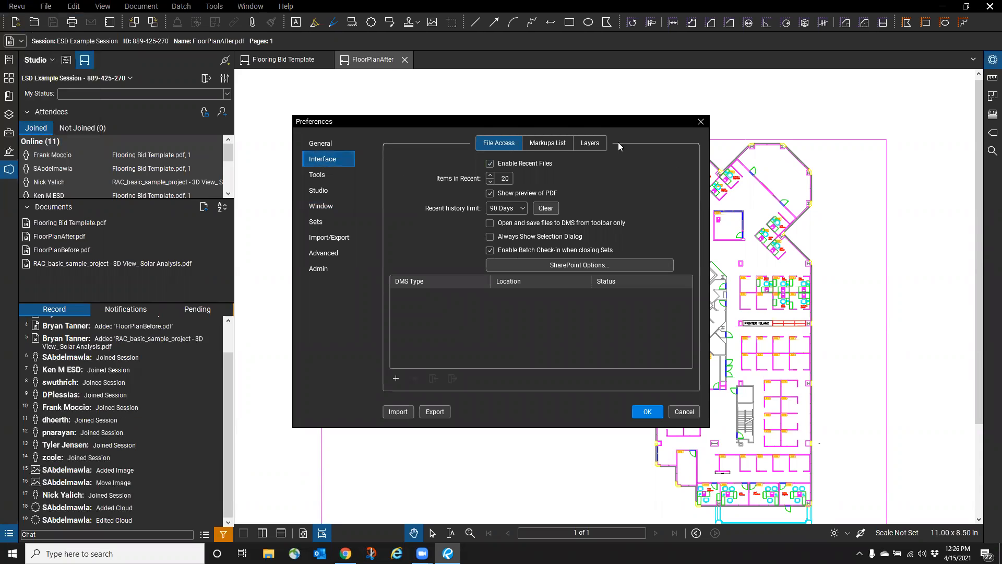
left_click(561, 147)
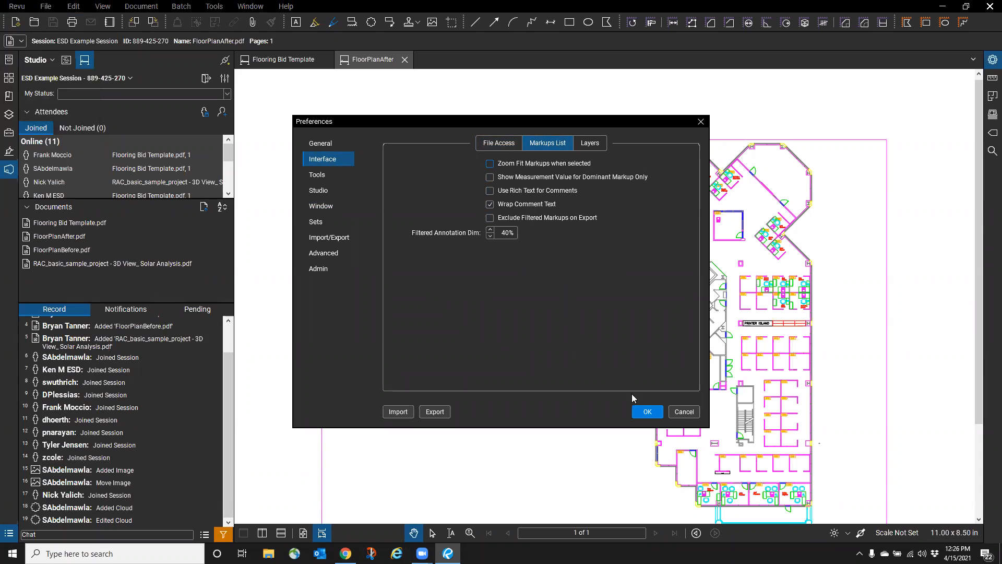
left_click(681, 412)
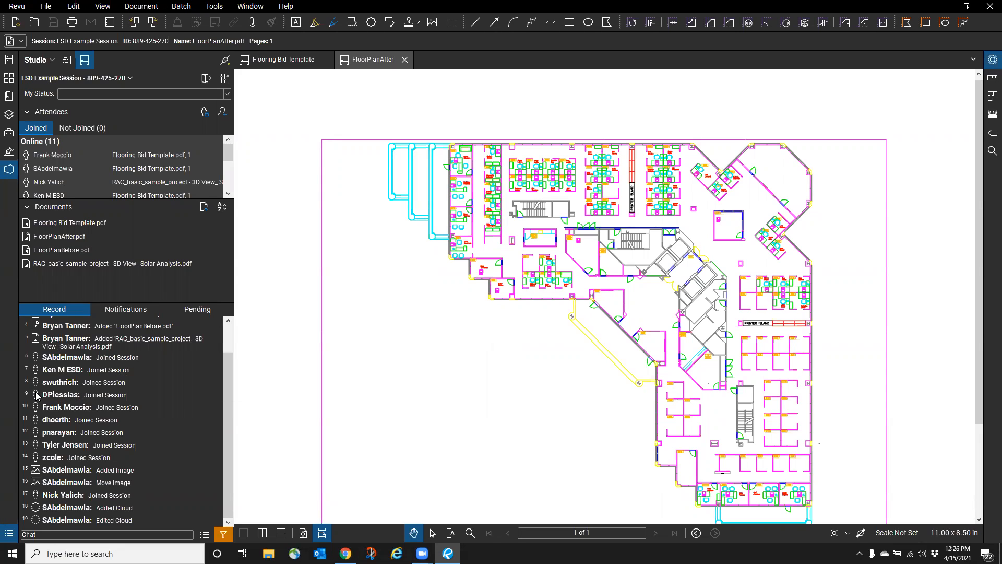
- Open the Revu application menu and dismiss it without choosing anything
mouse_move(38, 396)
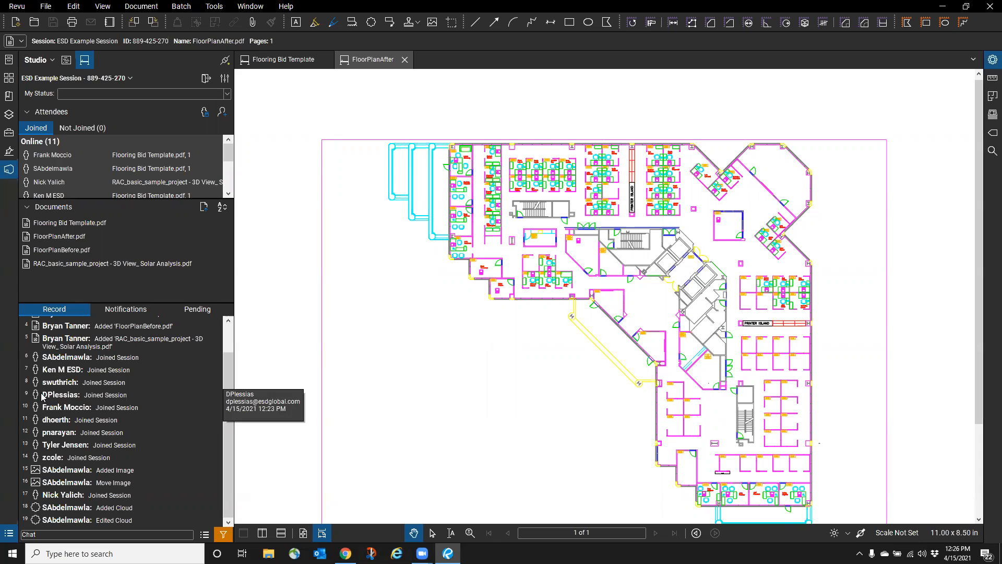
left_click(17, 6)
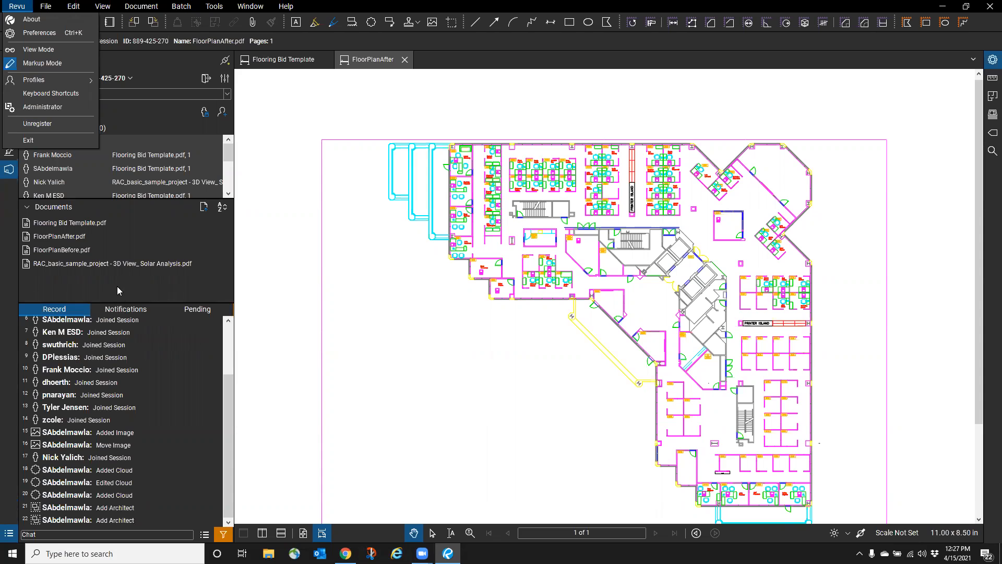
left_click(385, 2)
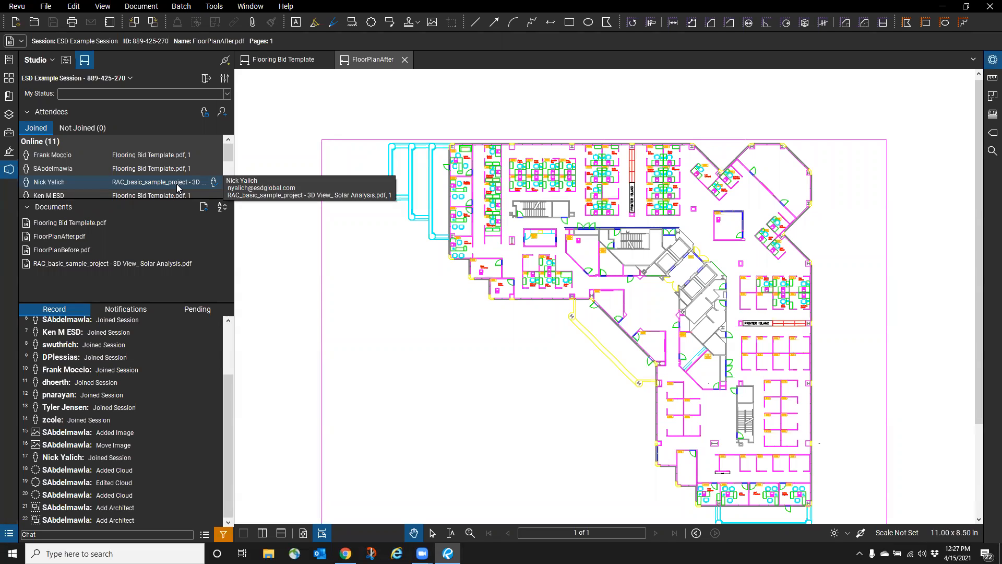
- Open Session Settings for ESD Example Session and view its empty Attendees access list
left_click(225, 79)
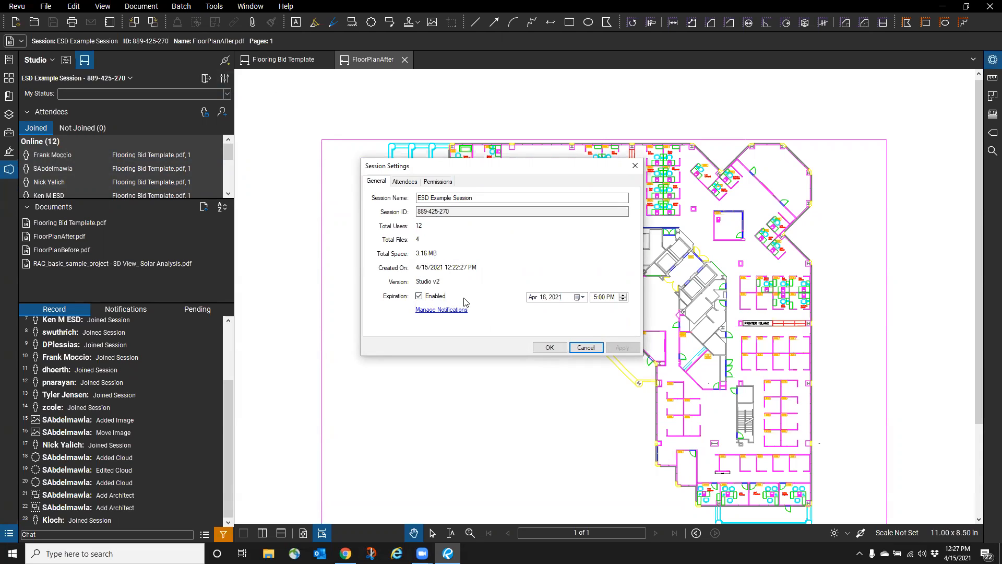
left_click(405, 181)
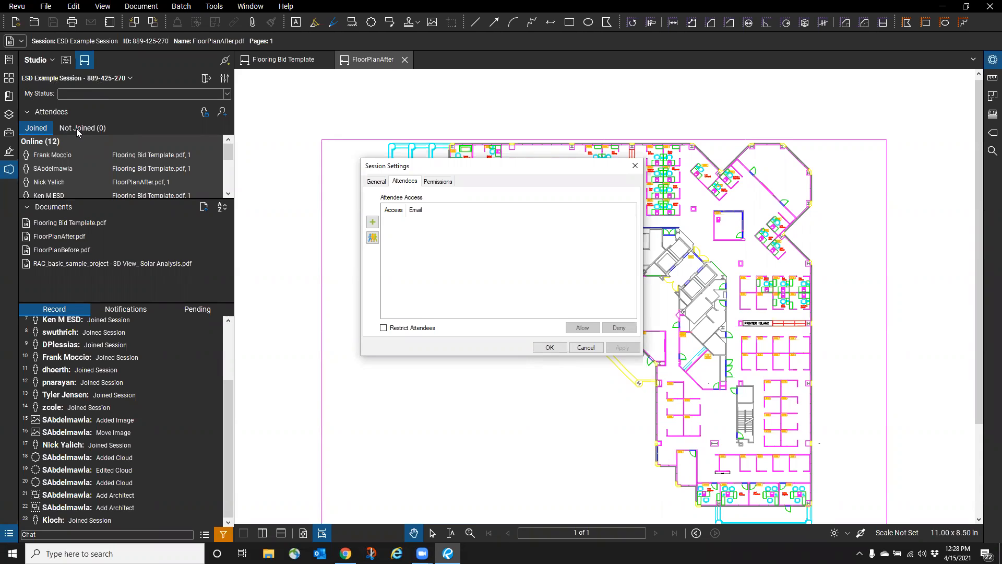
- Try Add Email and Add Group without adding anyone, then view the attendee Permissions
key("ctrl")
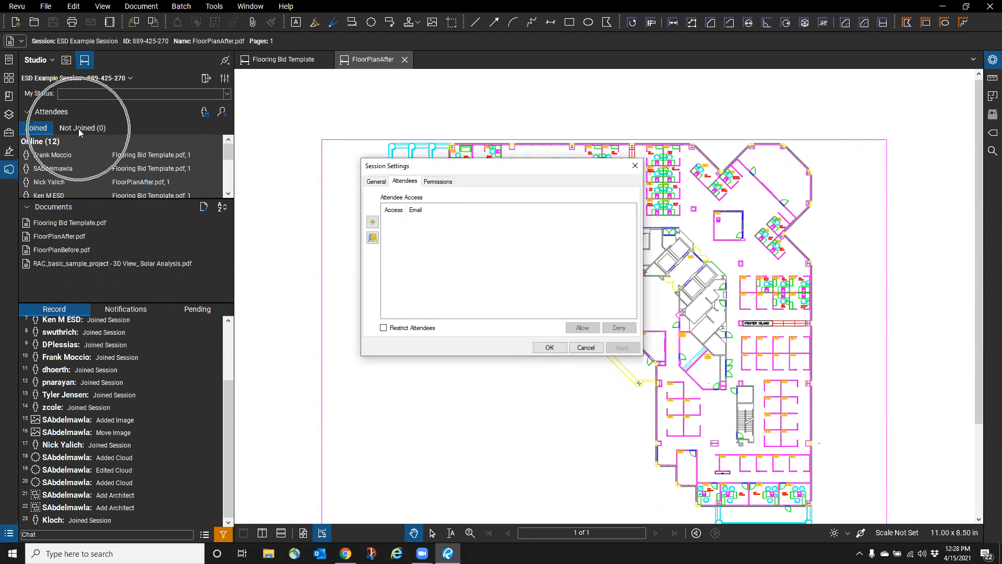
key("ctrl")
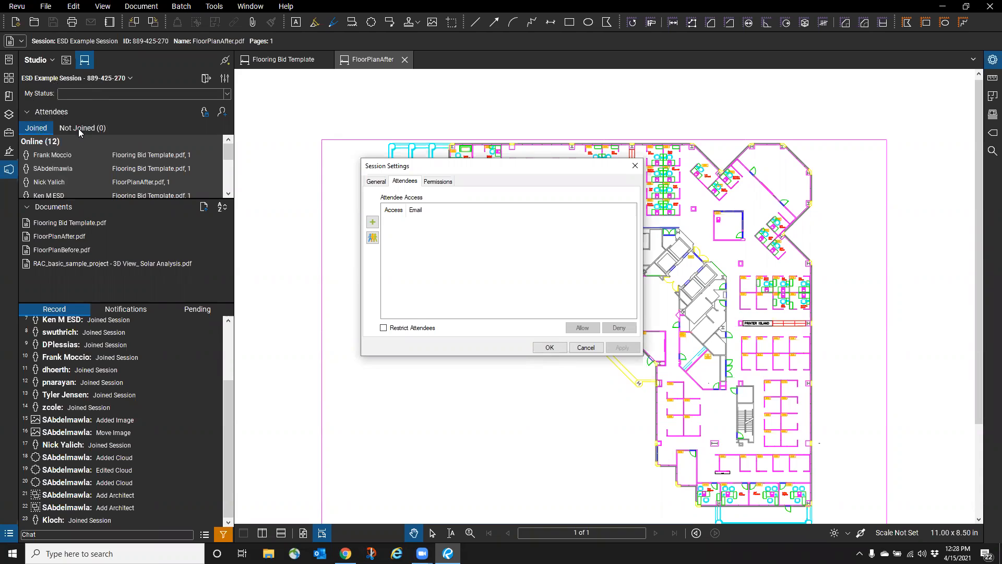
left_click(373, 223)
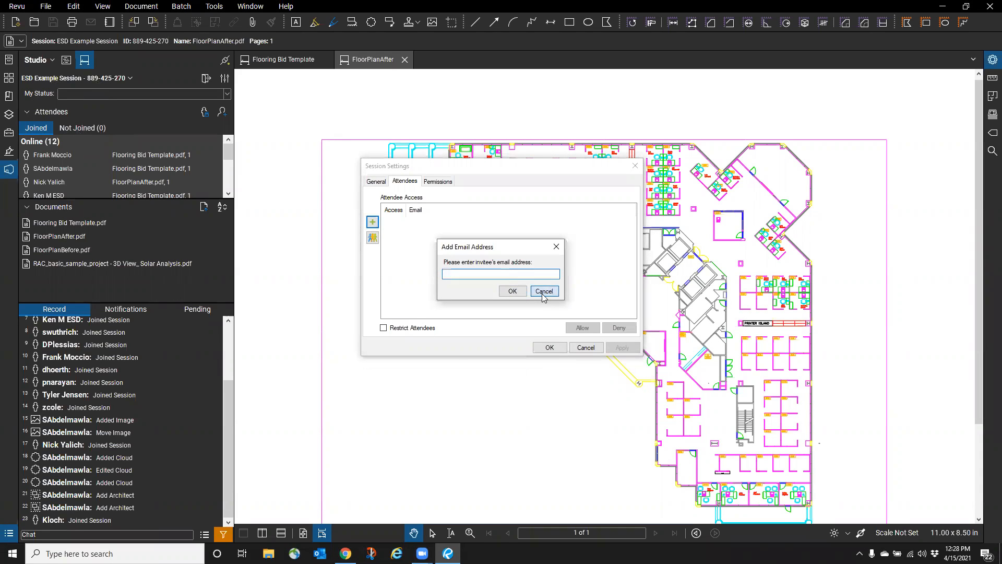
left_click(544, 291)
left_click(374, 238)
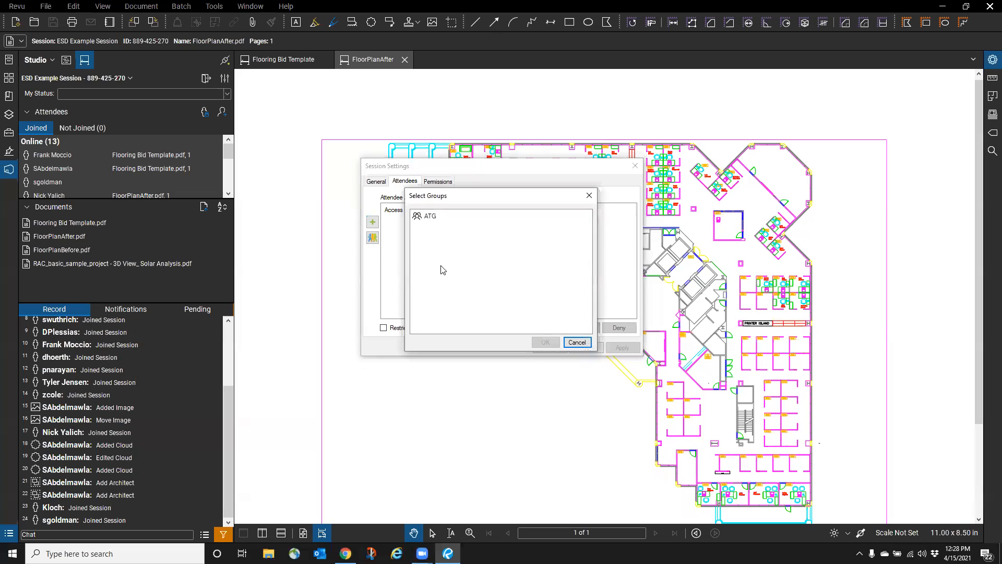
left_click(576, 343)
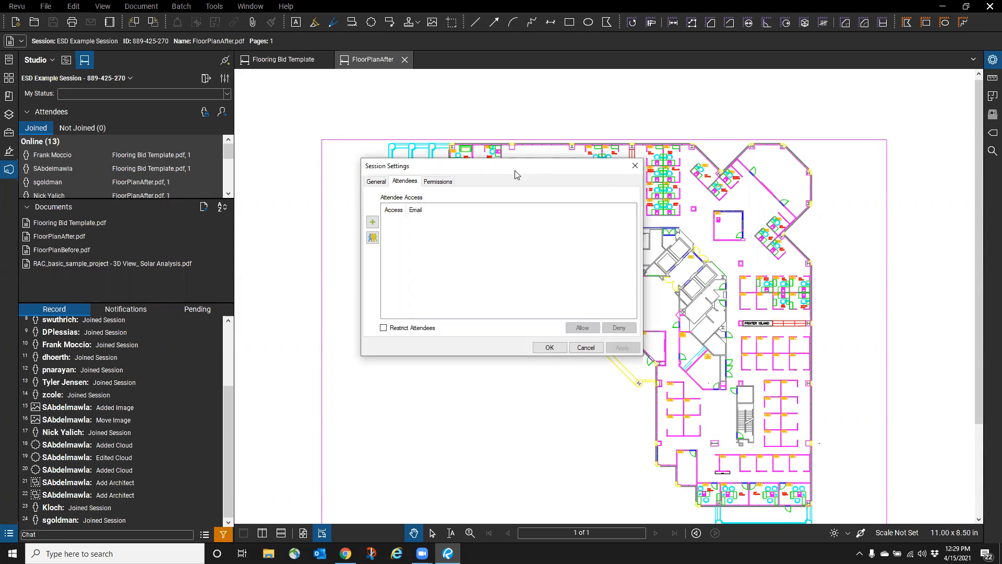
left_click(435, 183)
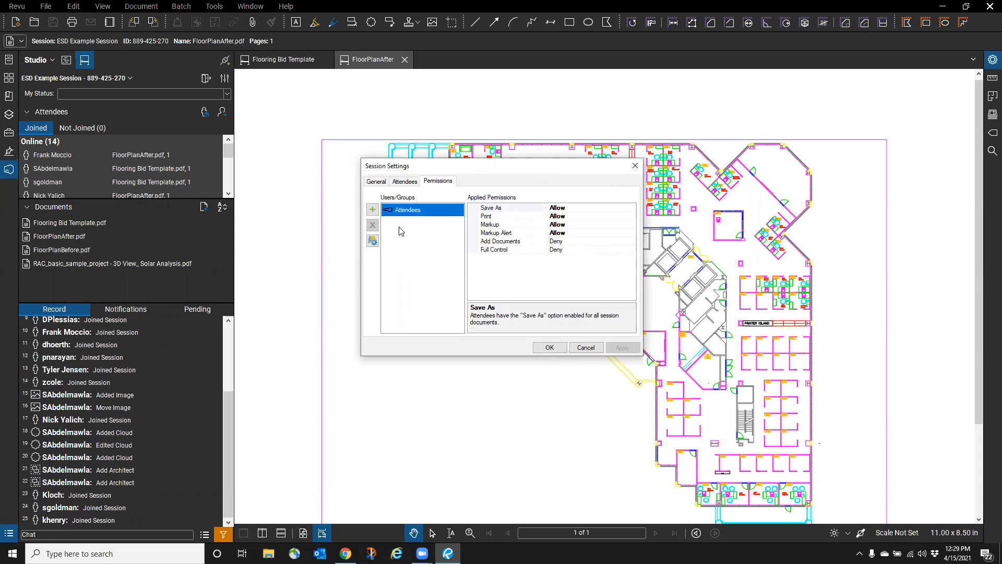
- Leave the Full Control permission at Deny and cancel Session Settings unchanged
left_click(572, 250)
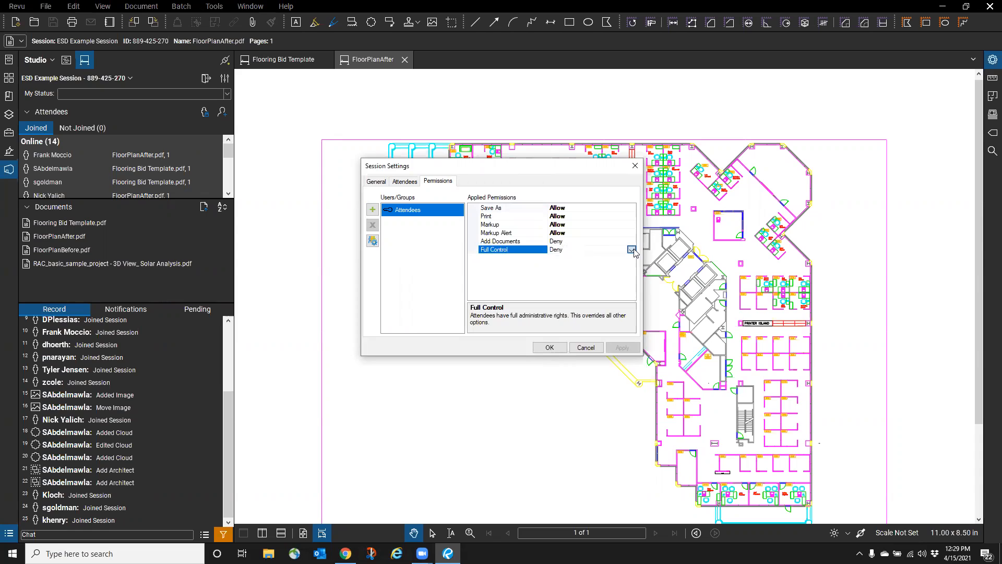
left_click(632, 250)
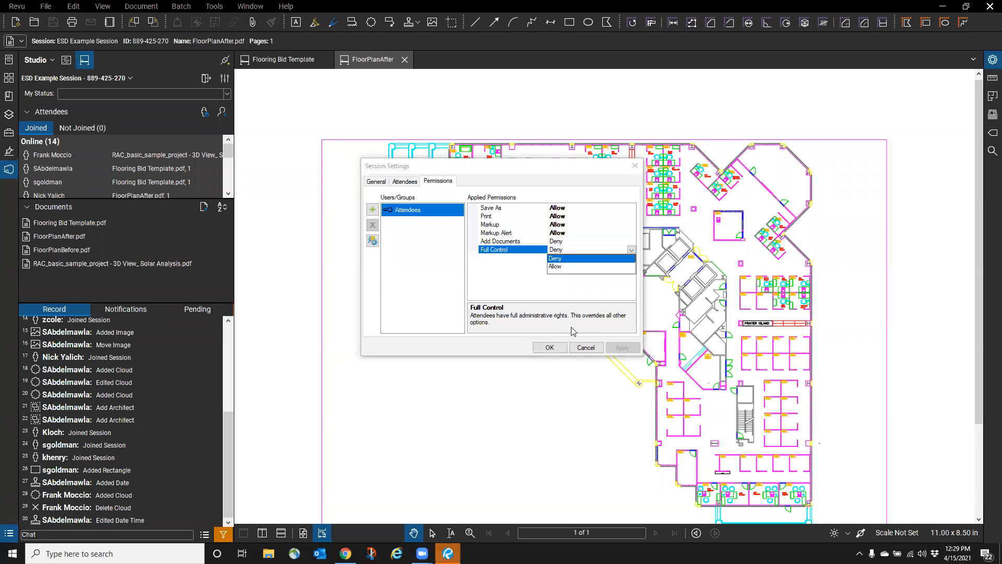
left_click(581, 349)
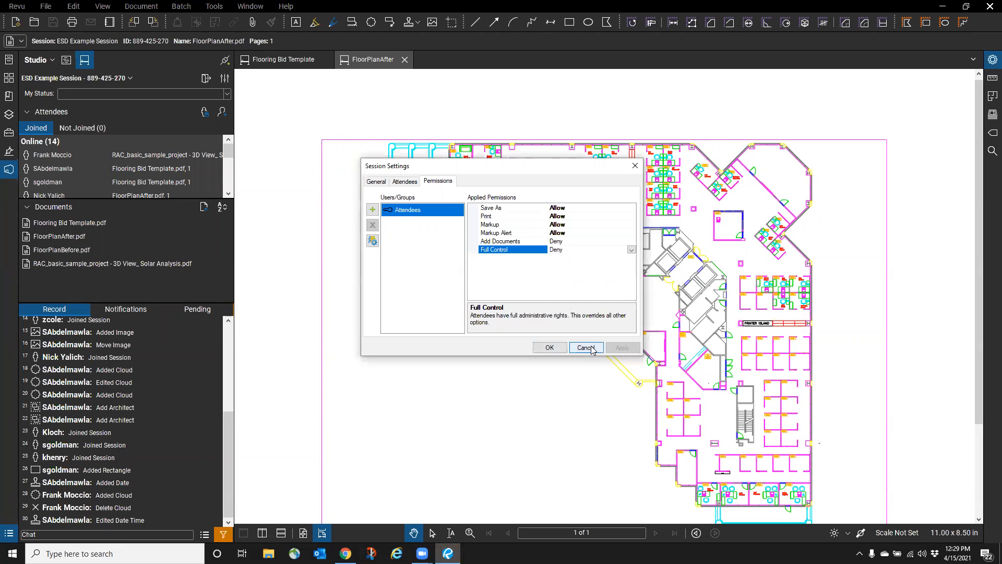
left_click(585, 347)
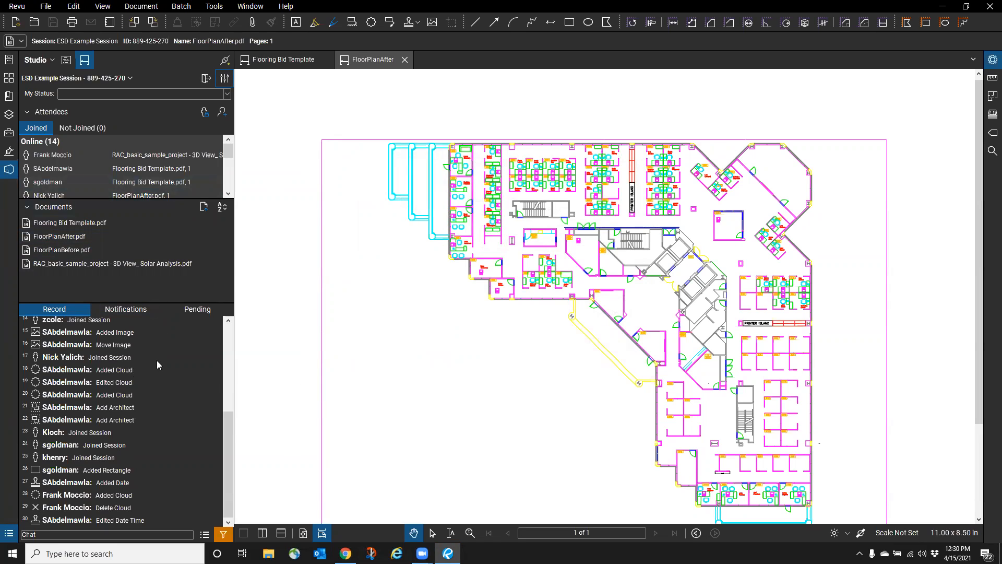
- Select the Added Rectangle record, then open the 3D Solar Analysis model from the Added Cloud record
left_click(88, 473)
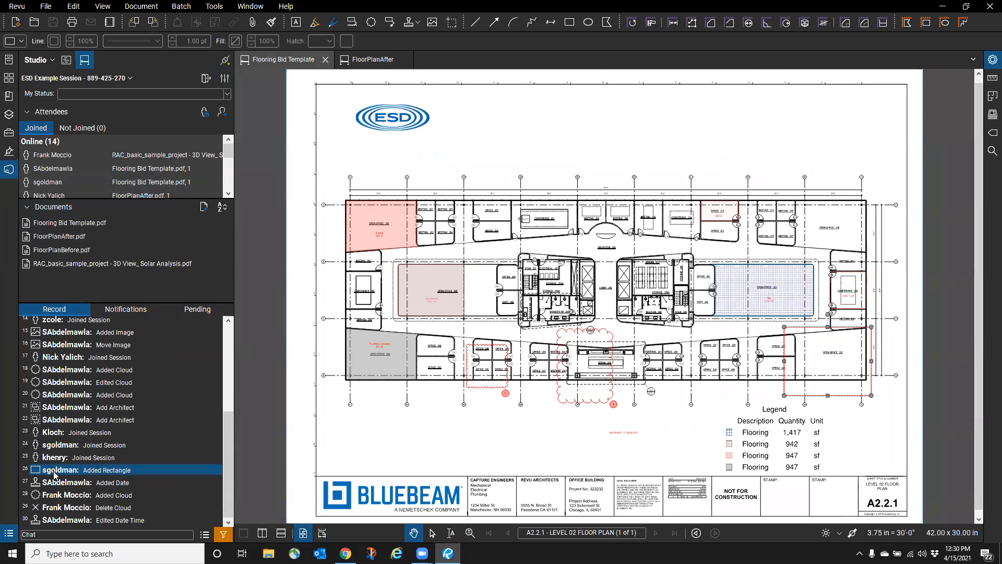
mouse_move(56, 474)
double_click(76, 495)
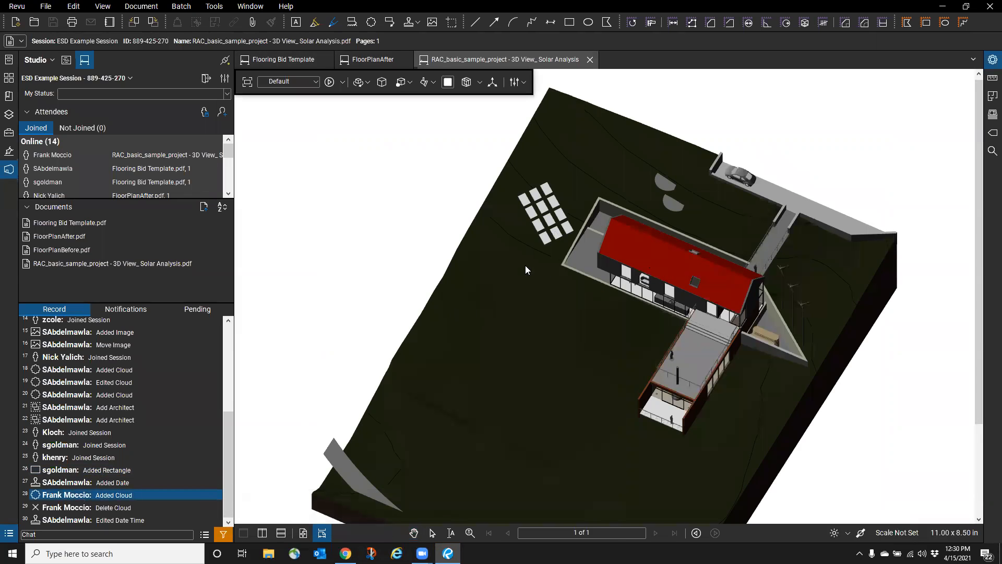
left_click(590, 61)
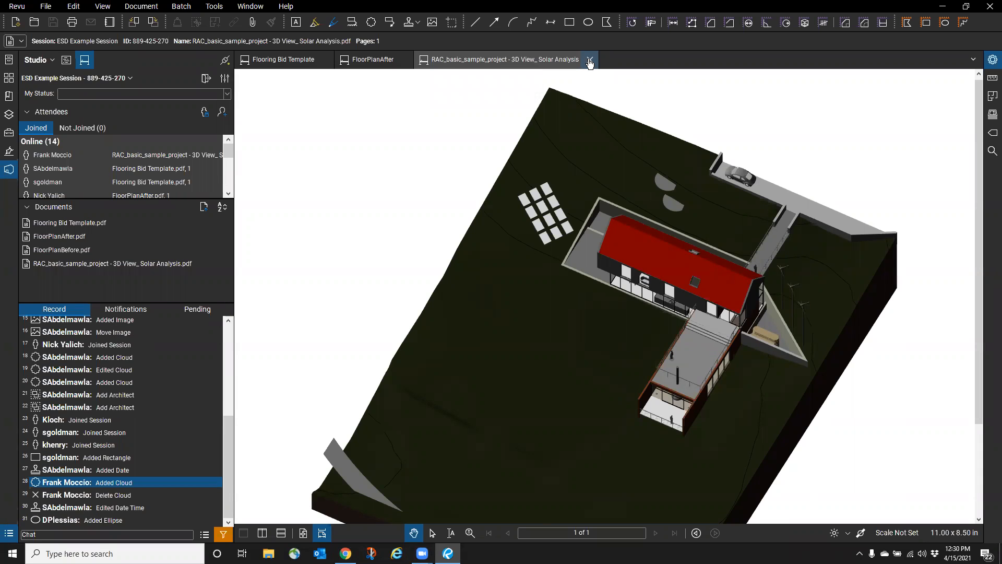
- Close the 3D model, open FloorPlanBefore.pdf, jump to the Add Architect markup, and show the Markups List
left_click(590, 61)
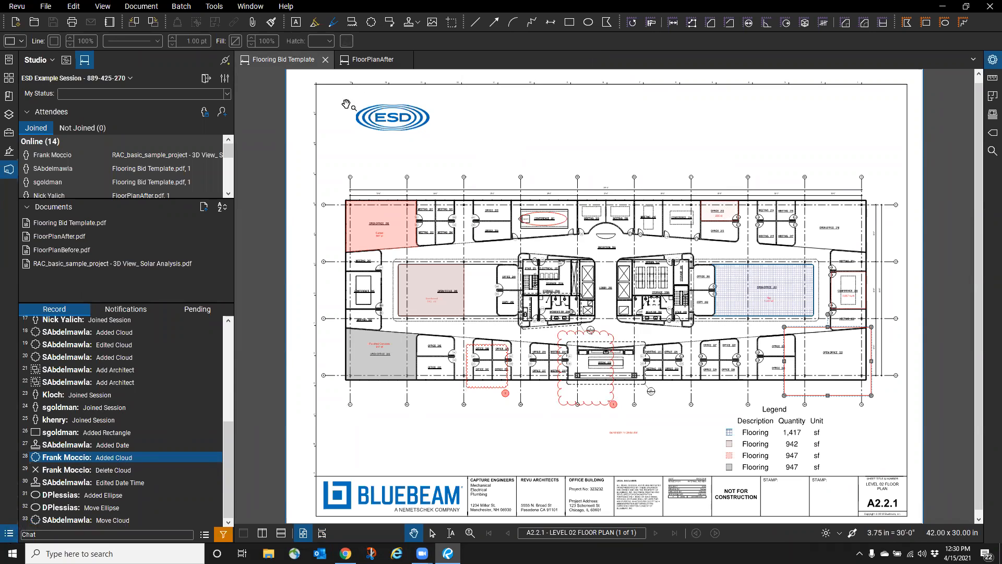
double_click(62, 249)
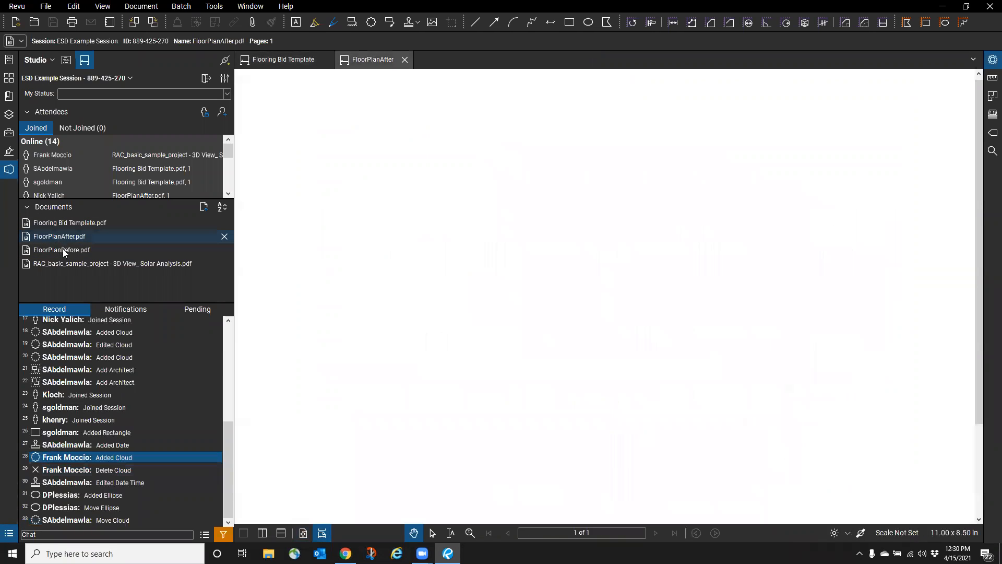
left_click(71, 374)
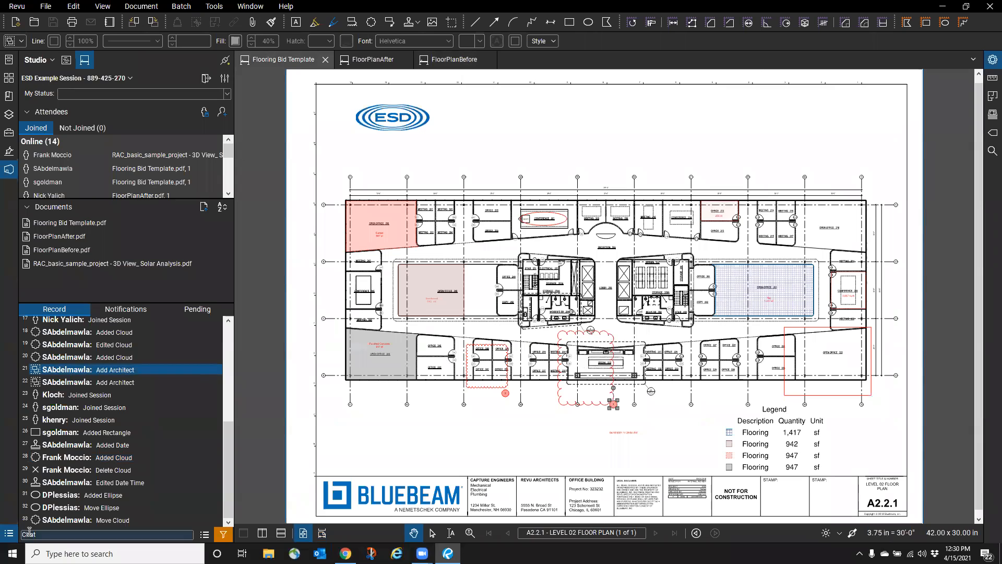
left_click(8, 533)
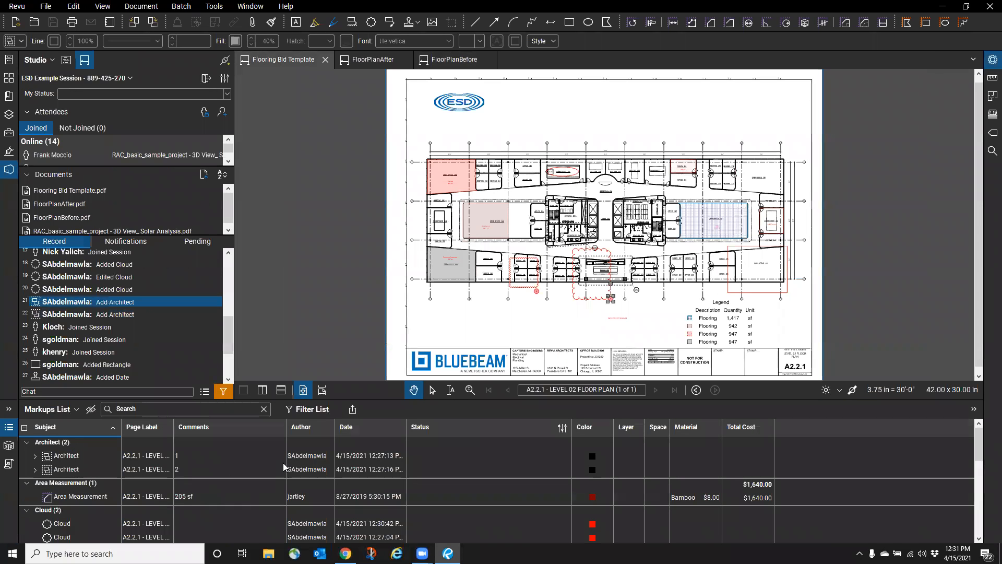
- Mark the first Architect markup on Flooring Bid Template as Completed through Set Status
left_click(63, 456)
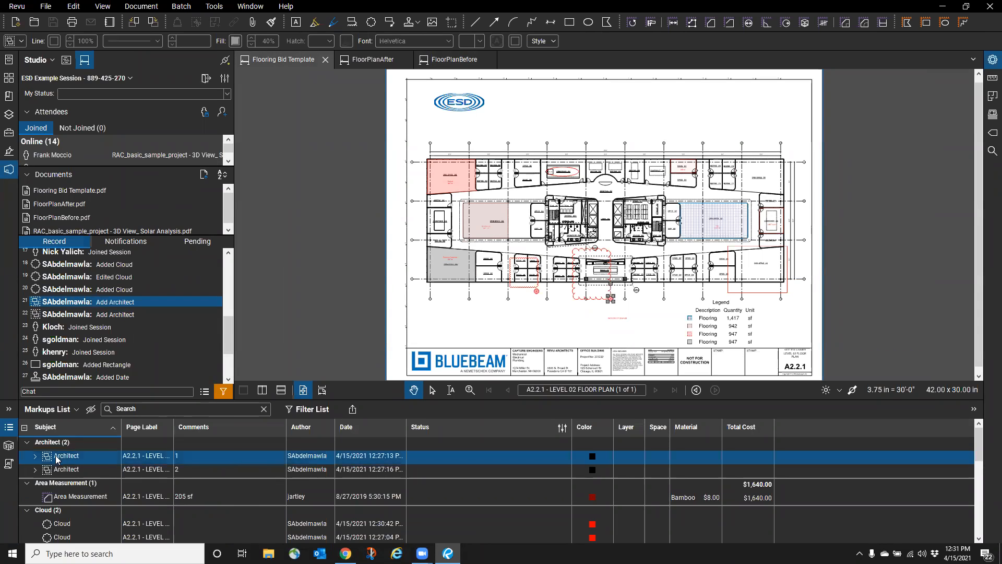
right_click(60, 463)
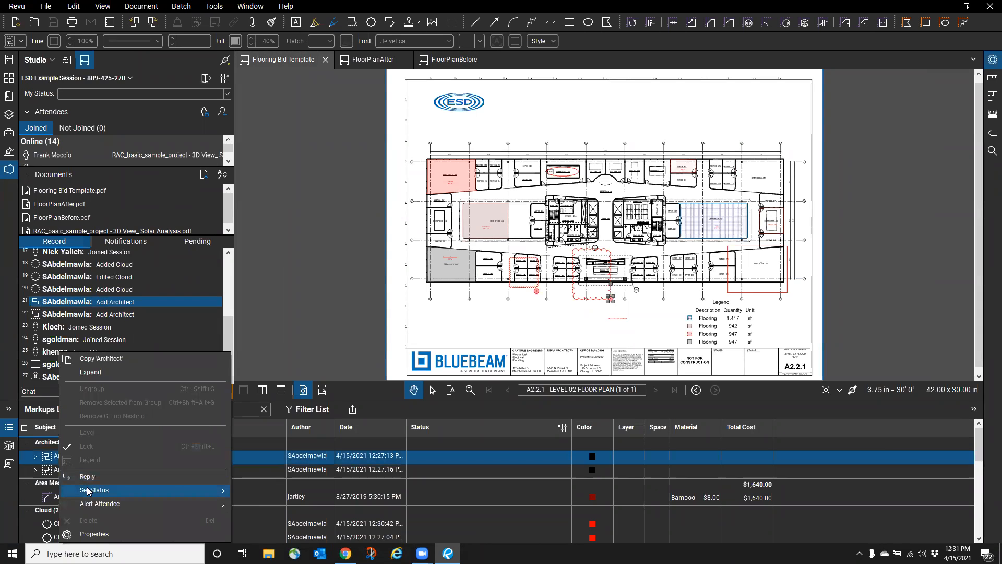
mouse_move(126, 490)
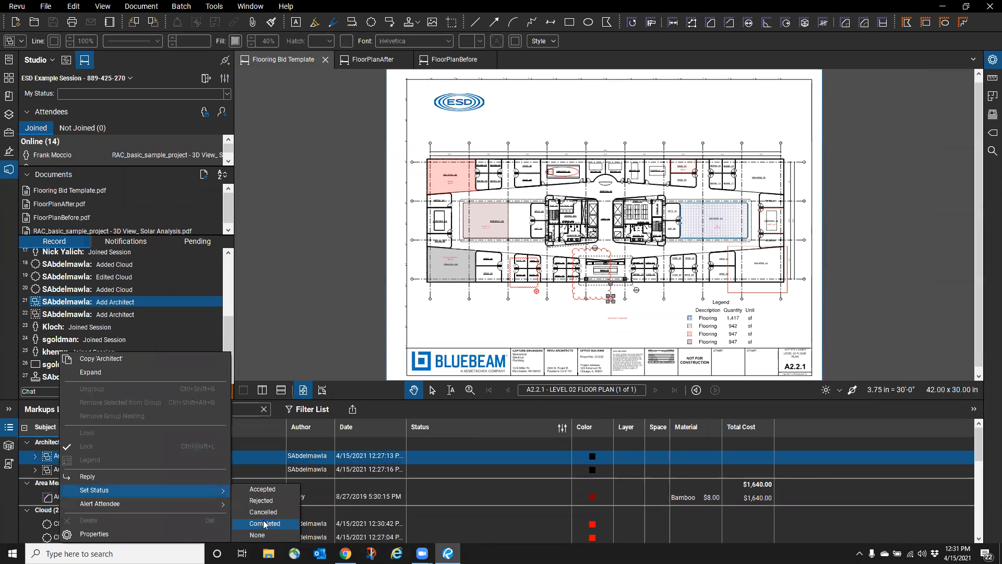
left_click(495, 457)
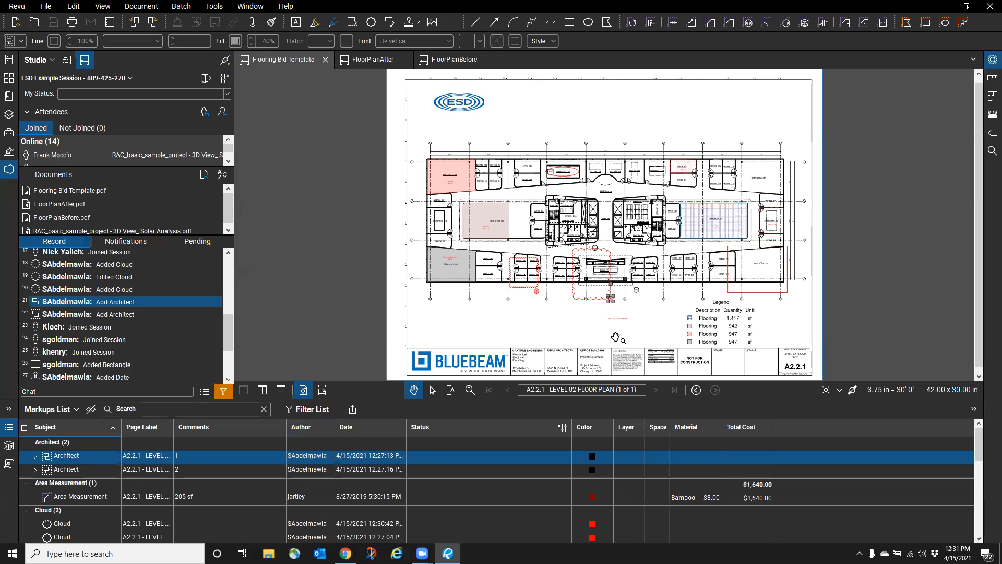
right_click(412, 455)
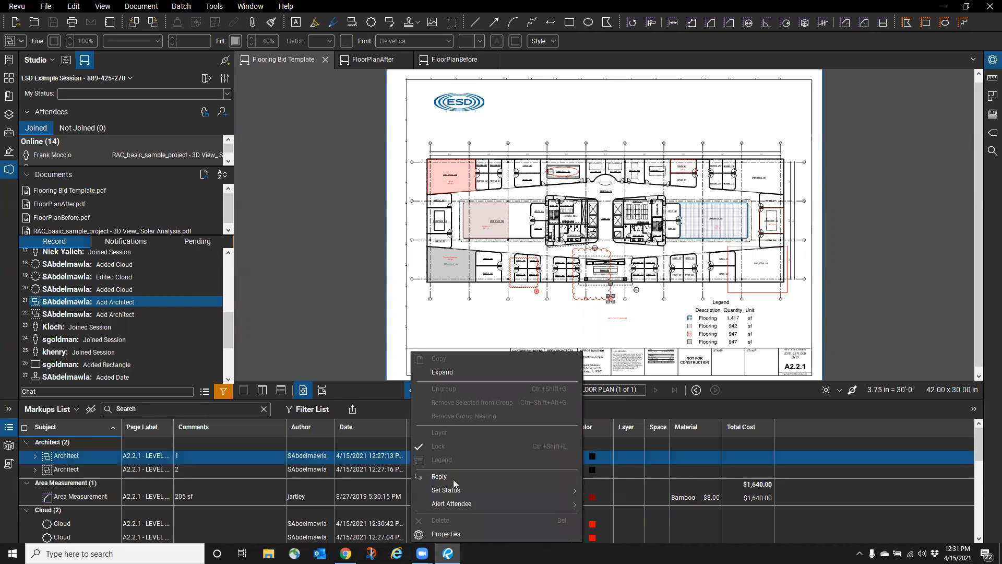
mouse_move(459, 491)
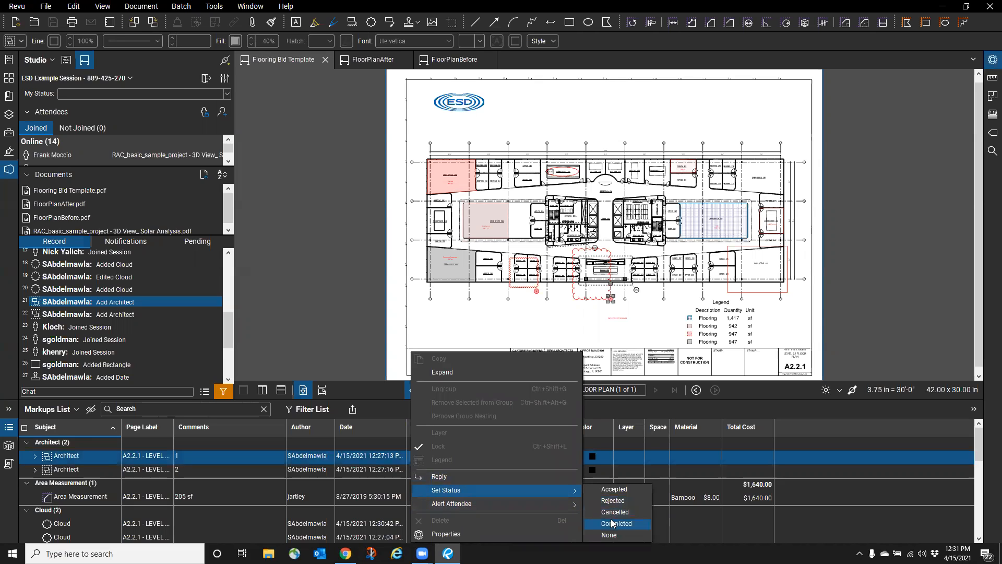
left_click(613, 523)
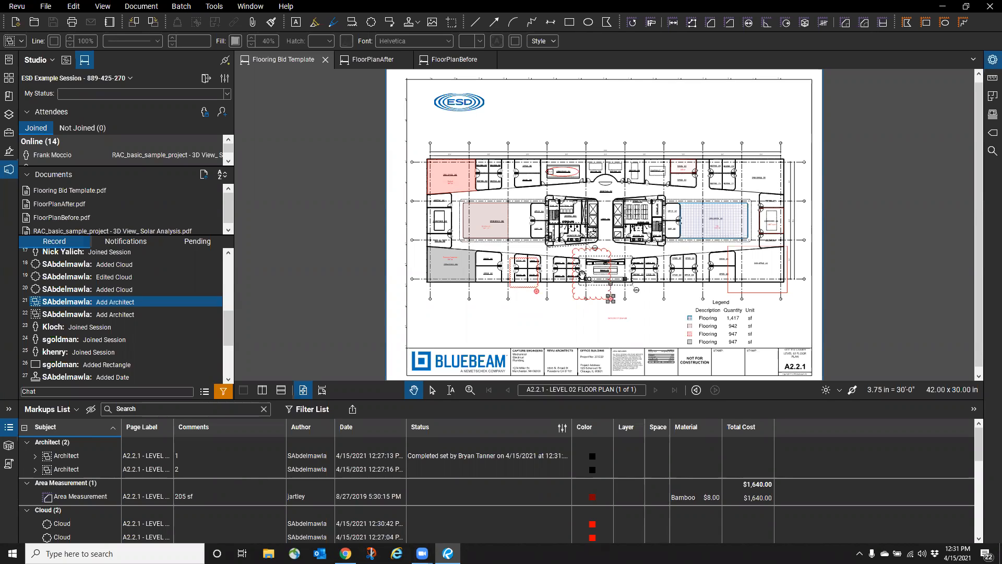
- Mark the first Architect markup as Accepted, keeping its Completed status
left_click(510, 453)
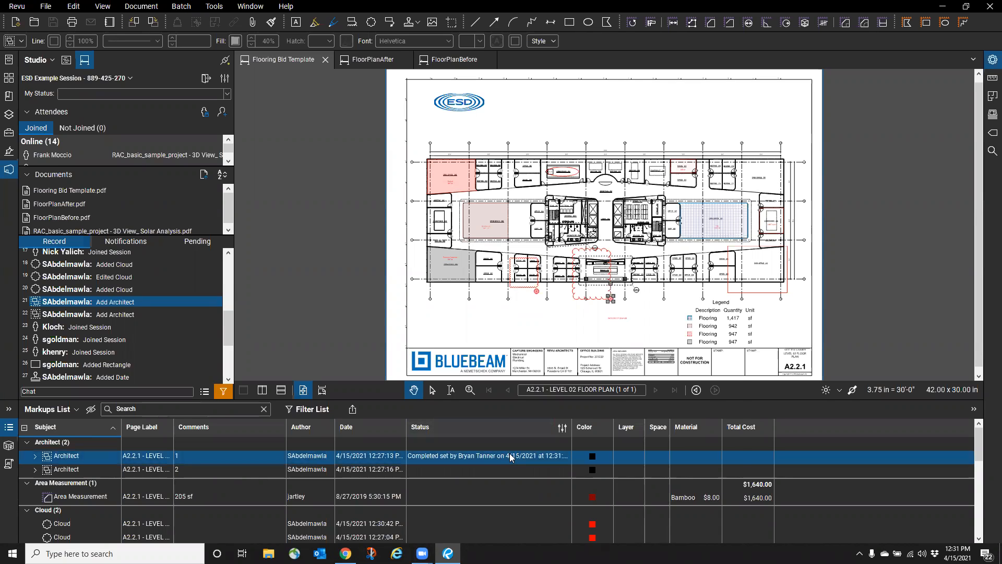
right_click(509, 453)
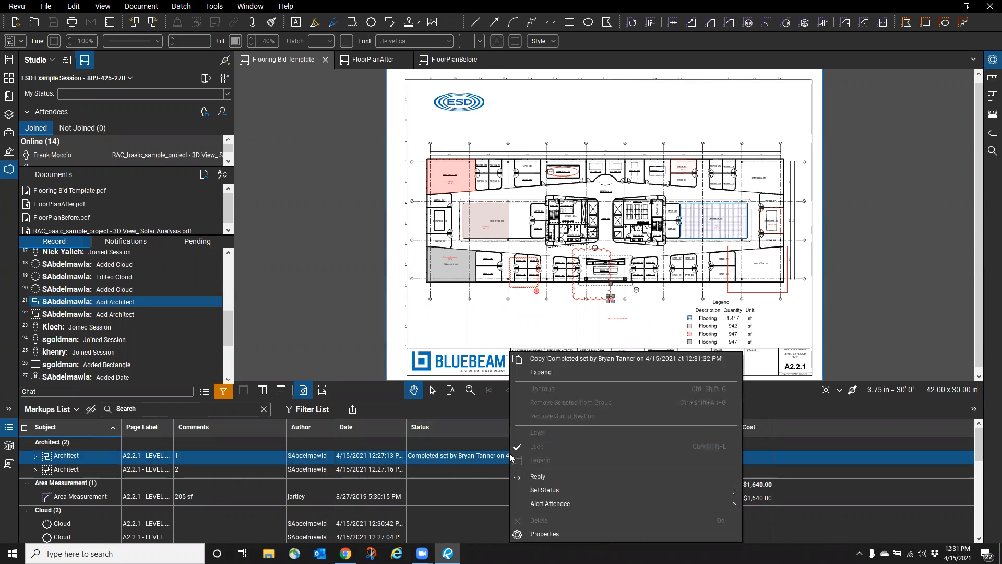
left_click(480, 459)
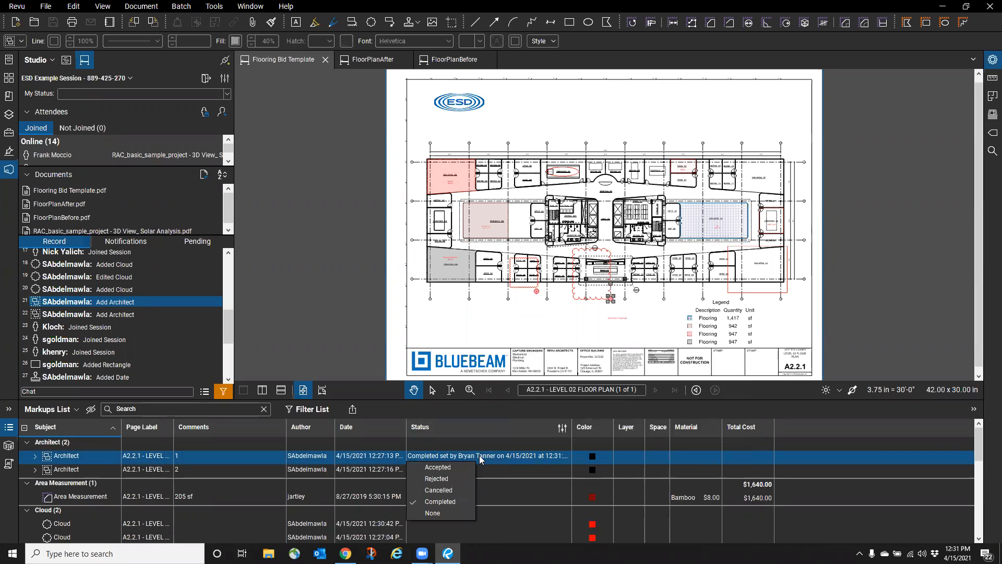
left_click(435, 467)
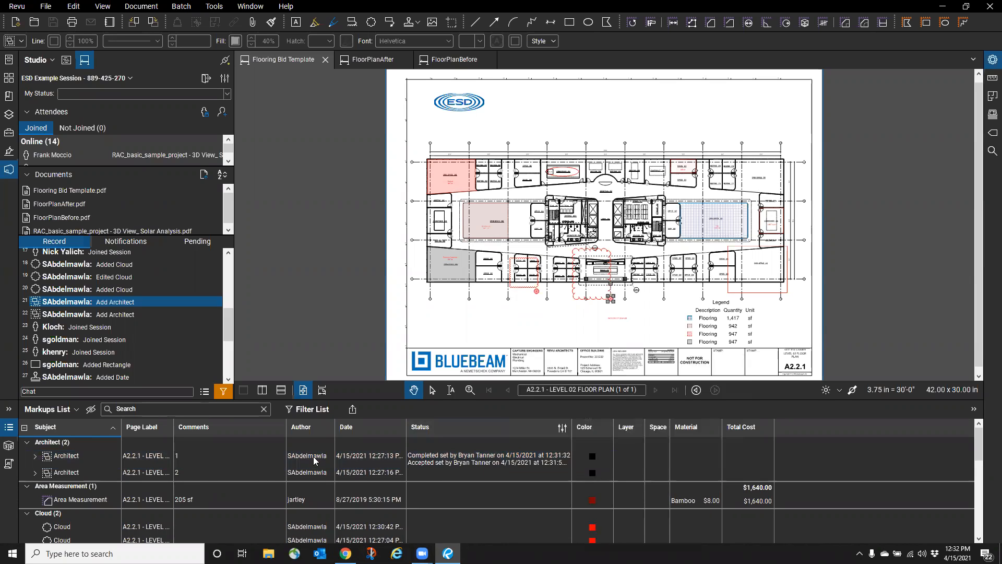
- Zoom in on the red cloud markup on the floor plan, then deselect it
left_click(608, 308)
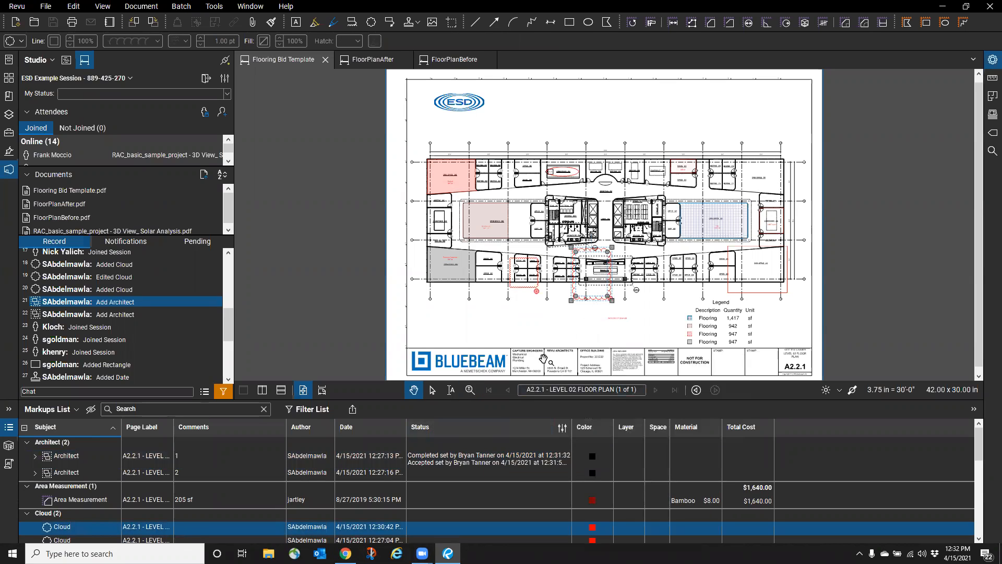
scroll(590, 304, "up", 5)
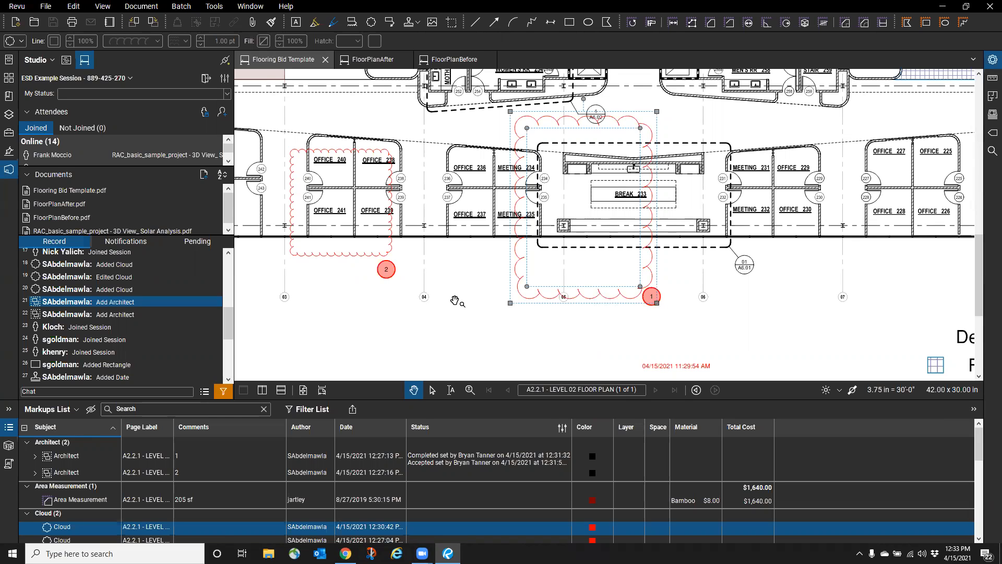
left_click(459, 285)
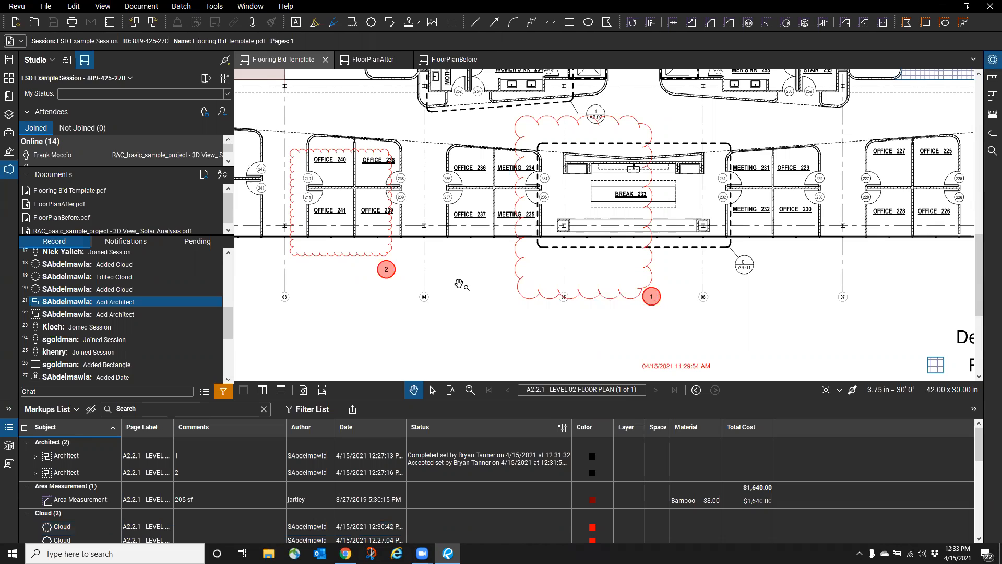
- Close the Studio session panel and show the Tool Chest of review tool sets
left_click(9, 169)
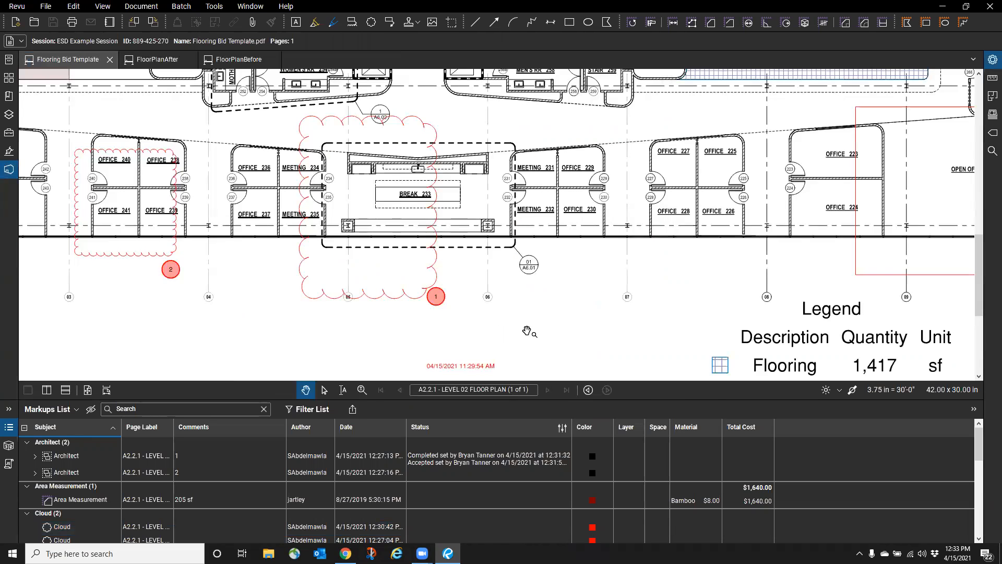
scroll(569, 328, "down", 3)
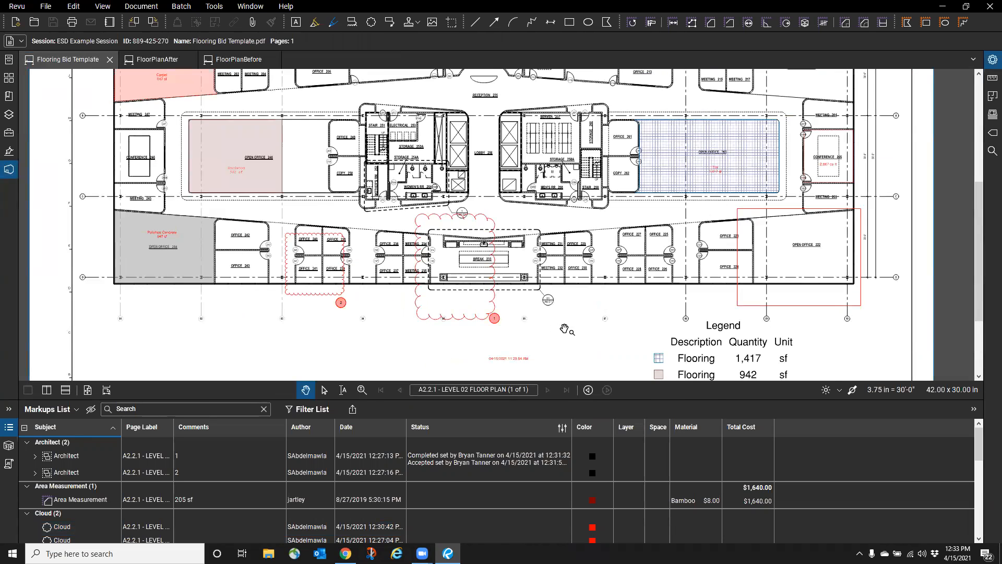
scroll(361, 179, "up", 2)
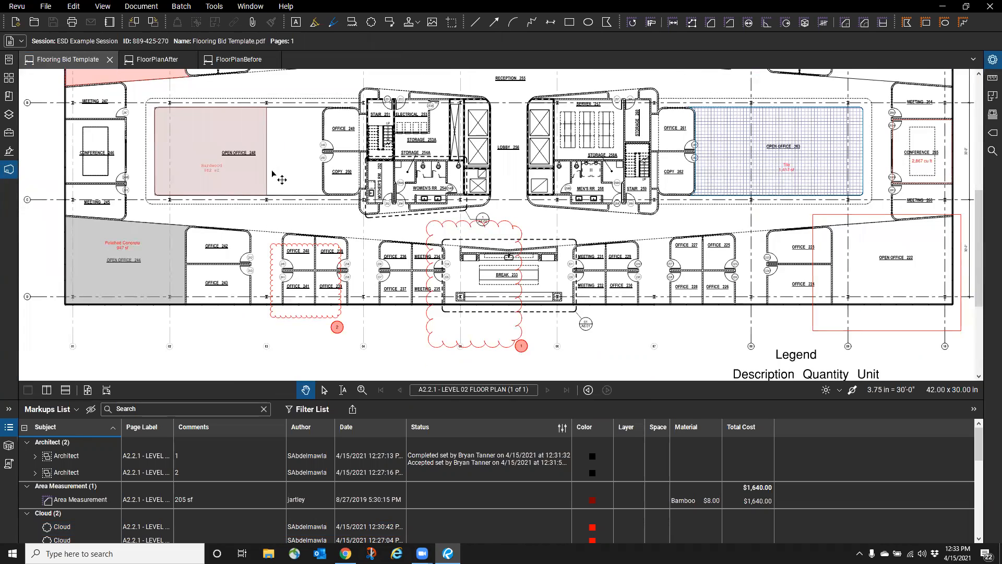
left_click(9, 133)
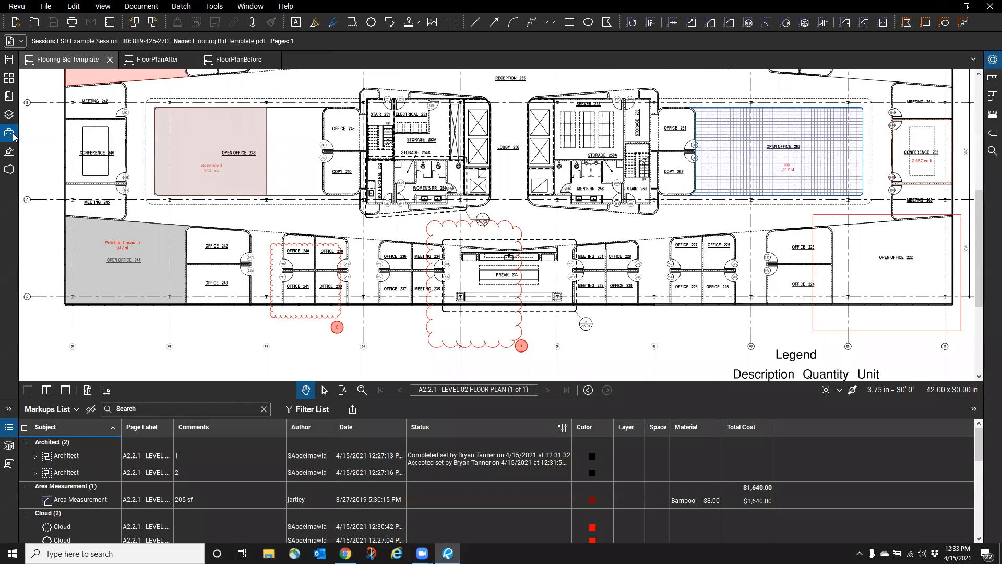
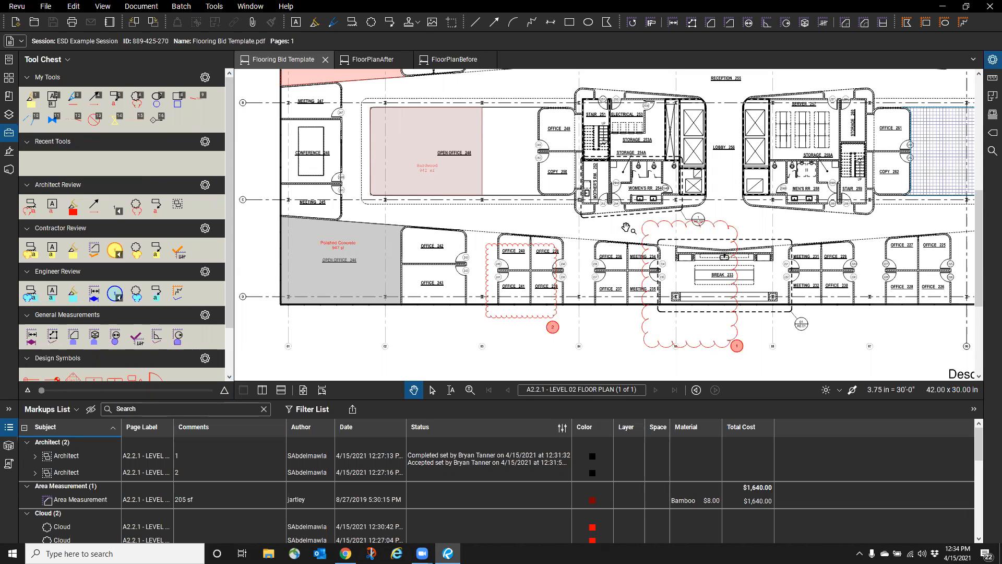
- Place a water valve symbol on the floor plan, delete it, and deselect the area measurement
left_click(52, 119)
left_click(527, 226)
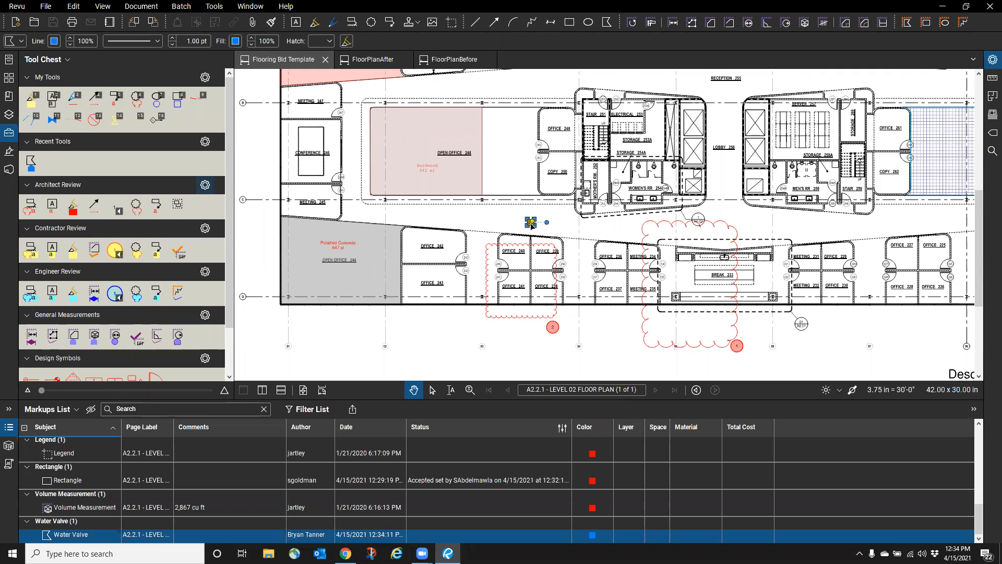
scroll(531, 224, "up", 6)
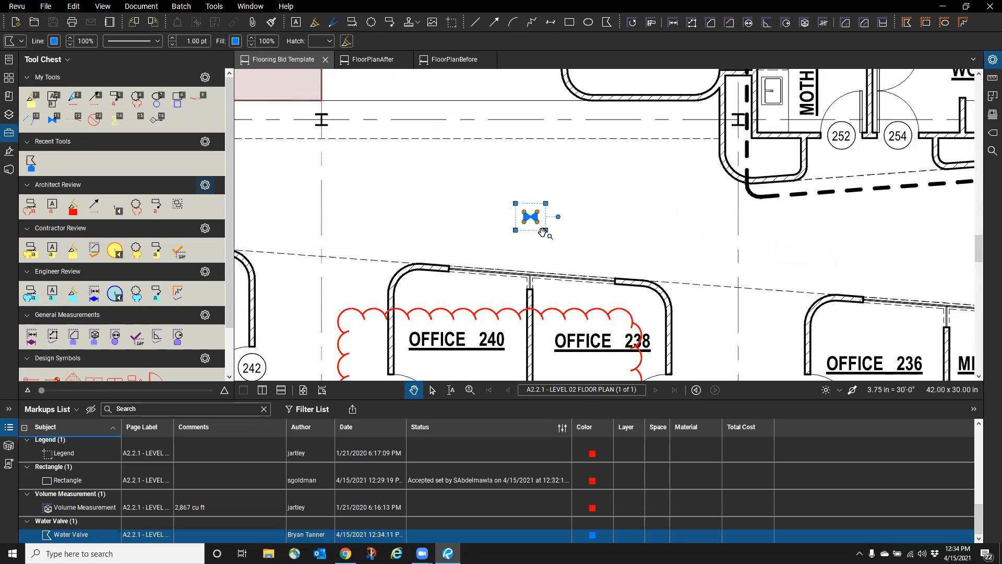
key("Delete")
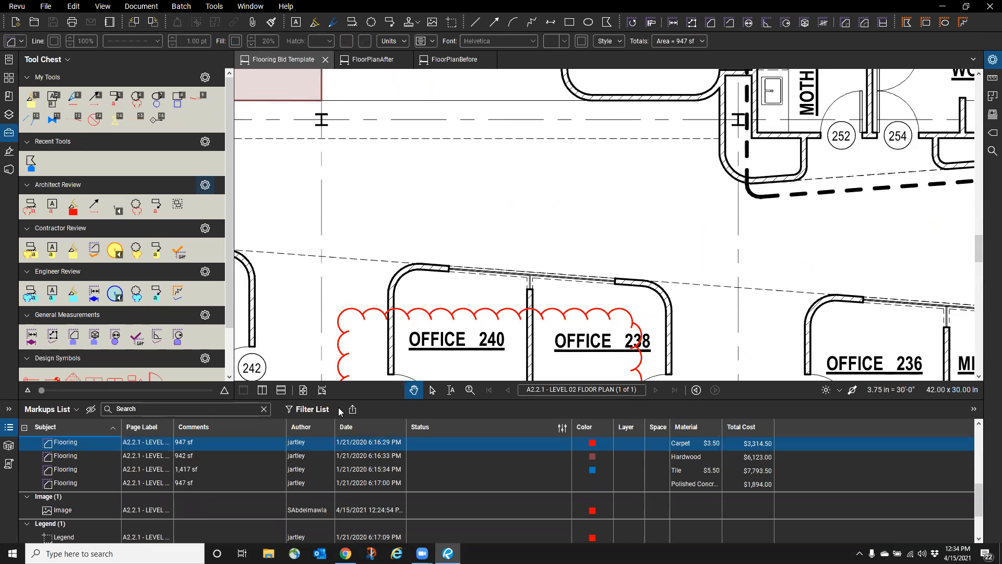
scroll(277, 471, "down", 2)
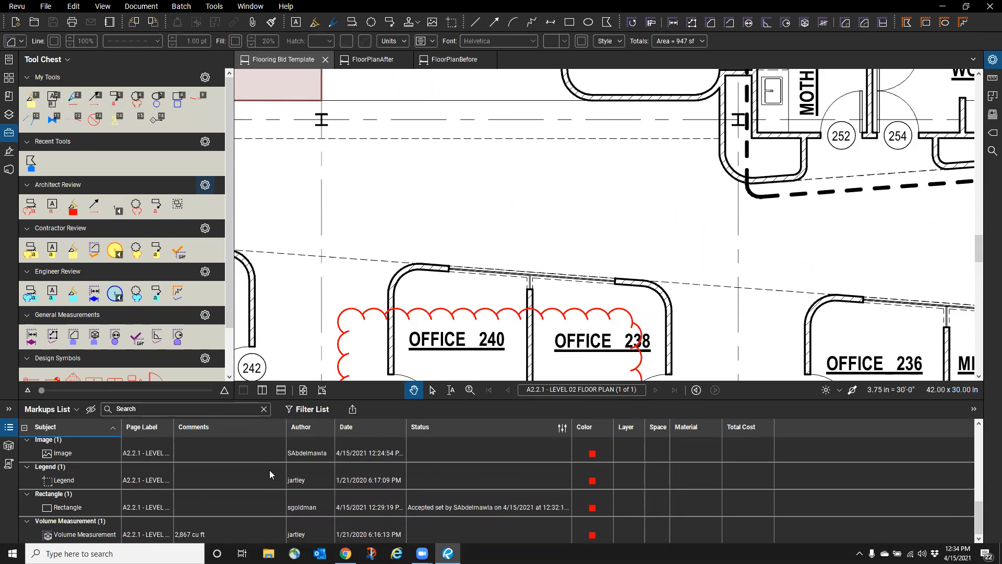
scroll(269, 470, "up", 4)
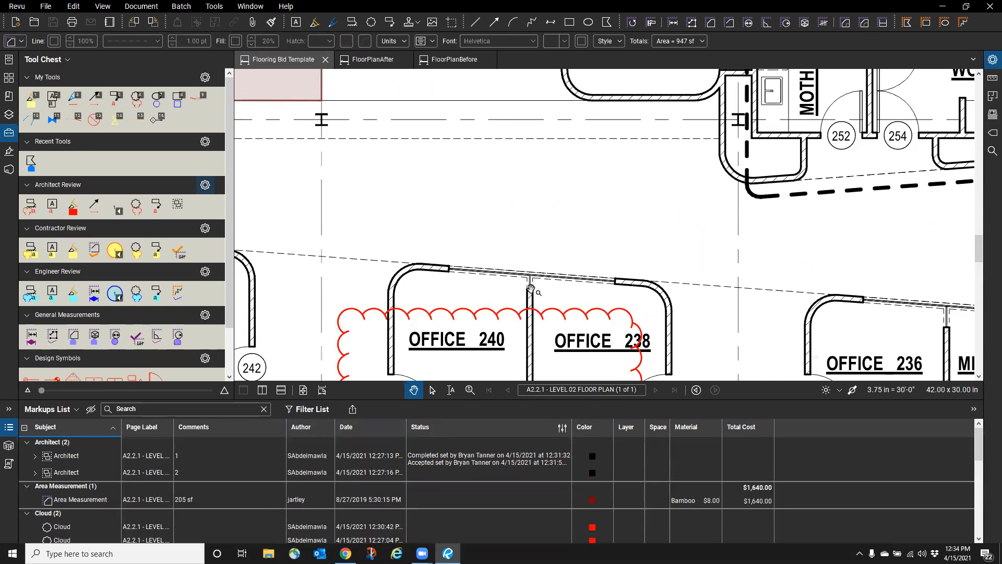
scroll(561, 237, "down", 3)
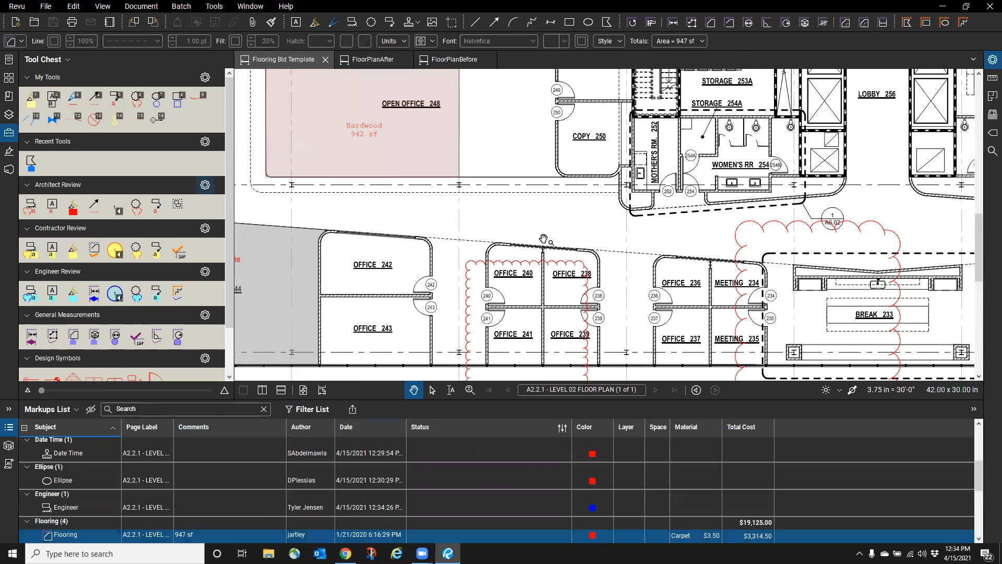
scroll(543, 238, "down", 1)
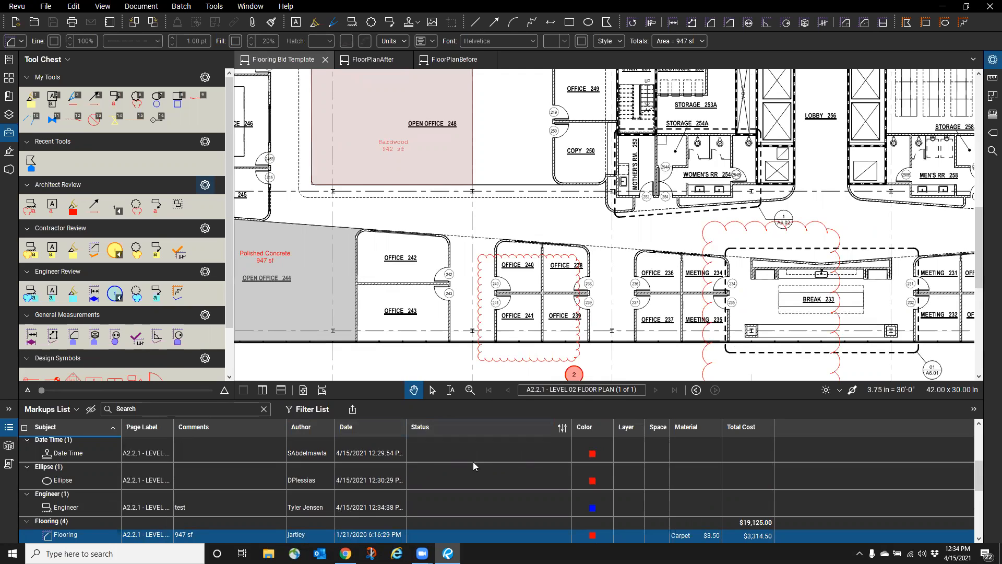
scroll(472, 465, "up", 3)
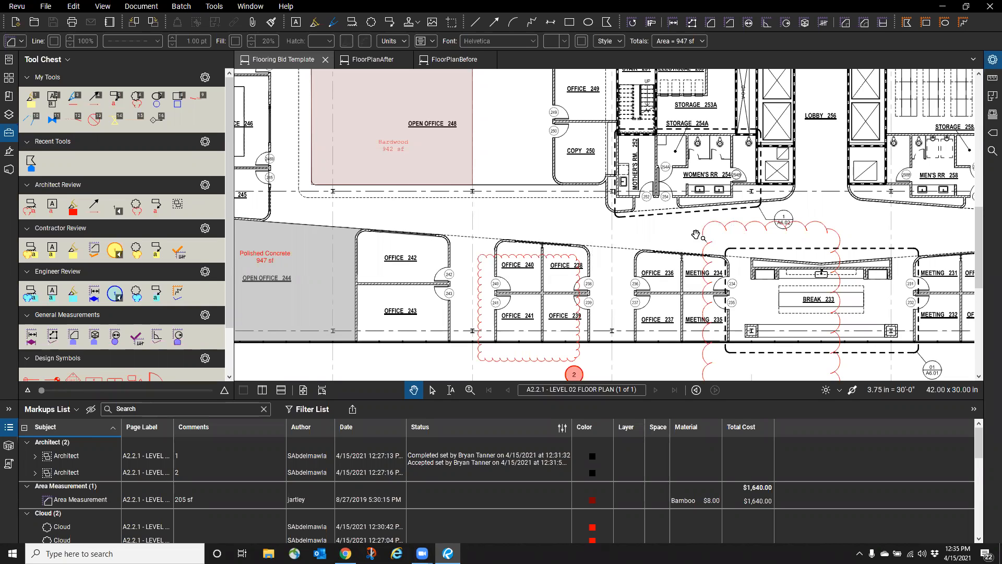
left_click(707, 222)
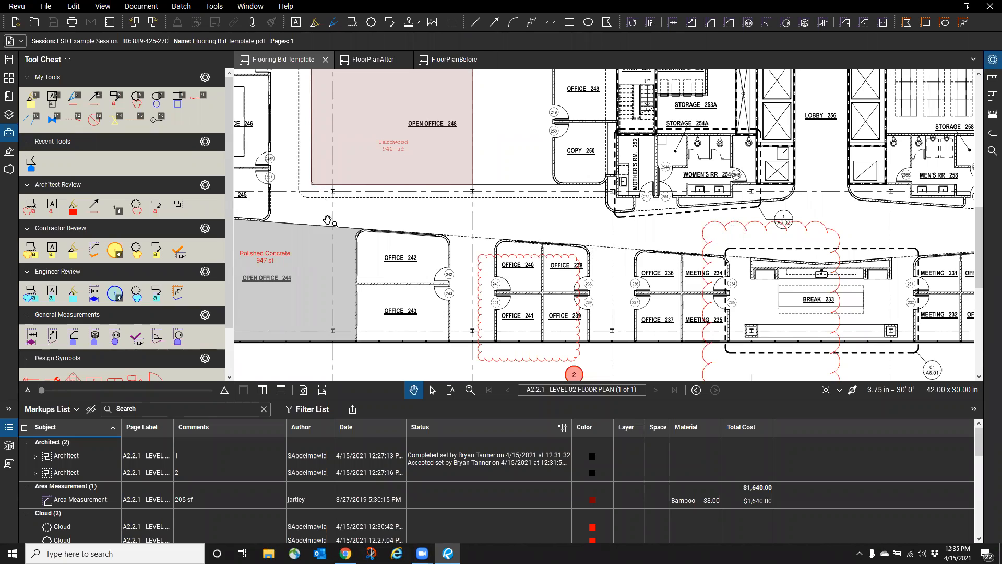
- Collapse the Tool Chest, zoom out, and show the ESD Example Session Studio panel
left_click(9, 135)
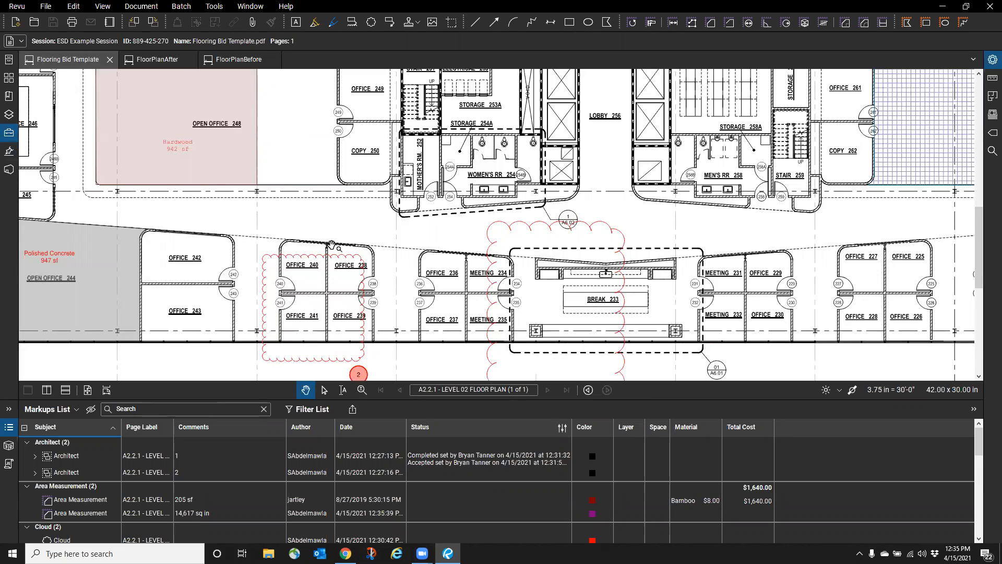
scroll(572, 284, "down", 3)
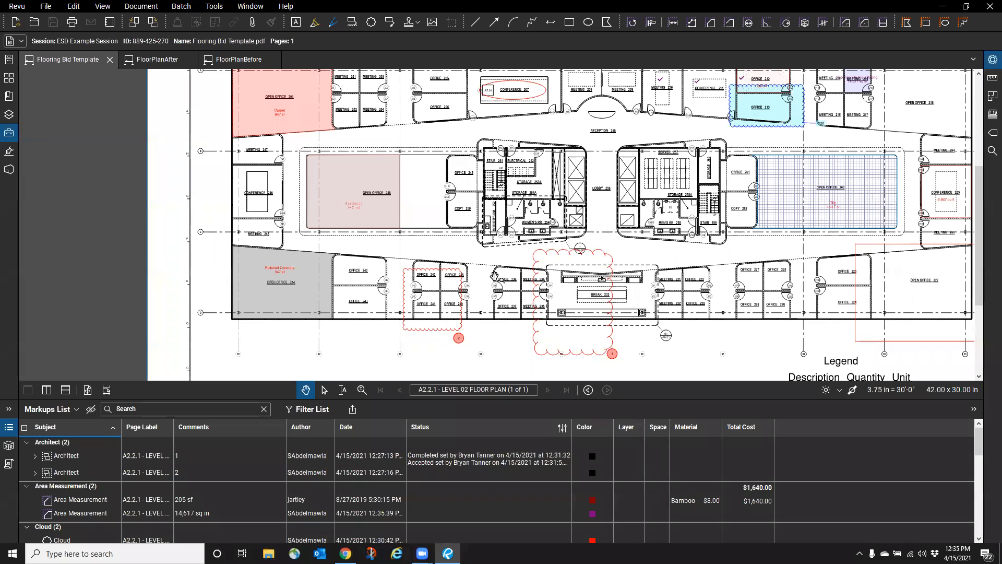
left_click(9, 169)
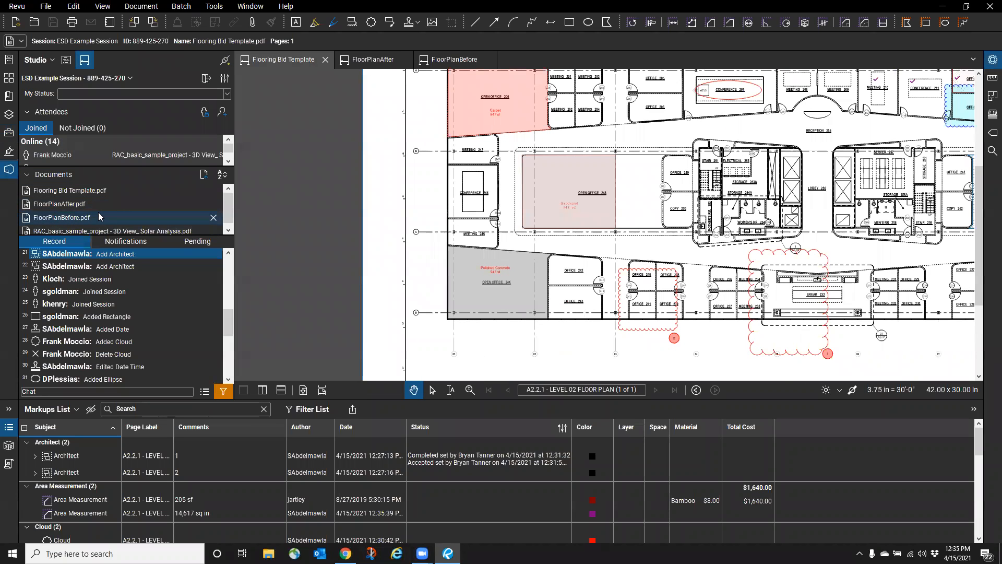
mouse_move(103, 218)
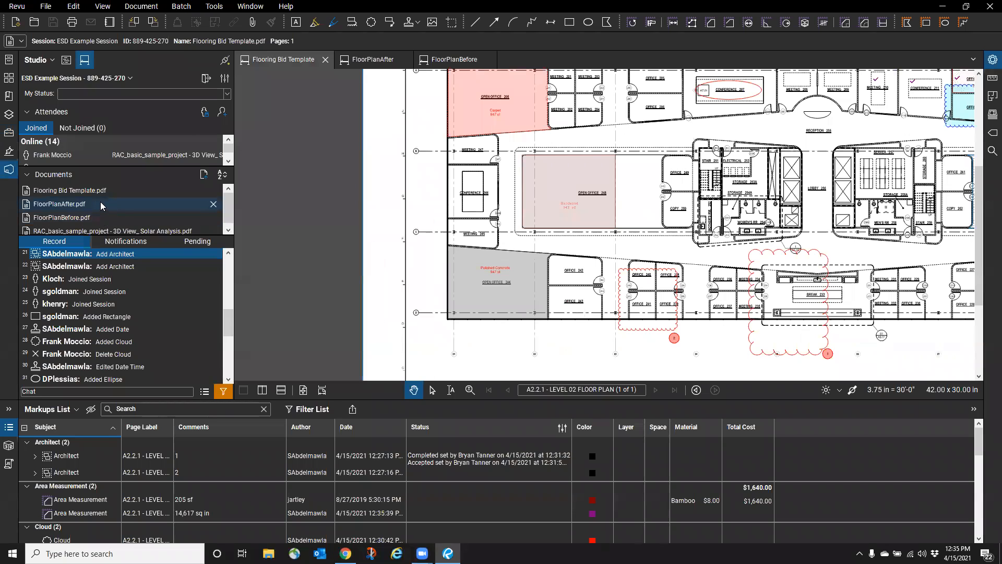
mouse_move(82, 193)
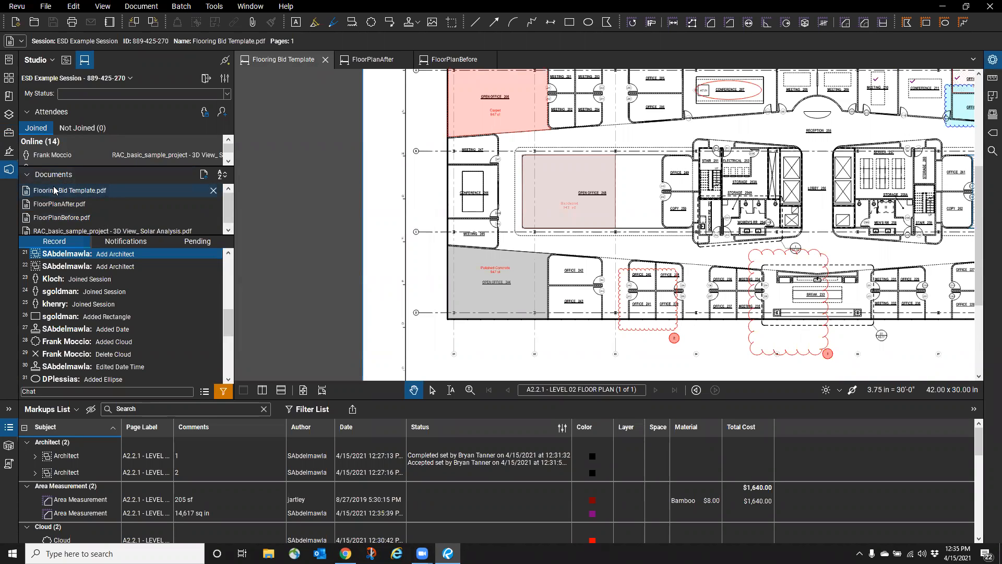
- Expand the attendee list to show all 14 attendees, check an attendee's options, and close the Markups List
left_click_drag(64, 166, 63, 279)
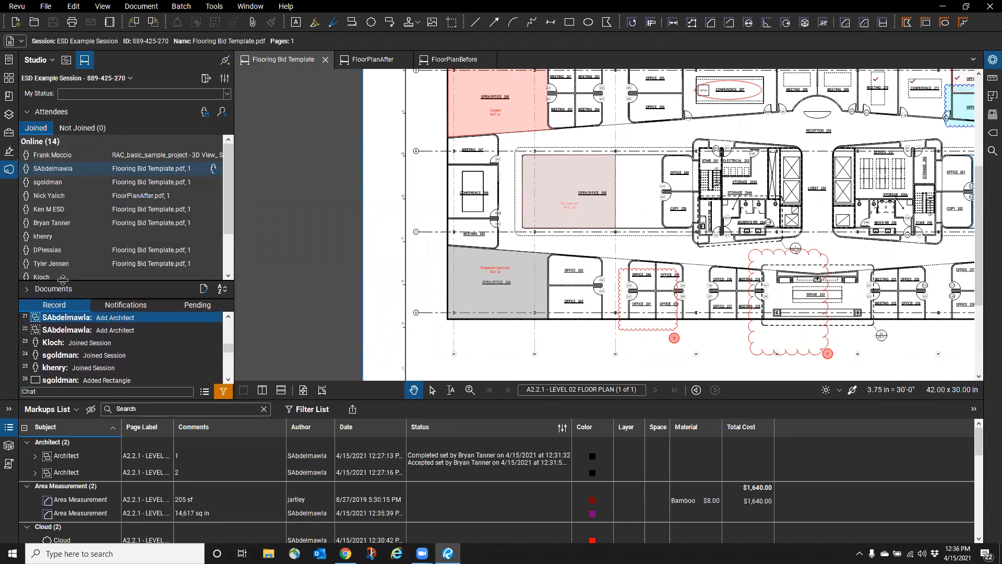
right_click(50, 184)
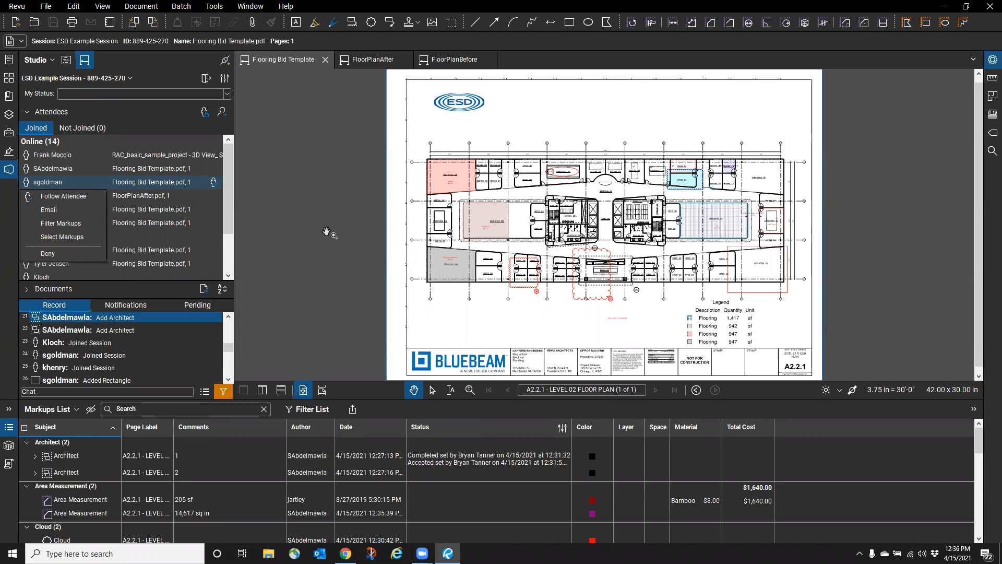
left_click(374, 210)
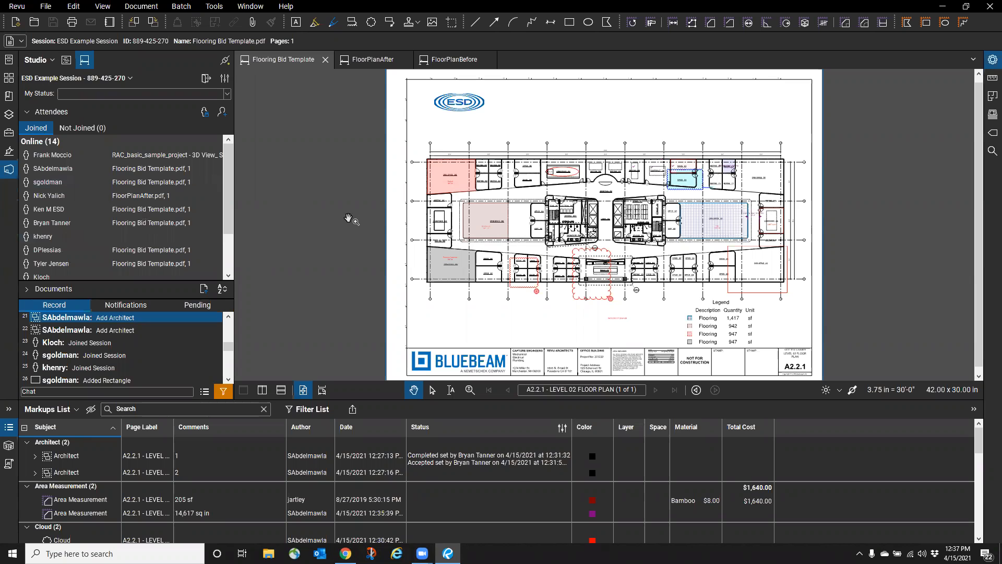
left_click(7, 428)
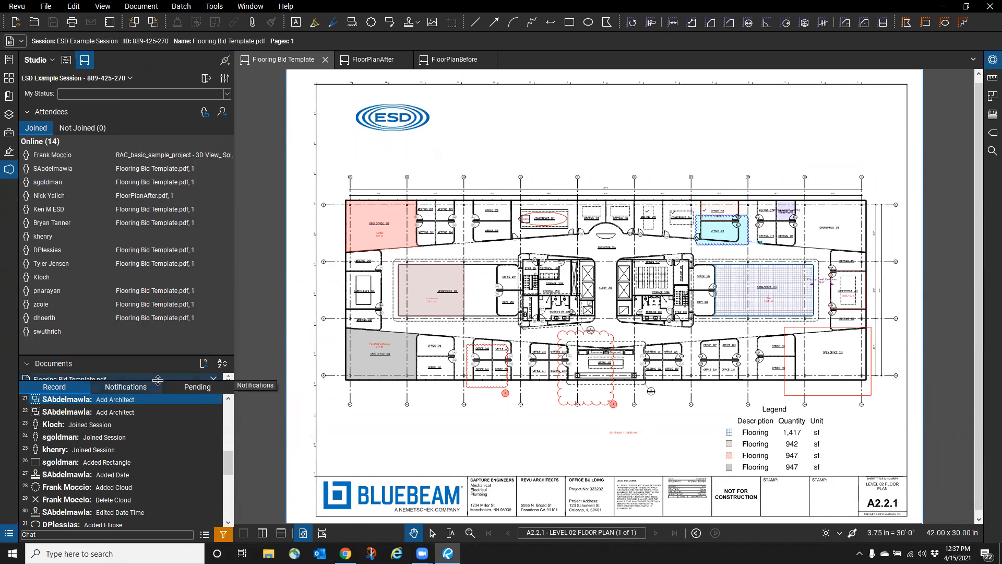
- Send a chat message asking a colleague to 'please explain markup to move'
scroll(120, 459, "down", 6)
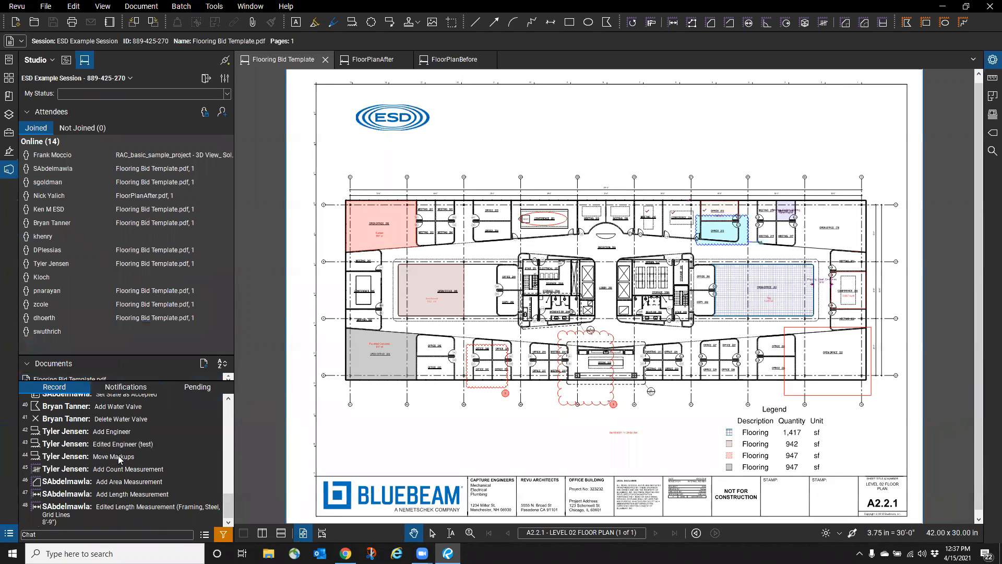
left_click(26, 534)
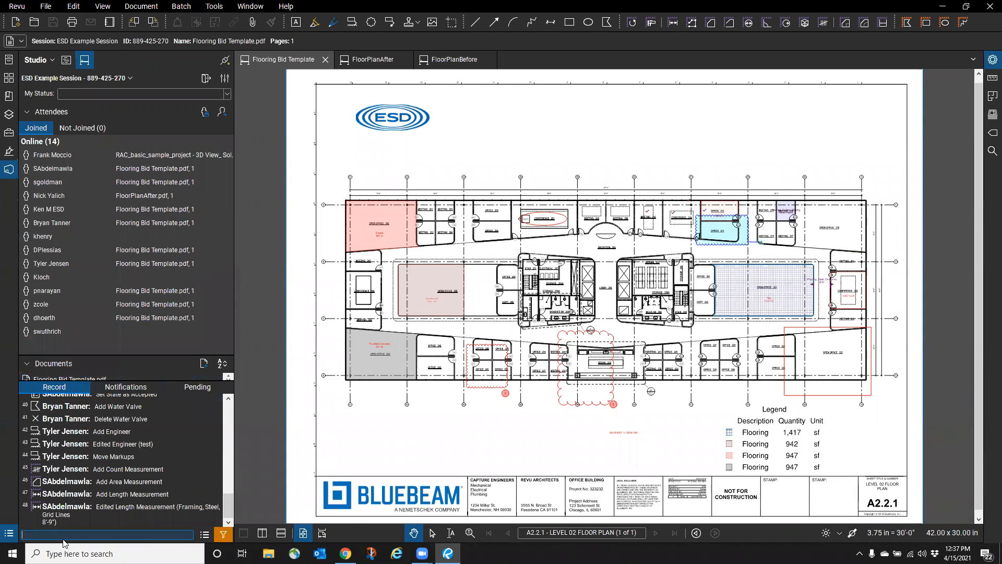
key("Return")
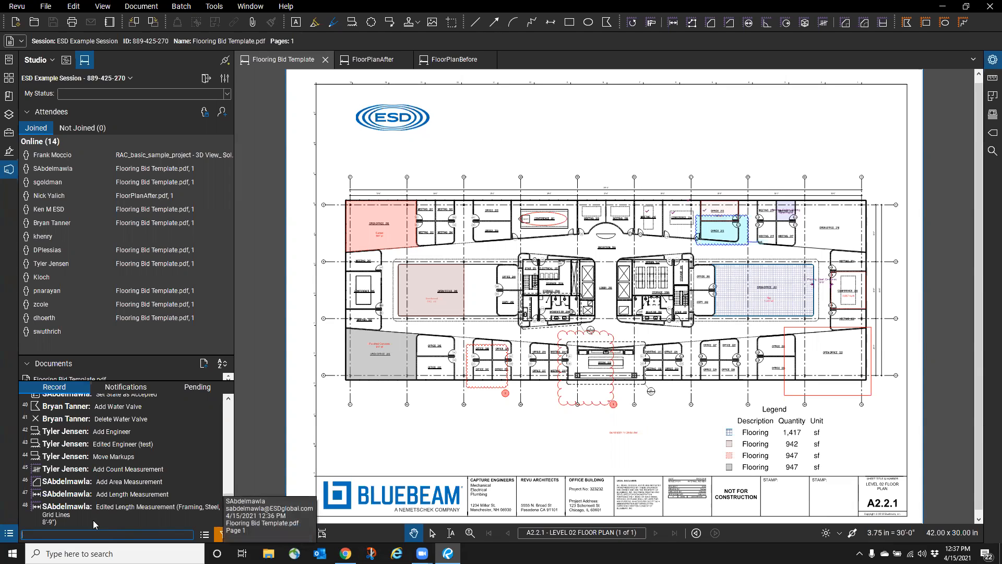
- Filter the session record to include Chat entries
mouse_move(228, 504)
left_mouse_down()
mouse_move(225, 492)
mouse_move(226, 509)
left_mouse_up()
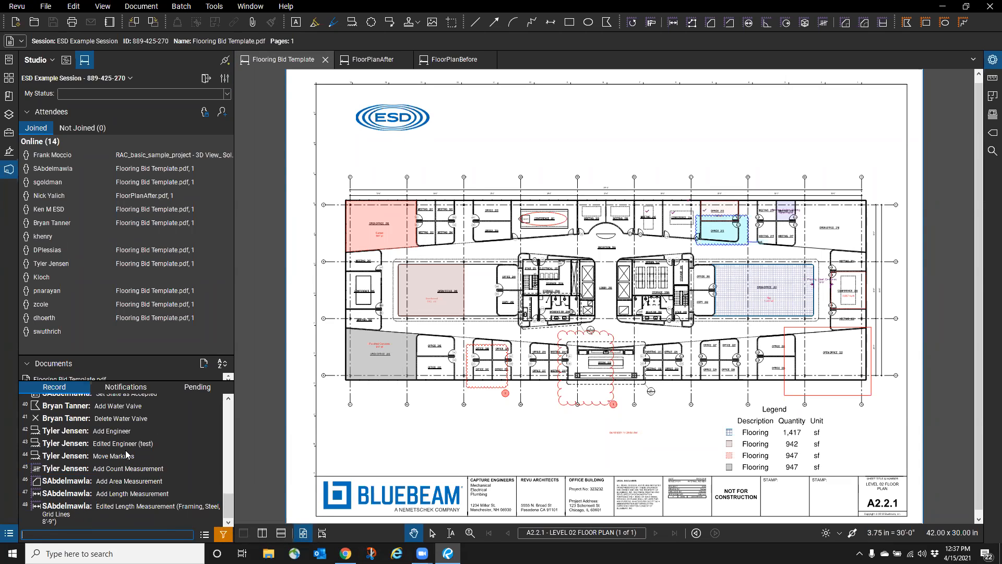
scroll(125, 454, "up", 2)
scroll(125, 455, "down", 2)
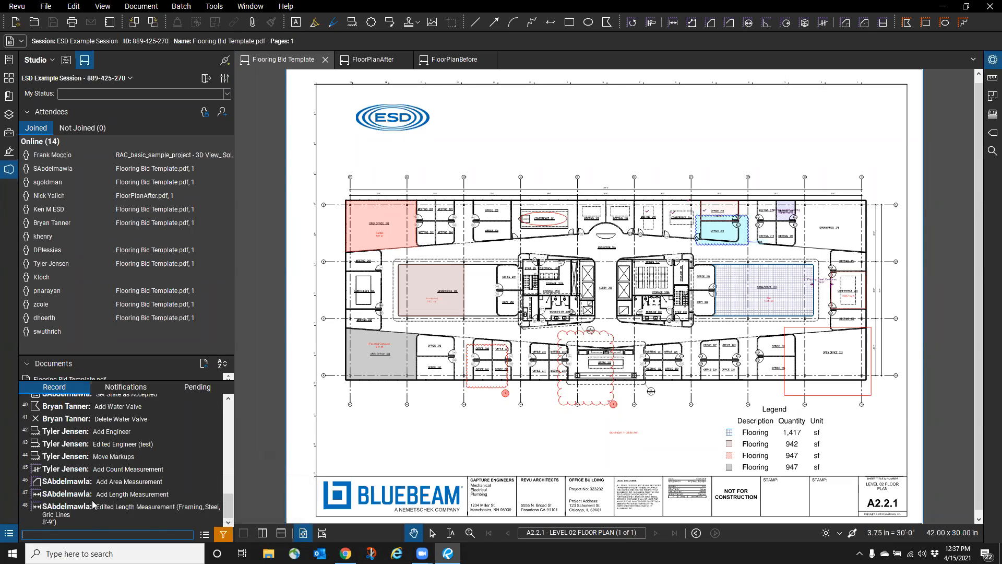
left_click(225, 535)
left_click(222, 534)
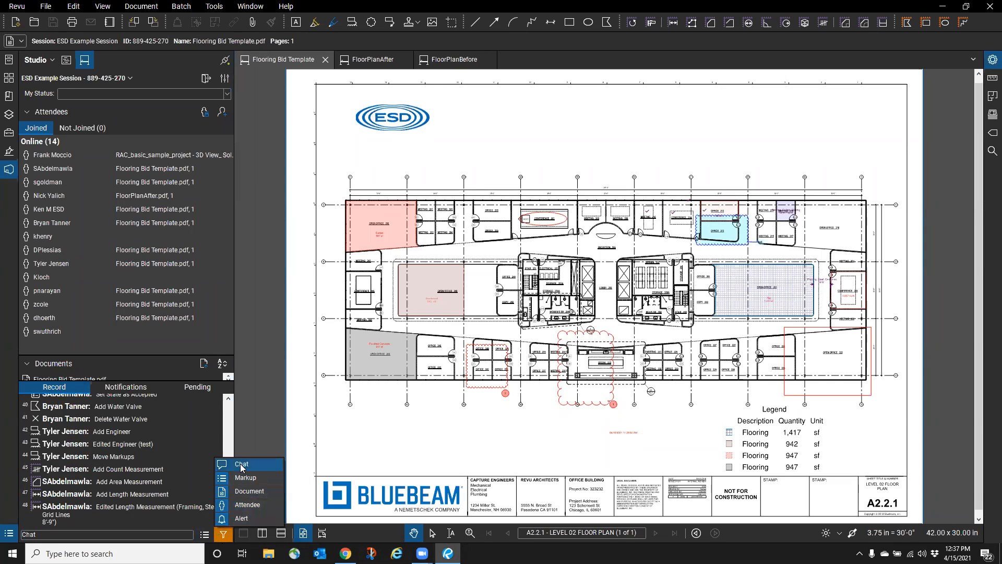
left_click(240, 463)
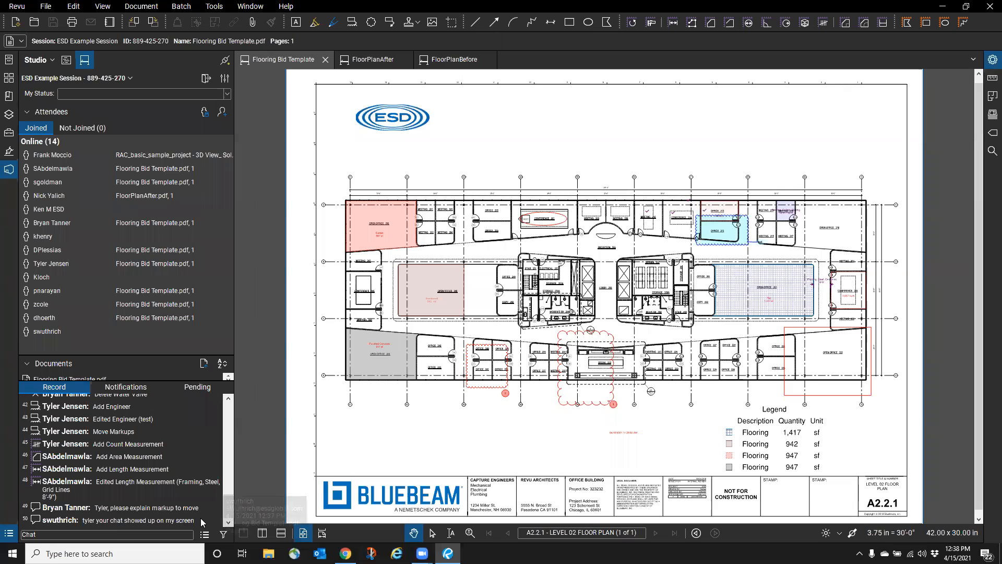
scroll(634, 405, "up", 4)
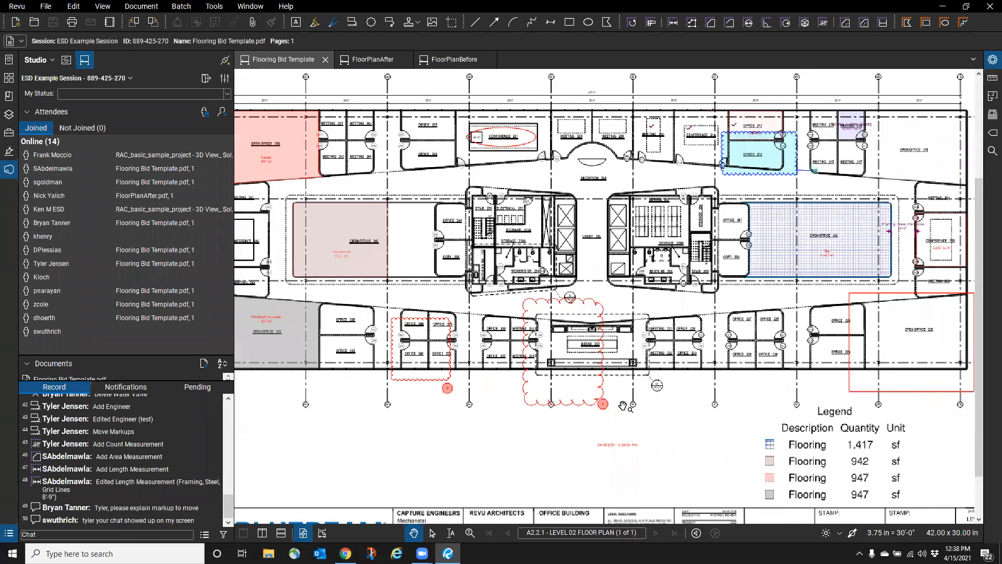
scroll(606, 413, "up", 1)
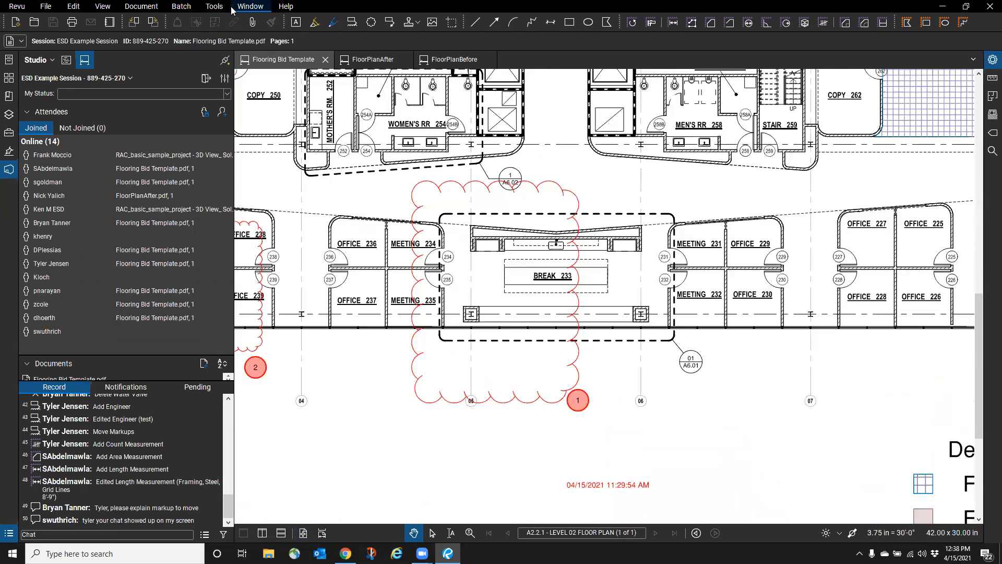
- Add a 'Please Explain' callout pointing to the cloud around the break room
left_click(559, 401)
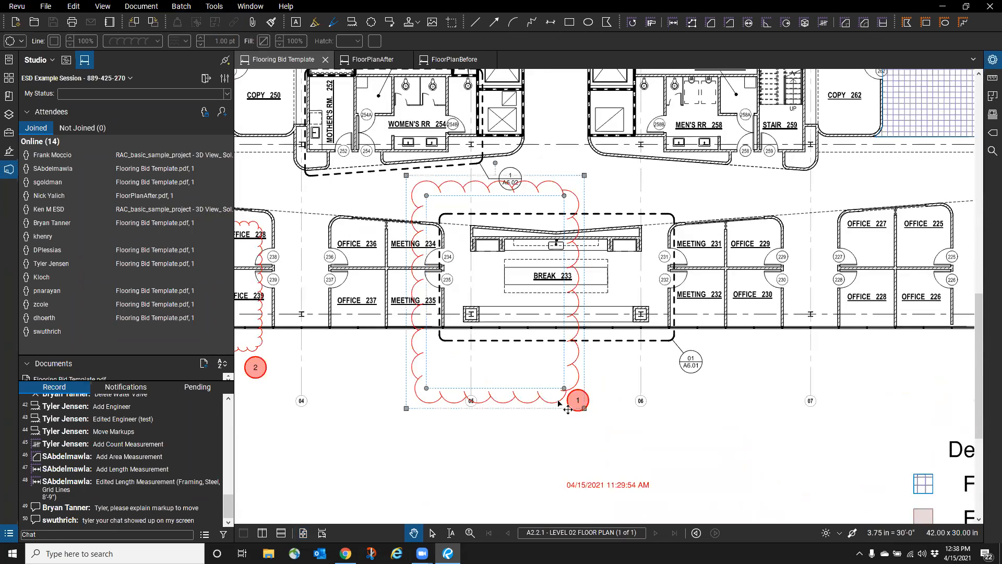
left_click(214, 6)
mouse_move(249, 26)
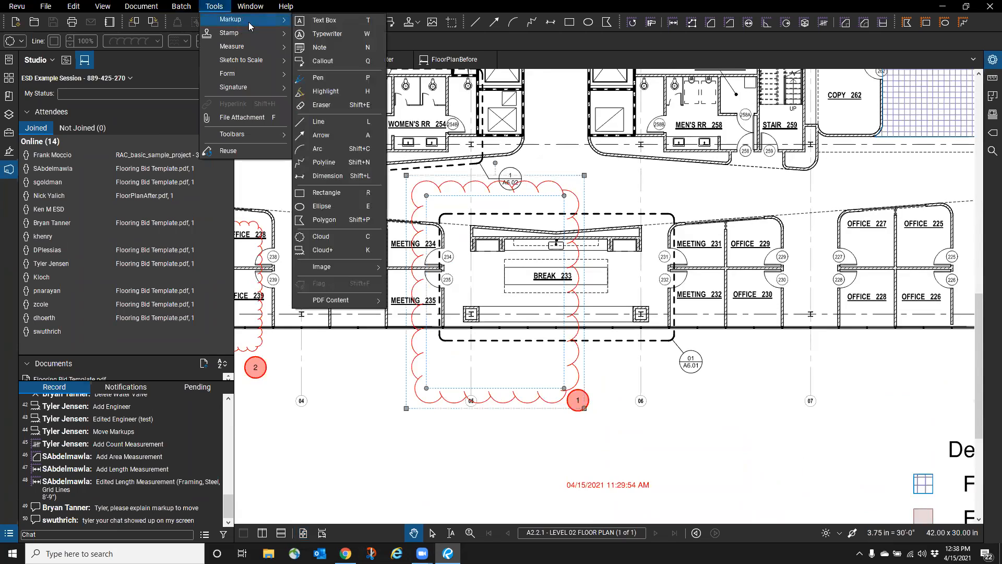
left_click(324, 61)
left_click(530, 402)
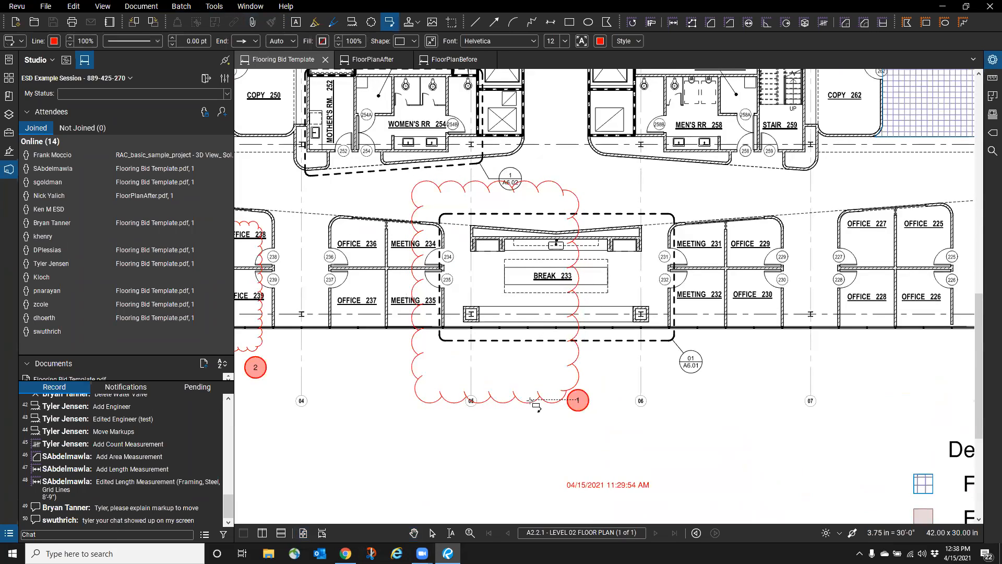
left_click(611, 462)
type("Please Explain")
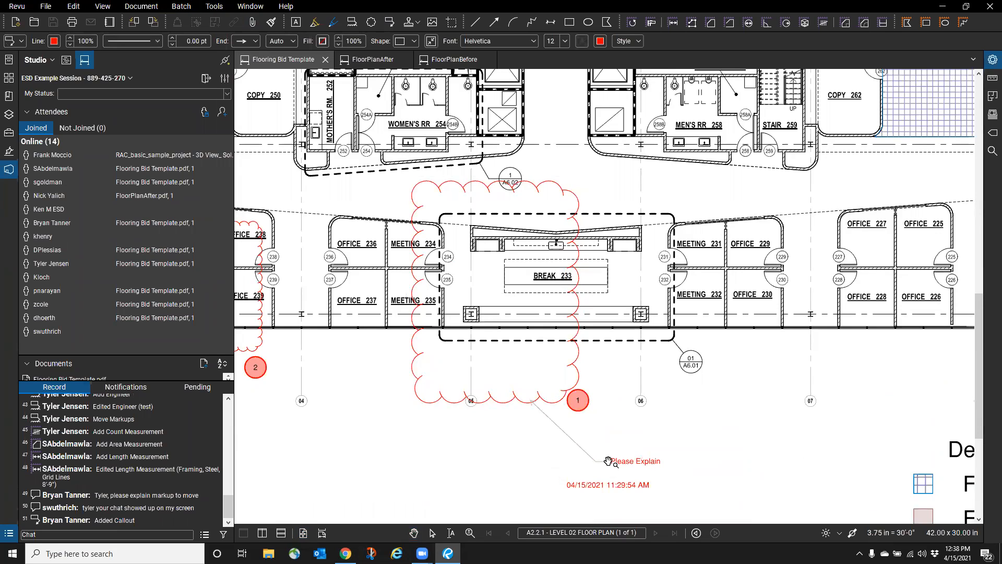
left_click(656, 450)
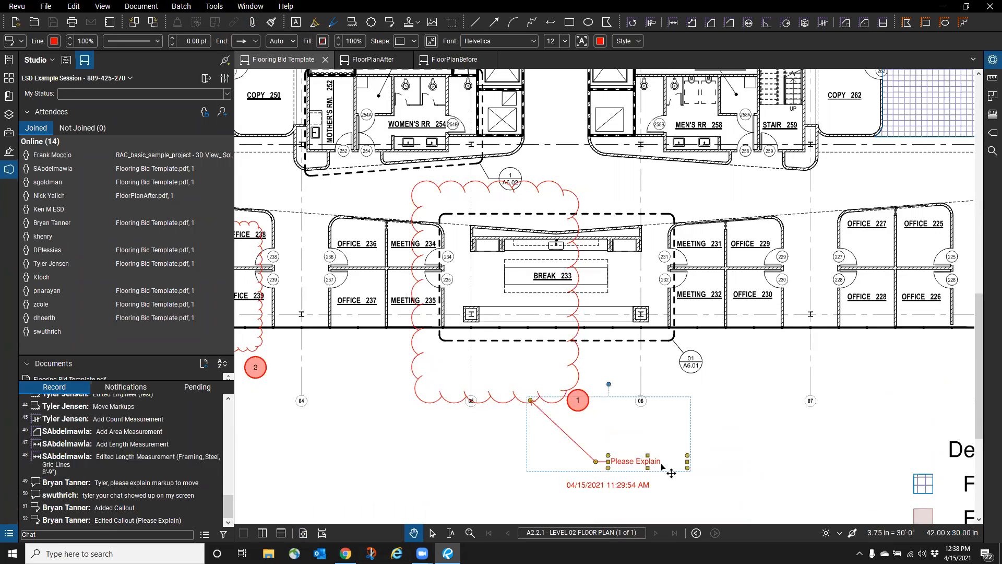
- Move the Please Explain callout closer to its cloud and zoom out to the full sheet
left_click_drag(669, 472, 631, 451)
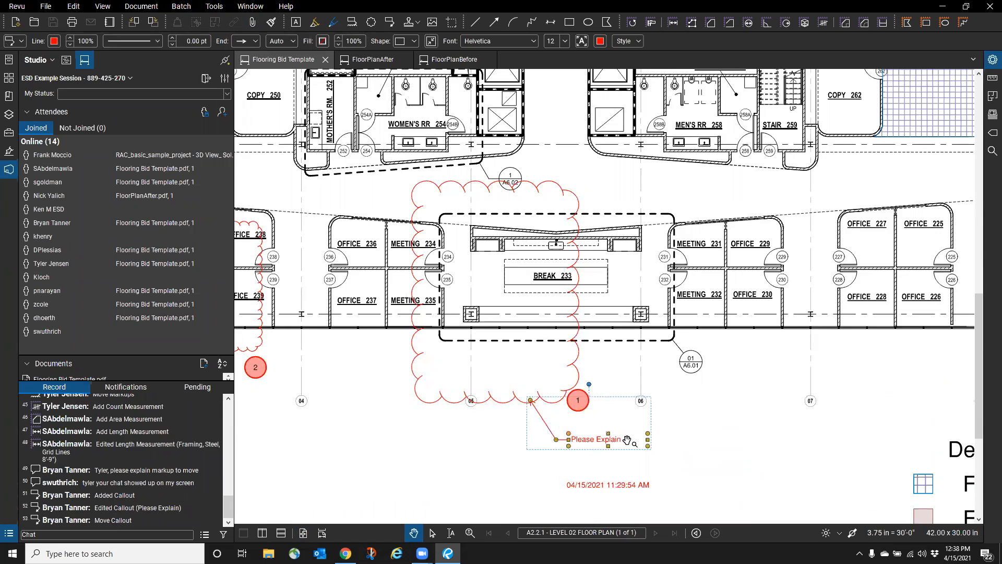
left_click(65, 534)
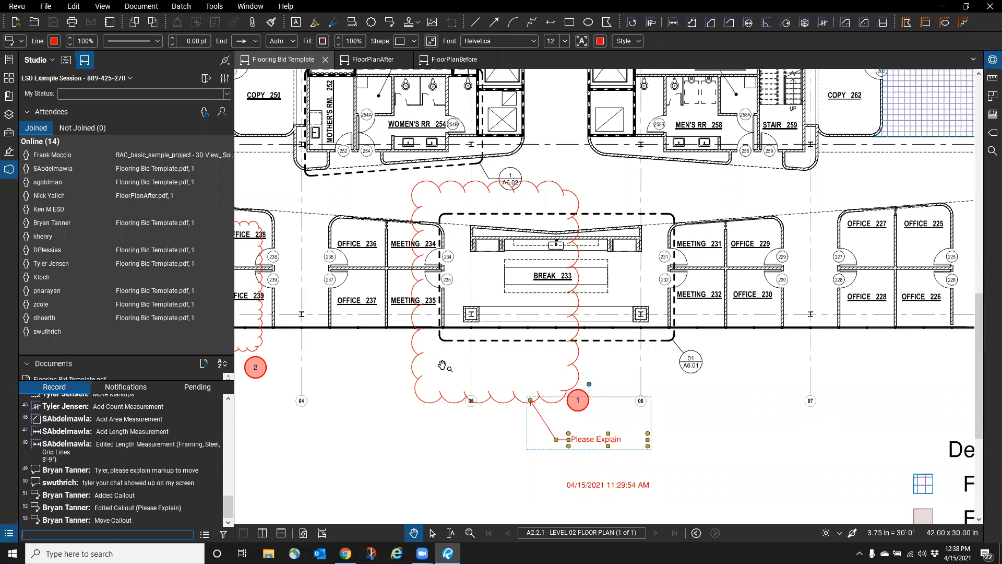
scroll(645, 388, "down", 3)
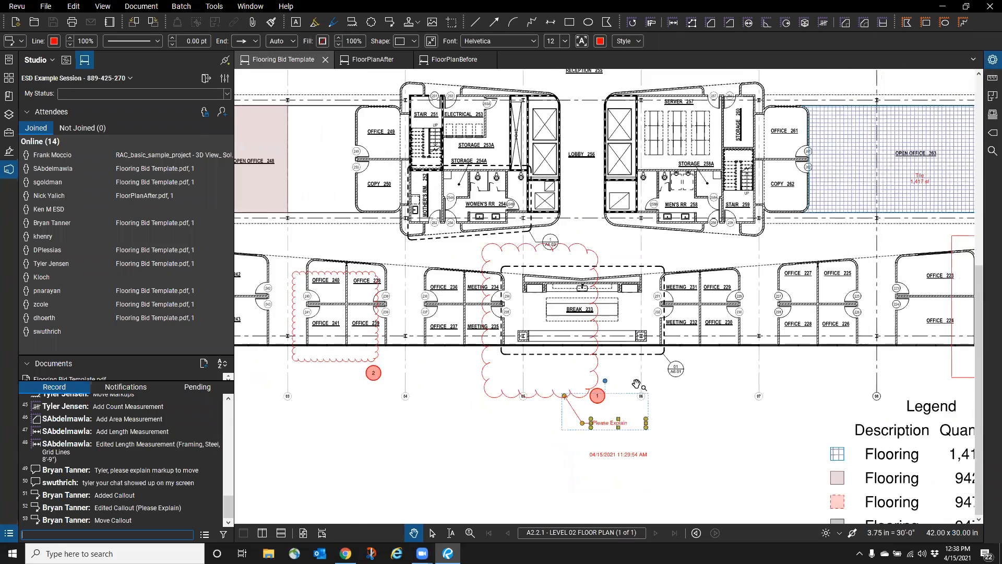
scroll(636, 384, "down", 3)
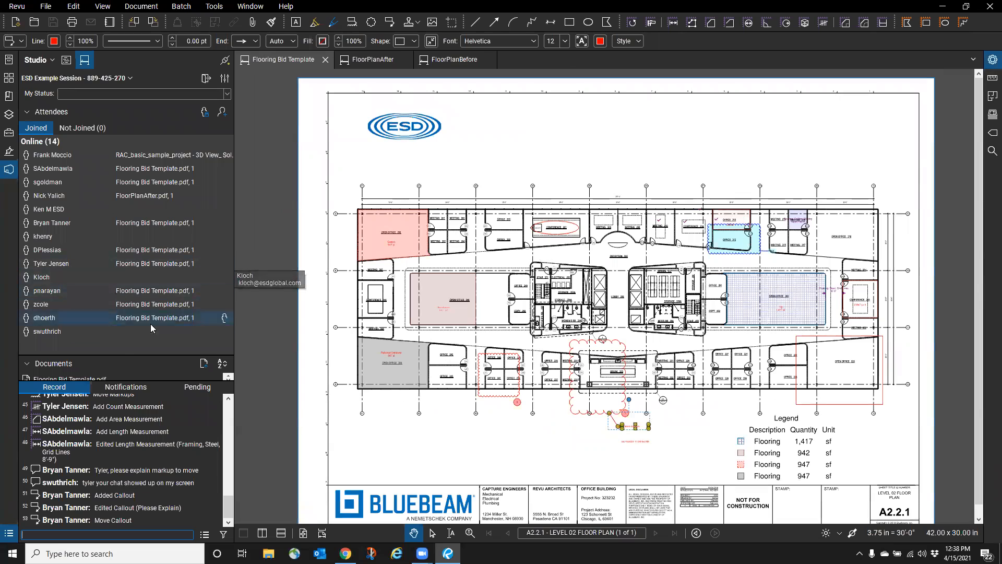
- Enlarge the Documents list and switch among Flooring Bid Template, FloorPlanAfter and FloorPlanBefore
left_click_drag(119, 355, 138, 264)
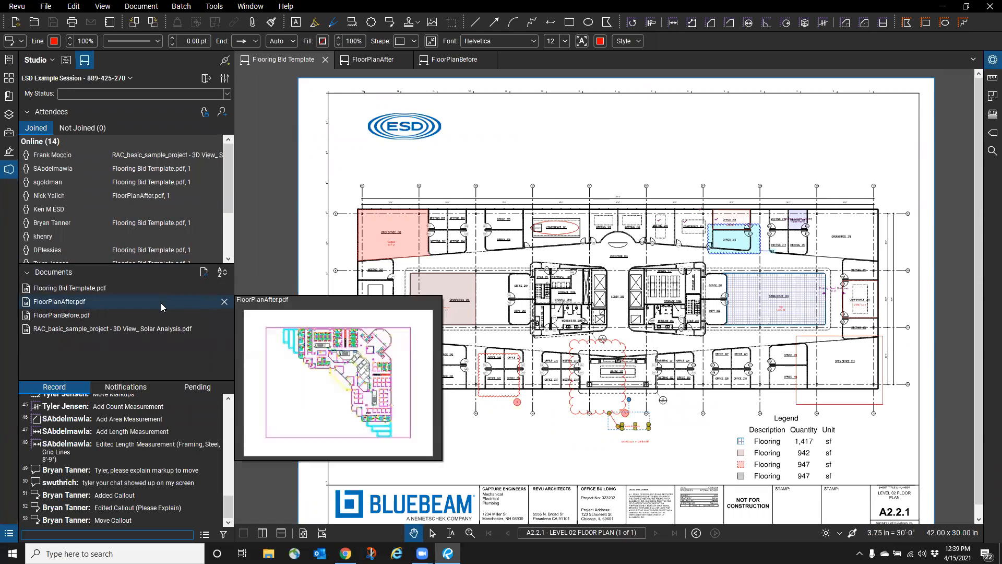
left_click(380, 66)
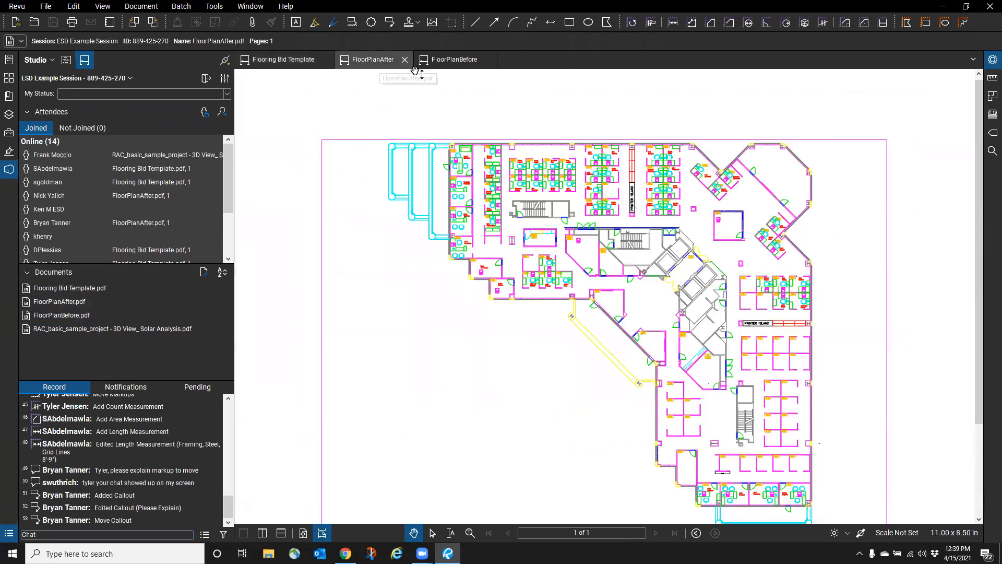
left_click(450, 60)
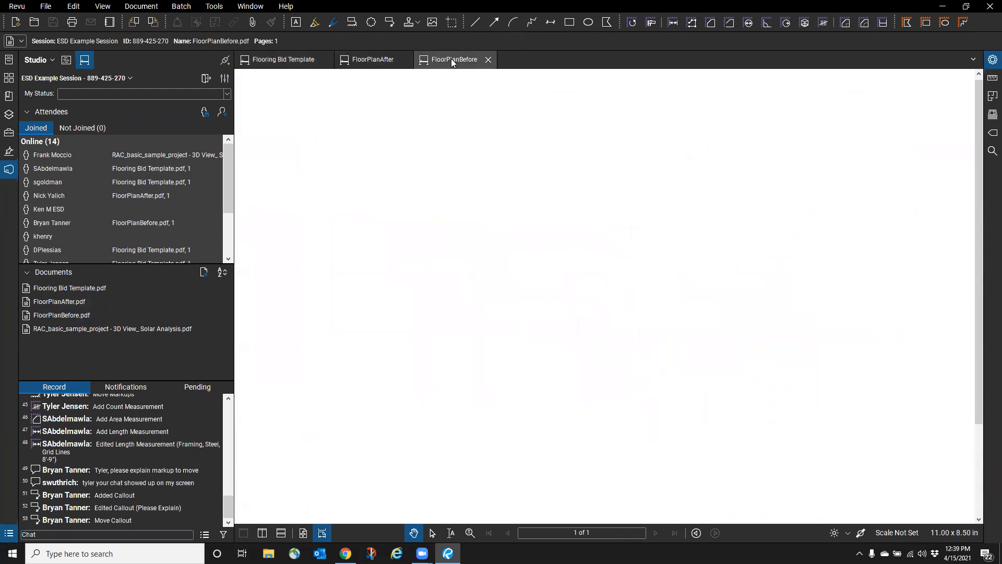
left_click(295, 60)
left_click(384, 59)
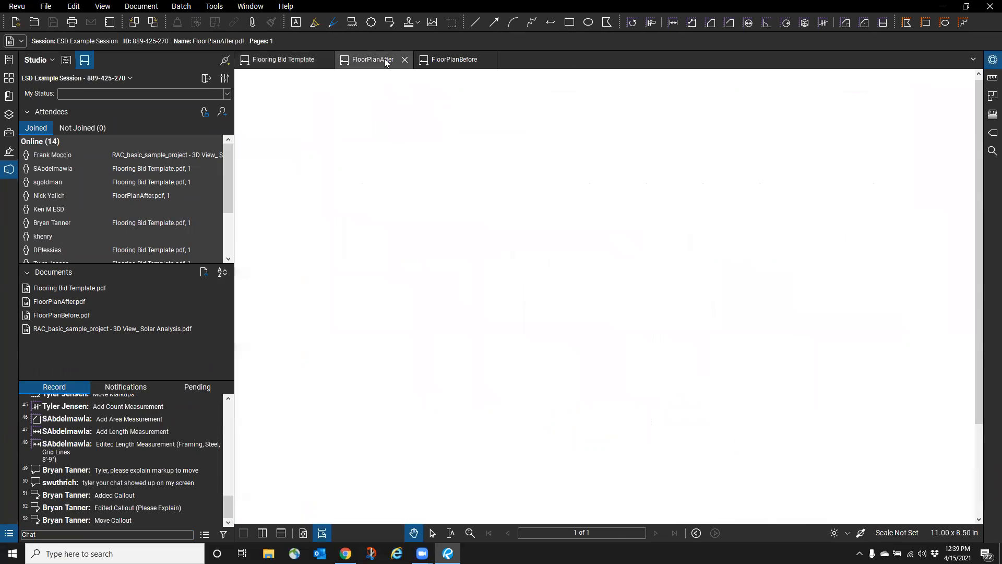
left_click(455, 62)
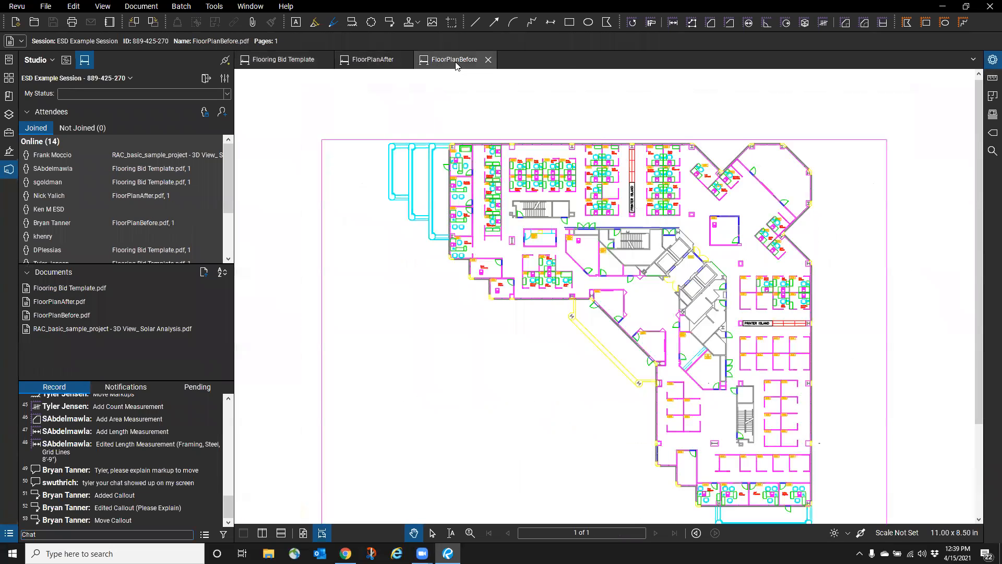
- Show the Markups List on FloorPlanAfter, hide it again, and return to FloorPlanBefore
left_click(10, 533)
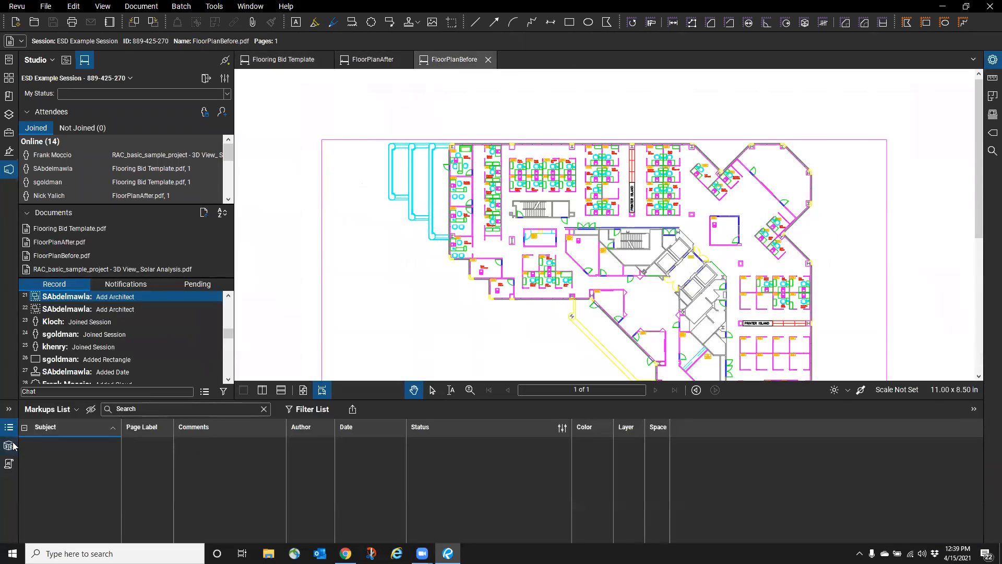
left_click(378, 68)
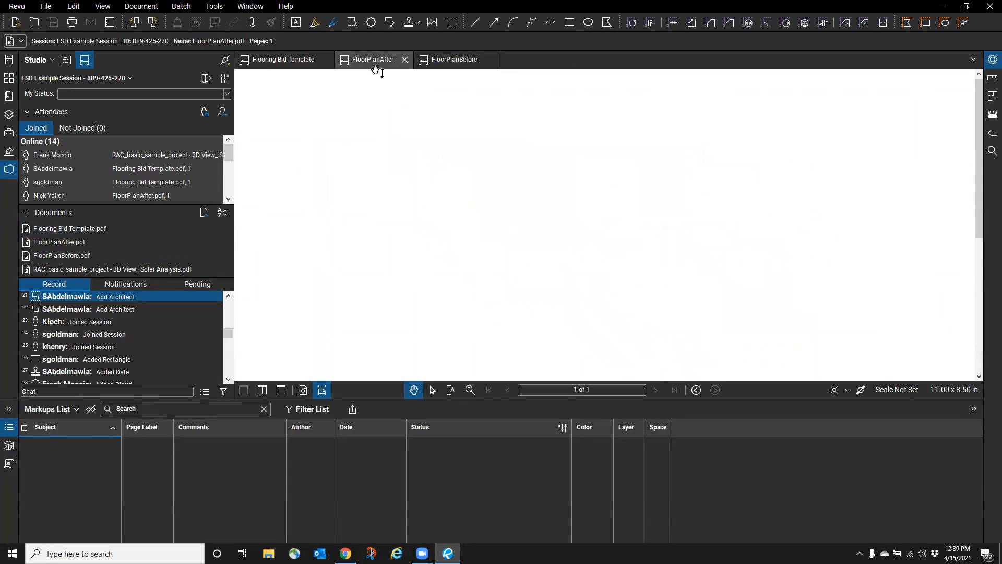
left_click(9, 427)
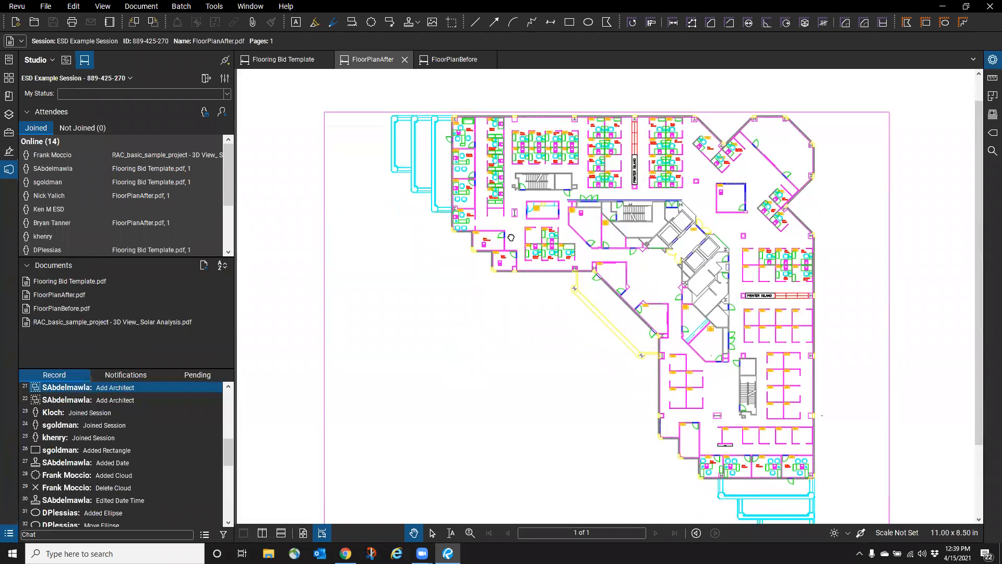
left_click(453, 57)
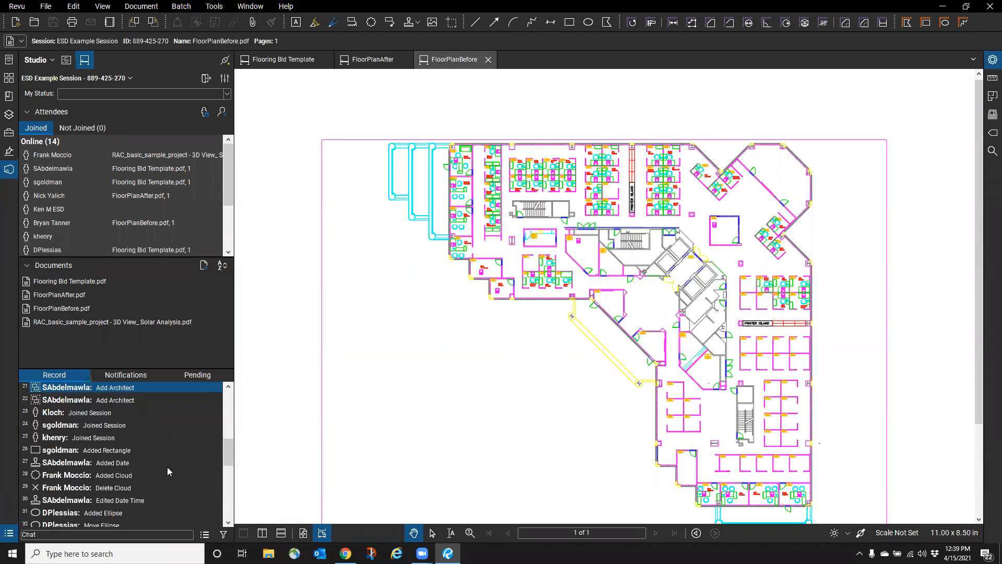
scroll(163, 471, "down", 8)
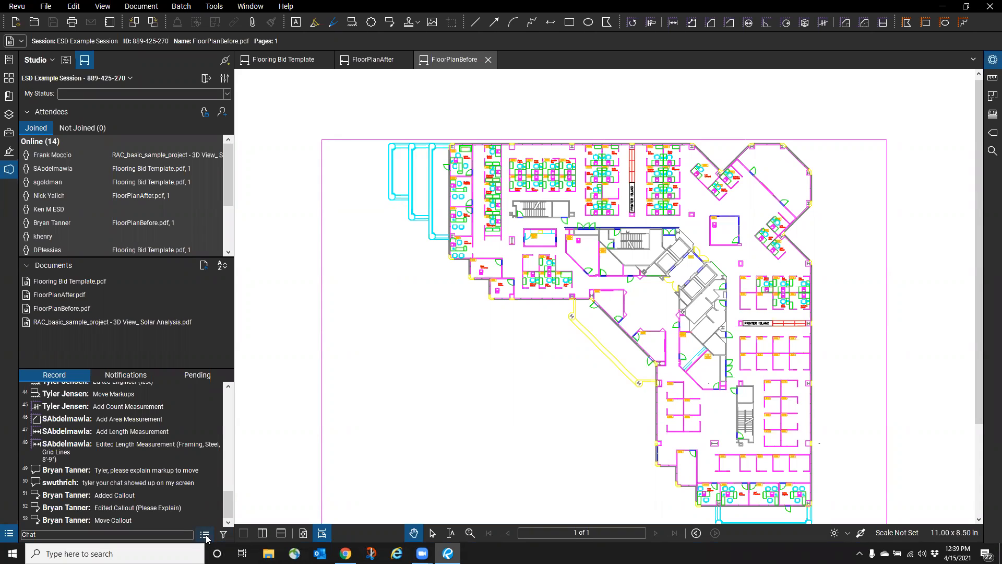
- Generate a PDF Package session report saved as ESD Example Session Report.pdf
left_click(205, 535)
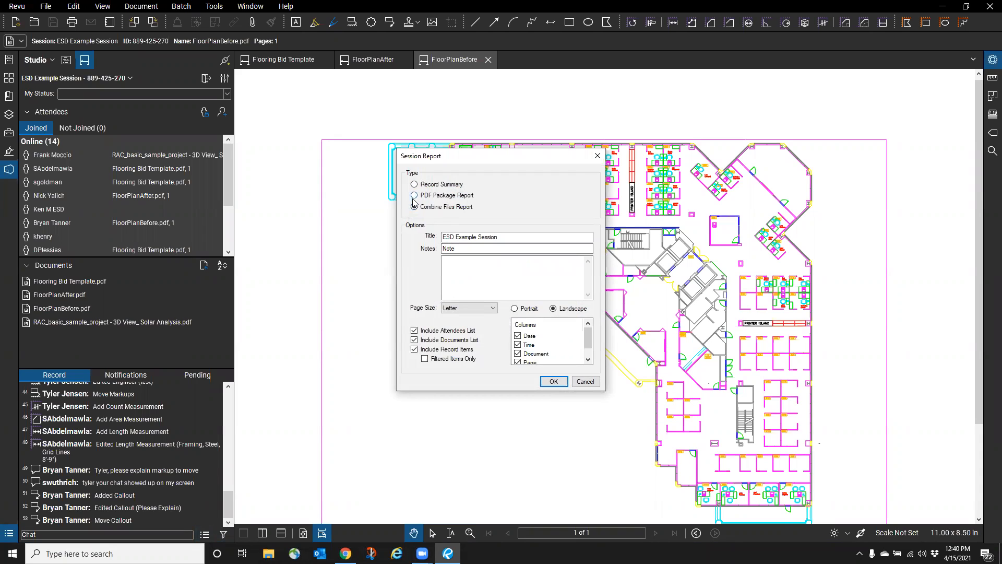
left_click(416, 197)
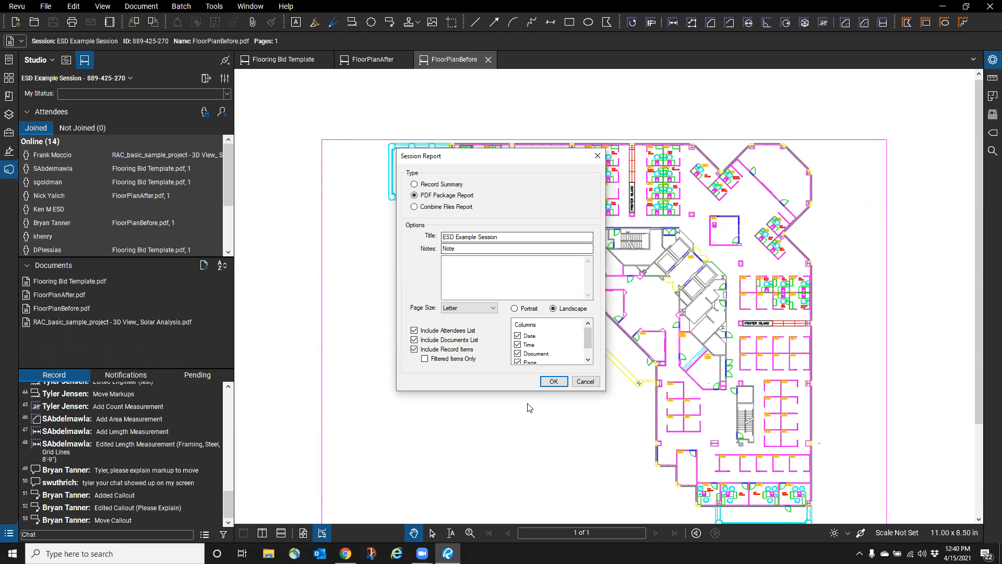
left_click(554, 383)
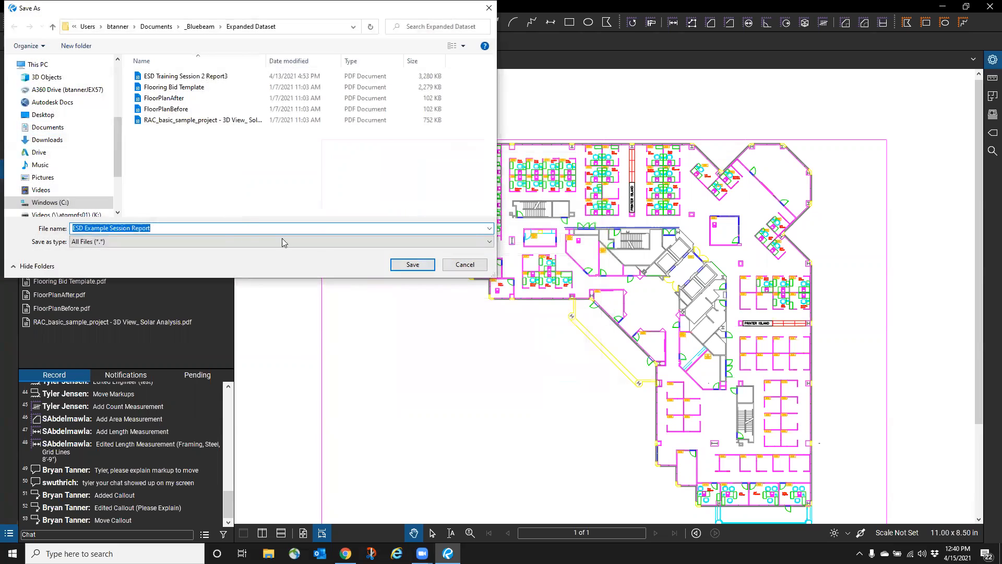
left_click(417, 264)
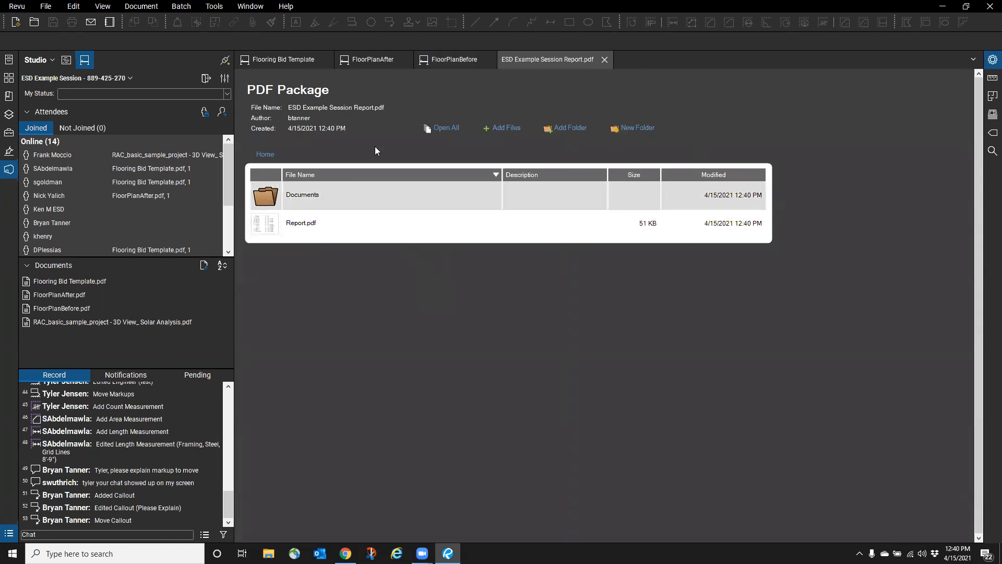
- Browse the package's Documents folder and Report.pdf, then close the Report and package
double_click(306, 199)
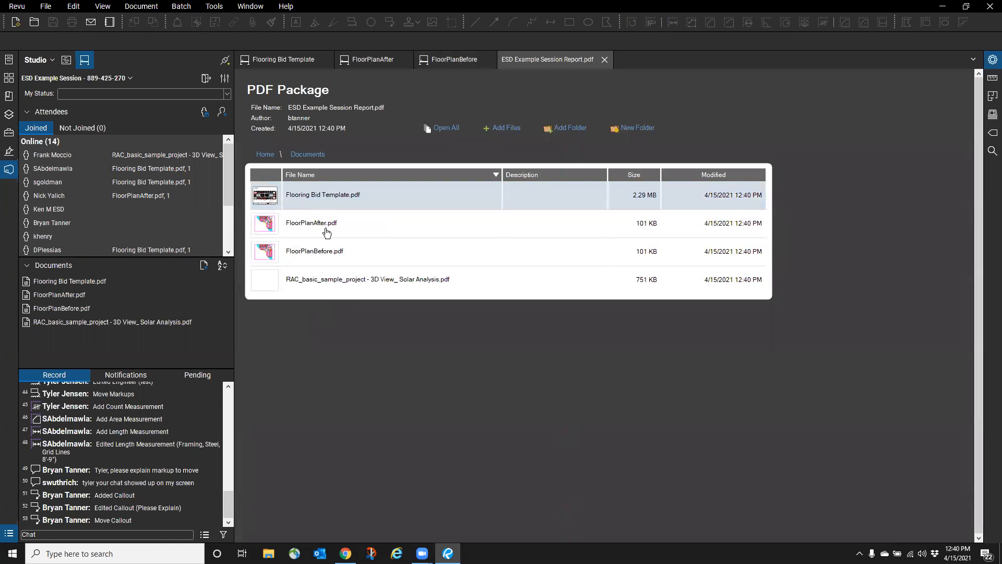
left_click(264, 154)
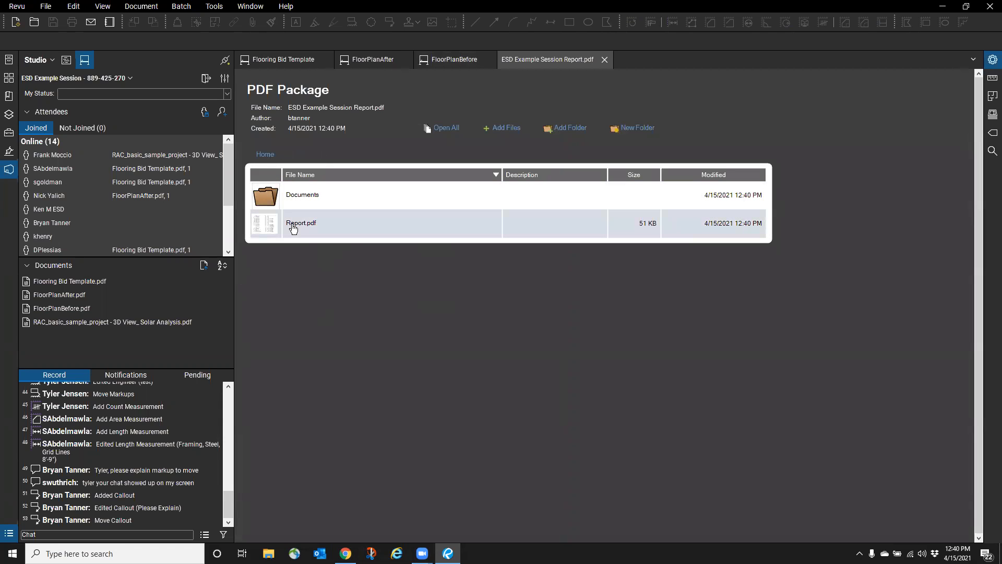
double_click(276, 232)
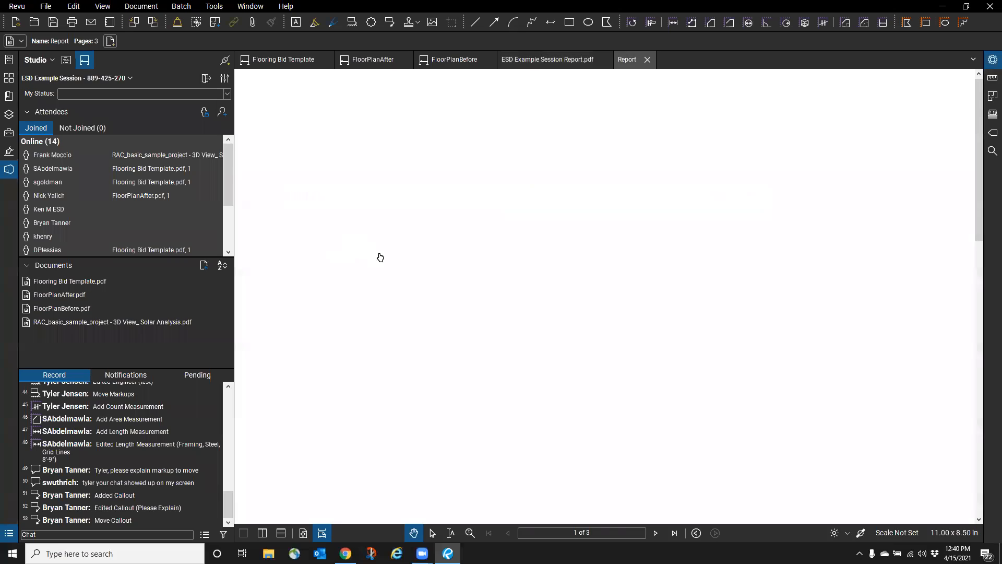
scroll(329, 167, "down", 9)
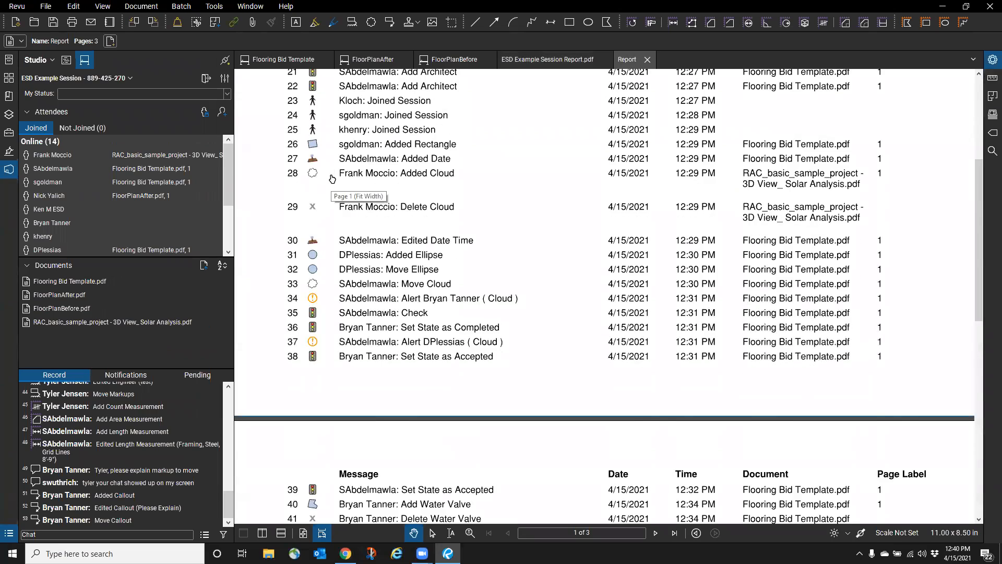
scroll(329, 174, "up", 6)
scroll(324, 173, "up", 3)
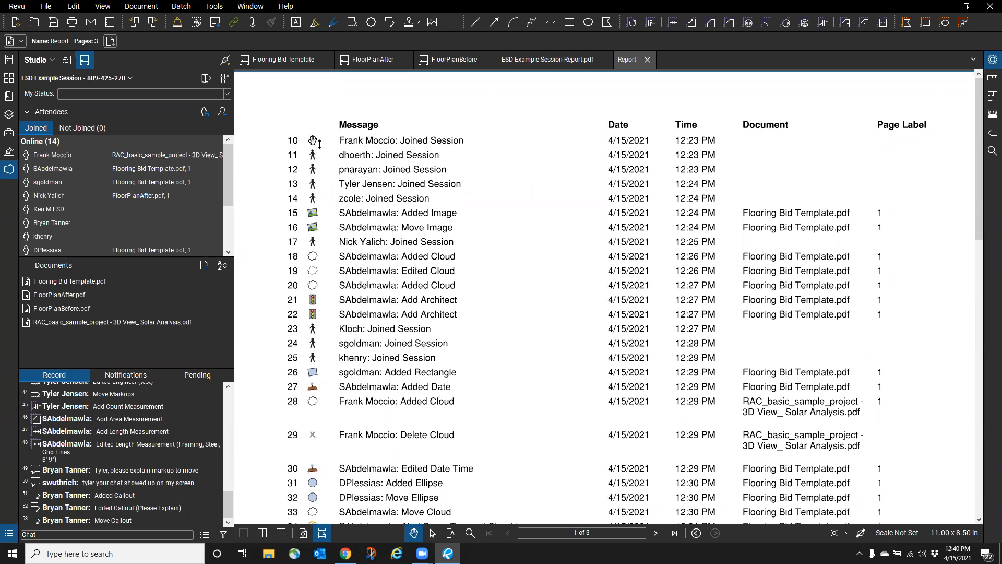
left_click(648, 60)
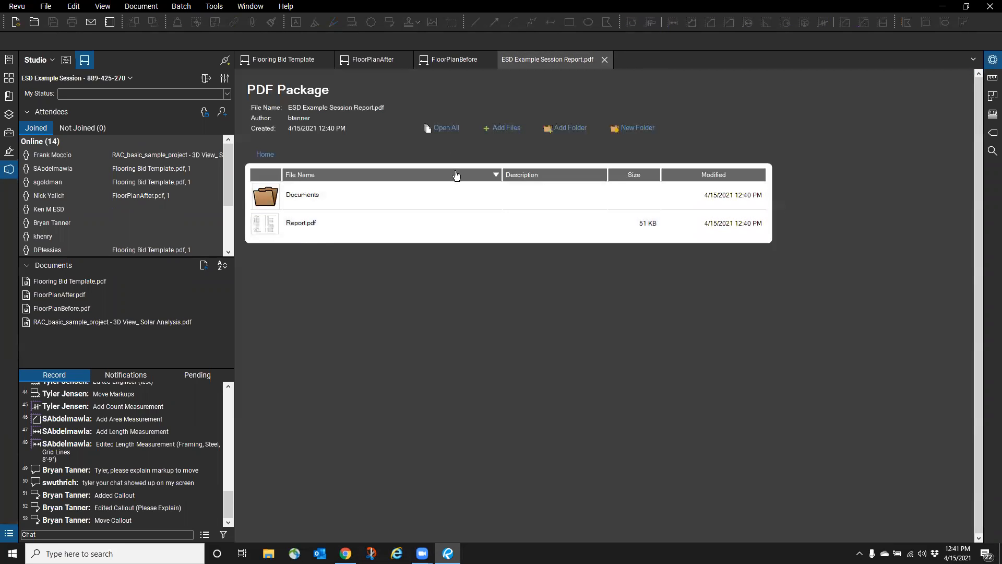
left_click(604, 59)
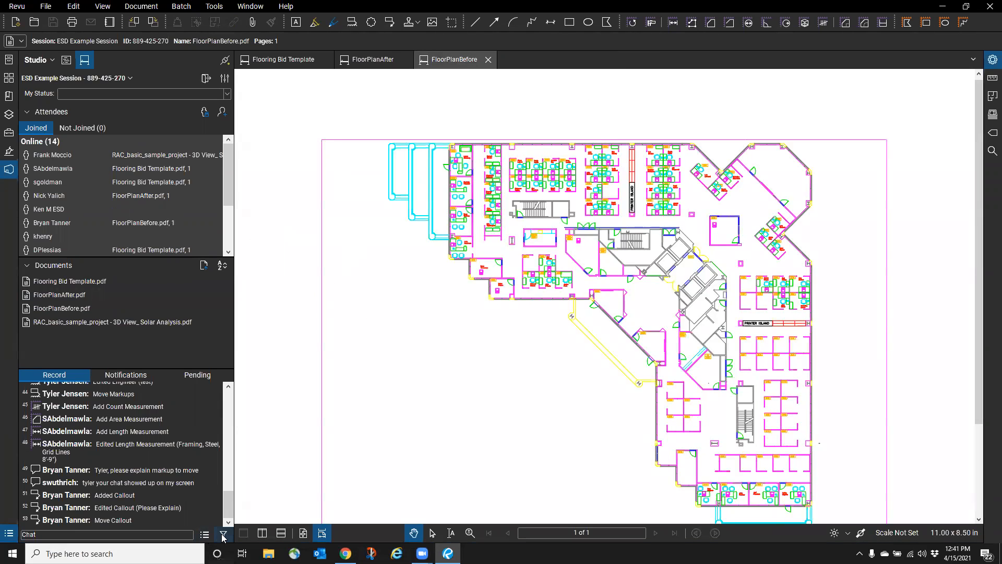
- Look over the record filter and PDF Package report options, then cancel the report
left_click(205, 534)
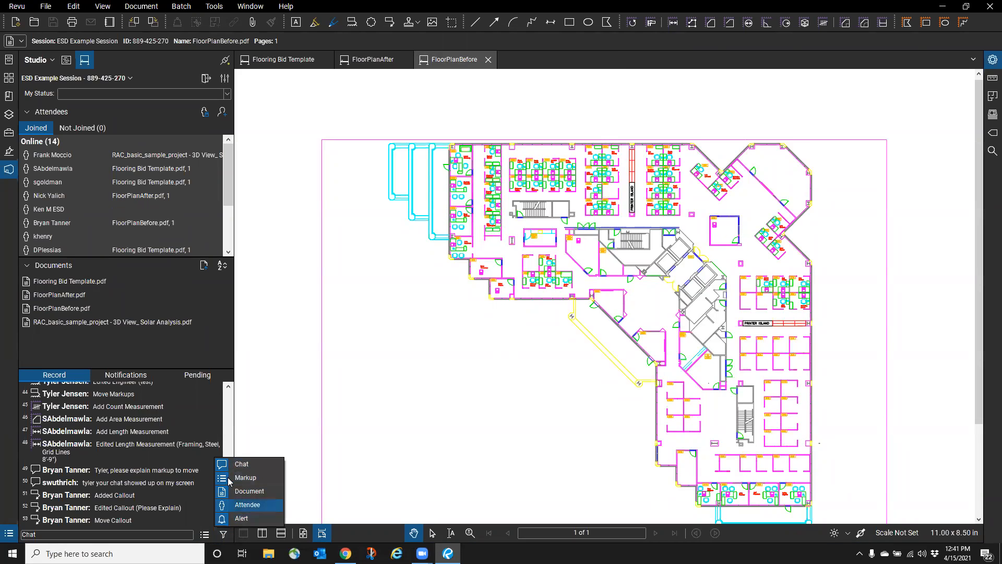
left_click(207, 536)
left_click(208, 537)
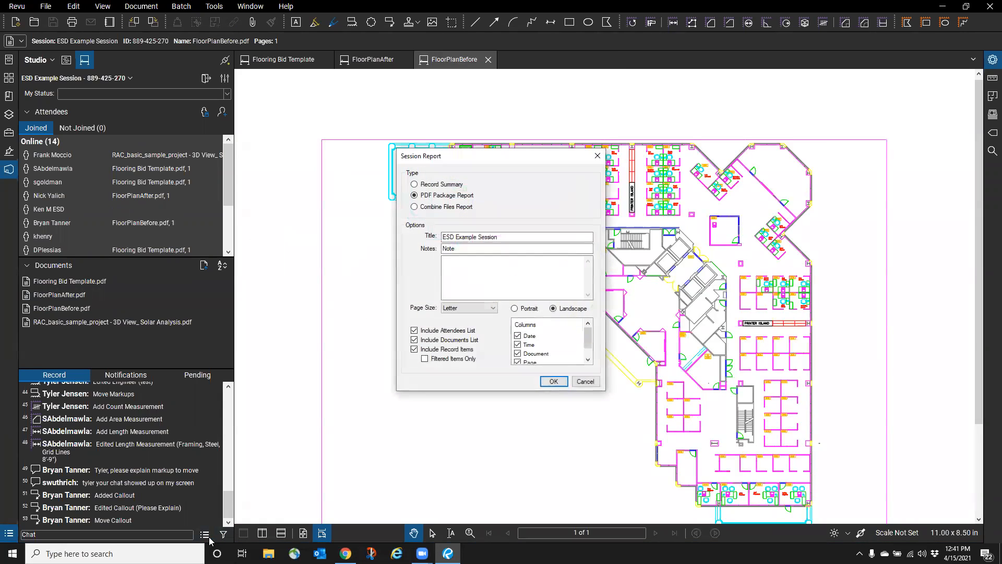
left_click(414, 194)
scroll(563, 348, "down", 1)
scroll(562, 354, "up", 1)
left_click(585, 381)
- Hide chat from the record and save a Filtered Items Only PDF Package report, replacing the existing file
left_click(223, 533)
left_click(245, 464)
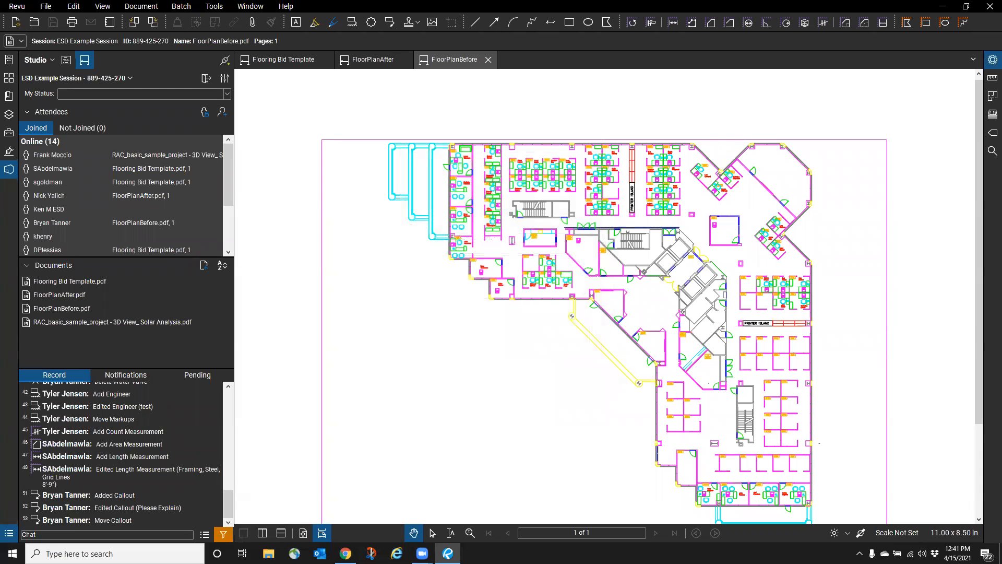
left_click(205, 535)
left_click(425, 359)
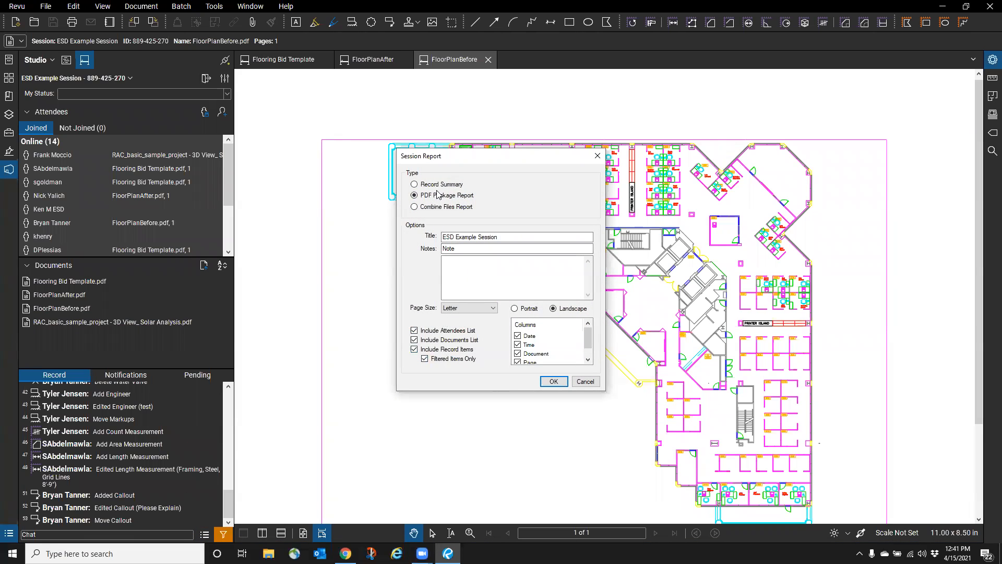
left_click(554, 383)
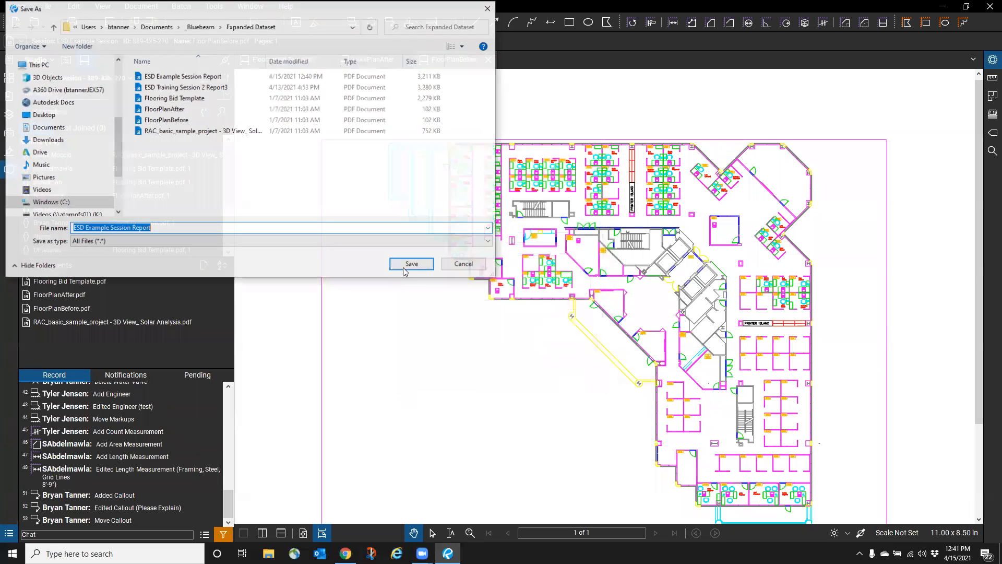
left_click(427, 266)
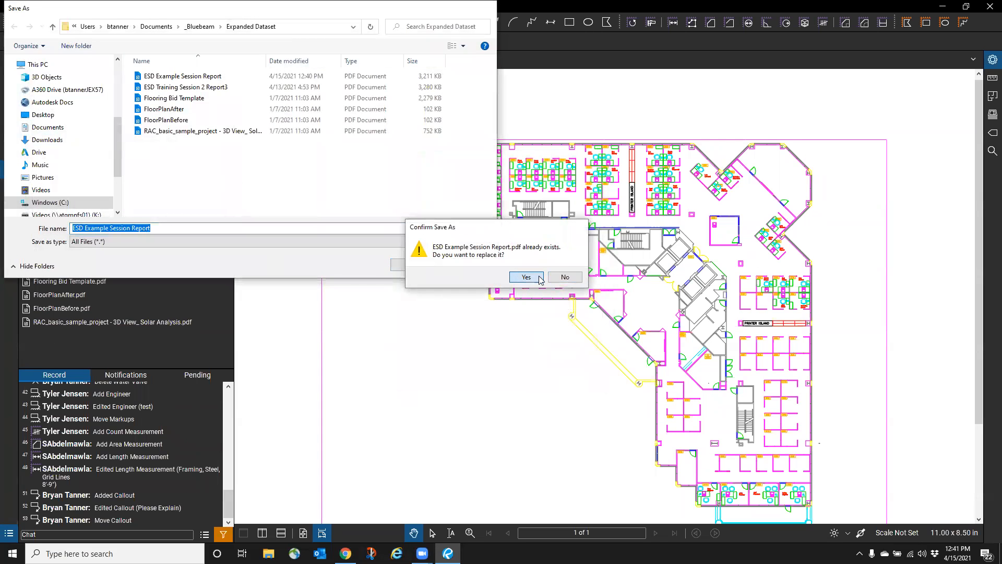
left_click(528, 280)
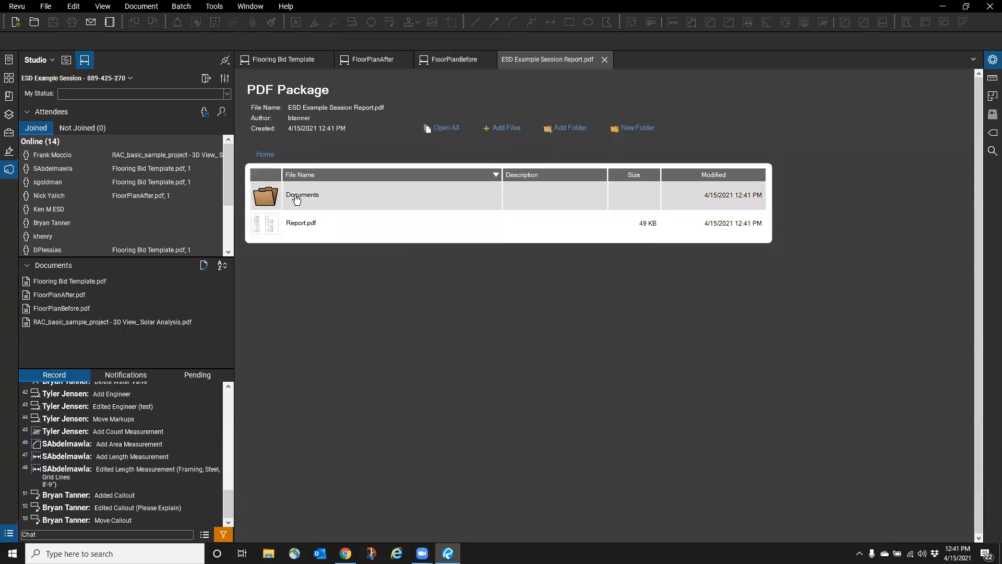
- Review the filtered Report.pdf, then close it and the ESD Example Session Report.pdf package
double_click(294, 224)
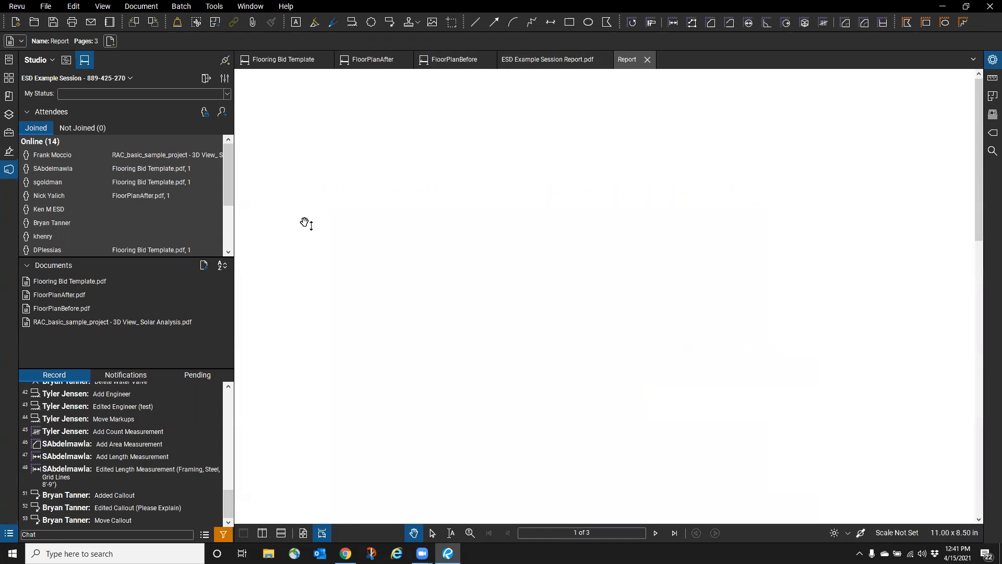
scroll(401, 183, "down", 10)
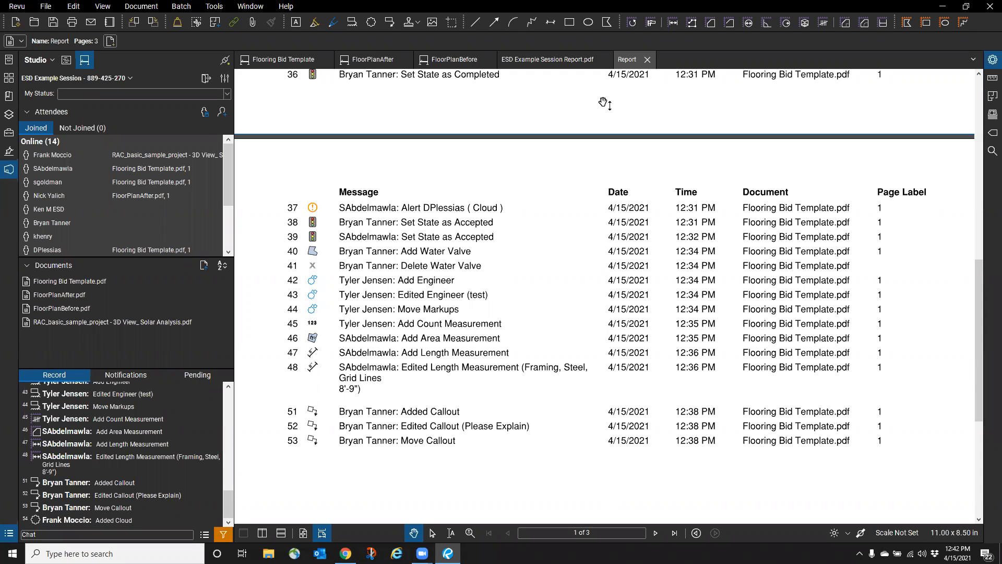
left_click(647, 59)
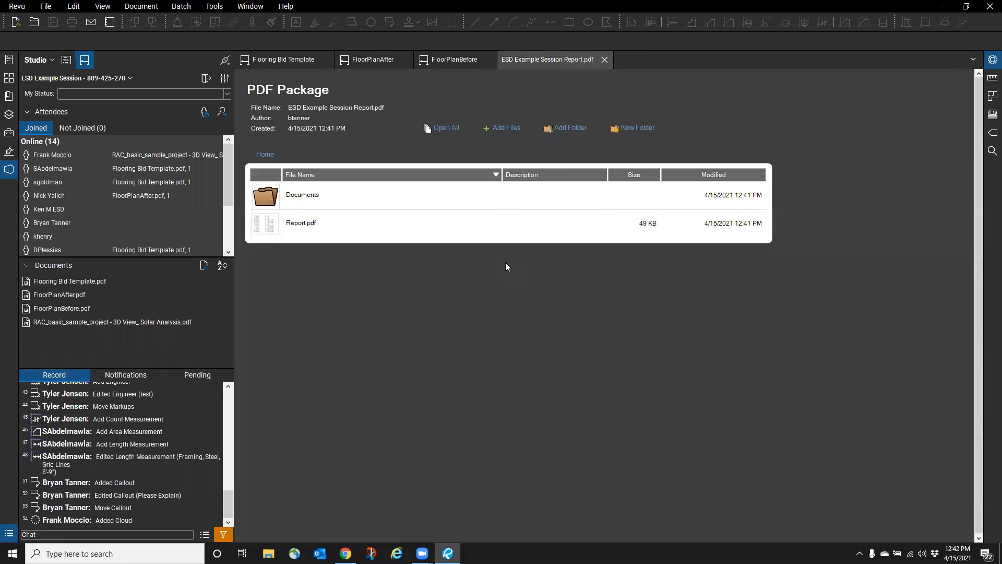
left_click(605, 60)
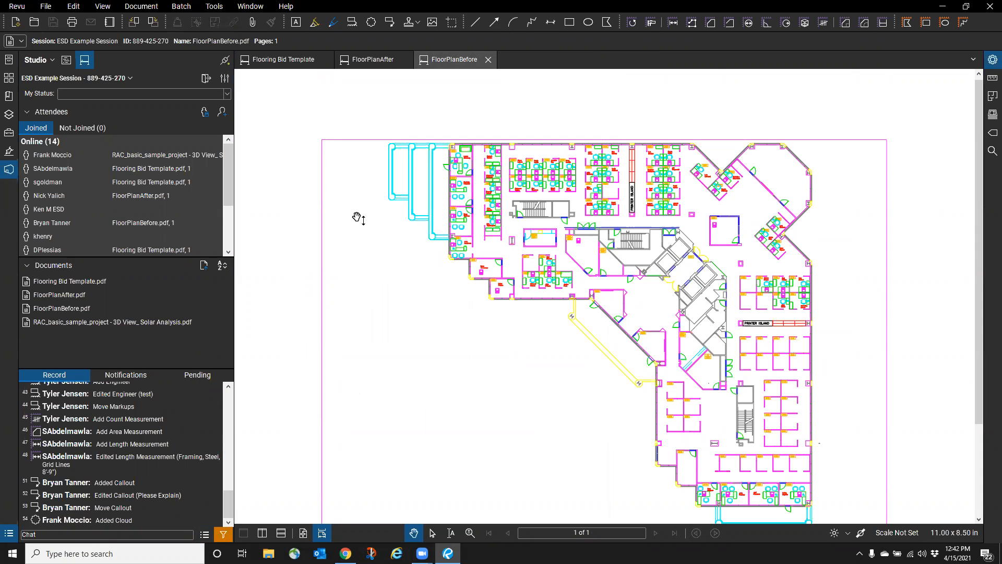
- Regenerate ESD Example Session Report.pdf as a Combine Files Report, replacing the existing file
left_click(205, 534)
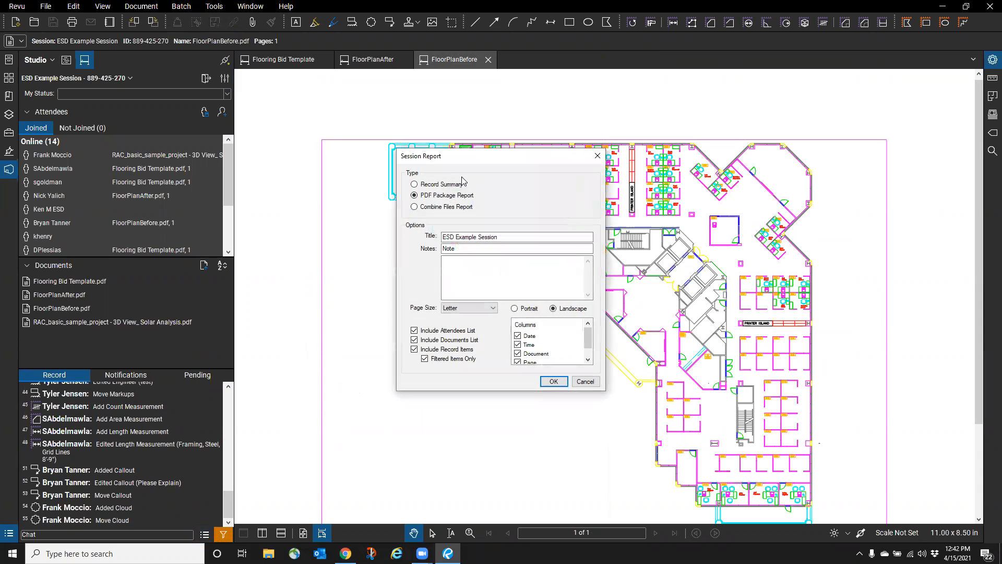
left_click(416, 186)
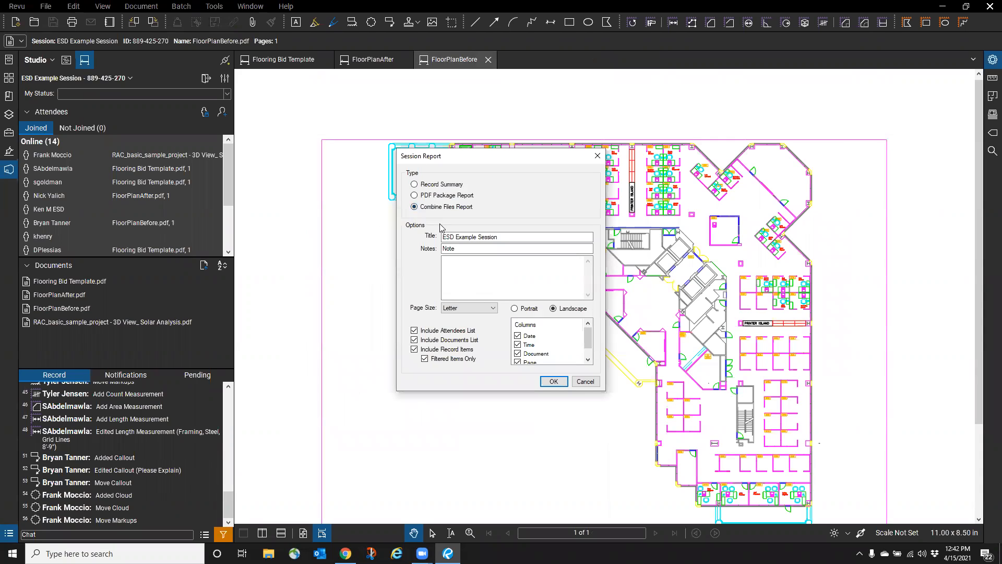
left_click(552, 382)
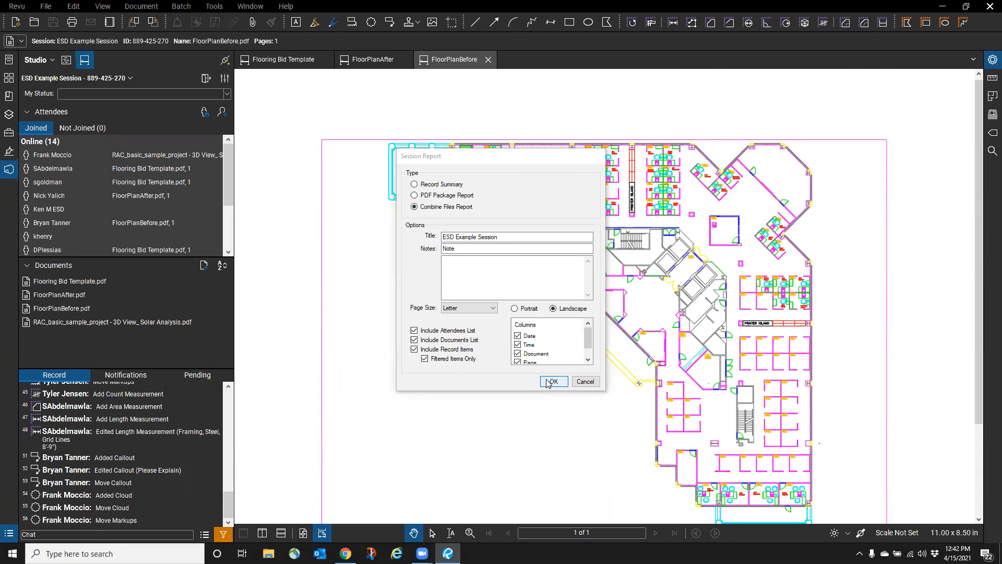
left_click(412, 265)
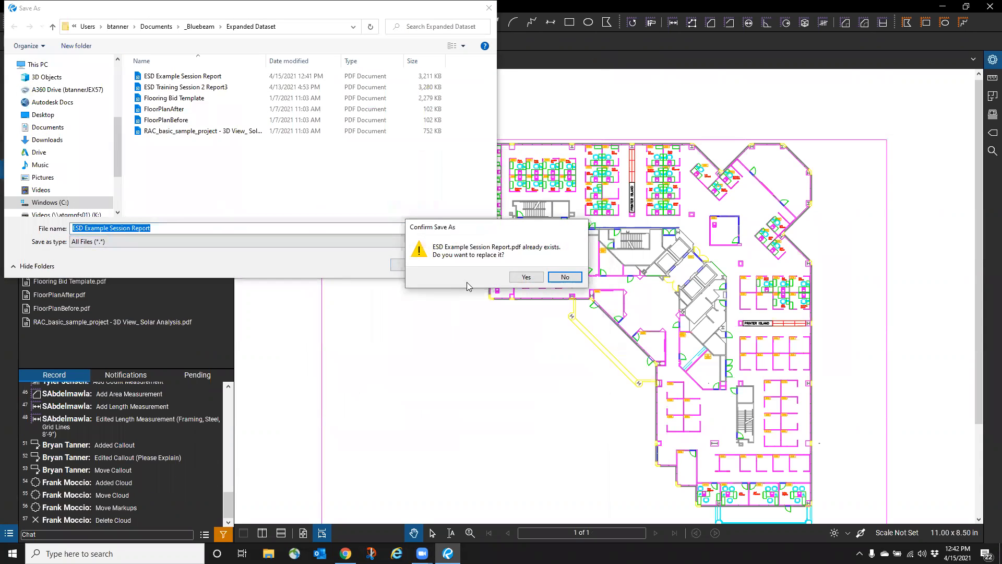
left_click(546, 280)
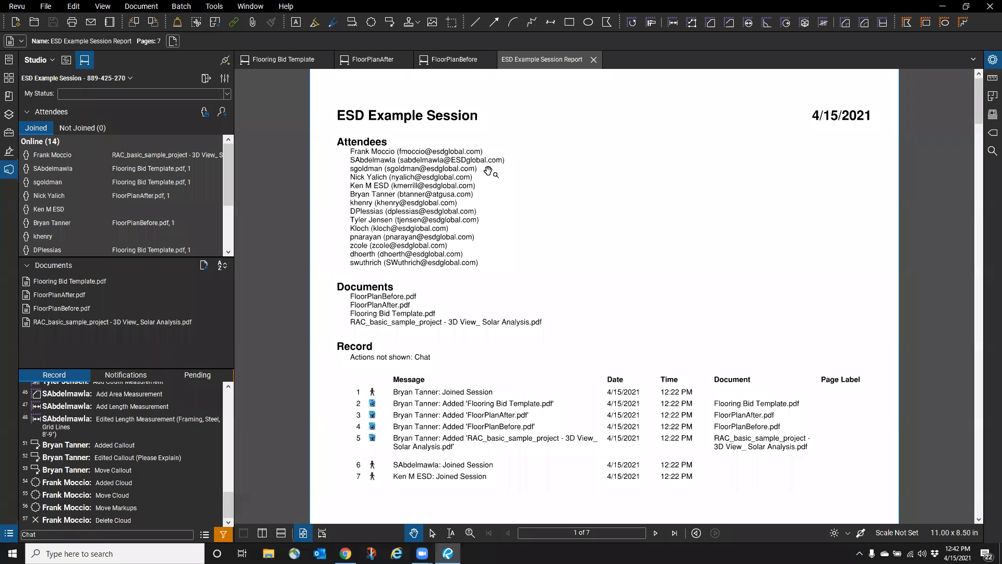
- Follow record entries in the report to their marked-up floor plan pages
scroll(485, 159, "down", 3)
scroll(485, 173, "up", 3)
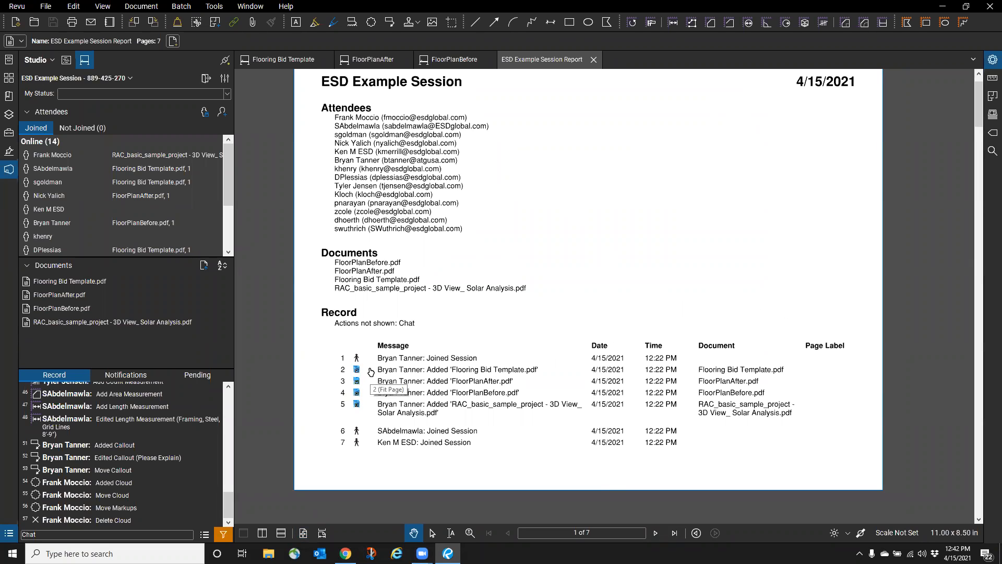
left_click(371, 371)
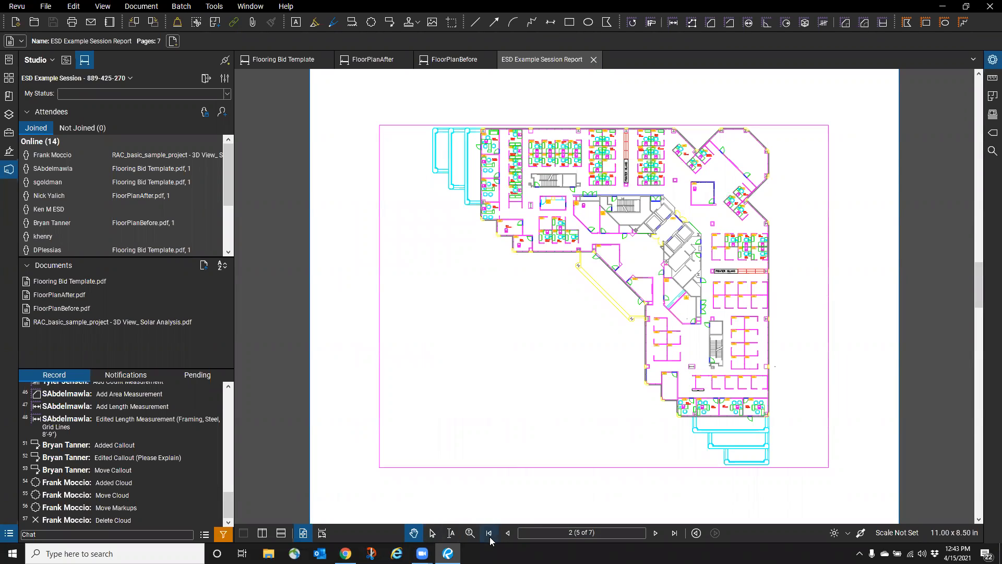
left_click(507, 533)
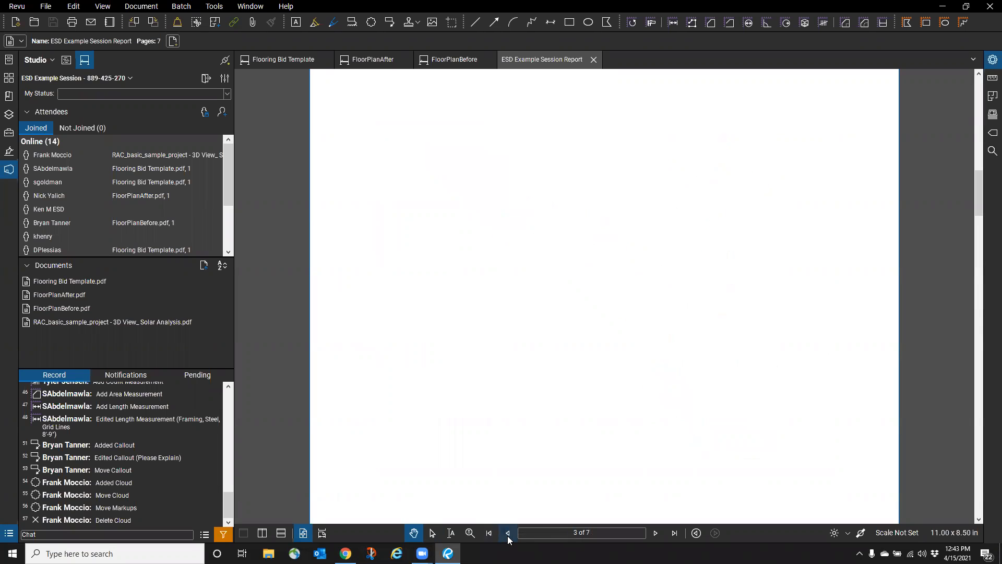
left_click(389, 376)
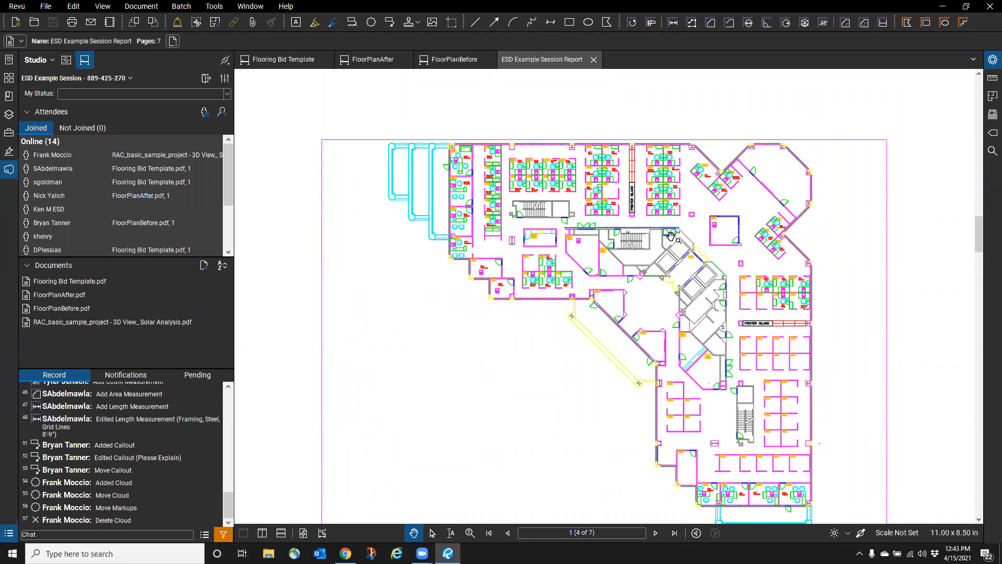
scroll(723, 232, "up", 3)
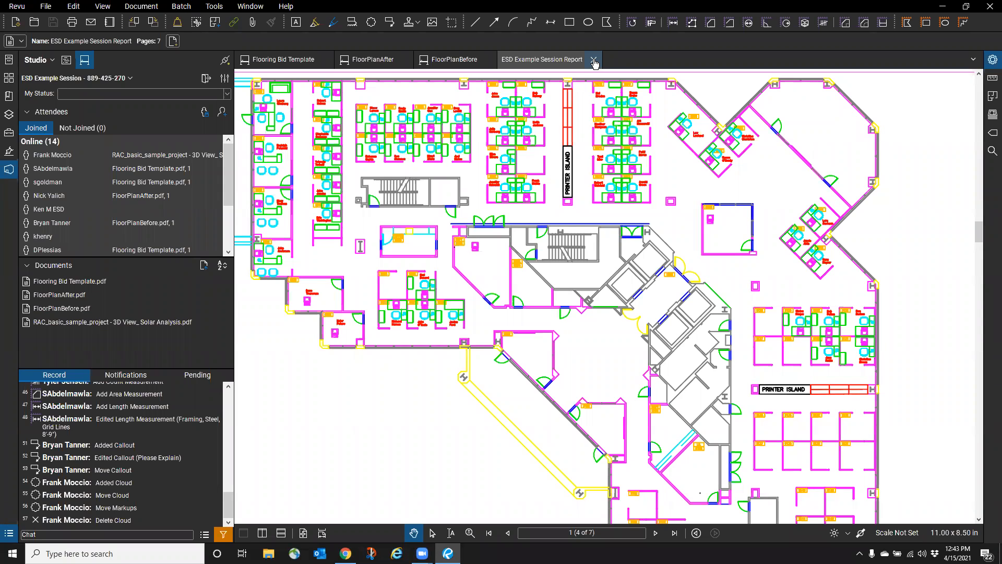
- Show and hide the report's Markups List, then close the 7-page session report
left_click(10, 533)
scroll(206, 465, "down", 5)
scroll(206, 464, "up", 5)
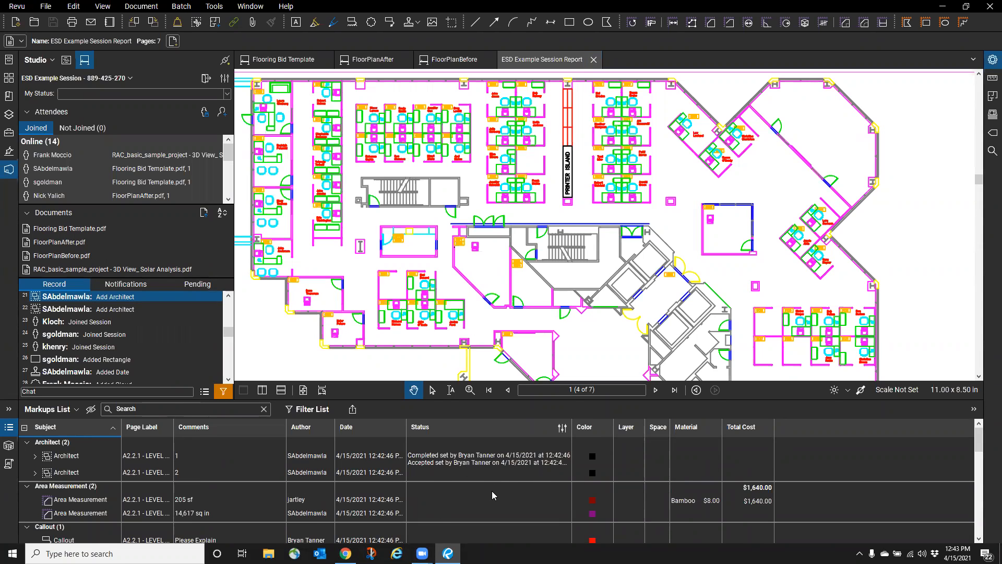
left_click(9, 429)
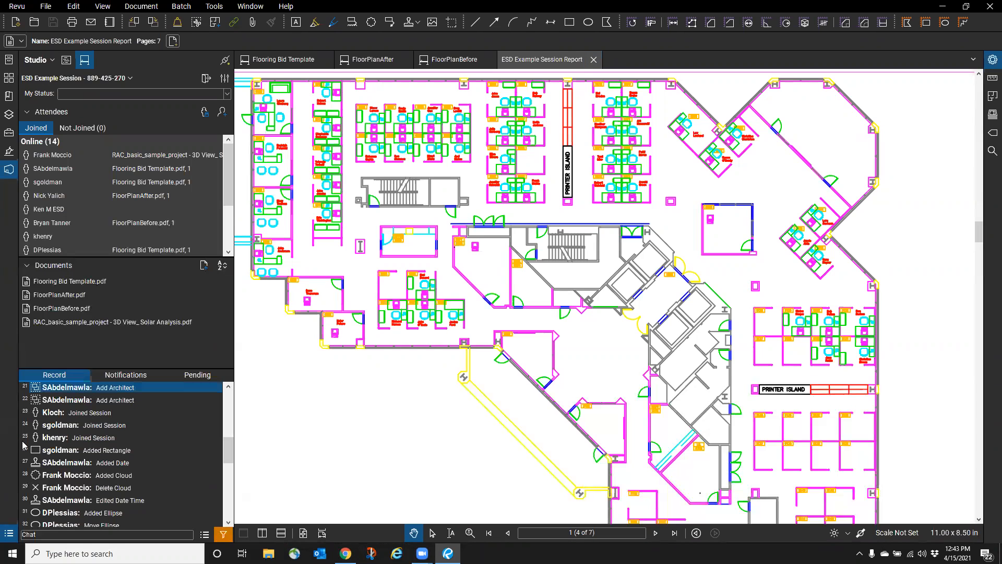
left_click(594, 61)
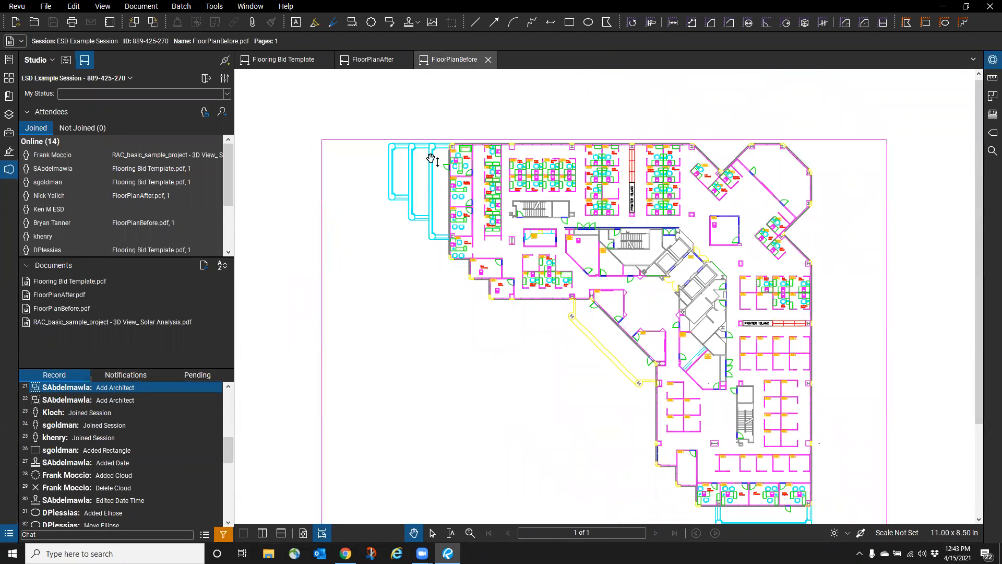
left_click_drag(413, 335, 412, 277)
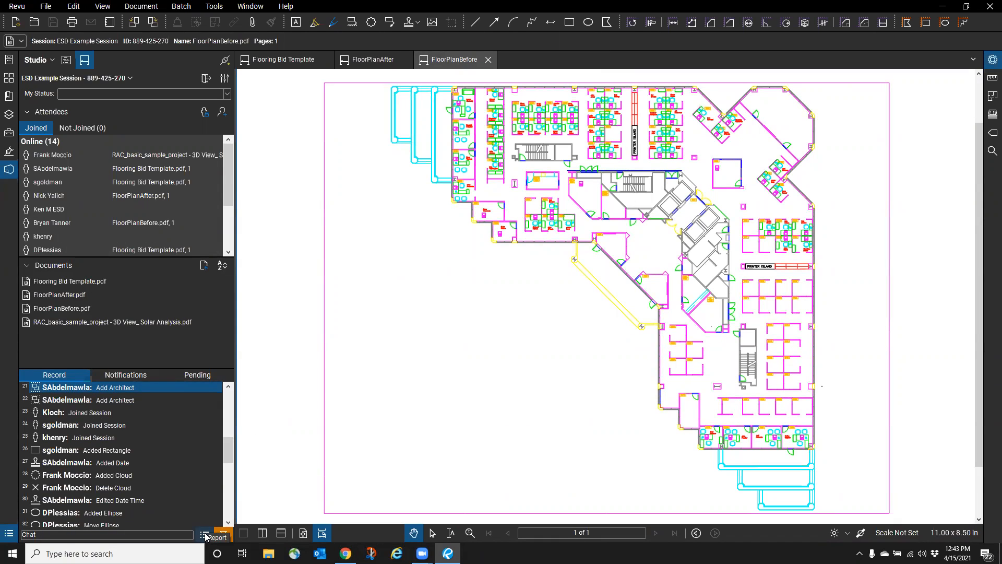
left_click(254, 7)
left_click(263, 49)
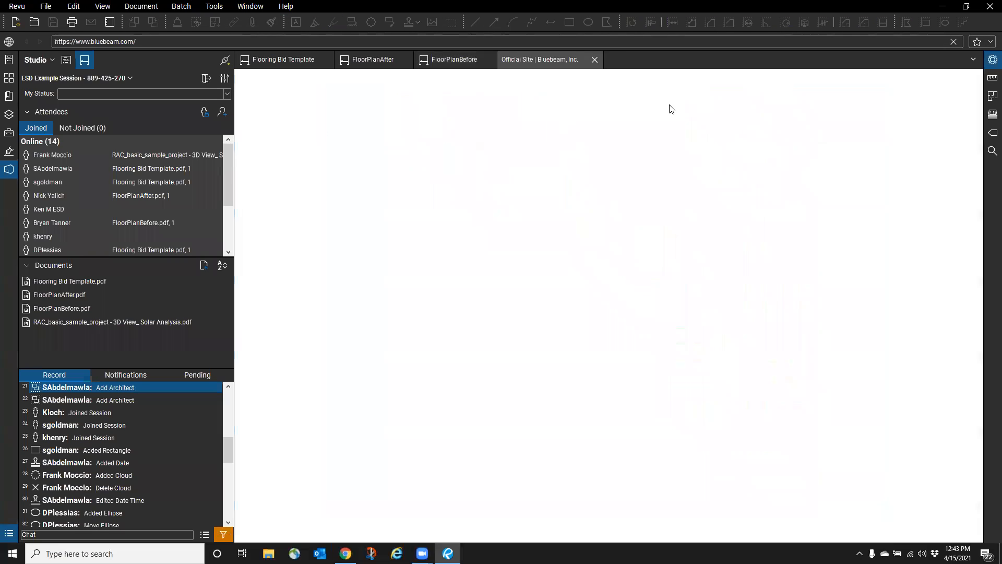
left_click(986, 45)
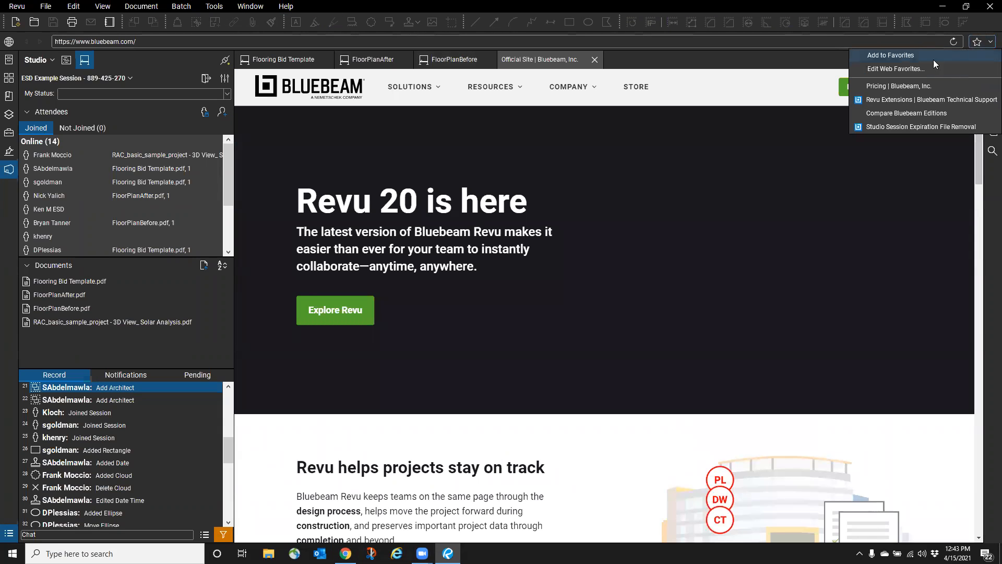
left_click(883, 126)
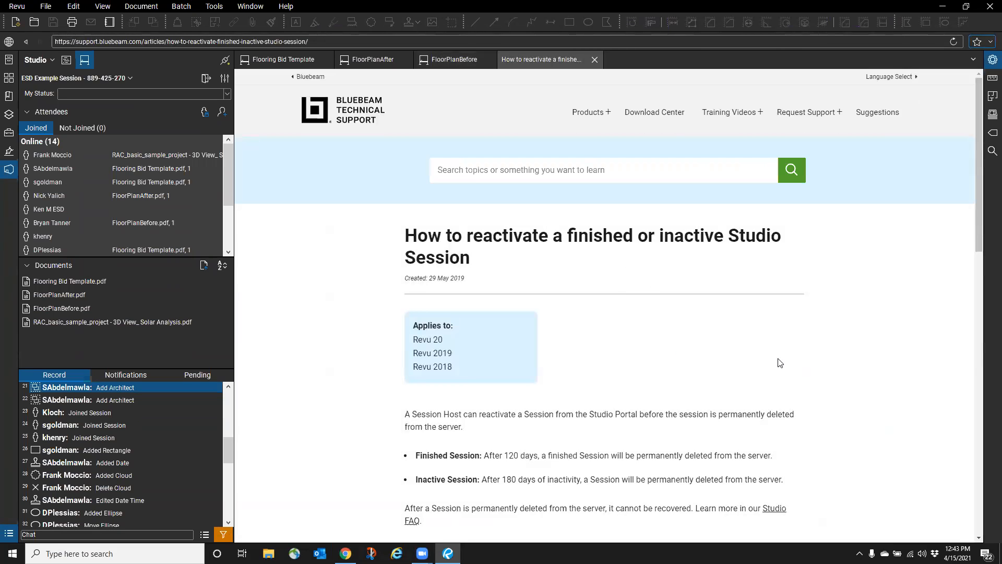
scroll(810, 358, "down", 3)
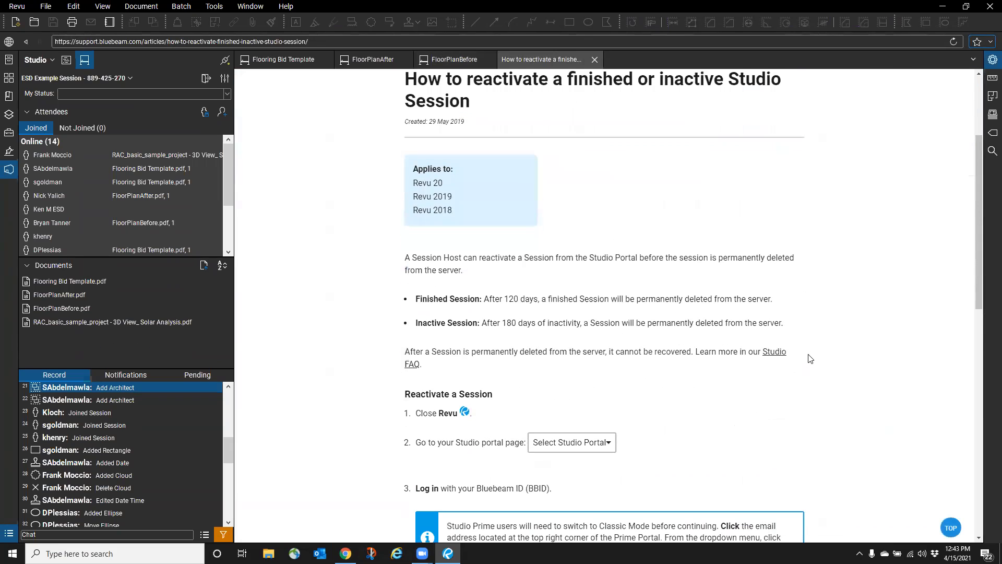
left_click_drag(416, 298, 777, 299)
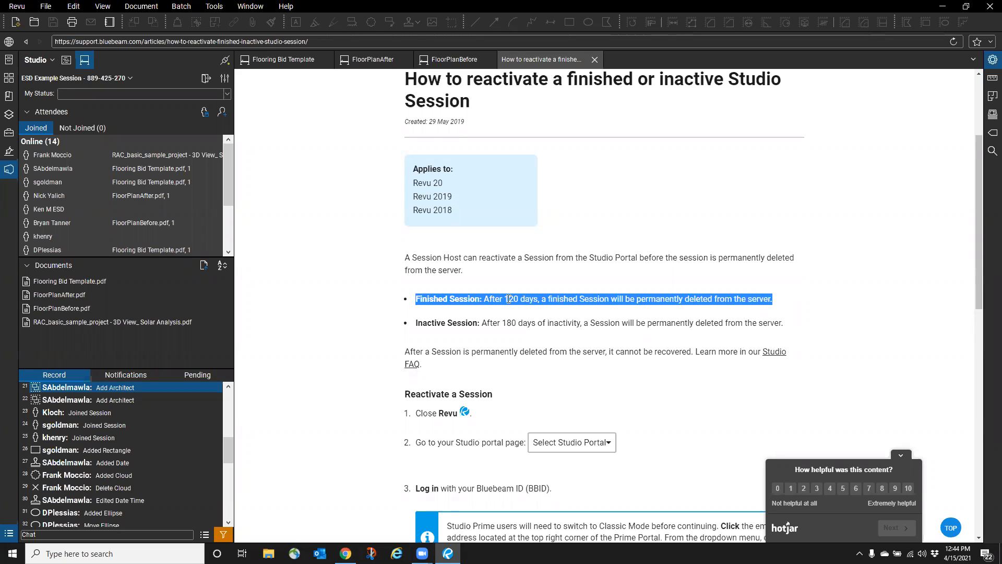
left_click_drag(415, 323, 785, 327)
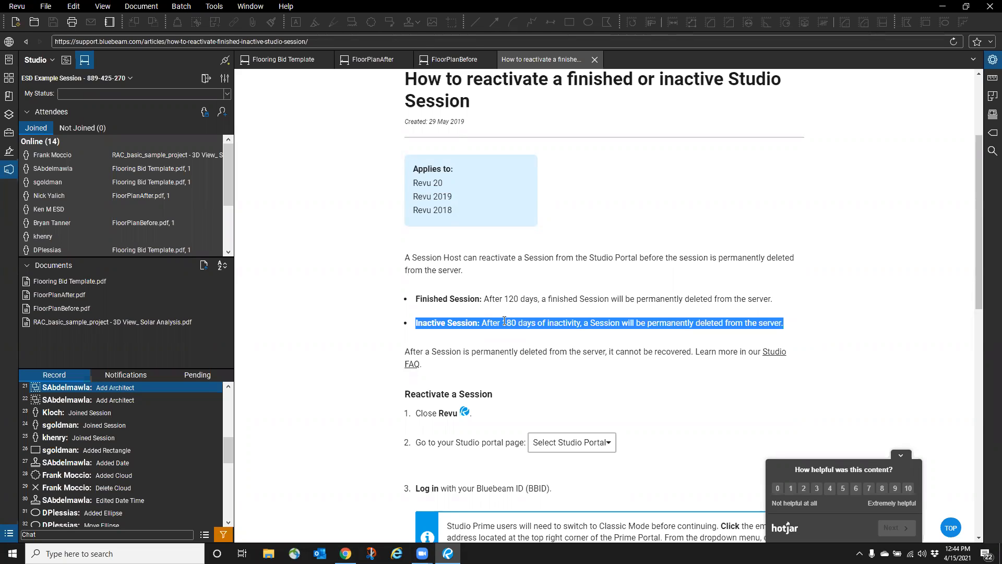
left_click_drag(416, 299, 650, 301)
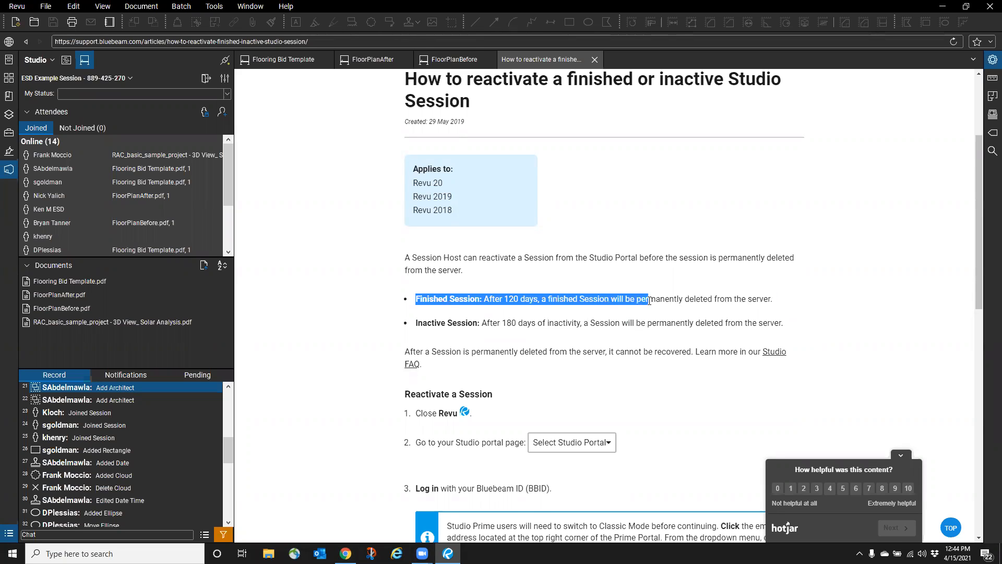
left_click(438, 329)
left_click_drag(416, 324, 574, 324)
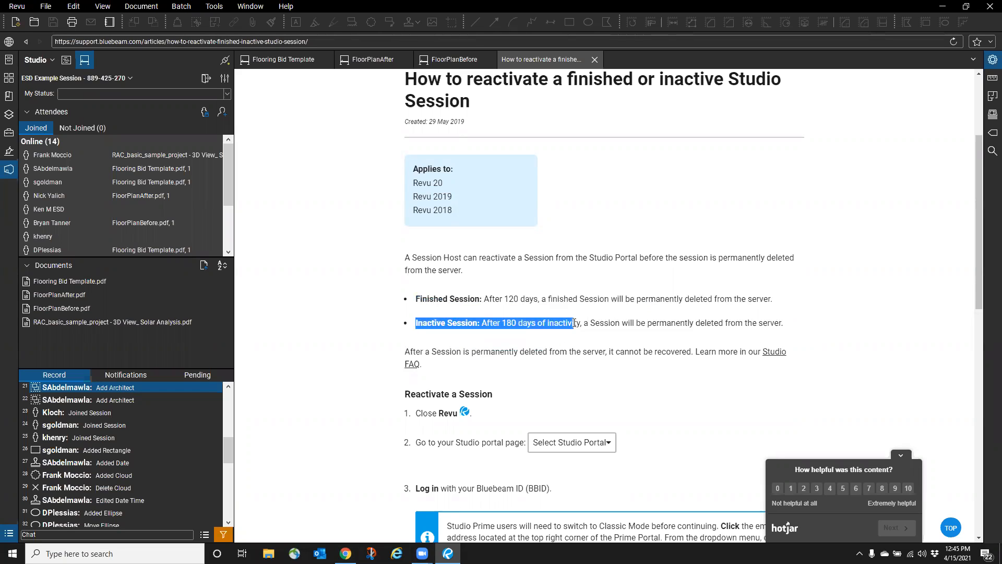
left_click(594, 59)
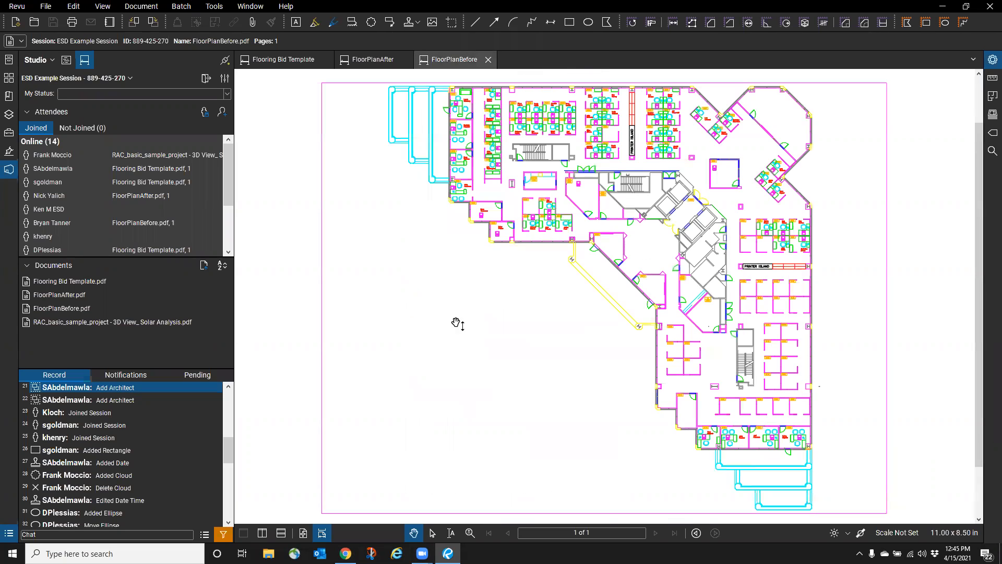
left_click(205, 535)
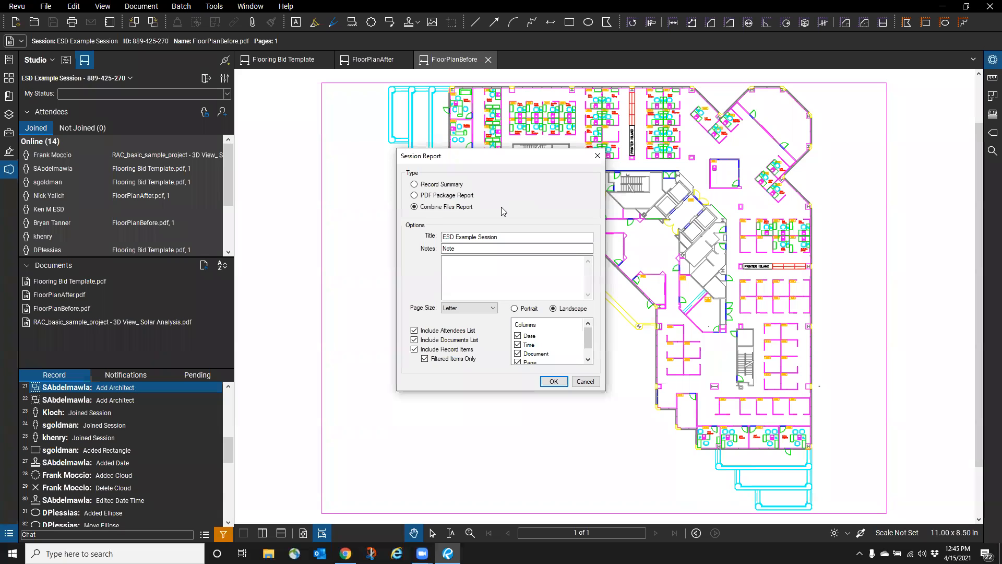
left_click(585, 381)
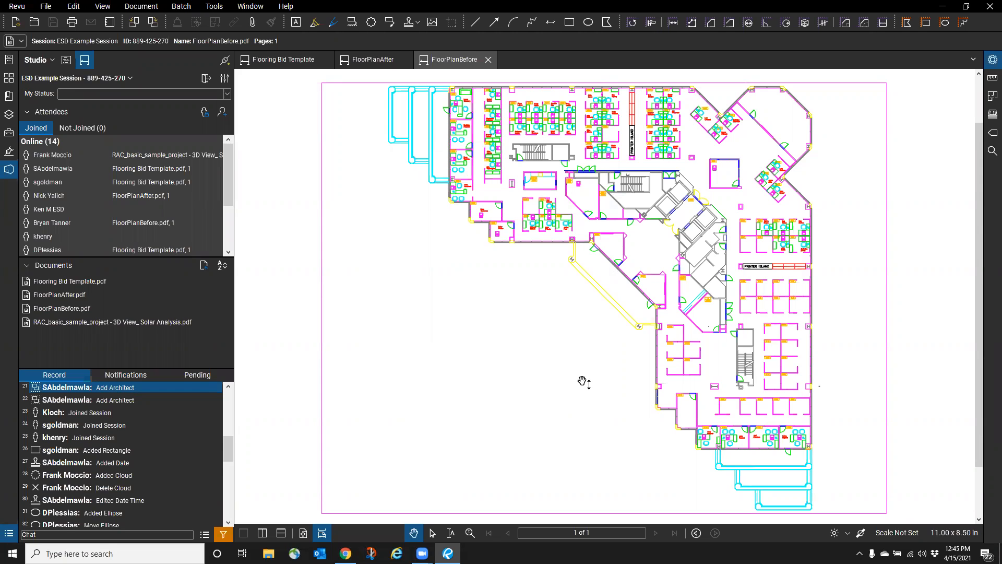
key("XF86AudioRaiseVolume")
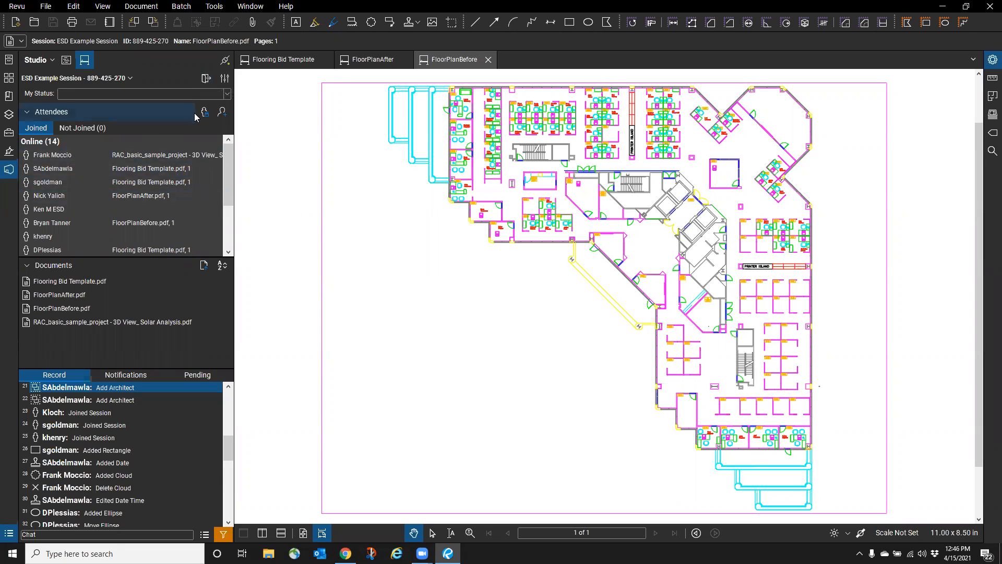
- Leave the Studio session, rejoin ESD Example Session, and show its options dropdown
left_click(205, 78)
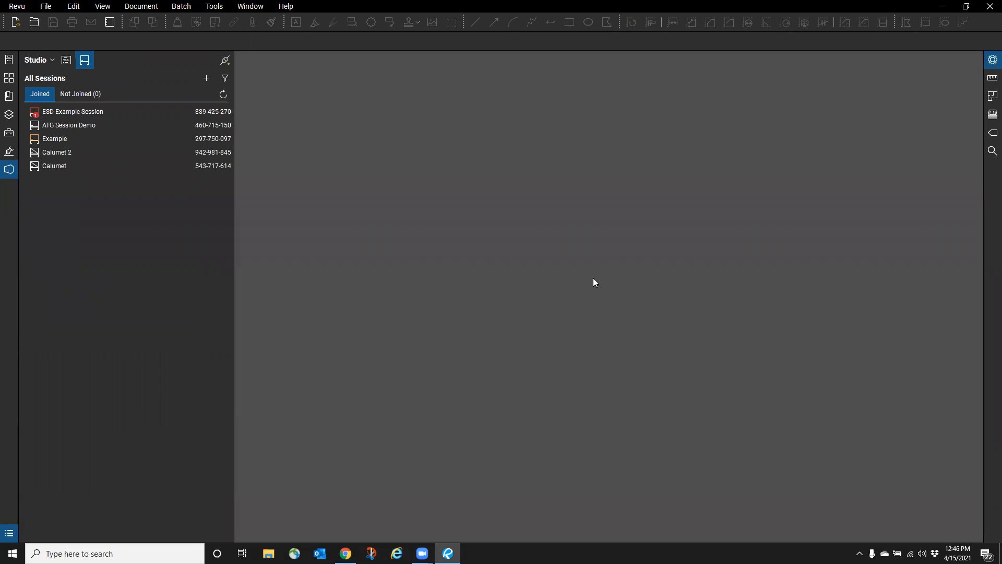
double_click(76, 111)
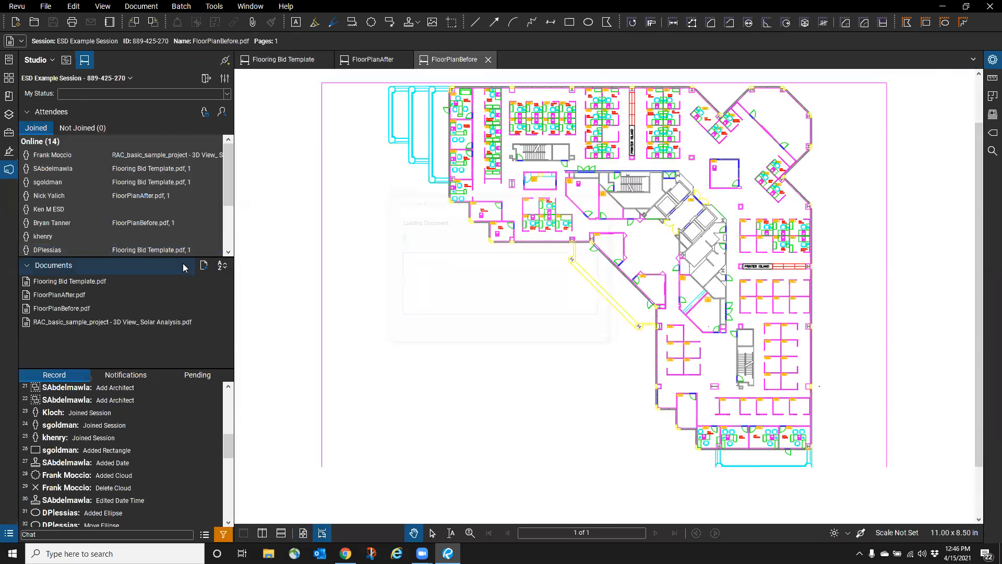
left_click(129, 78)
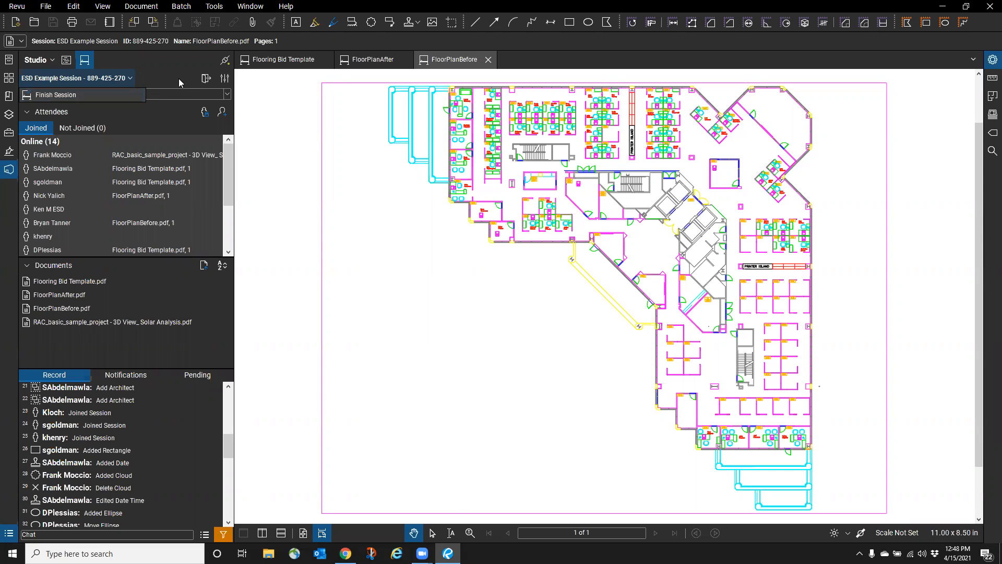
- Review the session settings (expiring Apr 16, 2021 at 5:00 PM), then view the notifications
left_click(167, 66)
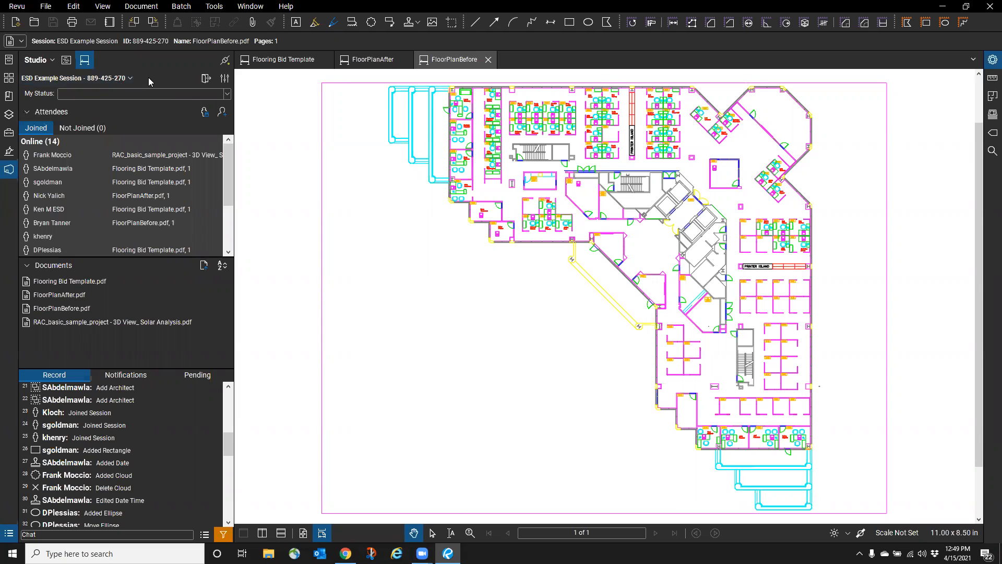
left_click(225, 79)
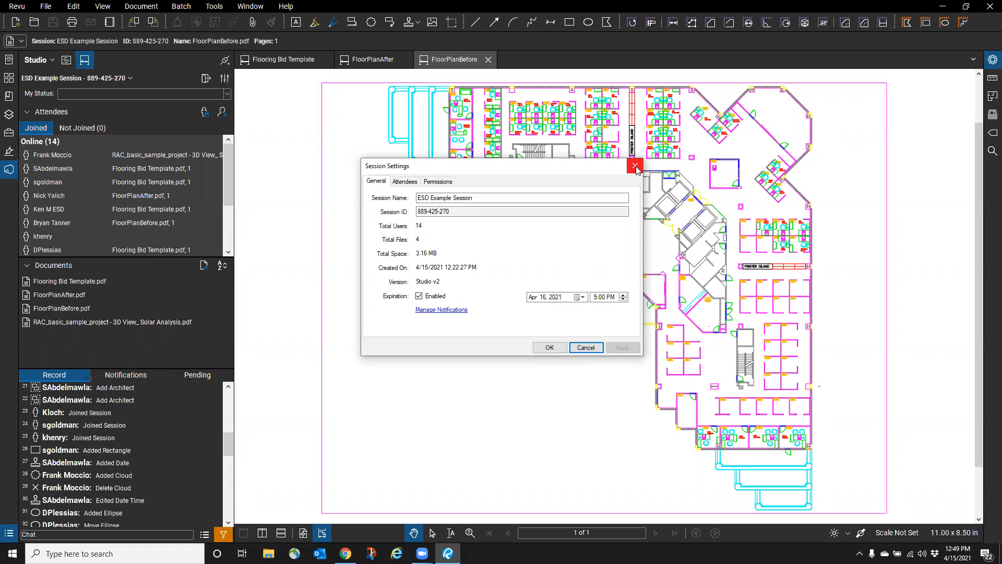
left_click(635, 166)
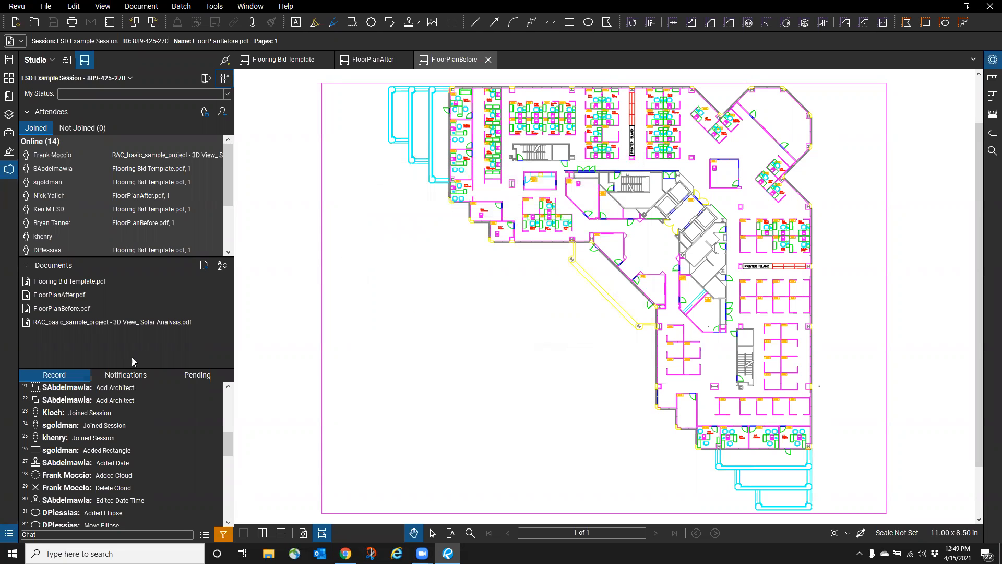
left_click(119, 379)
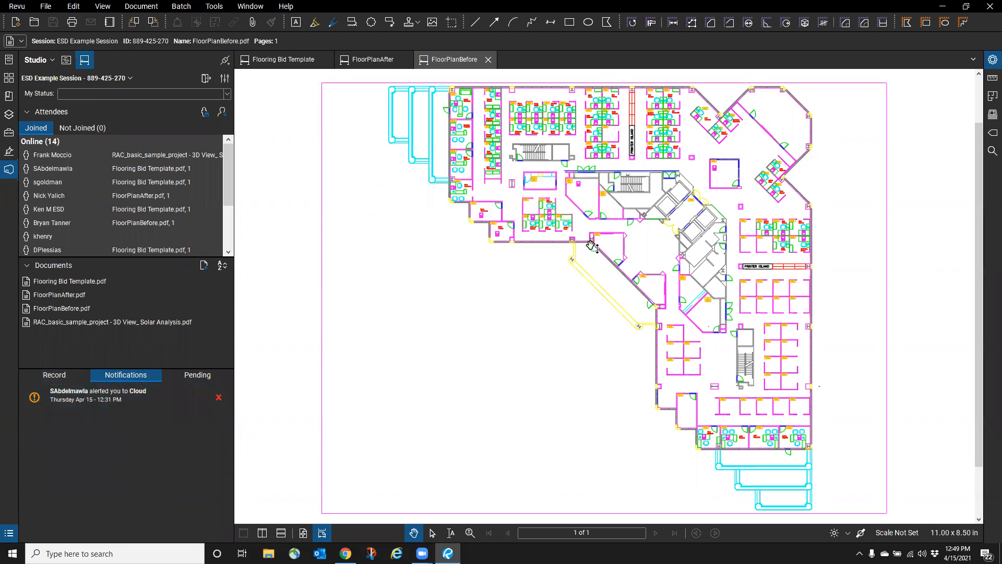
- Jump to the alerted cloud near Break 233 in Flooring Bid Template
left_click(81, 390)
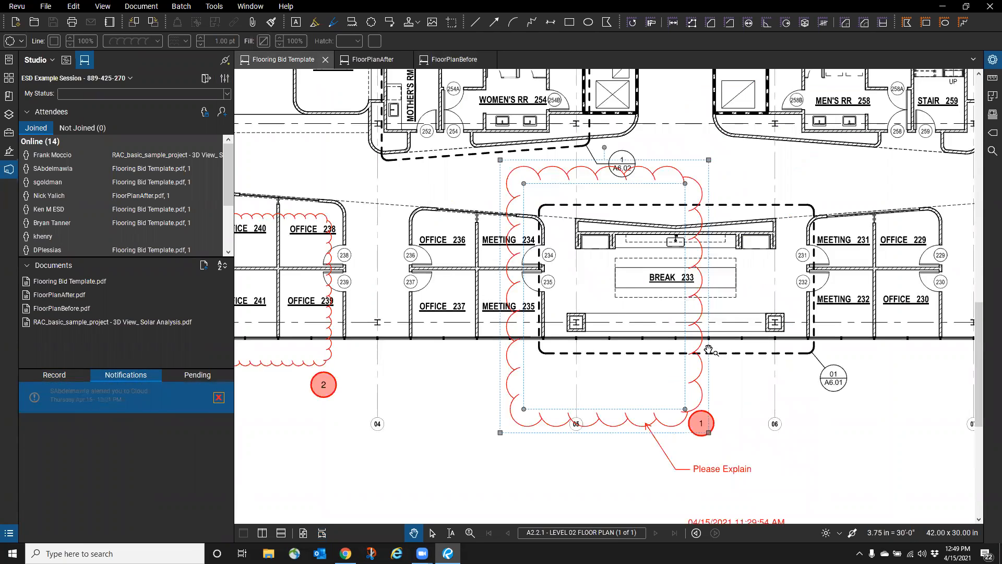
right_click(564, 418)
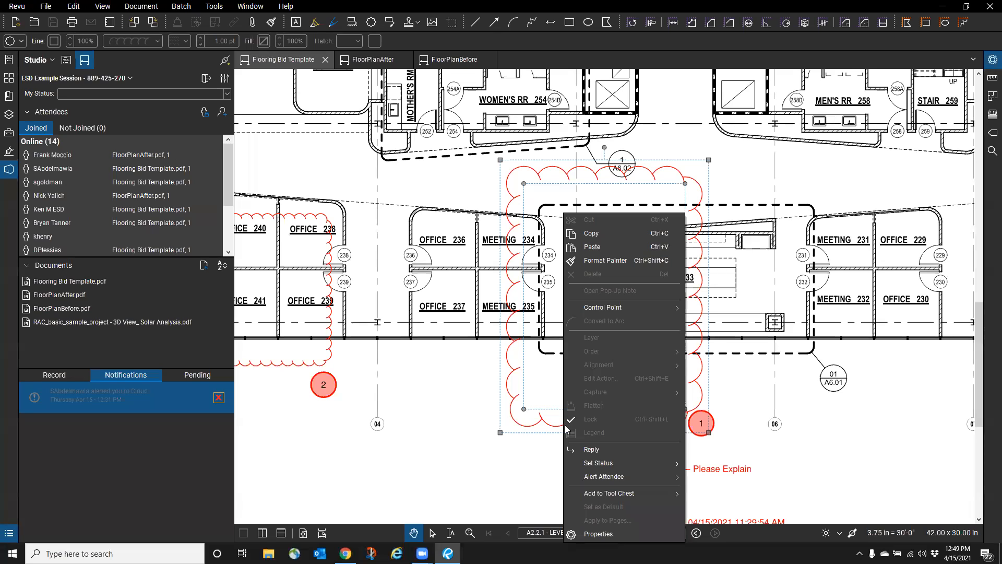
mouse_move(613, 479)
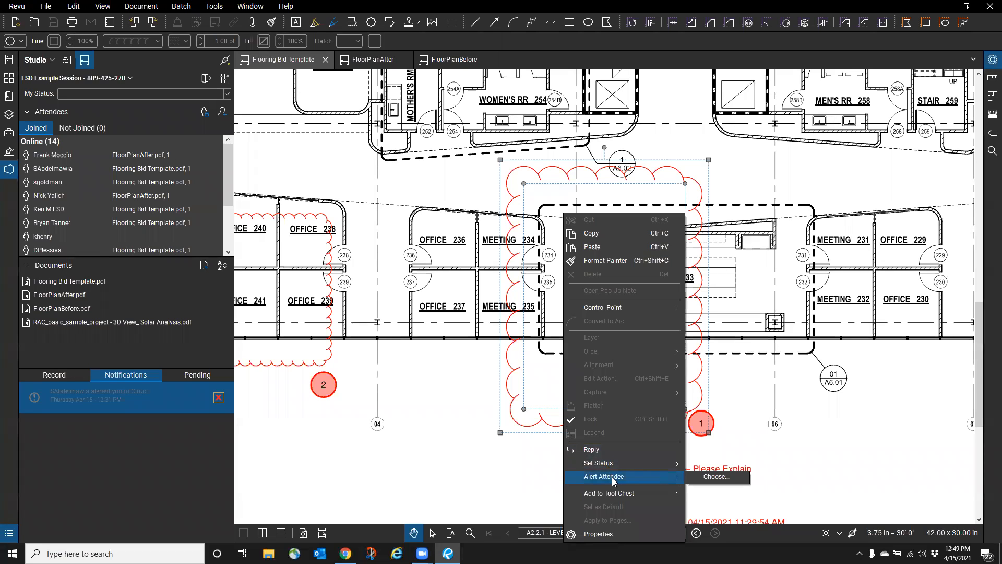
- Open Alert Attendee for the cloud near Offices 238–239, cancel, and check pending activity
left_click(330, 358)
right_click(330, 358)
mouse_move(381, 475)
left_click(503, 476)
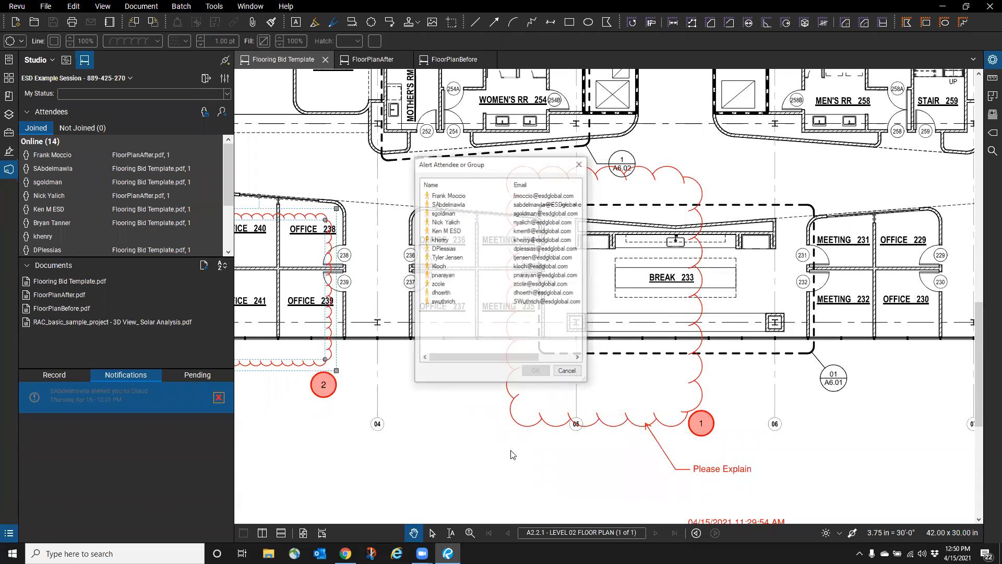
left_click(581, 165)
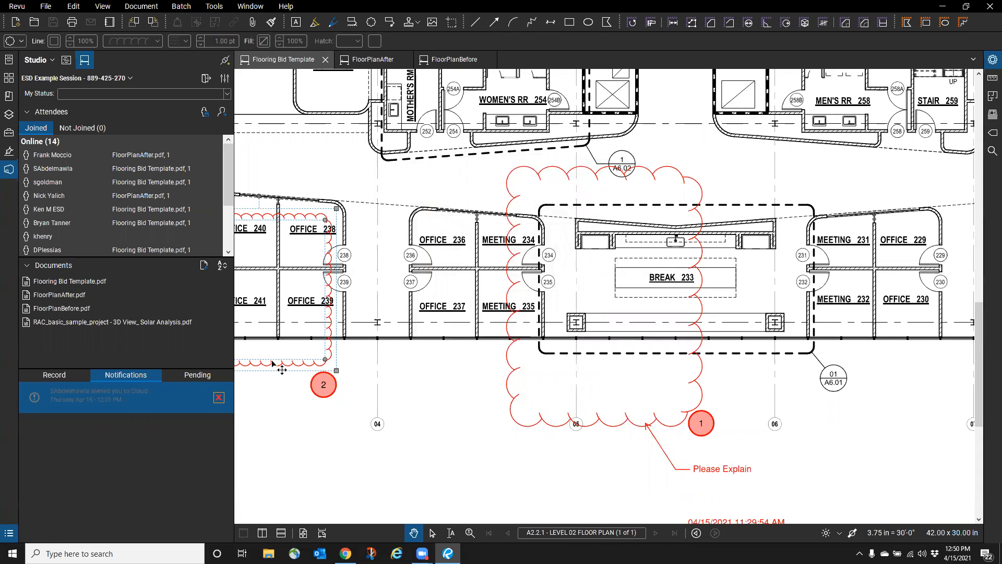
left_click(186, 377)
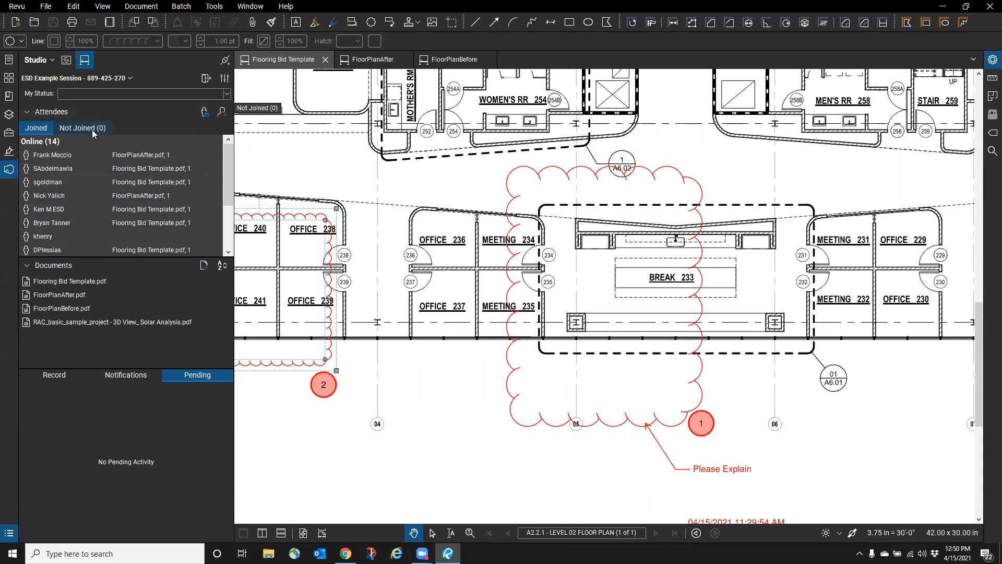
- Check the session's Record activity log, then switch the side panel to the Tool Chest
left_click(52, 60)
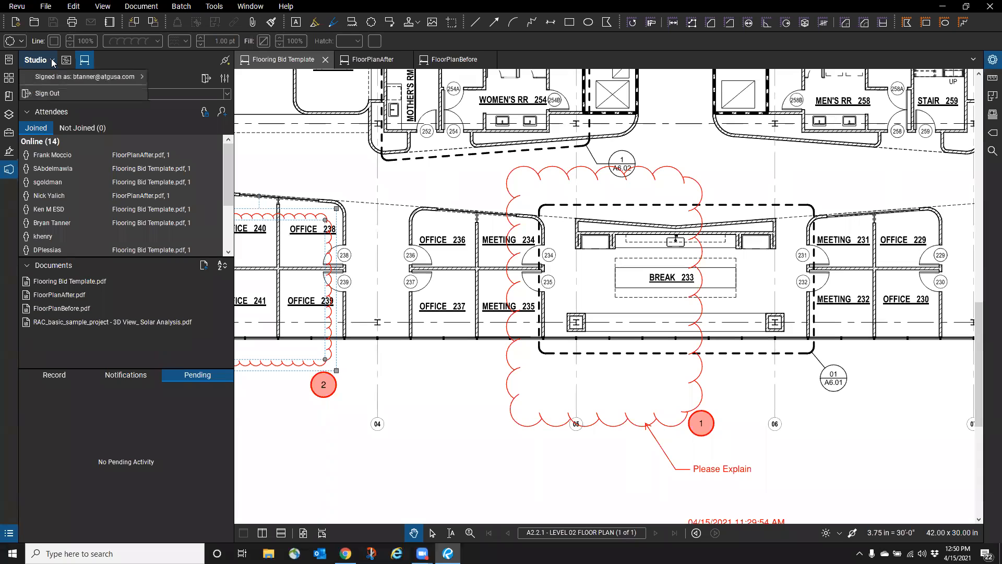
left_click(181, 61)
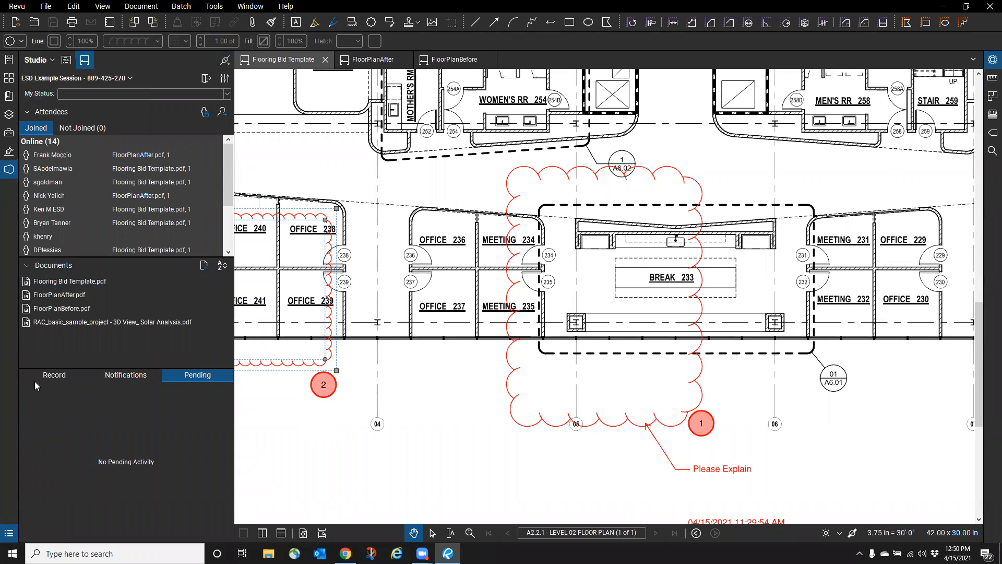
left_click(50, 378)
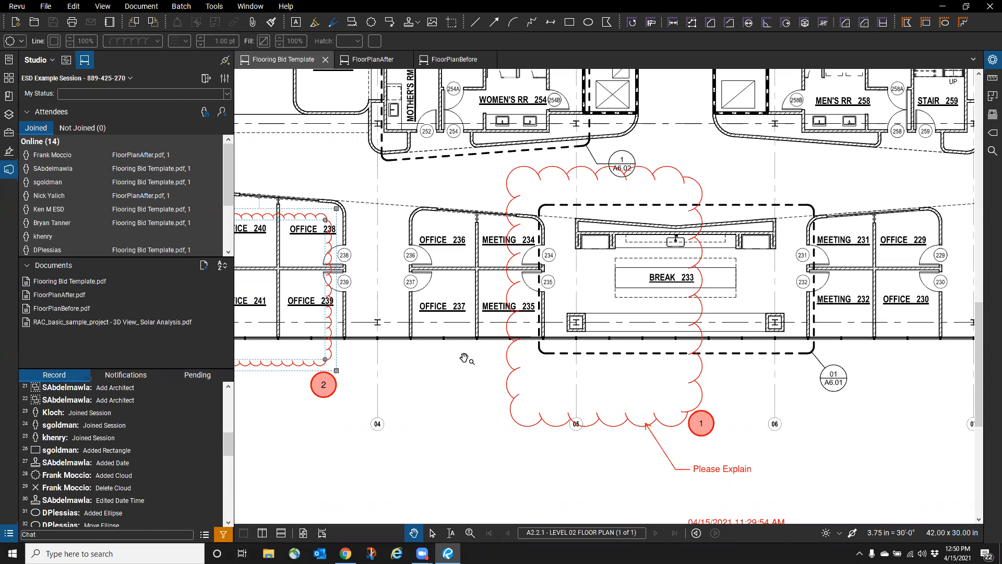
left_click(9, 133)
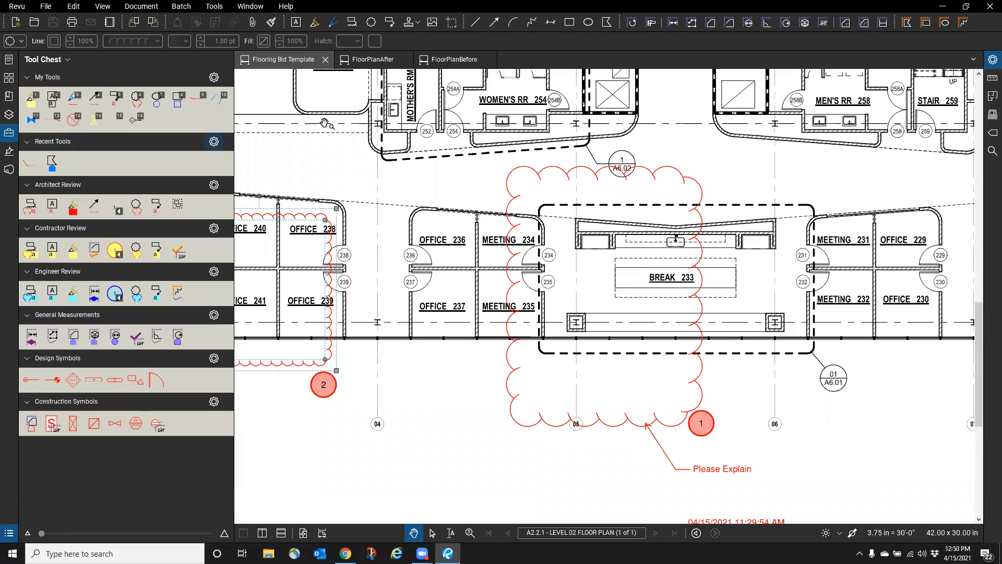
- Display FloorPlanAfter with the Studio session panel restored instead of the Tool Chest
left_click(381, 68)
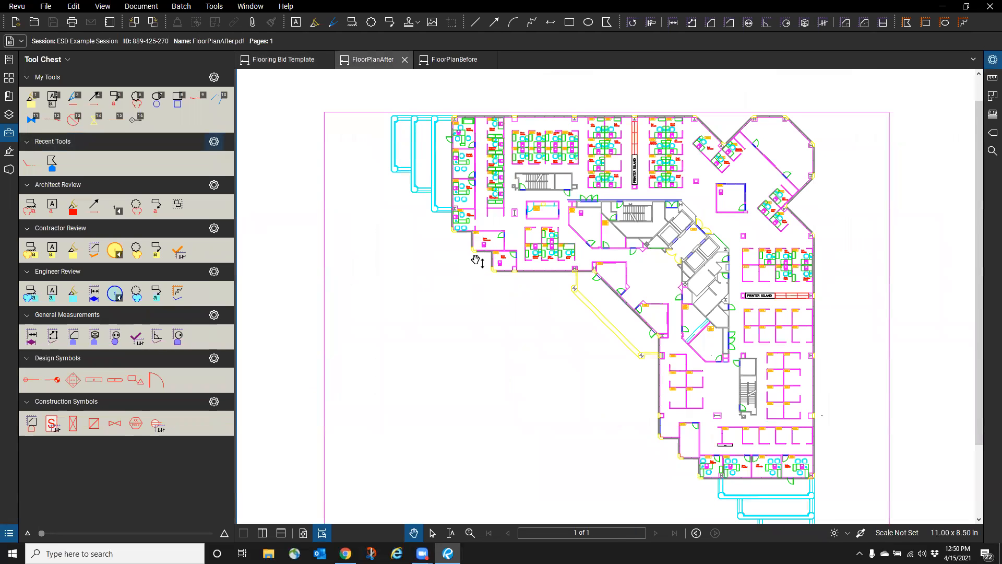
scroll(472, 256, "down", 1)
left_click(9, 133)
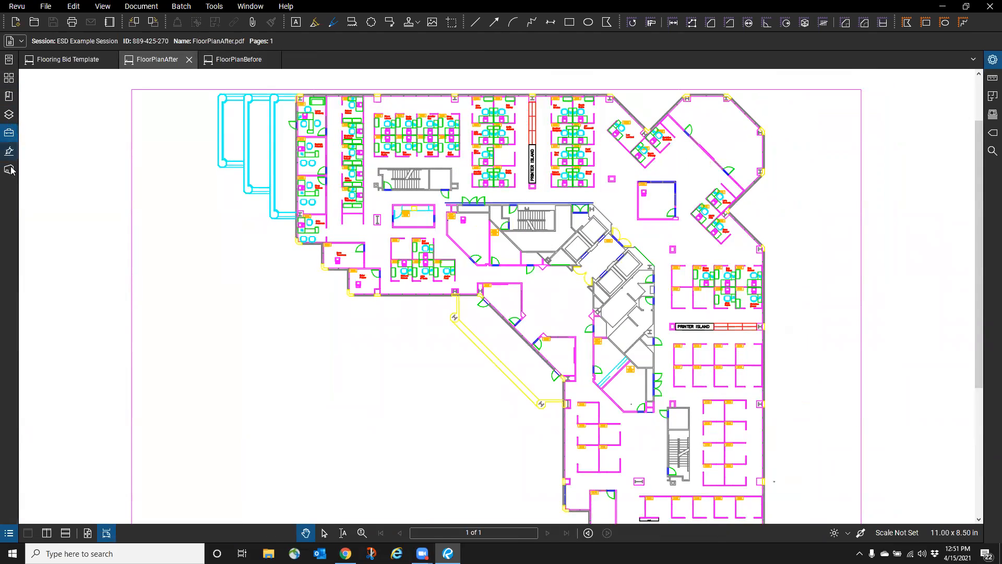
left_click(9, 169)
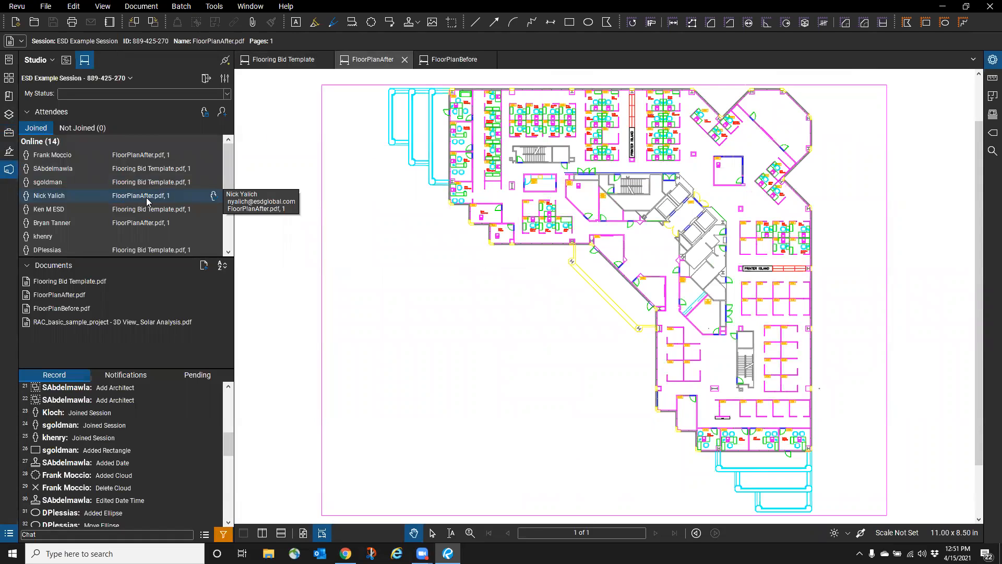
left_click(150, 10)
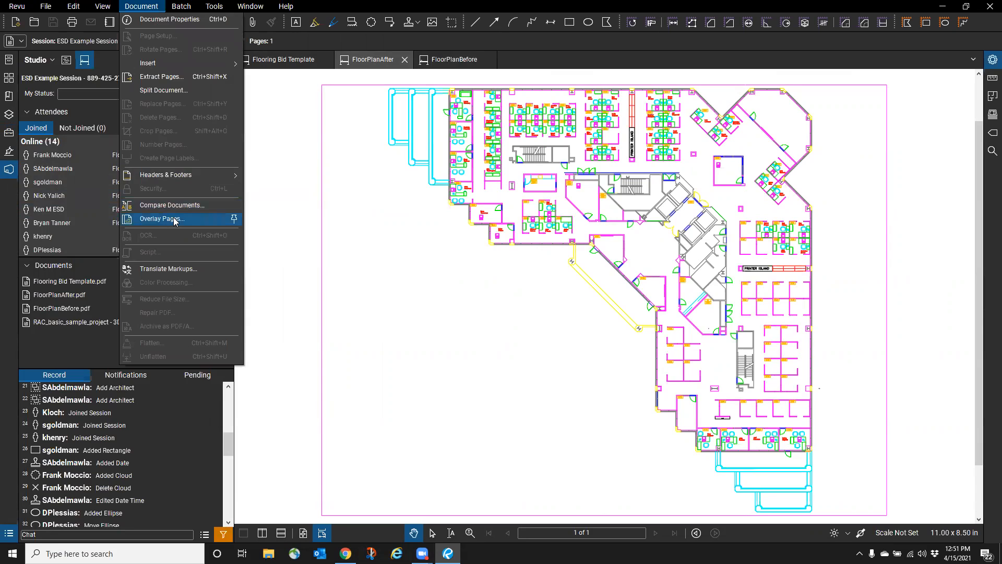
left_click(476, 280)
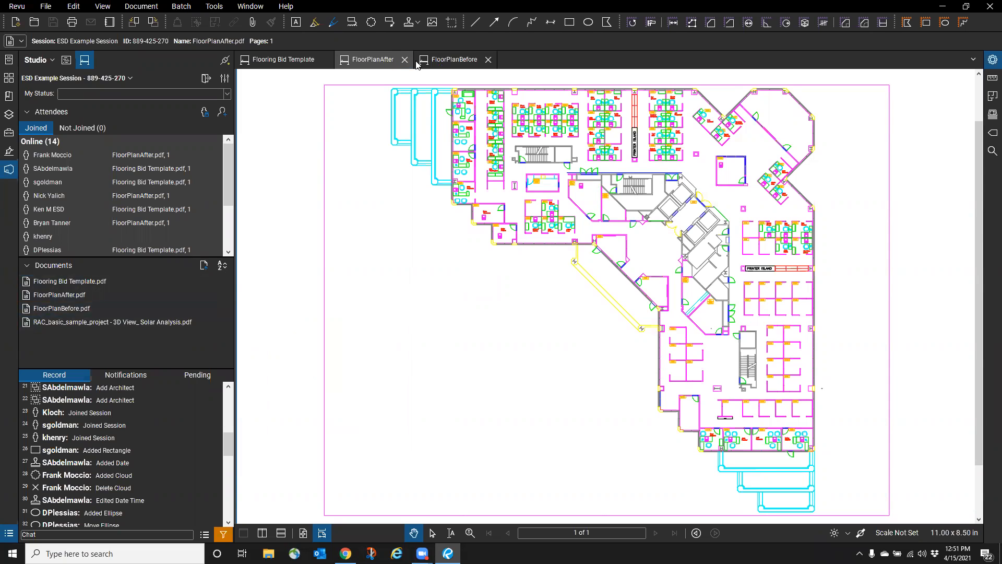
left_click(141, 6)
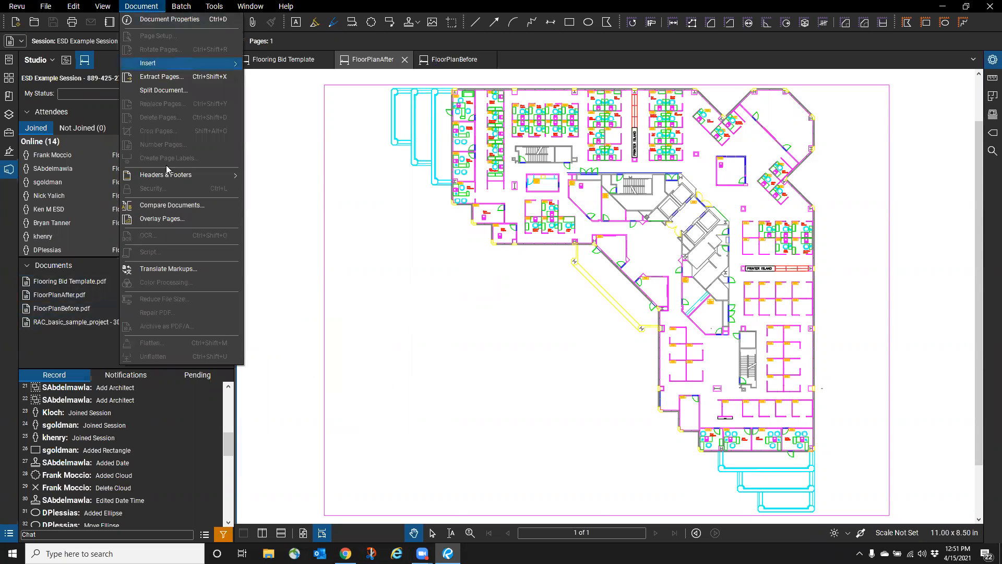
- Compare FloorPlanBefore.pdf as Document A against FloorPlanAfter.pdf as Document B
left_click(166, 205)
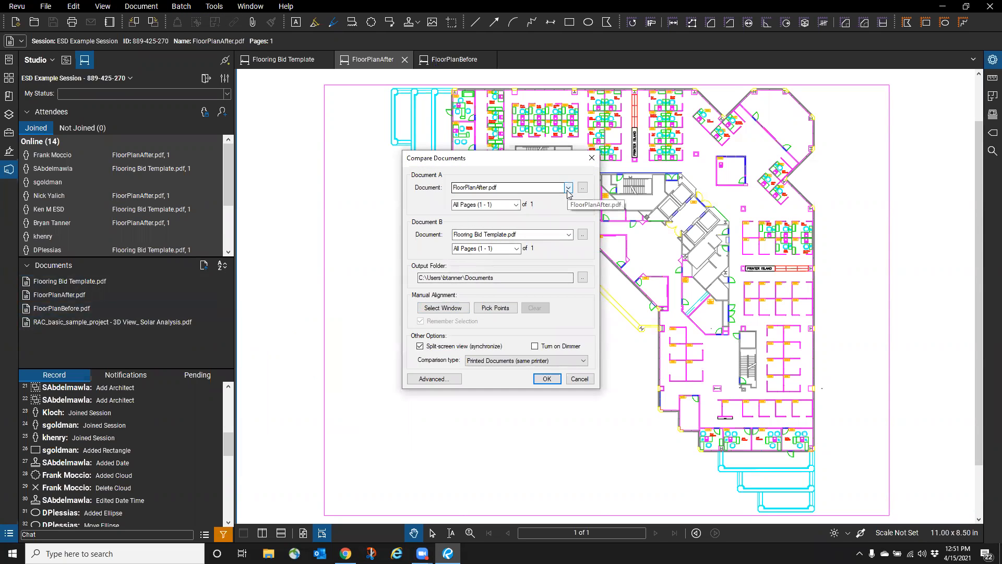
left_click(568, 234)
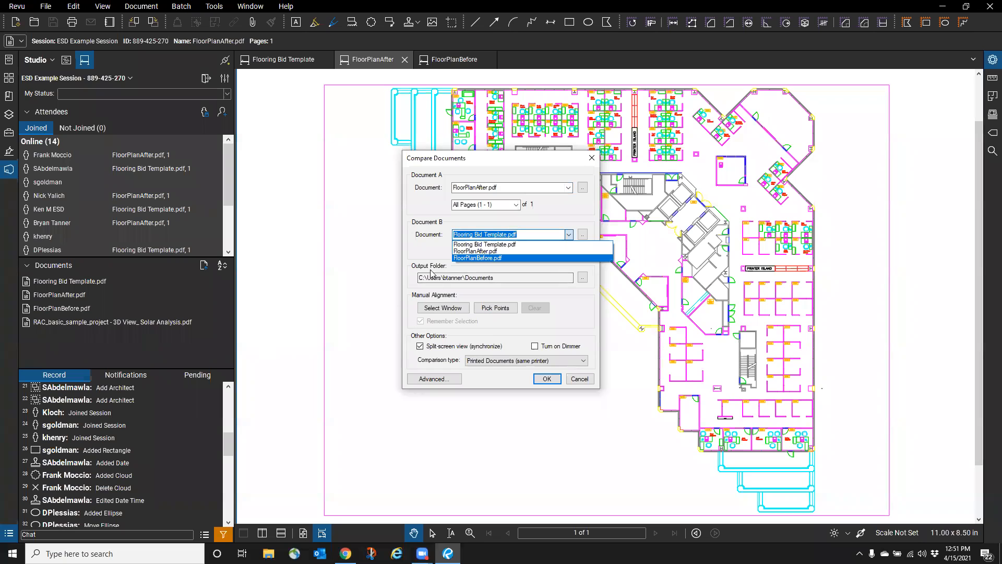
left_click(475, 251)
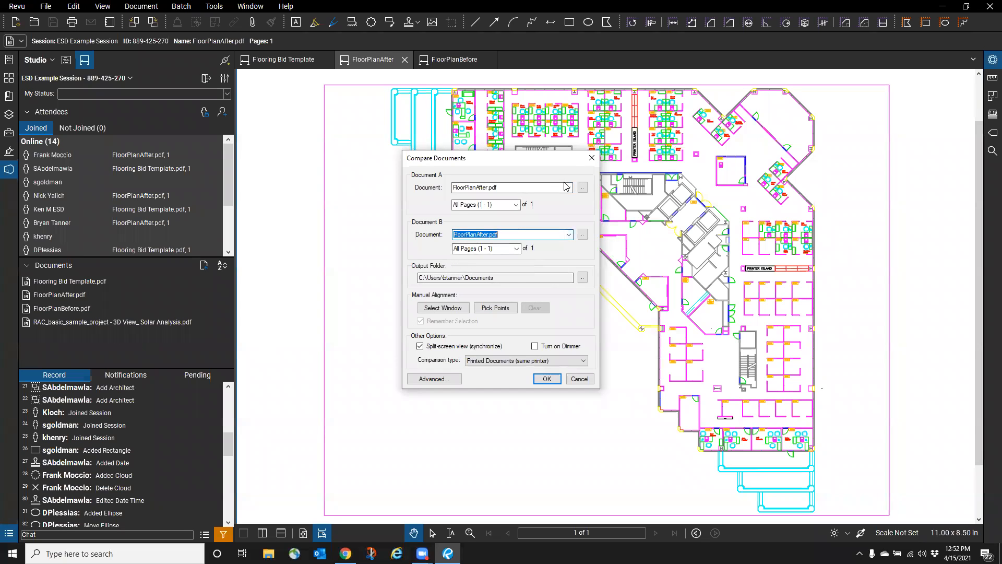
left_click(536, 187)
left_click(536, 205)
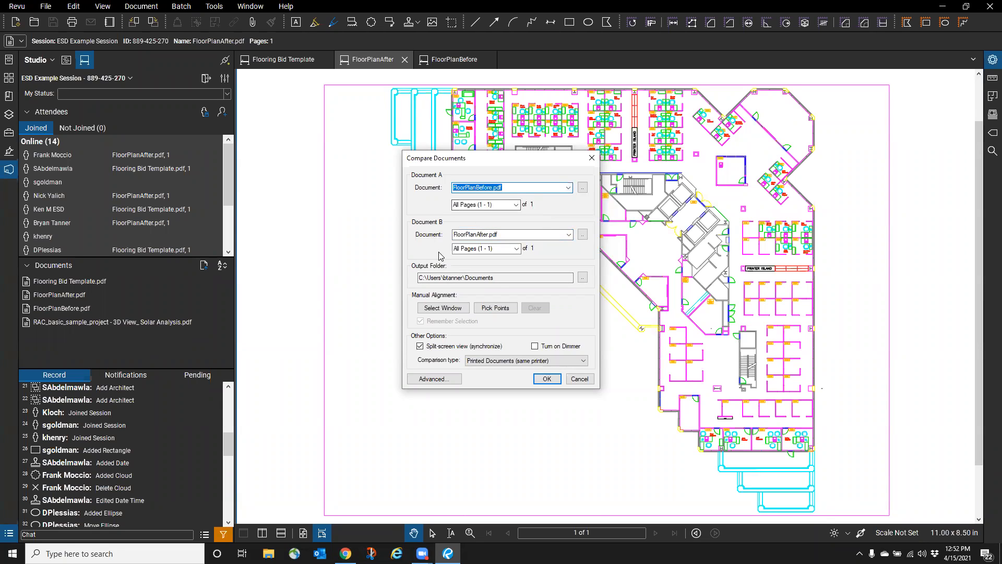
left_click(547, 379)
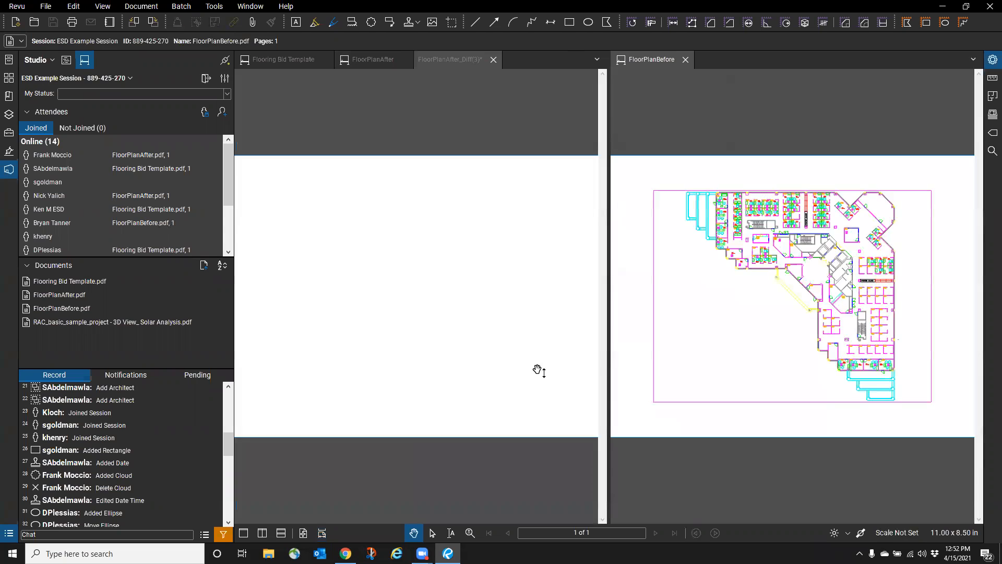
- Inspect the FloorPlanAfter_Diff(3) comparison result
left_click(473, 234)
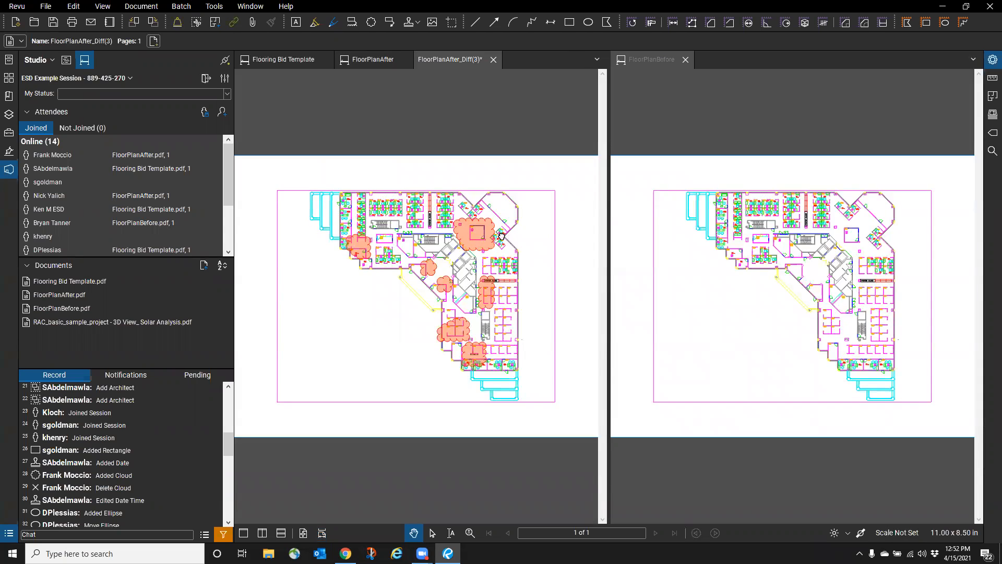
scroll(481, 233, "up", 6)
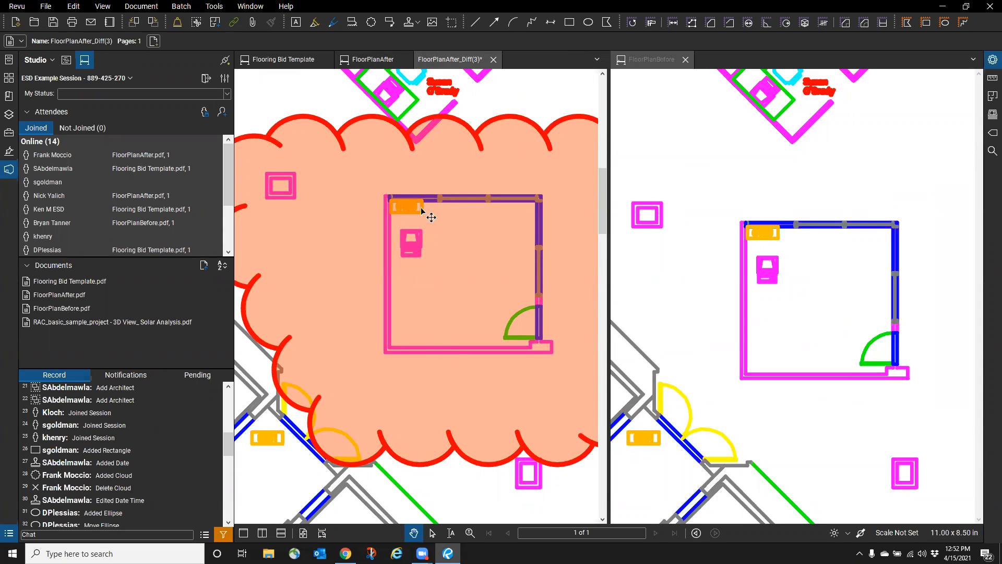
scroll(433, 167, "down", 10)
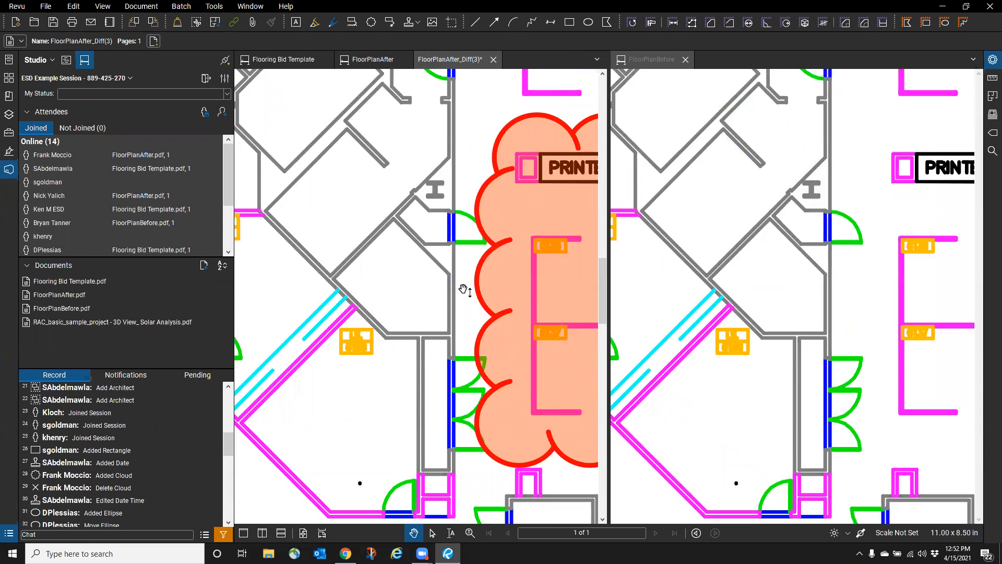
scroll(386, 256, "down", 3)
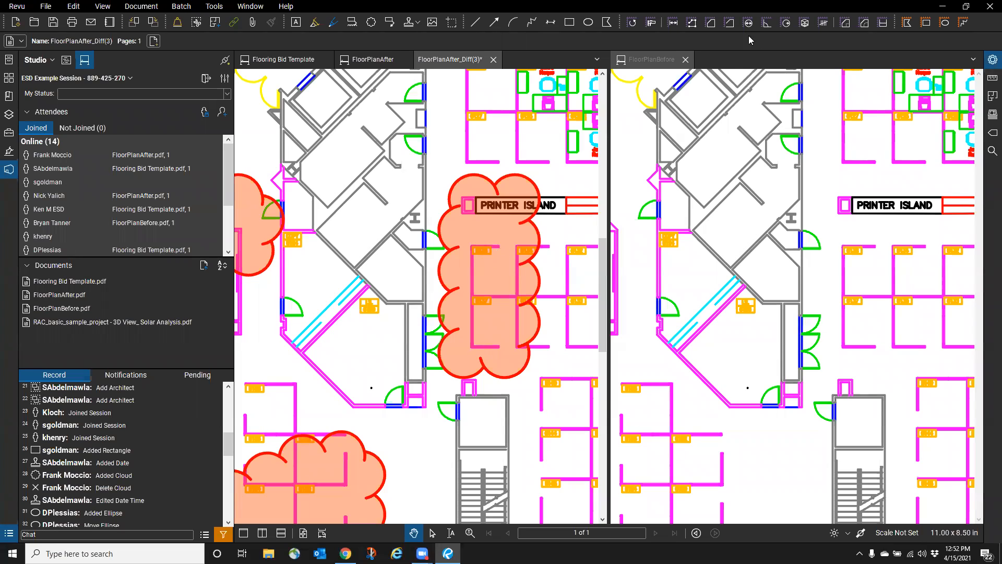
- Close FloorPlanBefore, the unsaved diff document, and FloorPlanAfter, leaving Flooring Bid Template
left_click(685, 64)
left_click(493, 60)
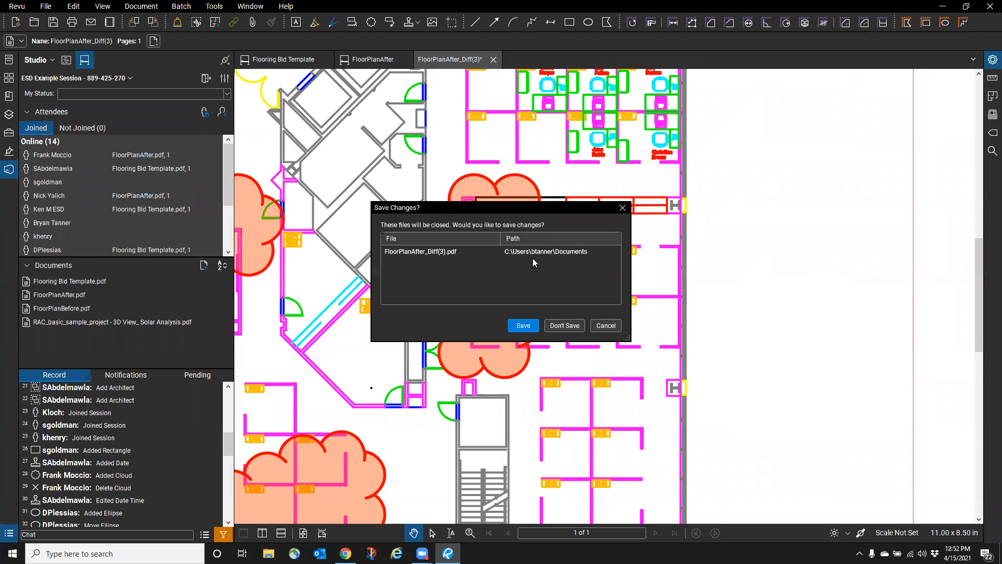
left_click(553, 322)
left_click(402, 59)
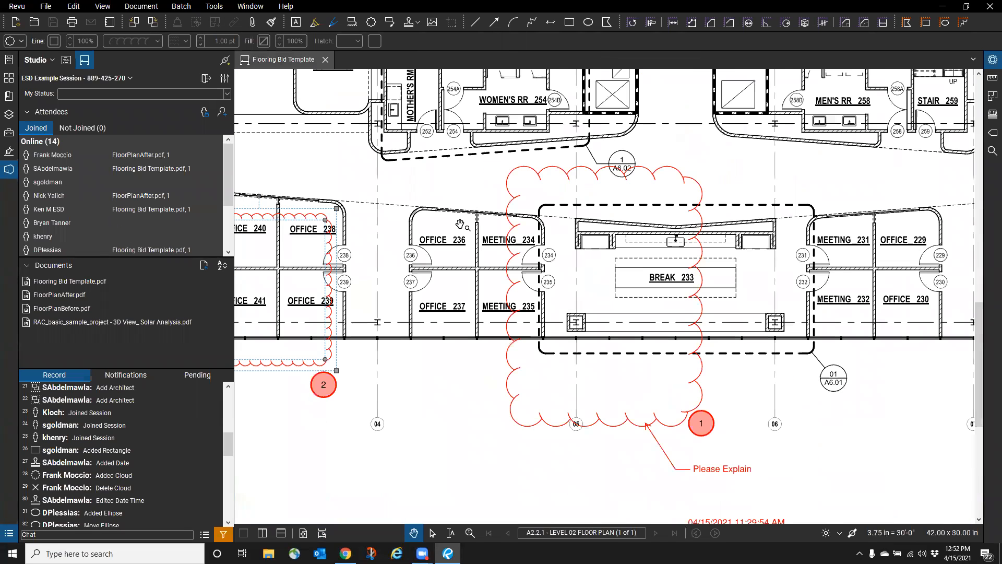
left_click(145, 8)
left_click(172, 205)
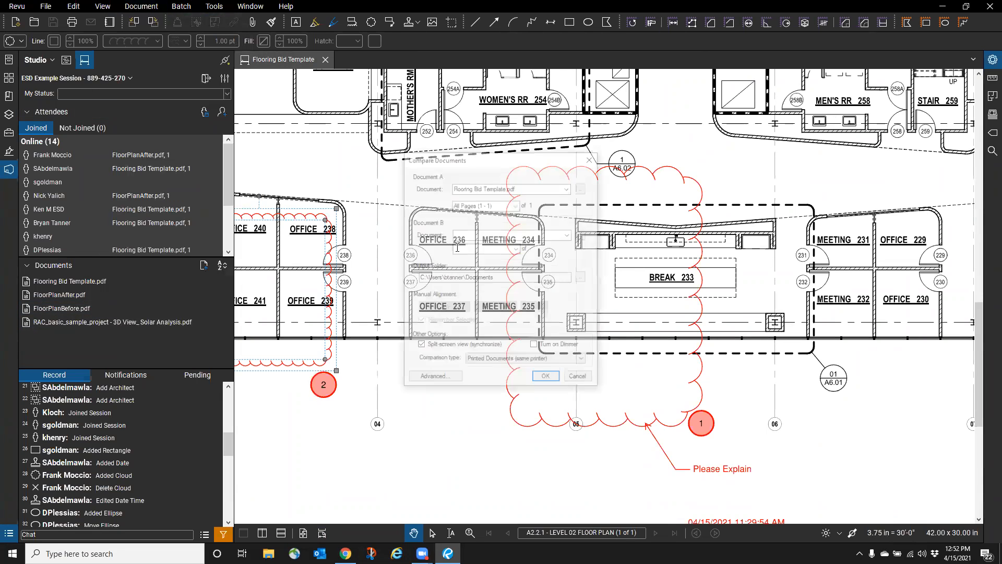
left_click(568, 188)
left_click(568, 188)
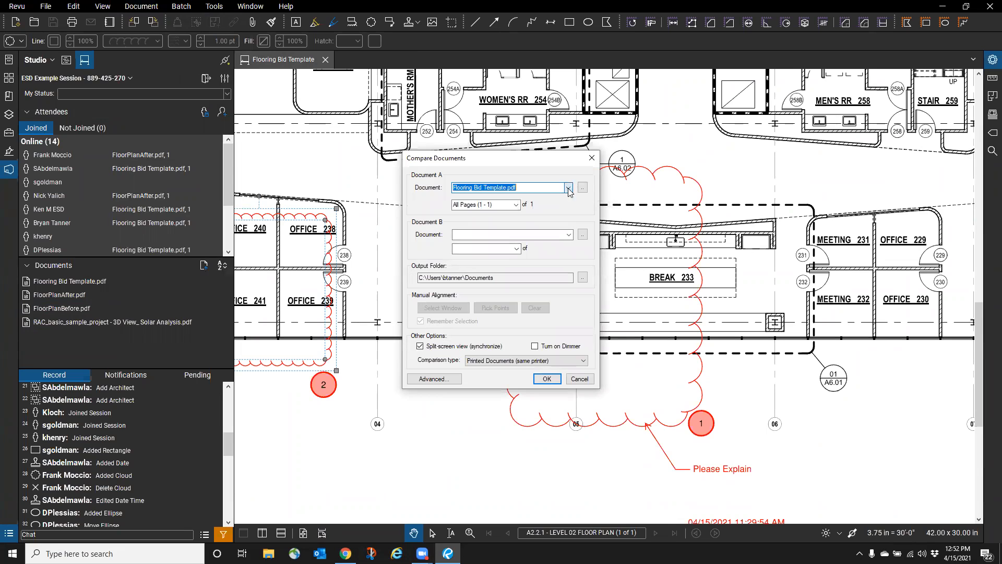
left_click(569, 235)
left_click(584, 189)
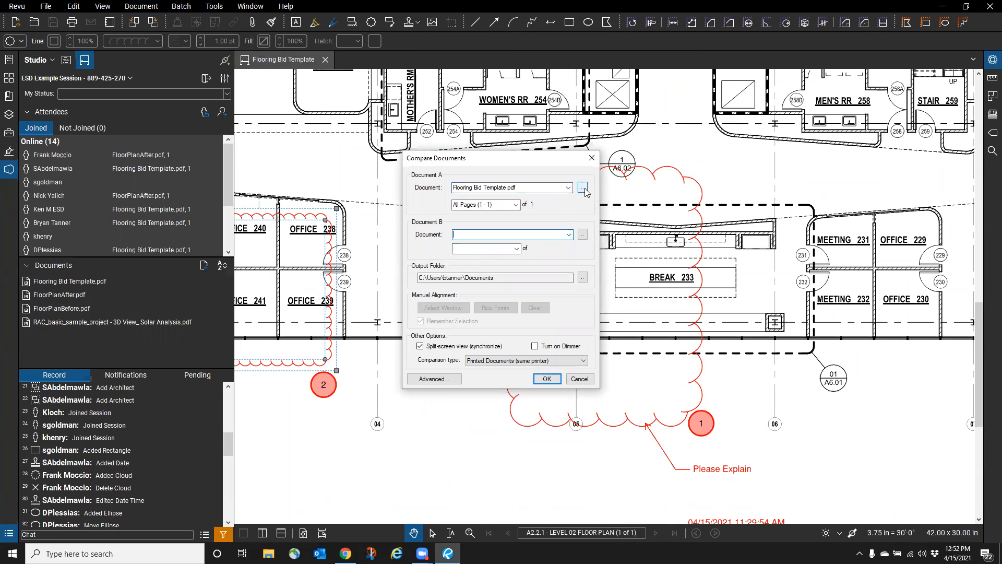
left_click(584, 189)
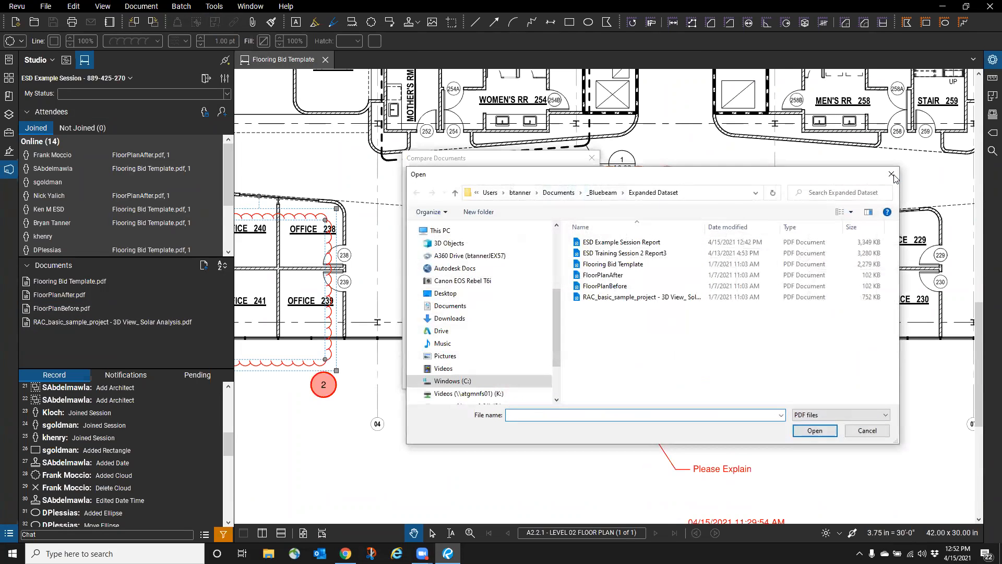
left_click(893, 175)
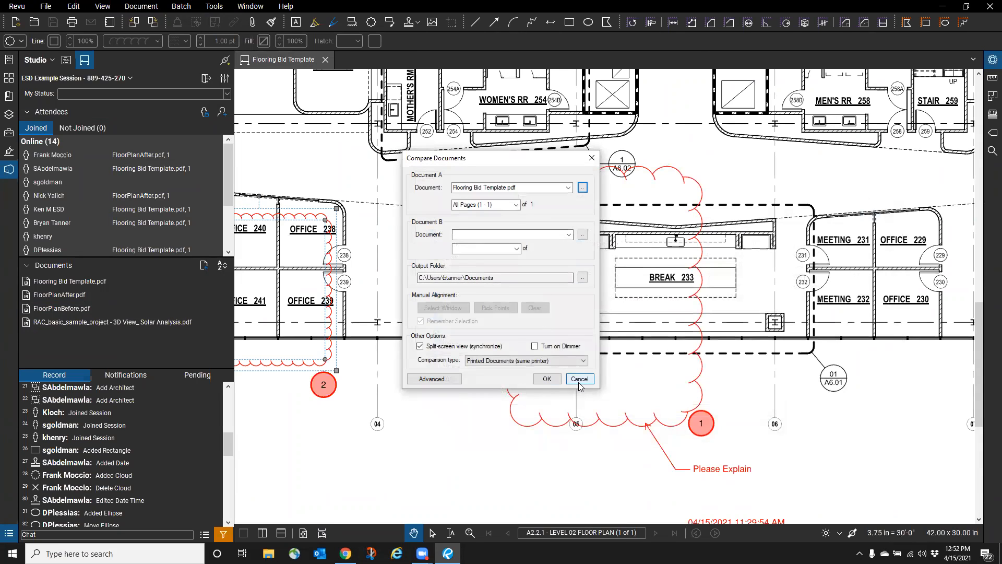
left_click(583, 189)
left_click(891, 177)
left_click(579, 378)
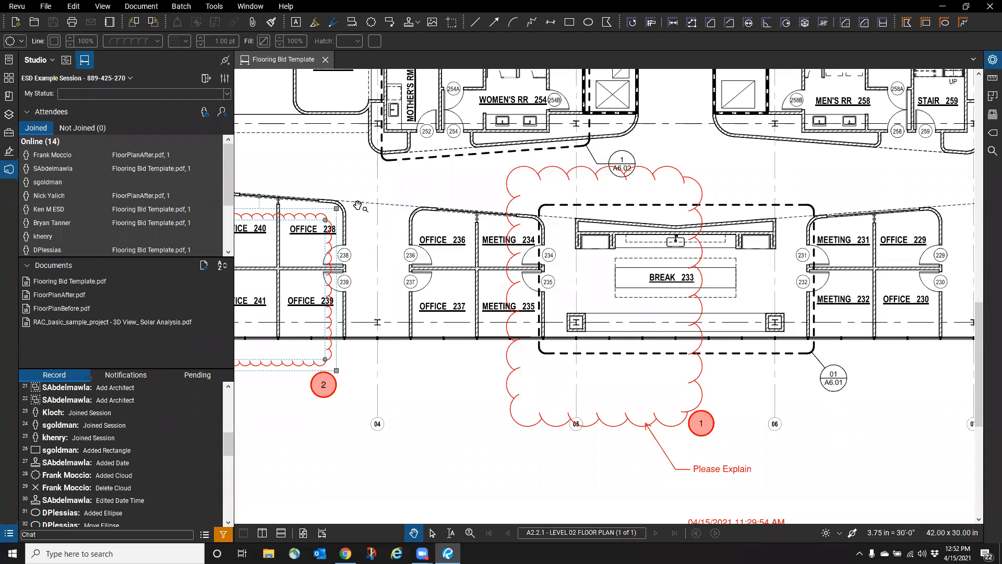
- Reopen both floor plans and overlay FloorPlanBefore on FloorPlanAfter, excluding Flooring Bid Template
double_click(58, 295)
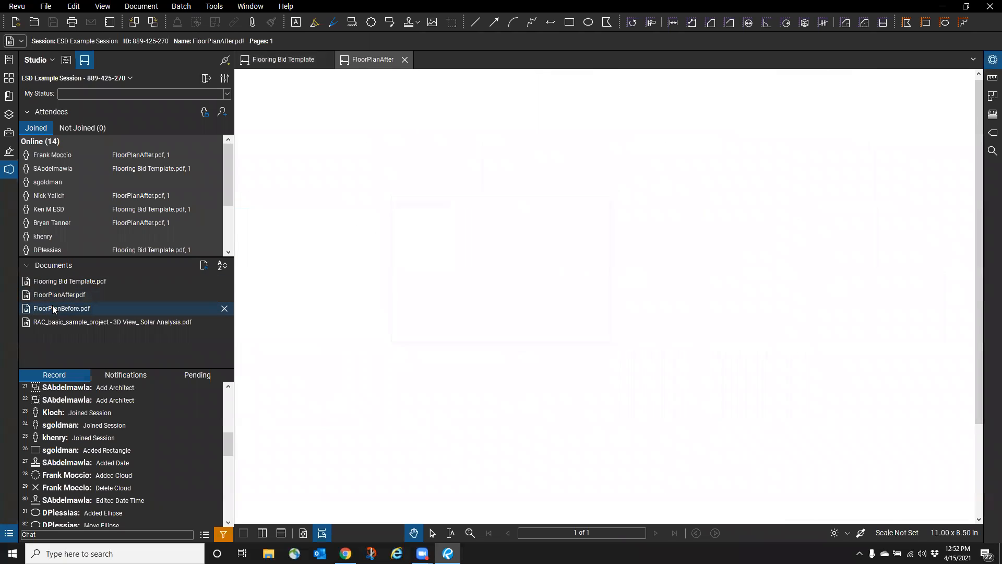
double_click(55, 308)
left_click(136, 7)
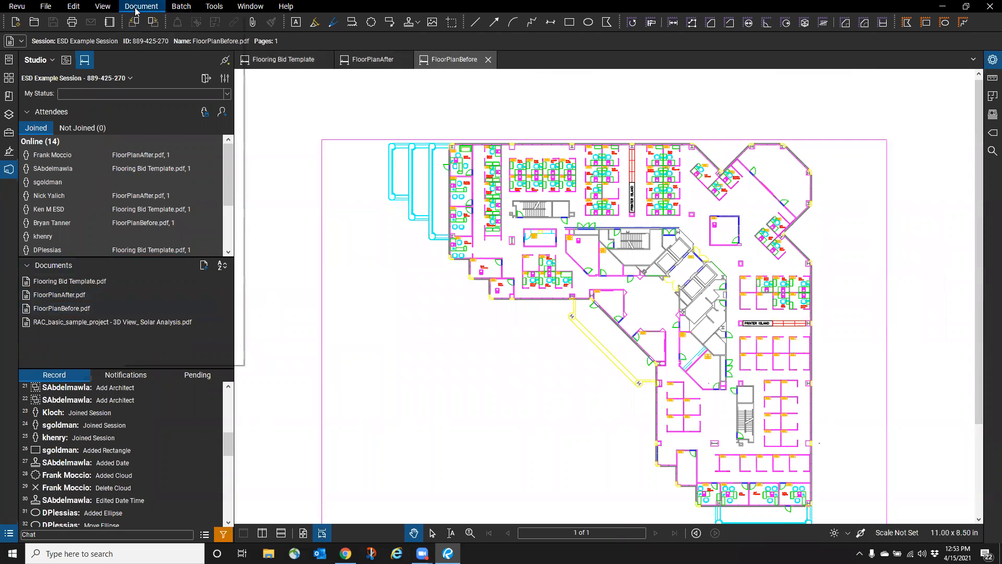
left_click(151, 220)
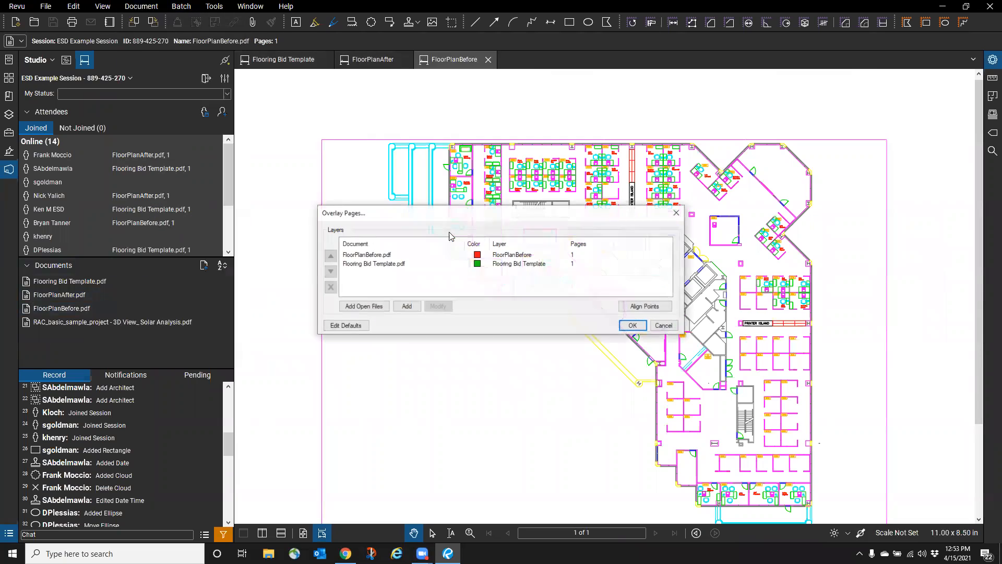
left_click(368, 308)
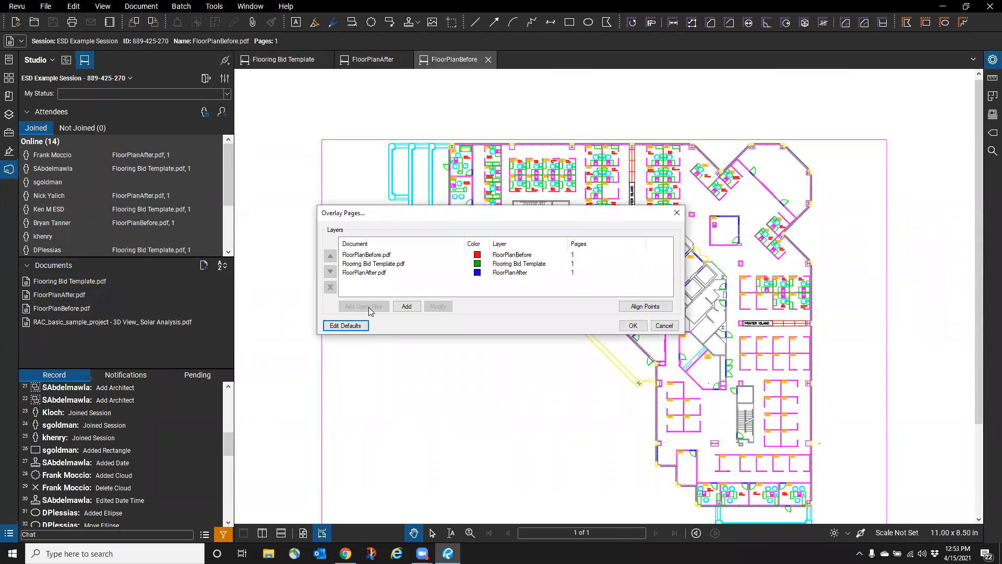
left_click(362, 266)
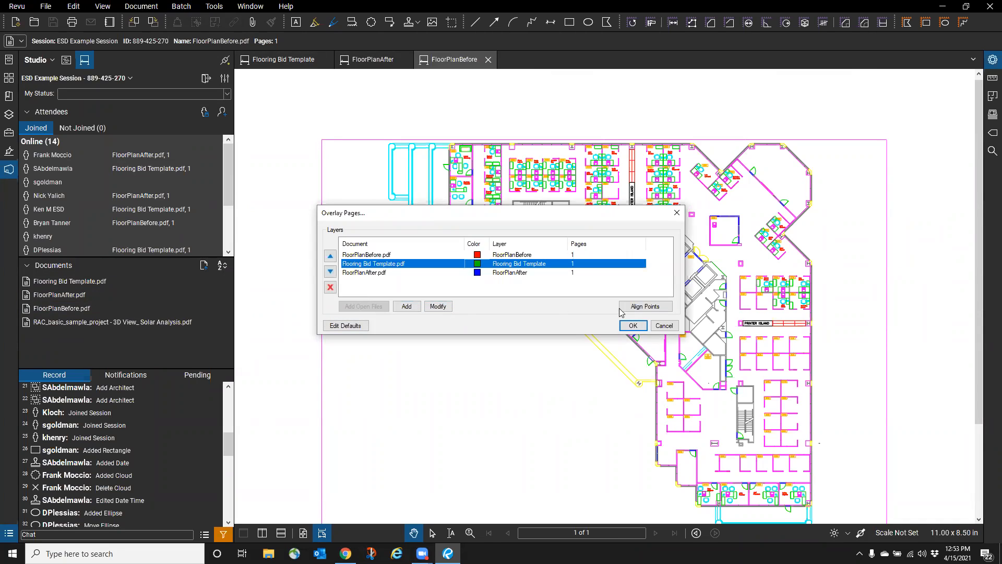
left_click(330, 287)
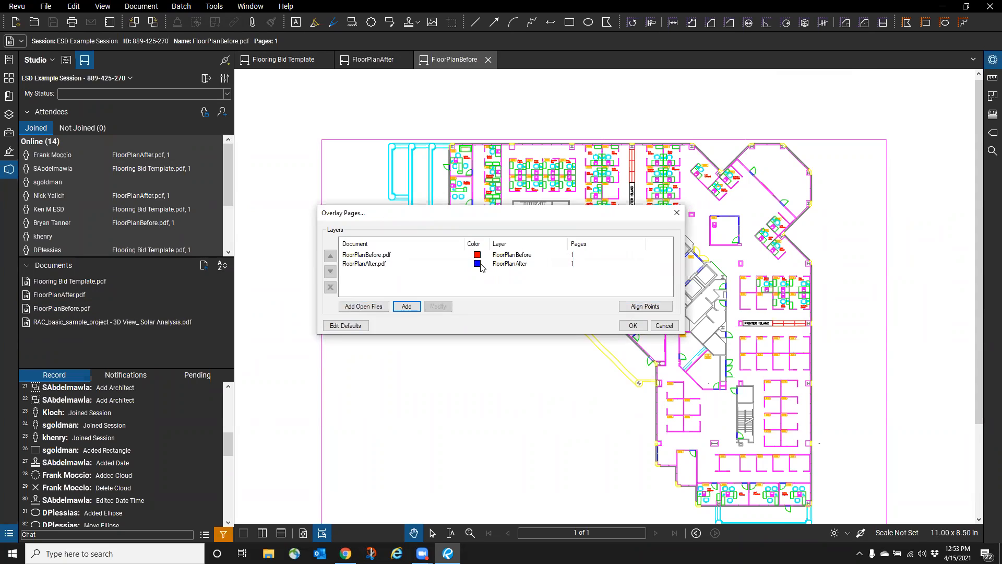
left_click(633, 326)
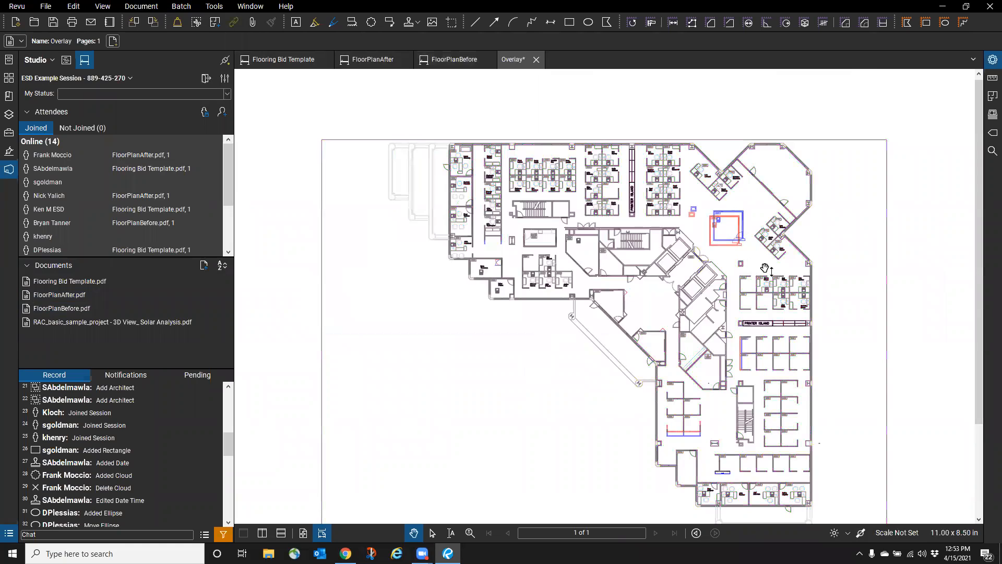
- Zoom into the overlay's red/blue differences, review the Markups List, and close Overlay.pdf
scroll(756, 236, "up", 1)
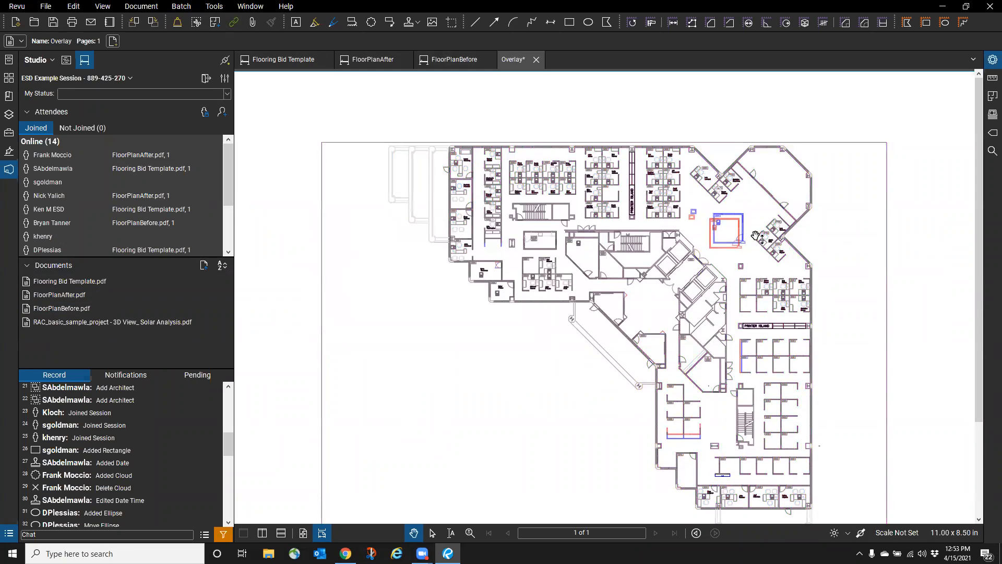
scroll(756, 236, "up", 10)
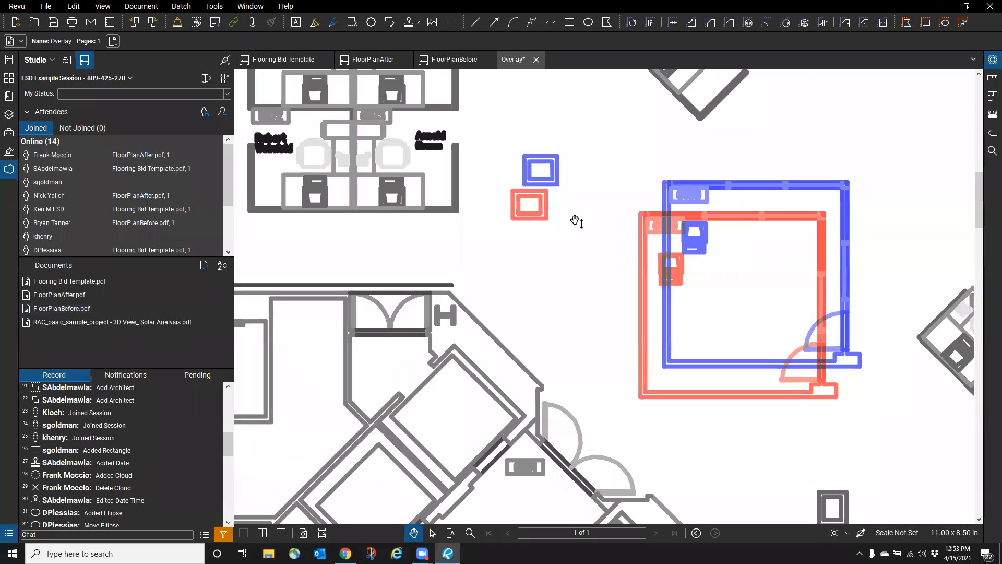
scroll(817, 285, "up", 2)
scroll(830, 377, "up", 2)
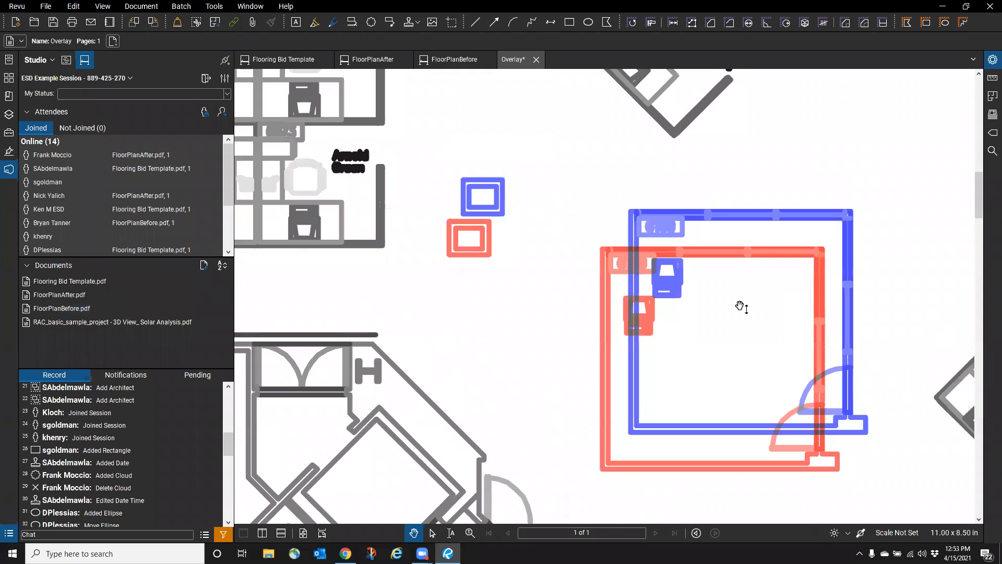
left_click(9, 533)
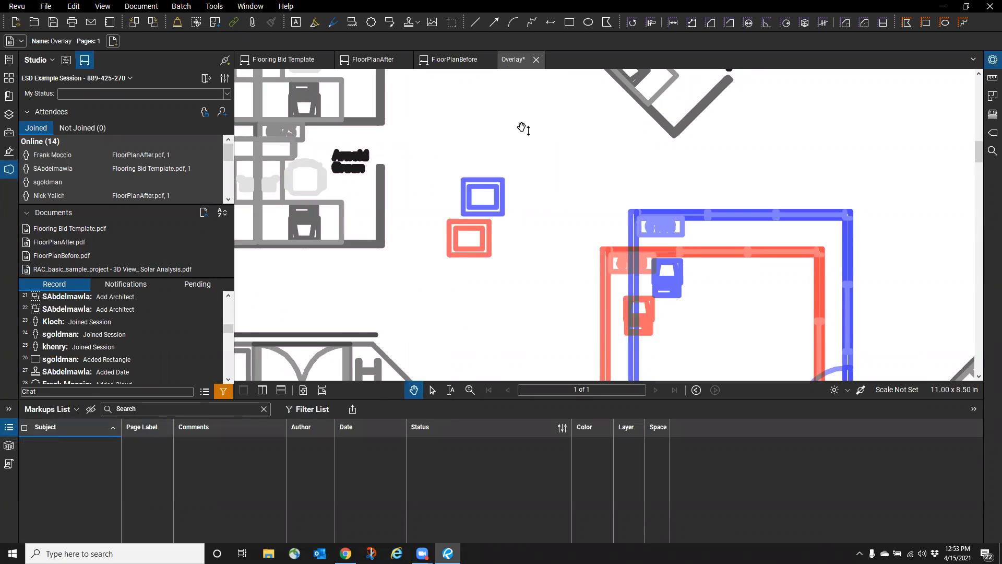
mouse_move(95, 258)
left_click(536, 59)
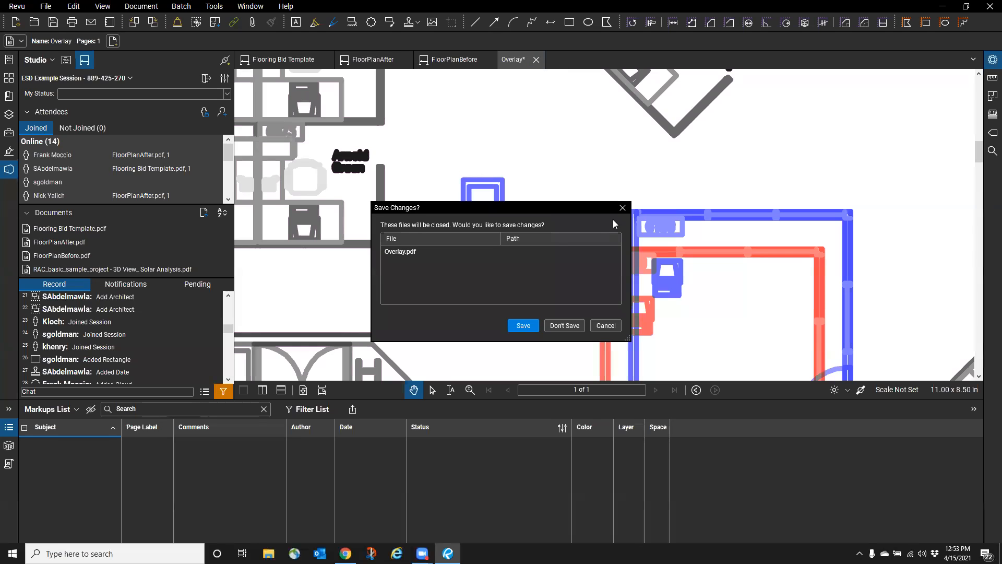
- Discard Overlay.pdf changes and hide the Markups List to view FloorPlanBefore
left_click(563, 325)
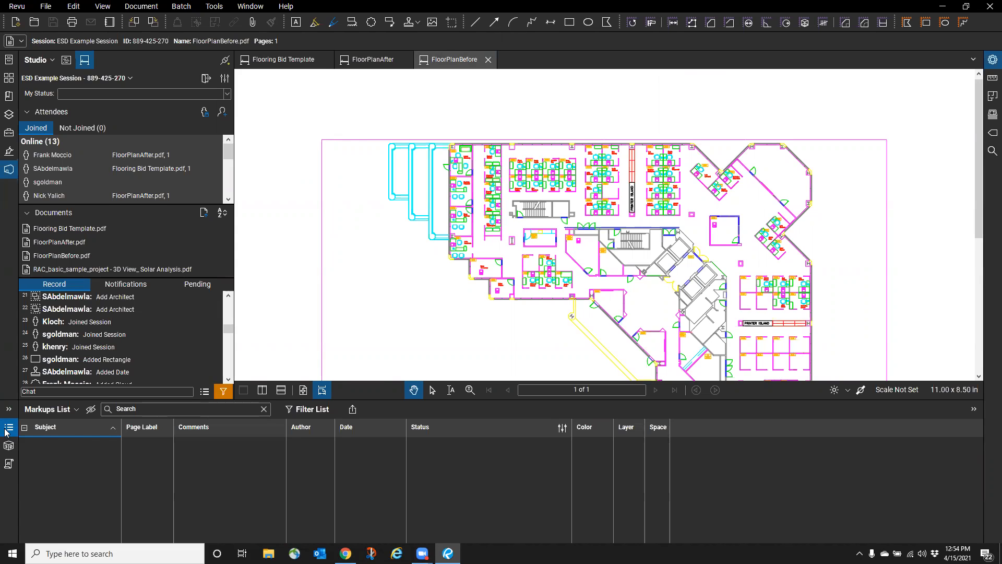
left_click(6, 430)
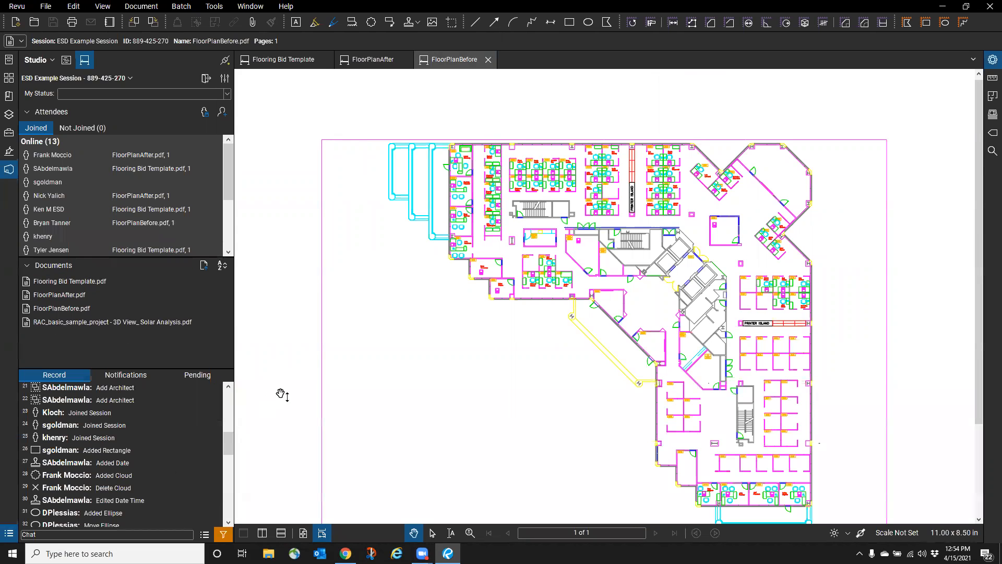
scroll(418, 379, "down", 3)
scroll(418, 376, "up", 2)
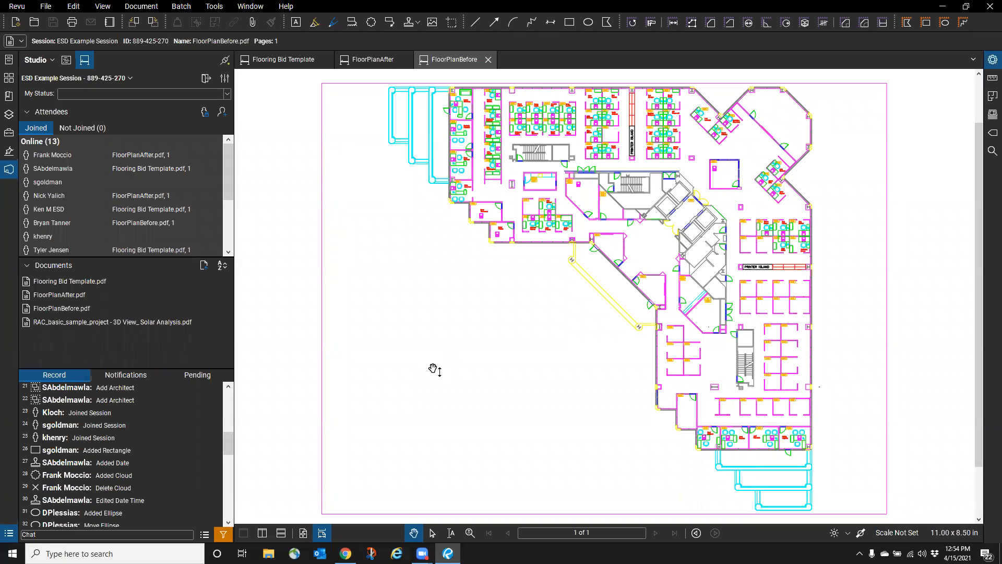
- Display the entire Flooring Bid Template sheet with its flooring legend and open the Markups List
left_click(297, 62)
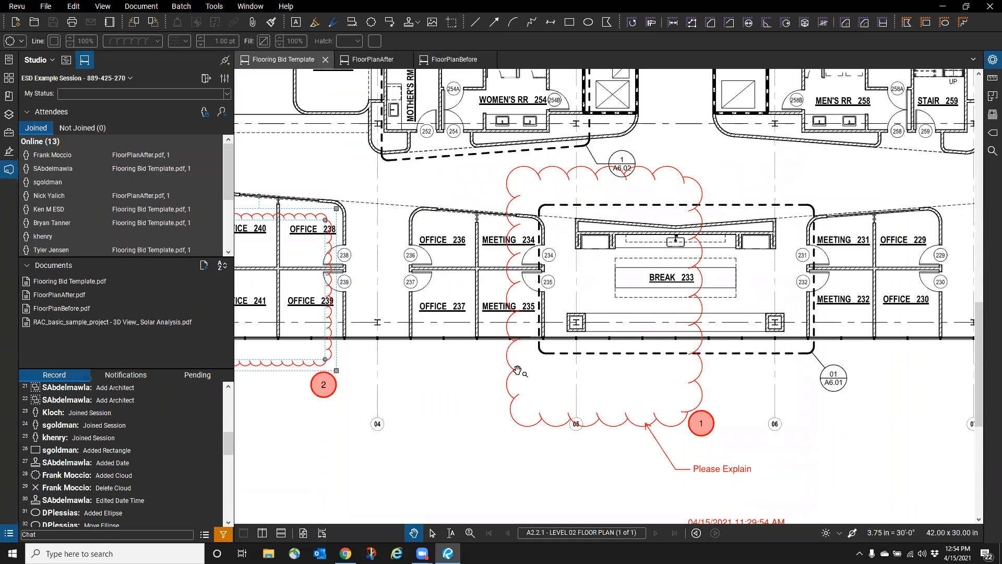
scroll(522, 372, "up", 3)
scroll(578, 384, "down", 4)
scroll(580, 386, "down", 4)
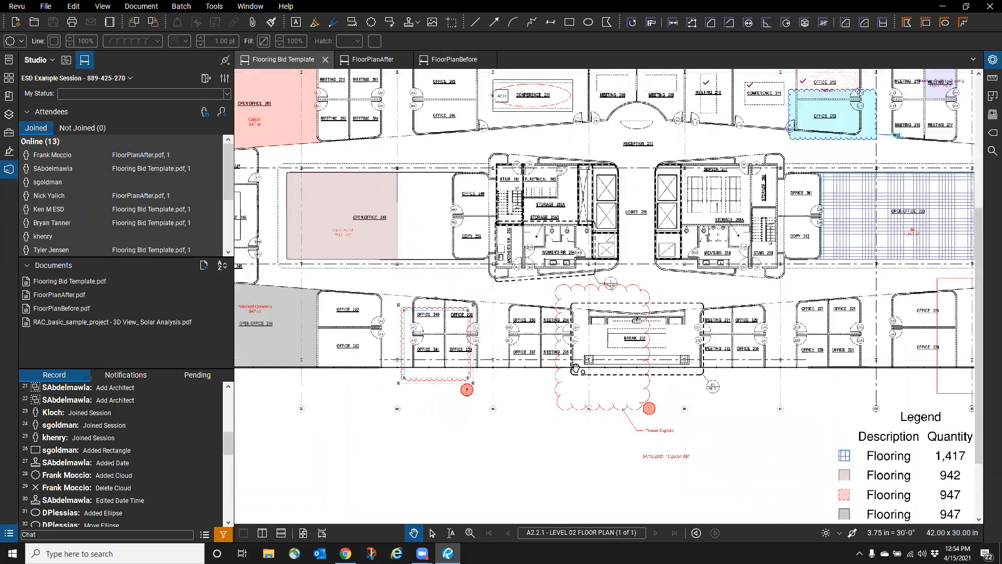
scroll(304, 339, "up", 1)
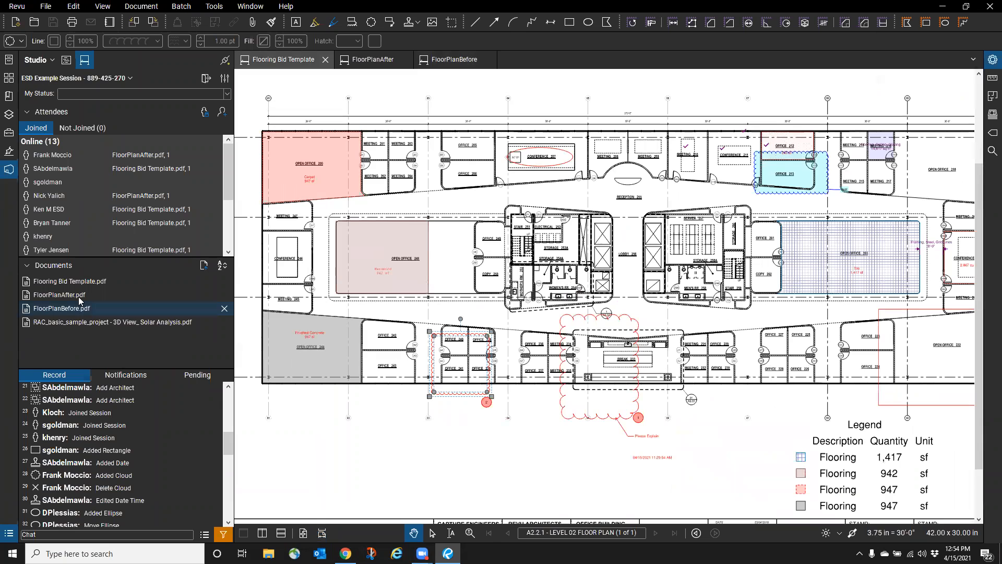
mouse_move(84, 283)
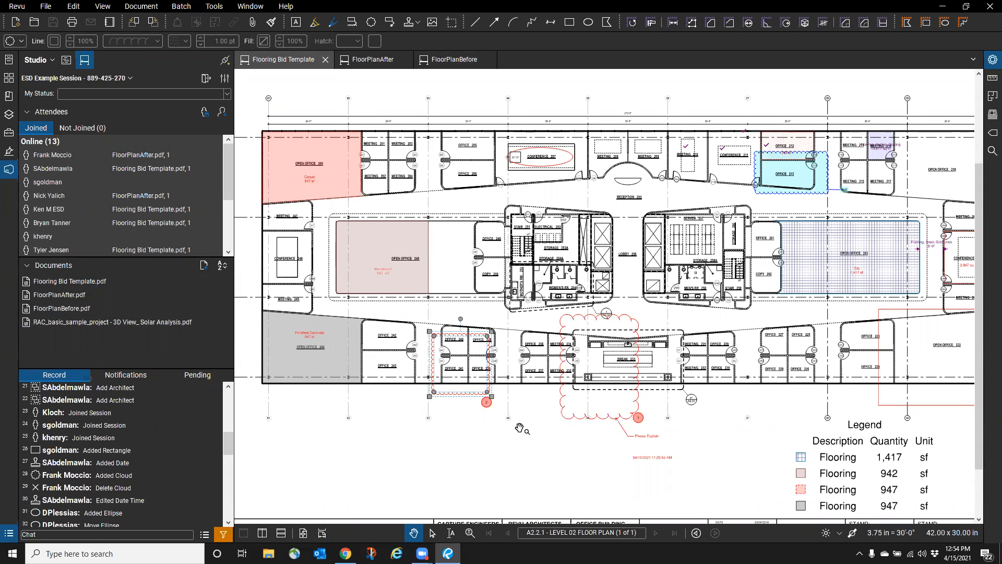
left_click(7, 534)
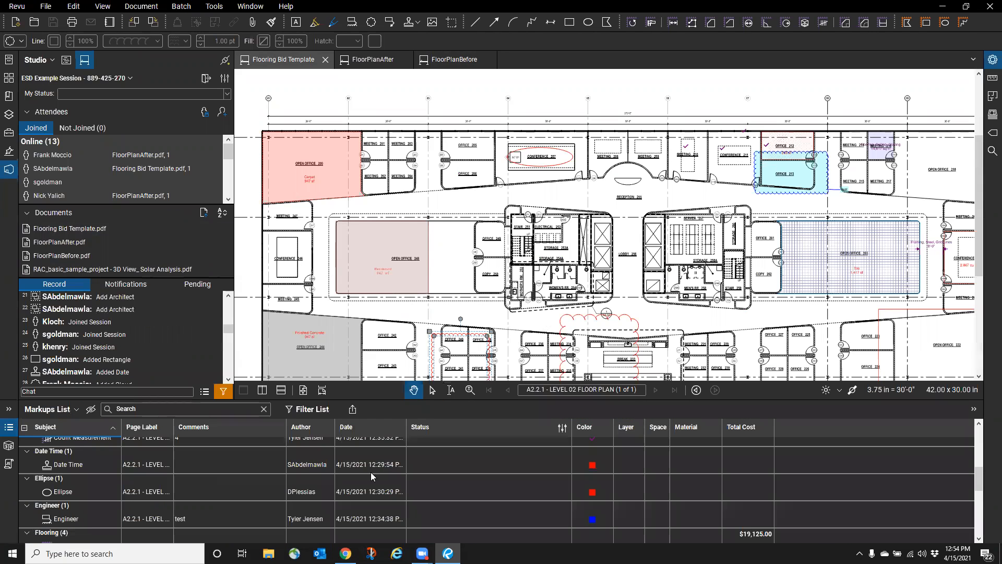
- Turn on the markups filter row and apply the saved Completed filter, declining to delete it
left_click(311, 409)
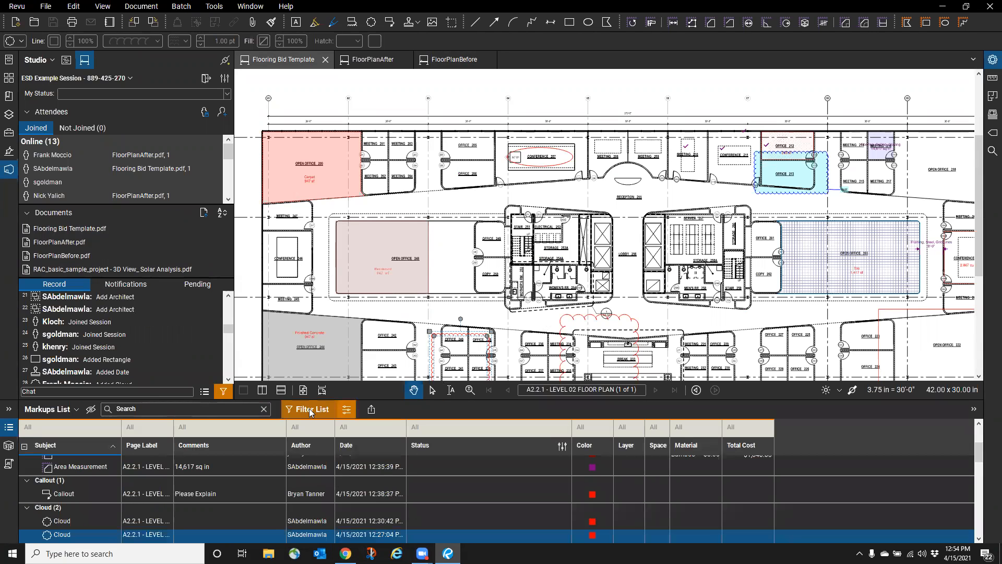
left_click(348, 411)
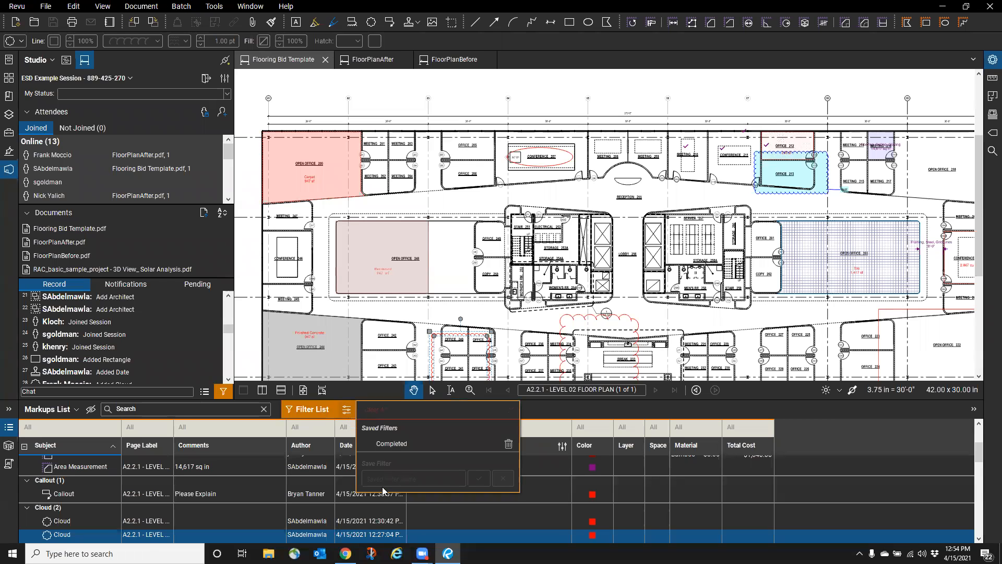
left_click(403, 444)
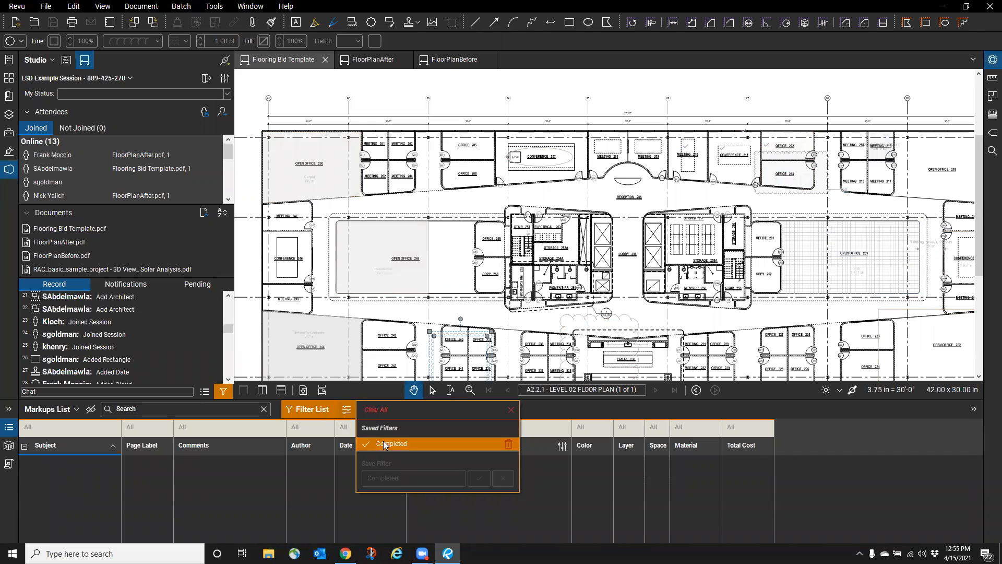
left_click(507, 444)
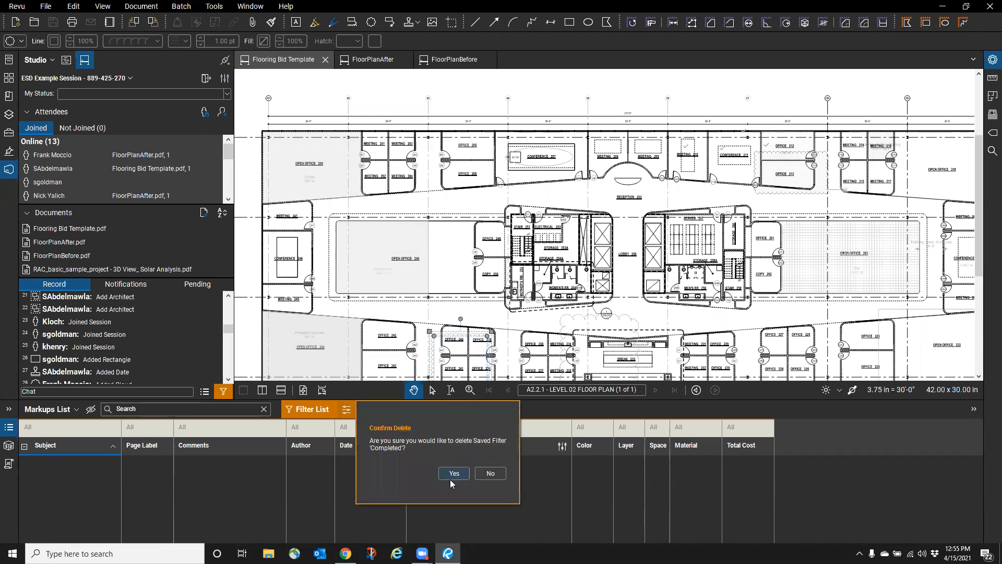
left_click(490, 473)
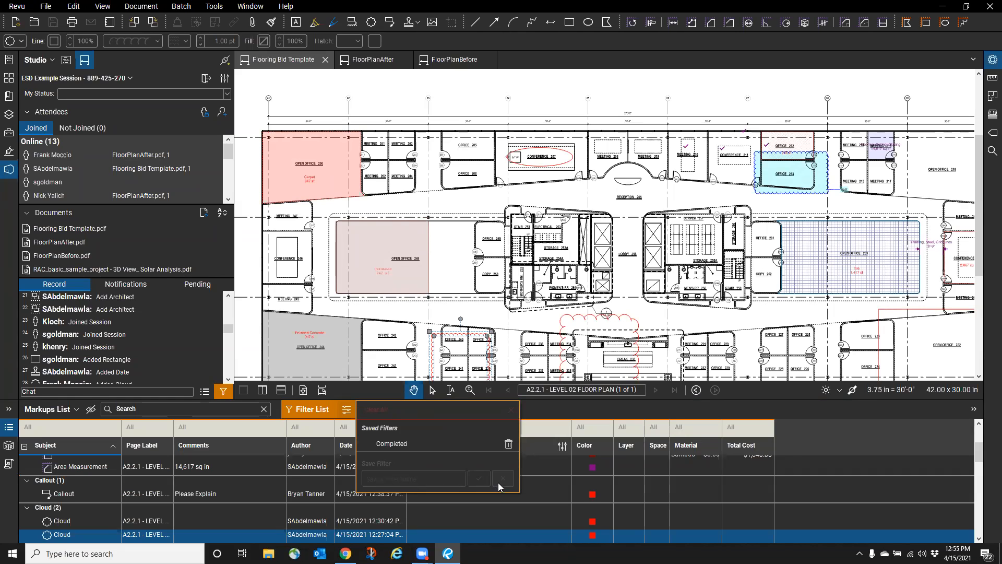
left_click(527, 340)
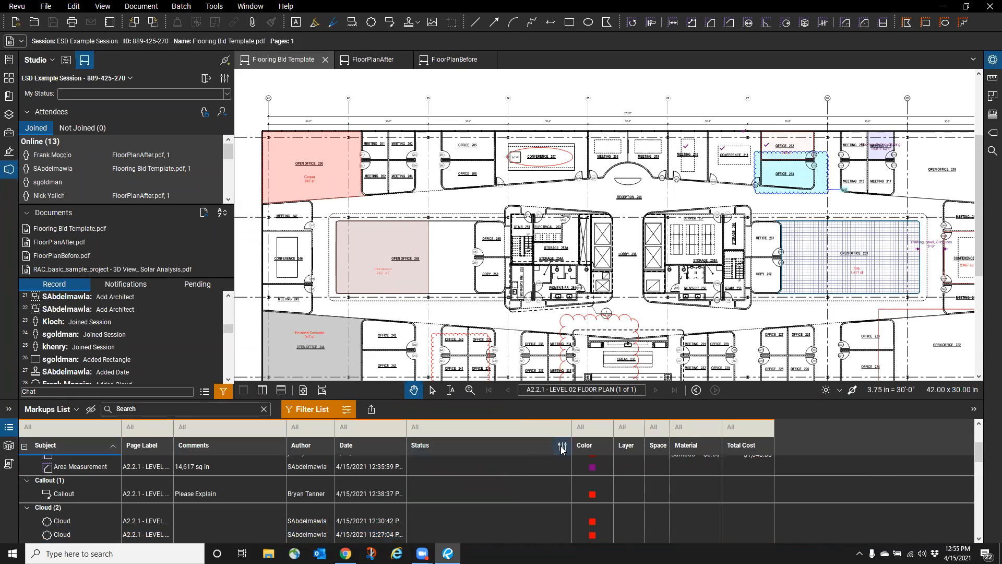
- Check the Area Measurement's status options and saved filters, then switch off list filtering
left_click(502, 467)
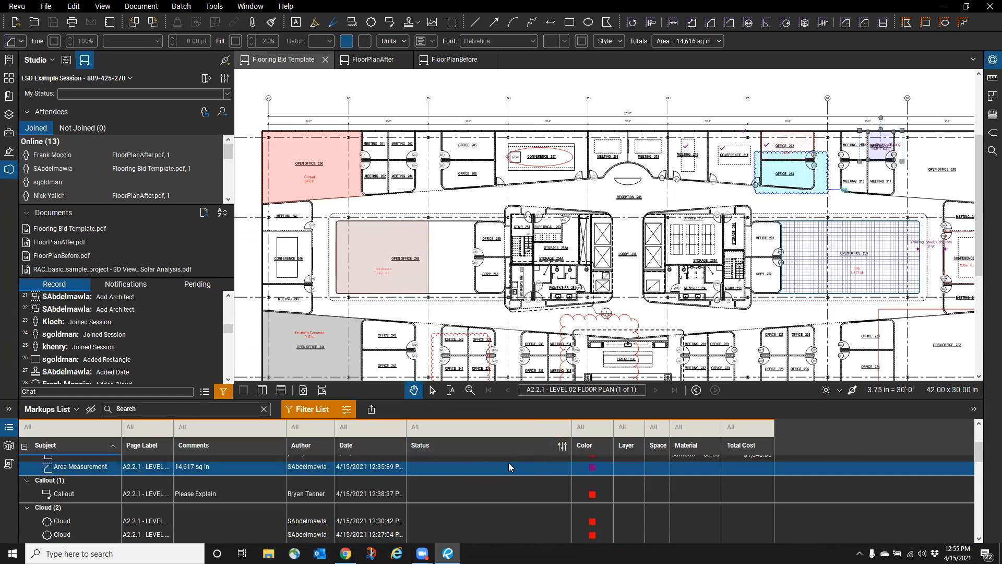
left_click(536, 470)
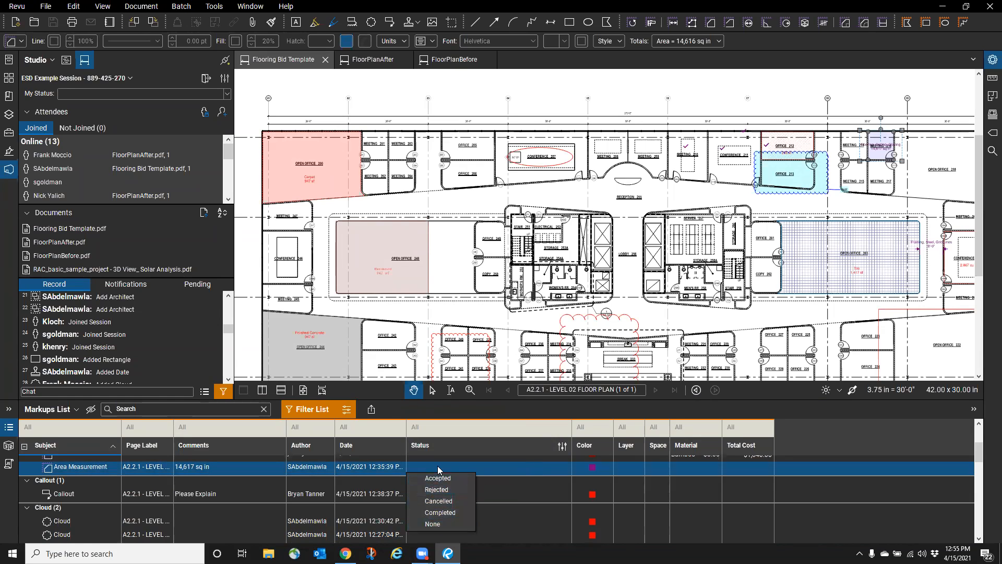
right_click(525, 475)
left_click(457, 463)
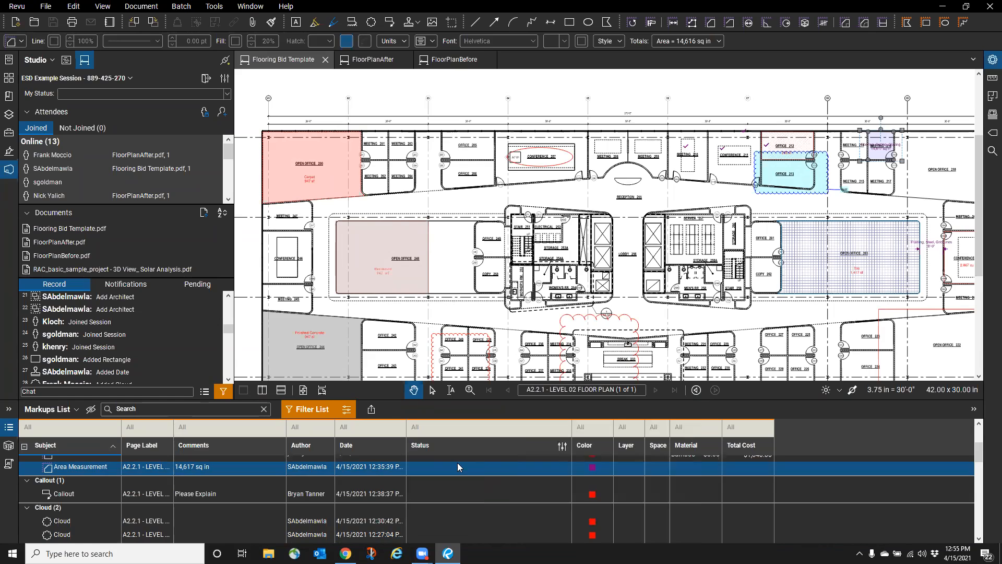
left_click(458, 474)
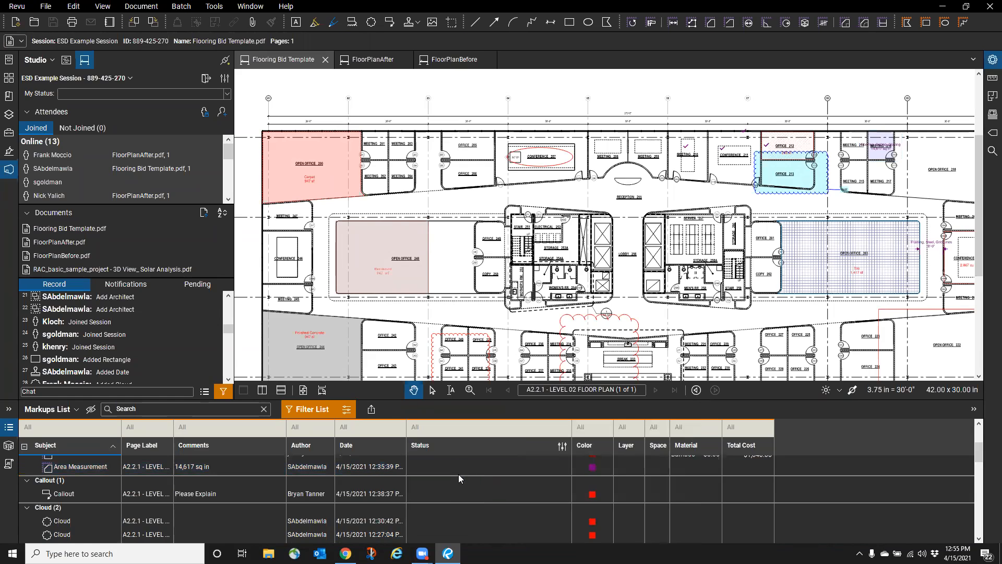
left_click(346, 413)
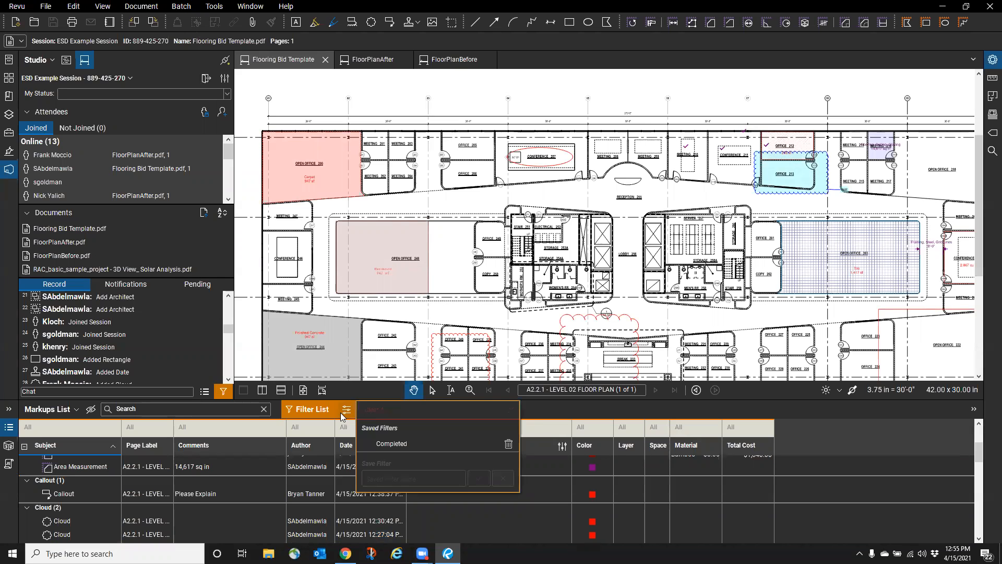
left_click(342, 414)
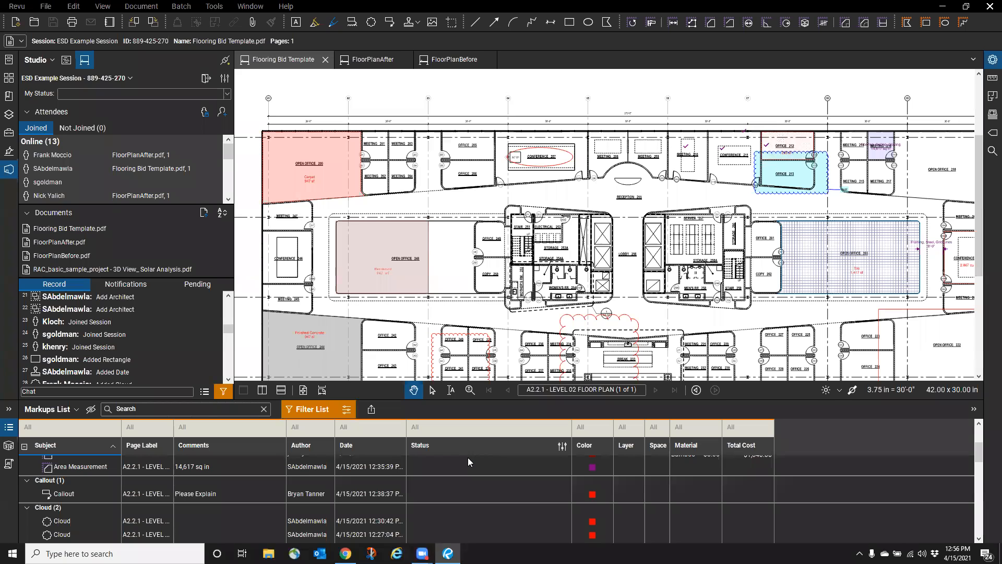
left_click(321, 410)
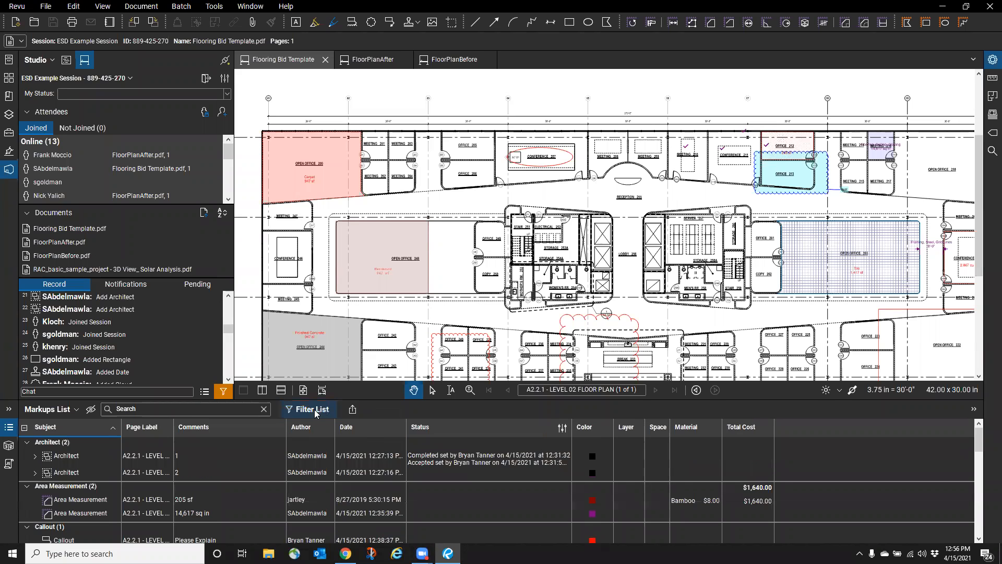
- Open a local copy of Flooring Bid Template in a new tab and show its markups
left_click(5, 430)
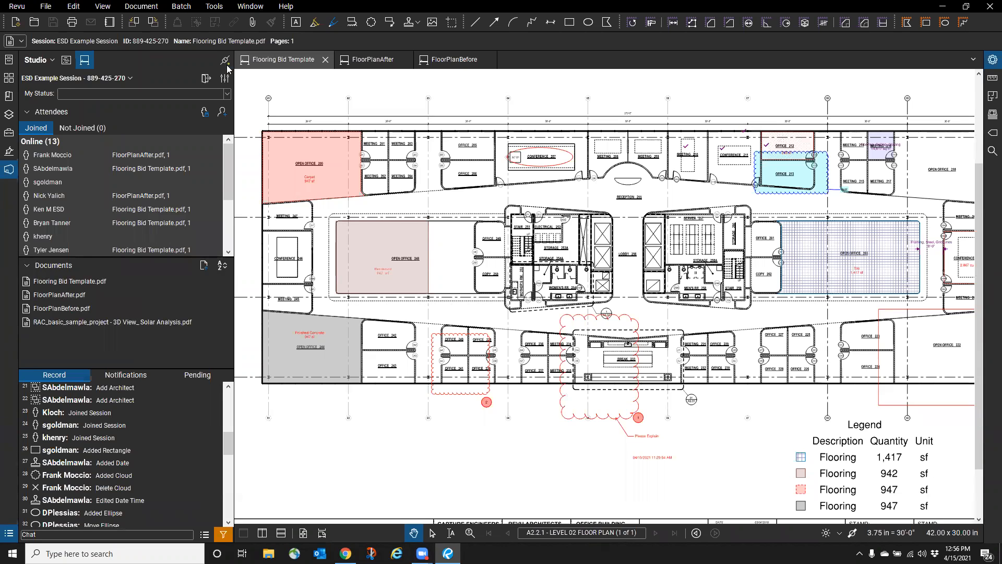
left_click(34, 22)
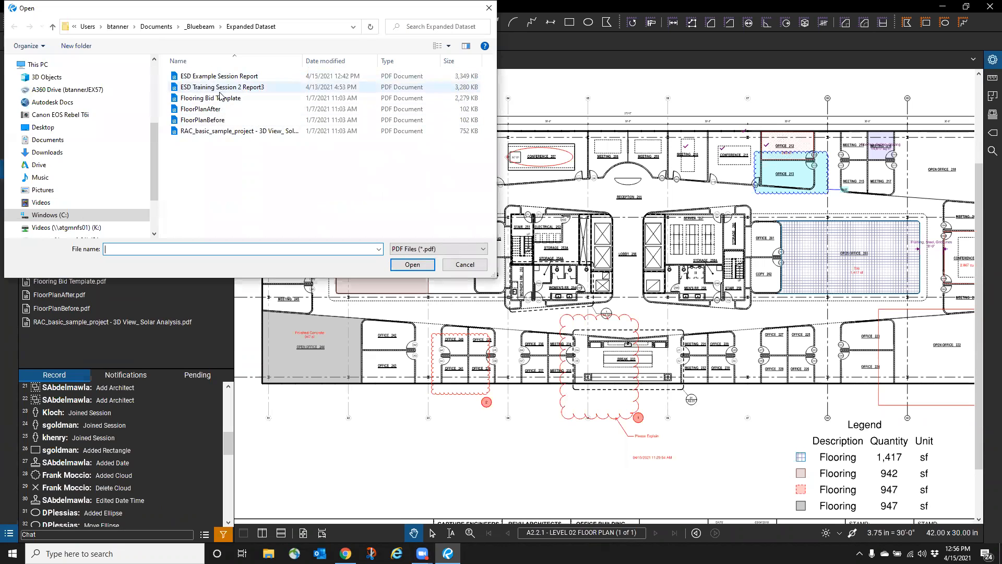
left_click(210, 97)
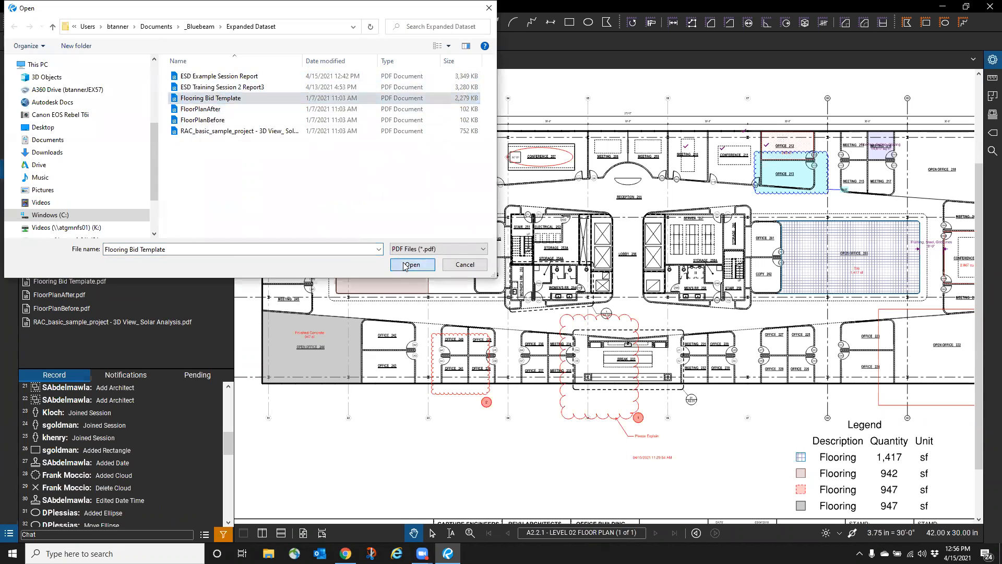
left_click(412, 264)
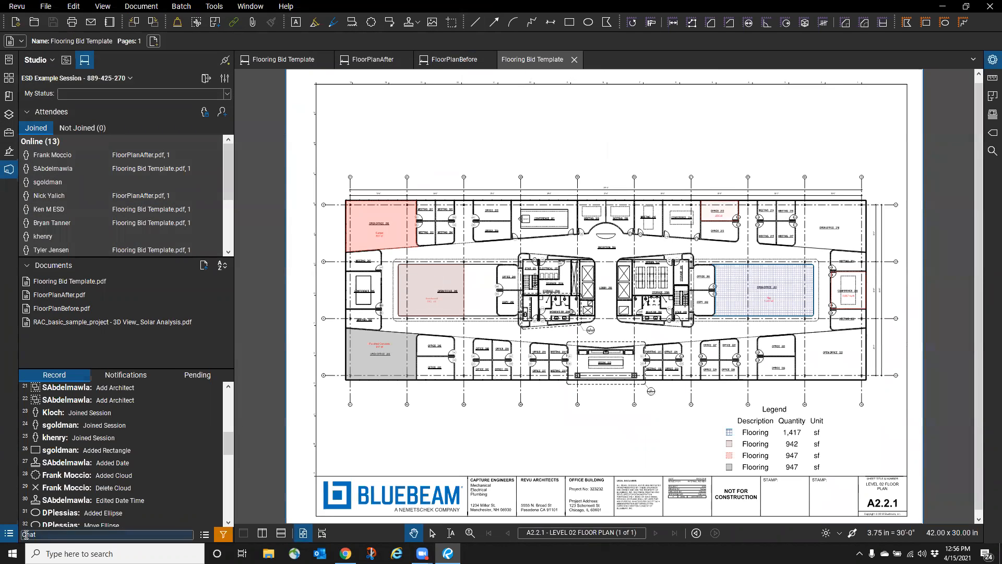
left_click(10, 536)
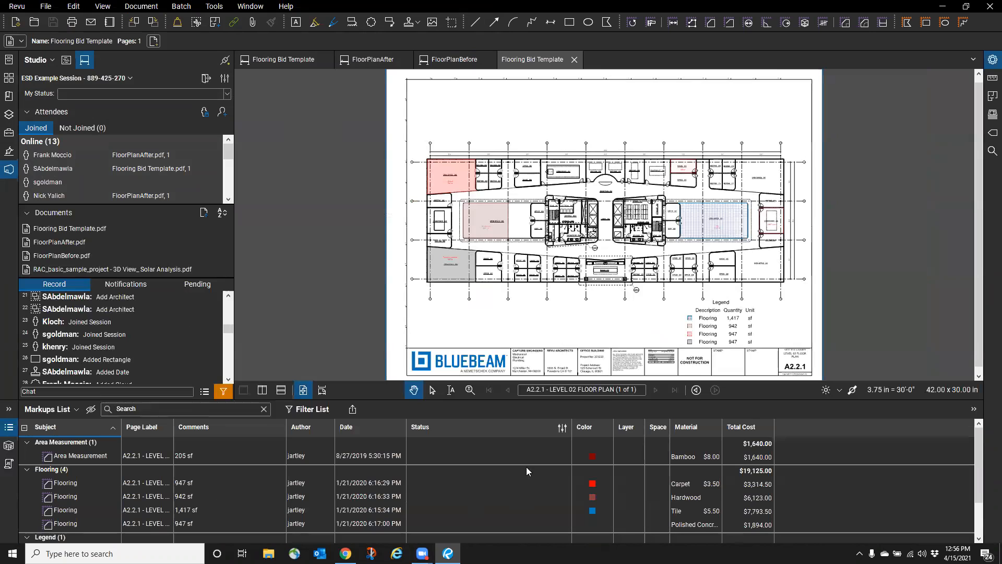
- In Manage Status, give the Completed state the colour green
left_click(562, 428)
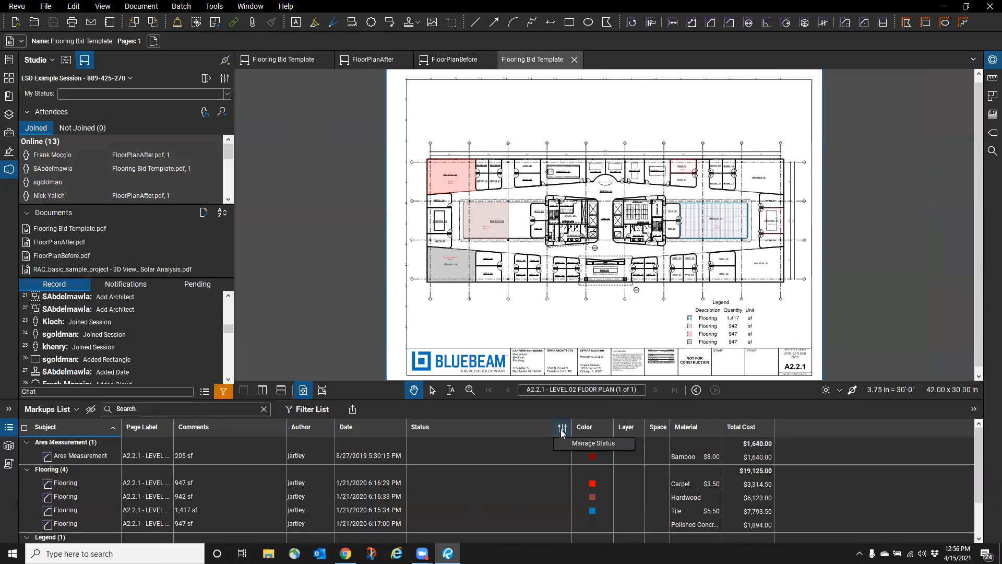
left_click(586, 443)
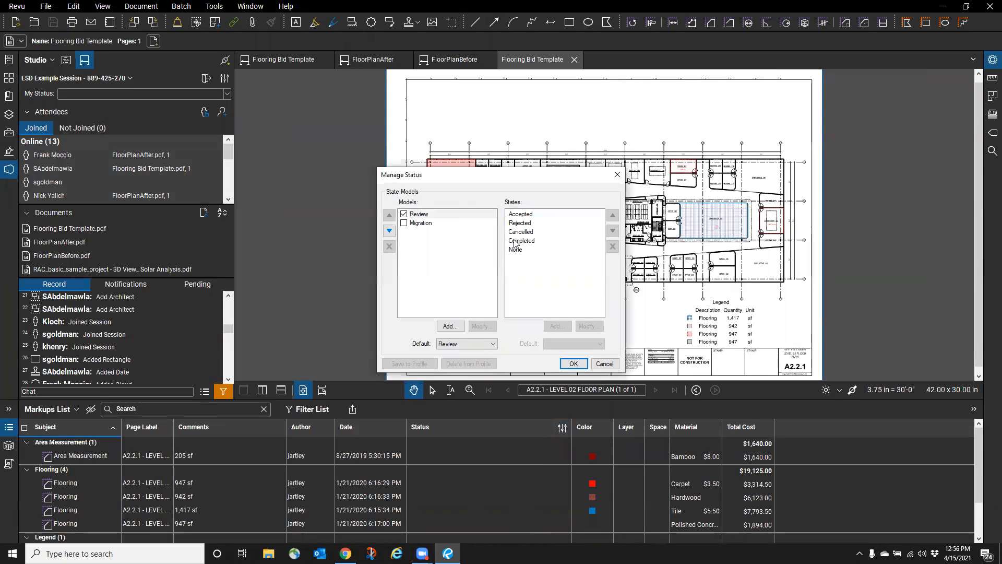
left_click(514, 241)
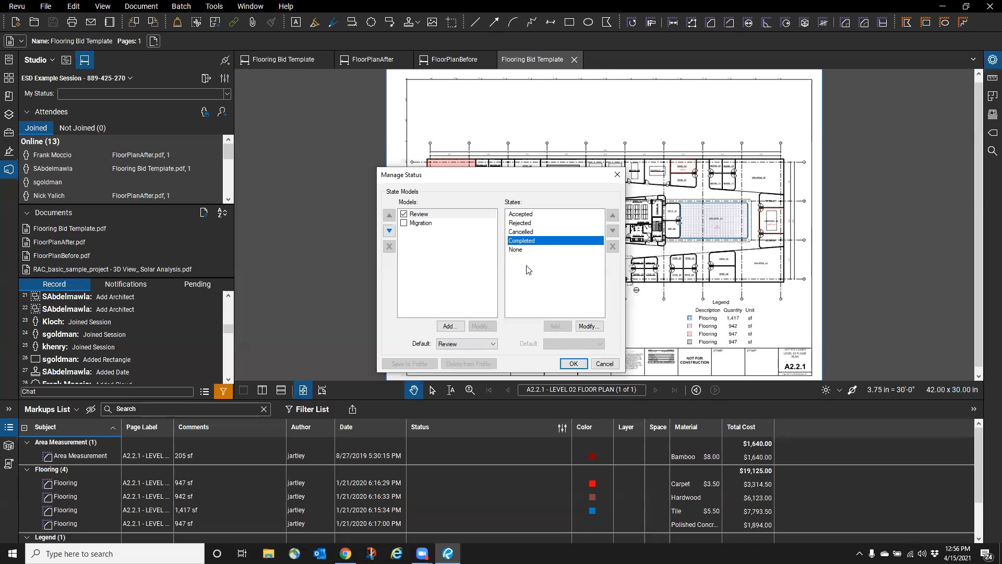
left_click(580, 330)
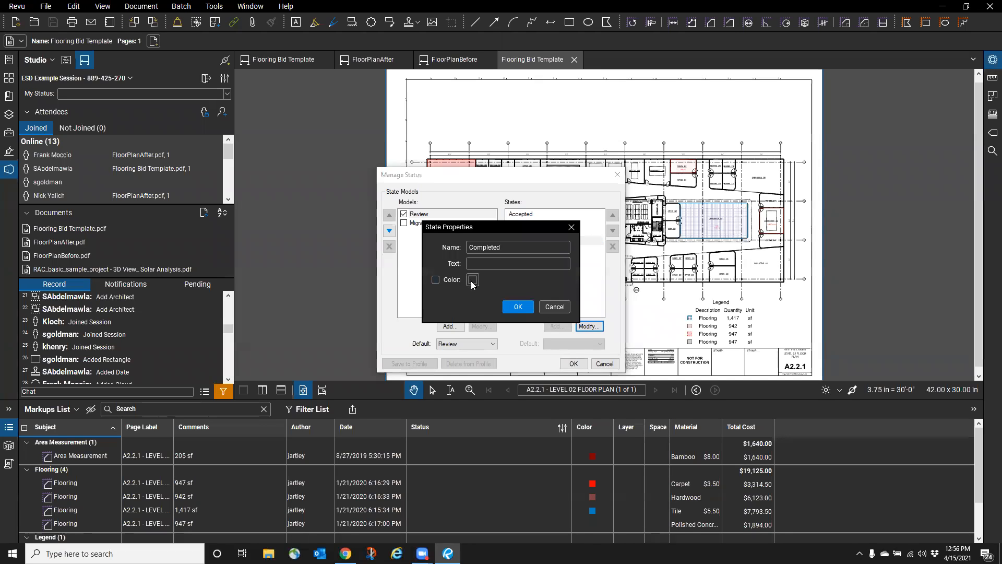
left_click(436, 280)
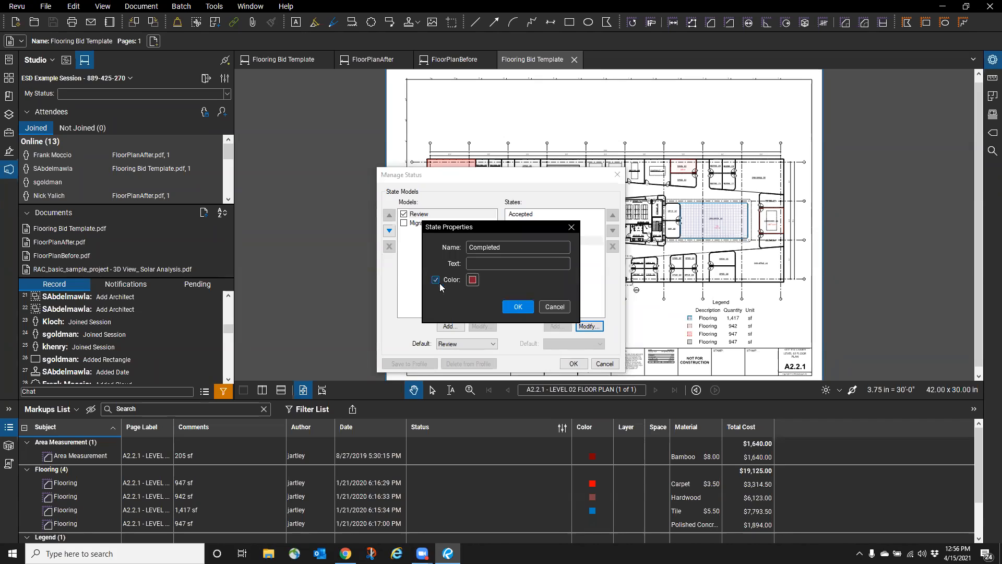
left_click(473, 280)
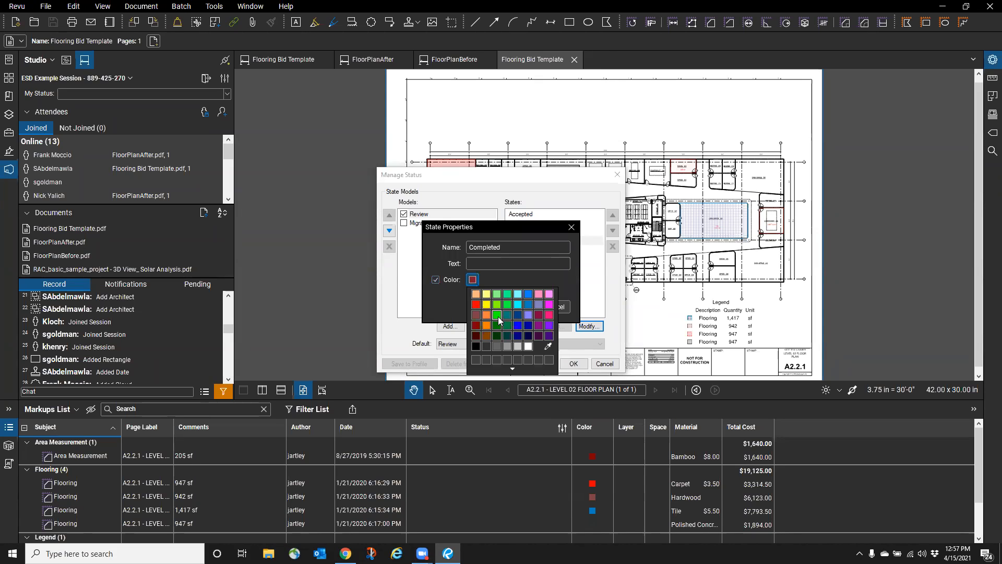
left_click(503, 327)
left_click(489, 265)
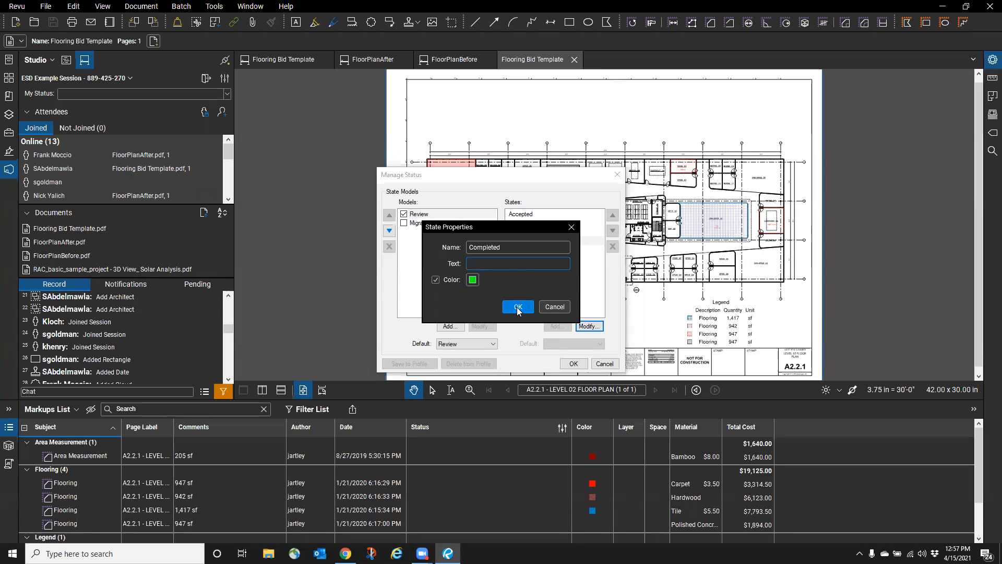
left_click(518, 309)
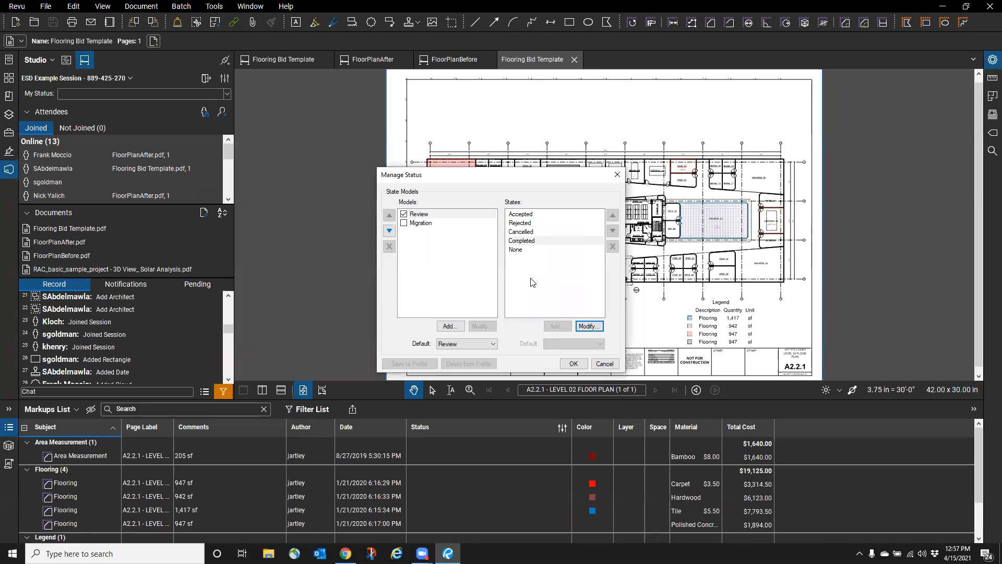
- Give the Accepted state the colour yellow
left_click(530, 215)
left_click(588, 326)
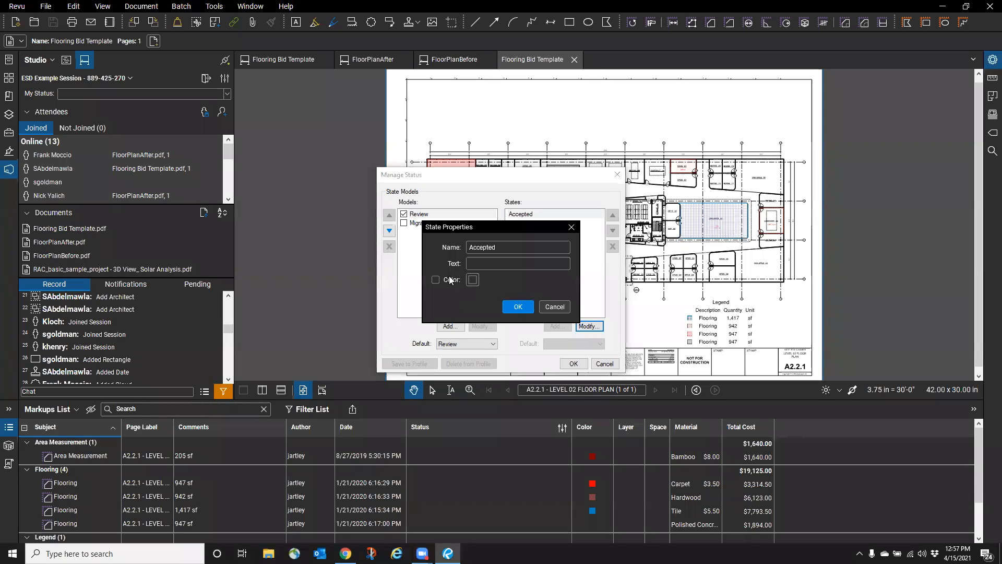
left_click(435, 280)
left_click(472, 280)
left_click(486, 309)
left_click(518, 307)
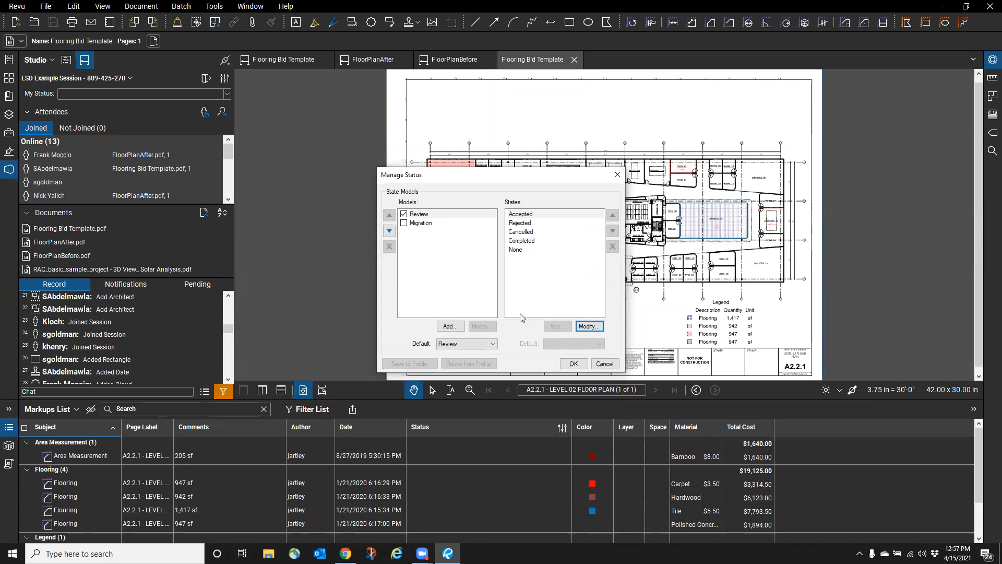
- Give the Rejected state dark red and apply the new status colours
left_click(526, 226)
left_click(589, 326)
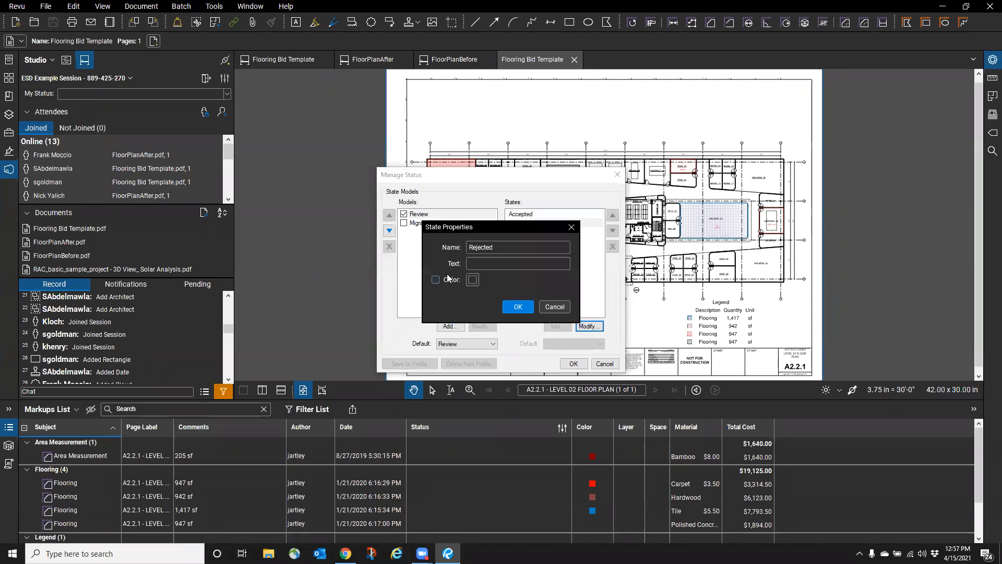
left_click(435, 279)
left_click(472, 281)
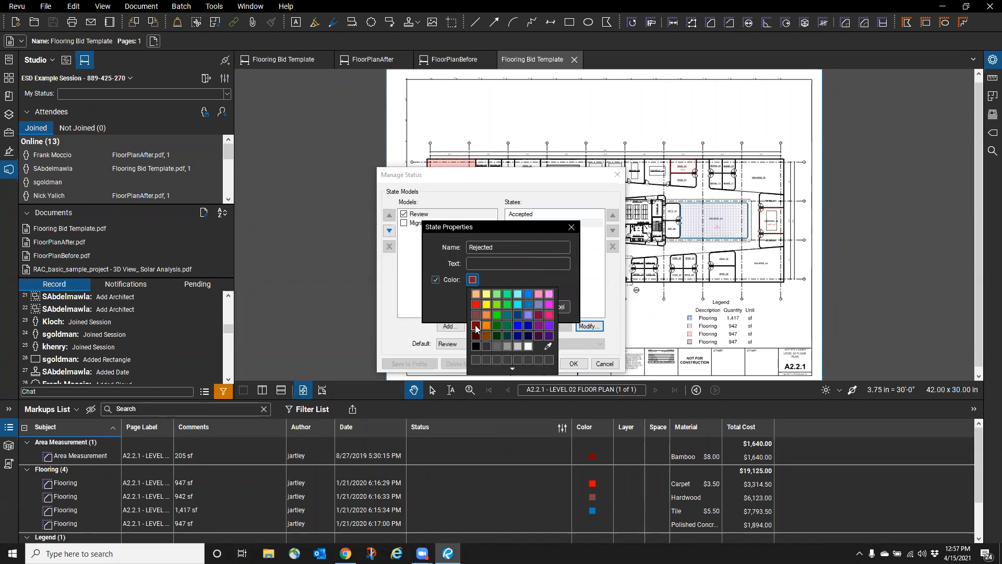
left_click(478, 329)
left_click(516, 307)
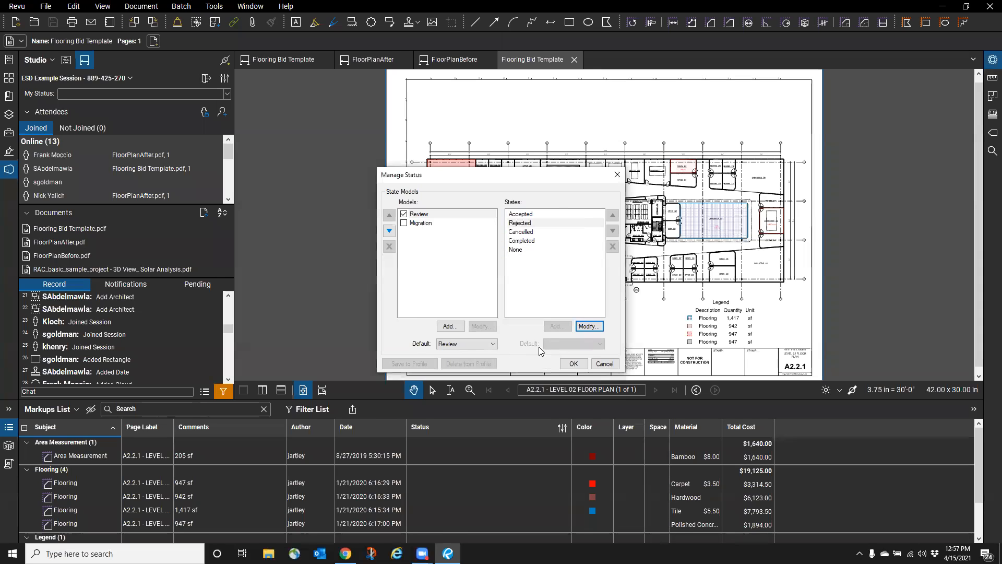
left_click(573, 364)
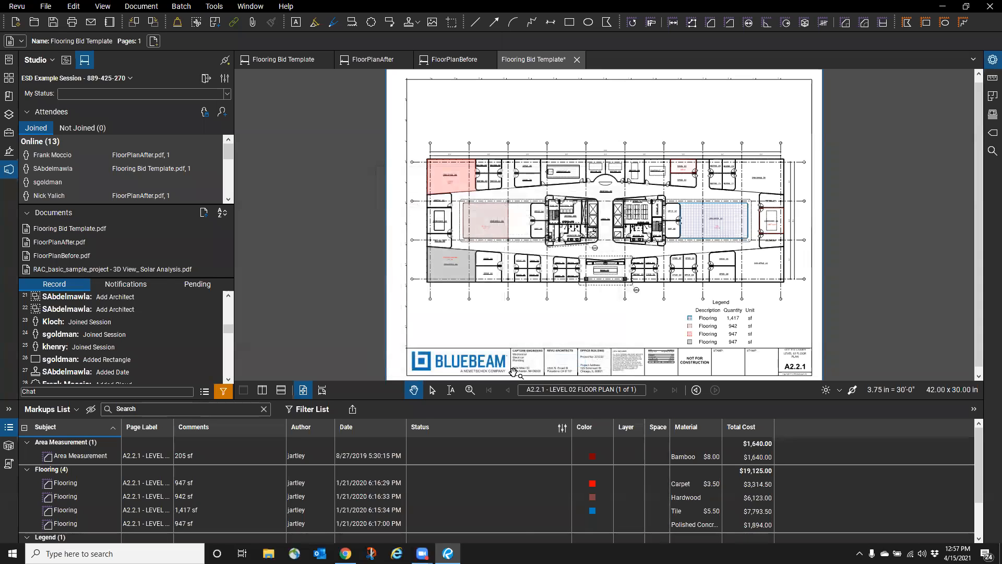
left_click(524, 458)
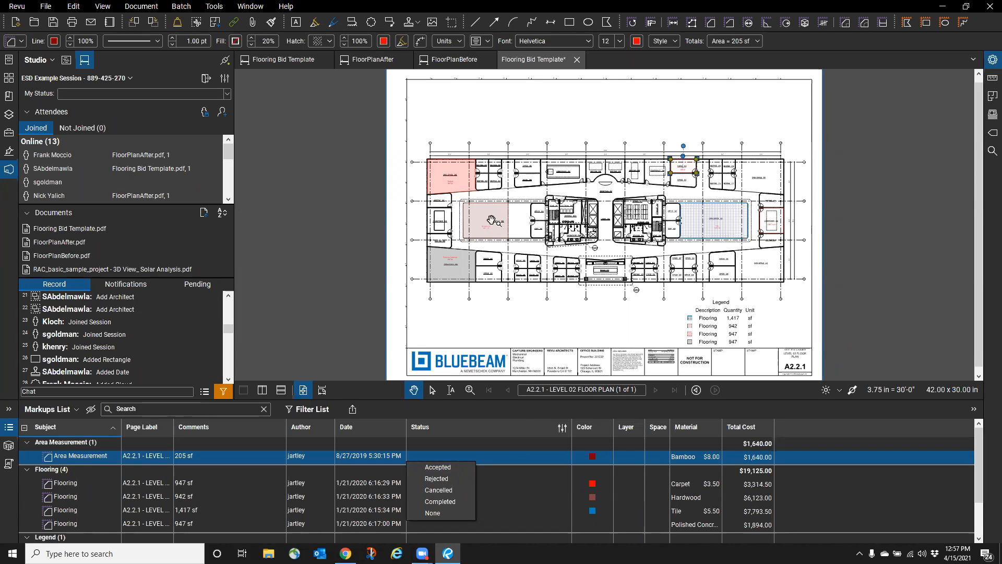
- Select the first Flooring markup's subject text, leaving it unchanged
left_click(67, 483)
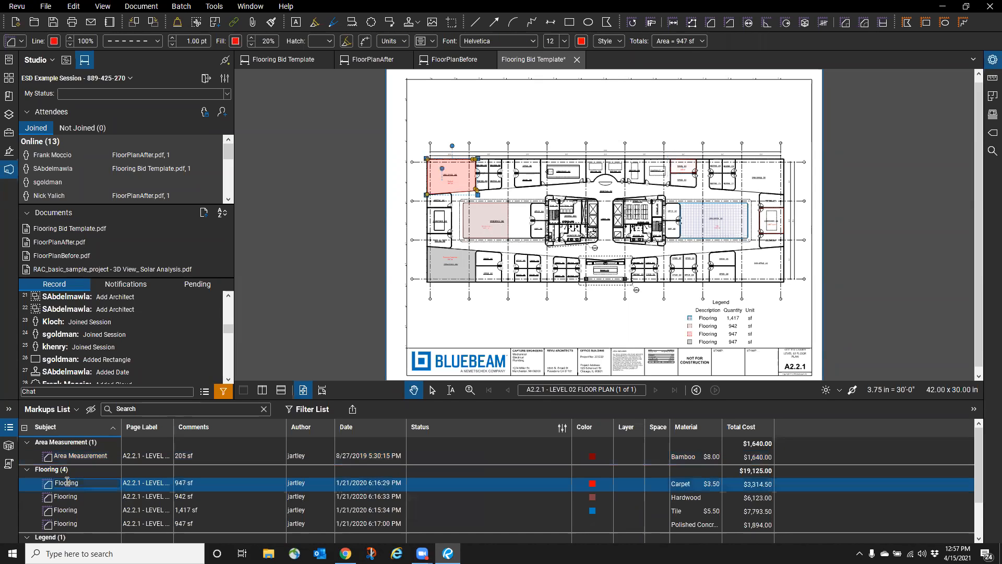
double_click(67, 481)
right_click(66, 480)
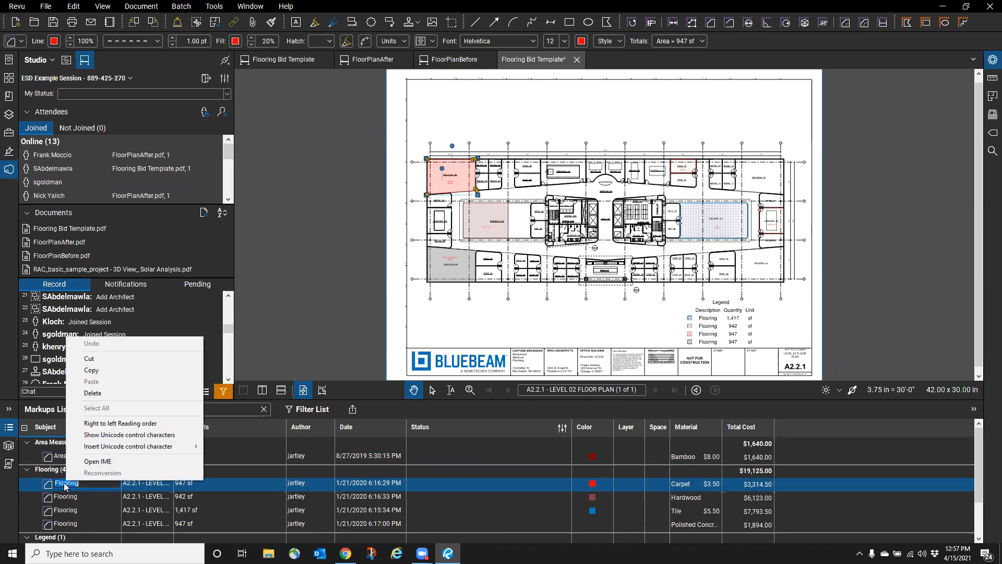
left_click(65, 485)
left_click(131, 486)
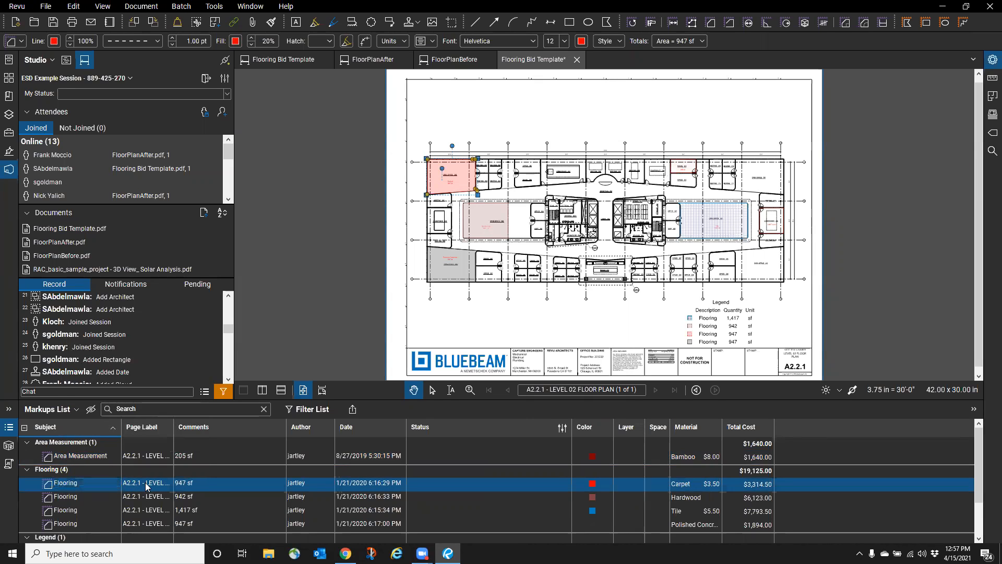
- Mark the 947 sf Flooring markup Completed, then undo that and deselect it
right_click(548, 485)
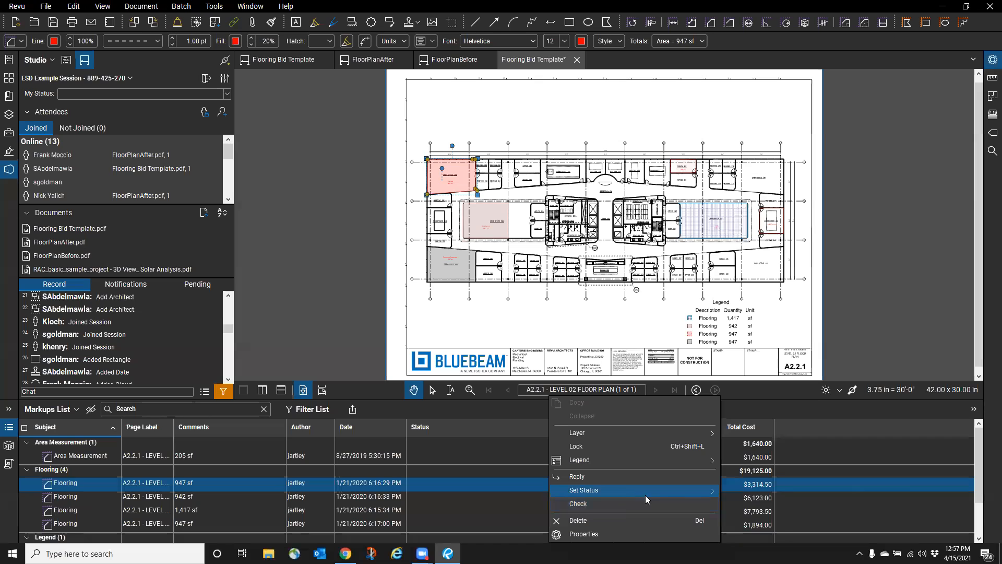
mouse_move(645, 492)
left_click(755, 523)
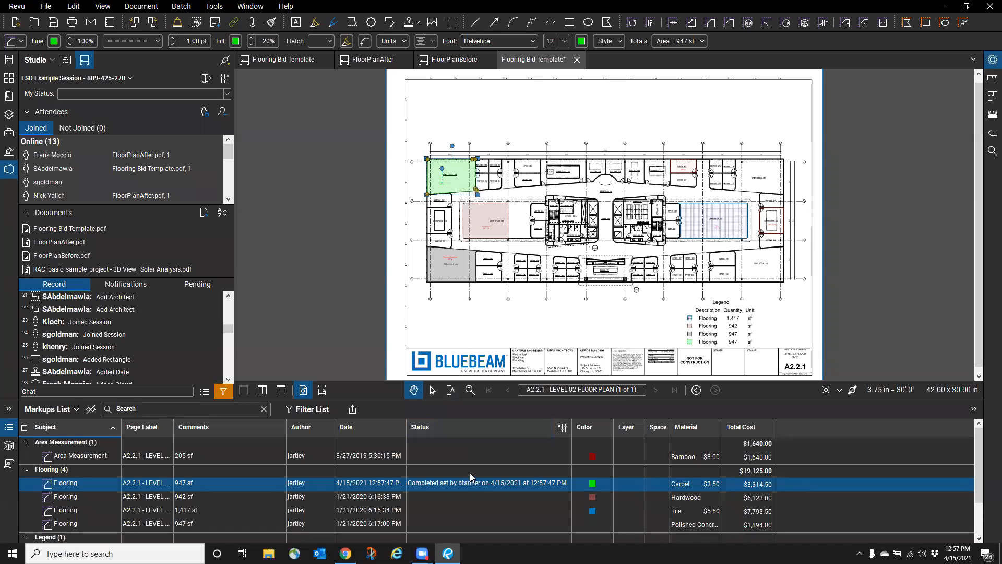
key("ctrl+z")
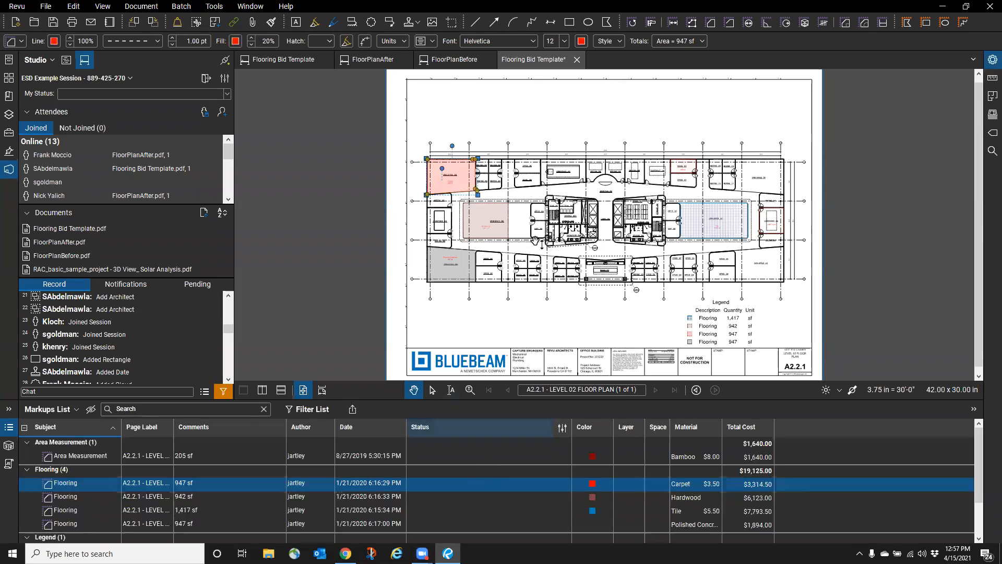
left_click(623, 91)
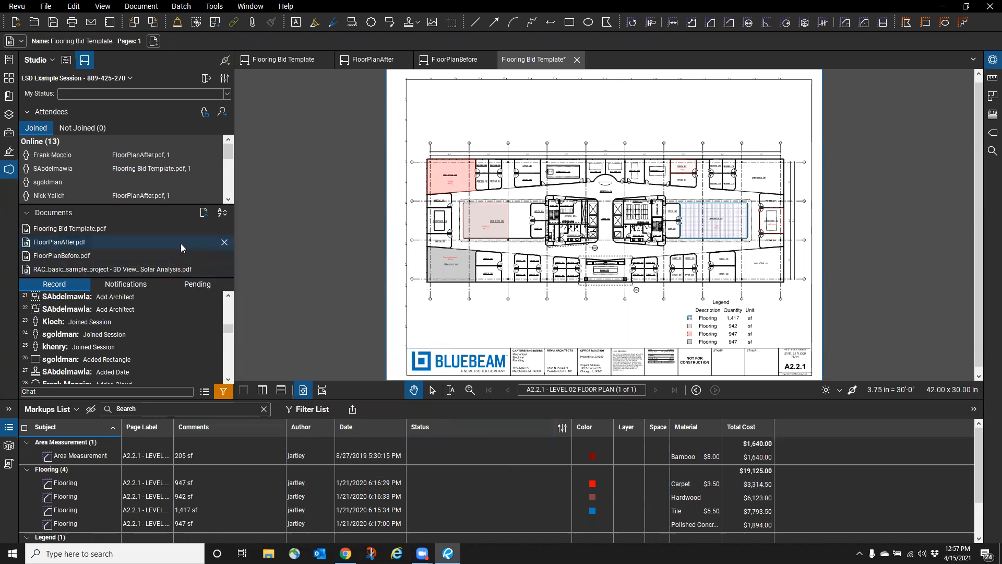
- Save the flooring template and close the extra Flooring Bid Template tab
left_click(10, 426)
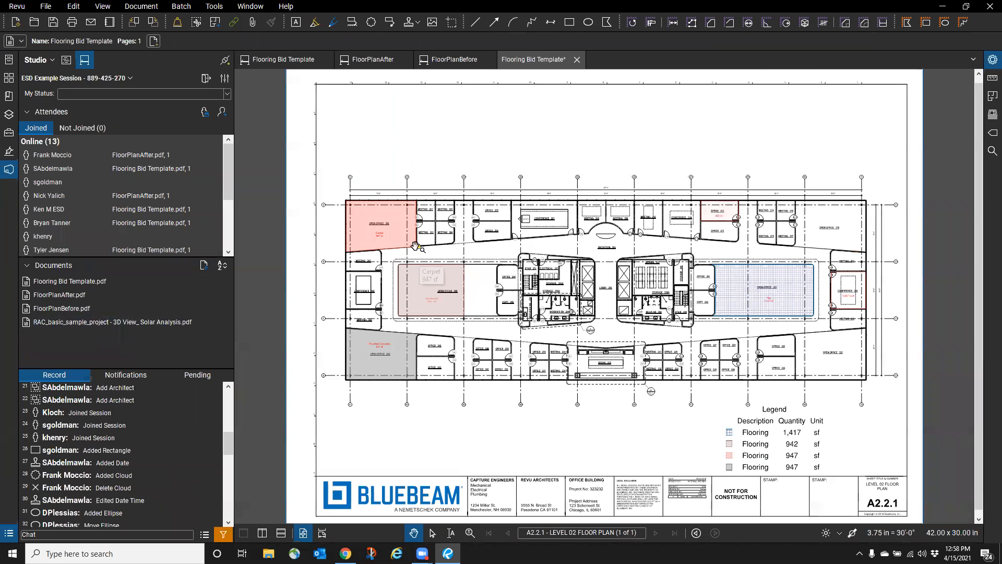
left_click(54, 22)
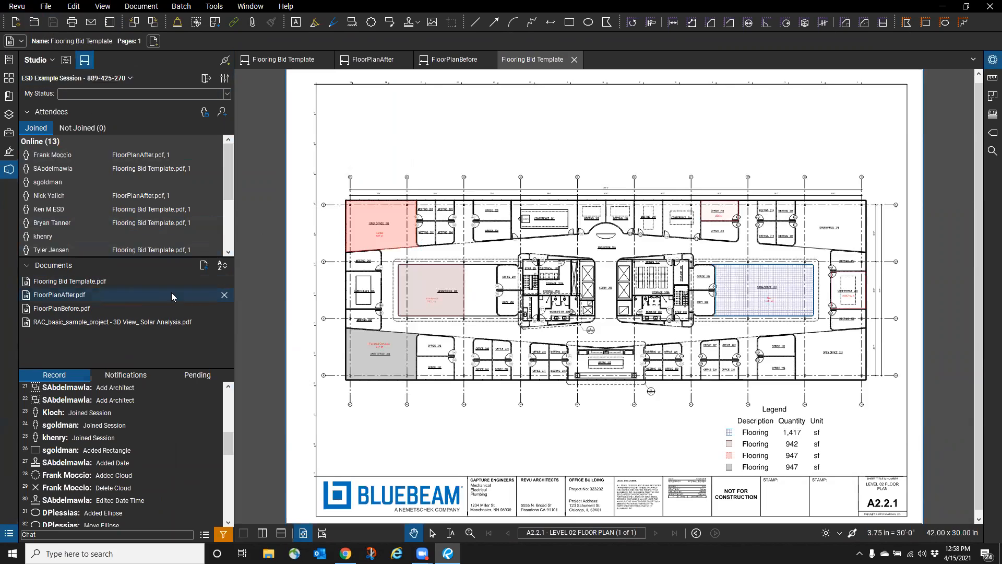
left_click(204, 265)
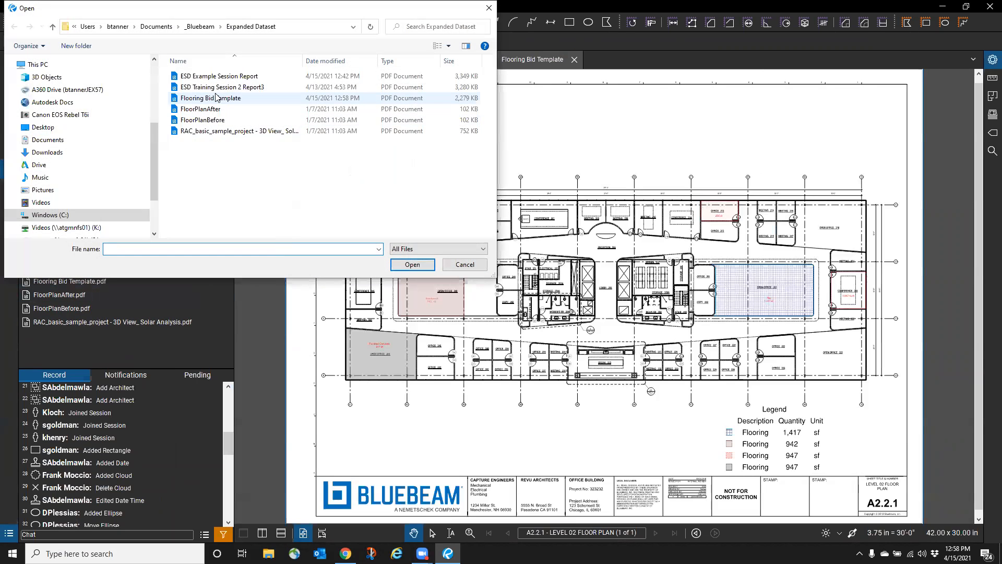
left_click(208, 100)
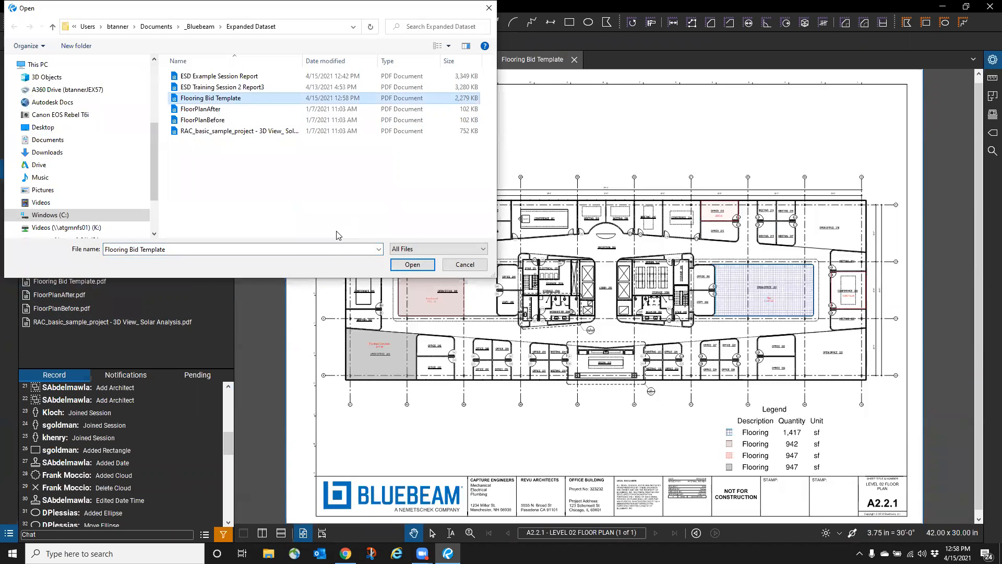
left_click(251, 99)
left_click(465, 265)
left_click(574, 60)
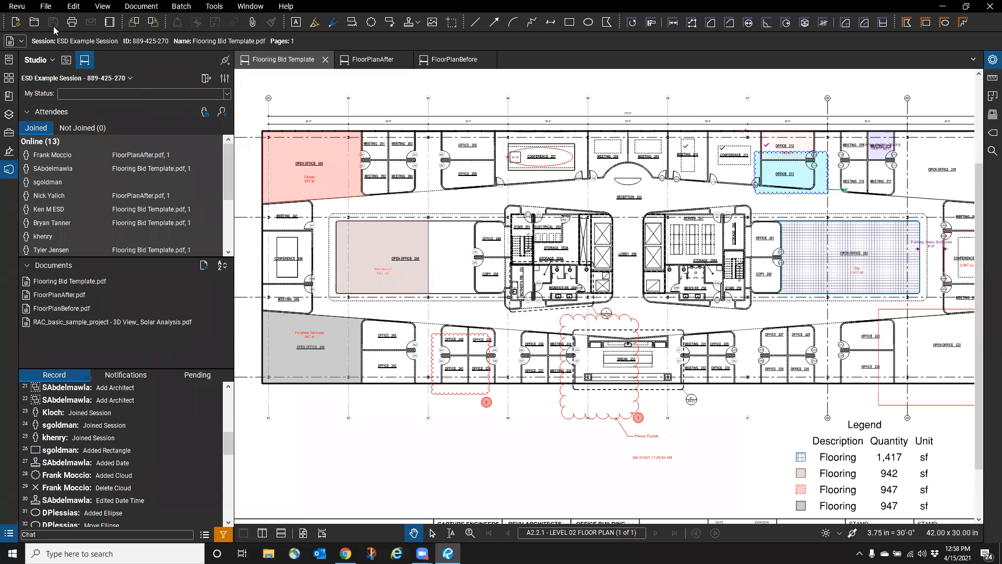
- Rename the file to 'Flooring Bid Template - ALT' and open it
left_click(30, 23)
left_click(232, 99)
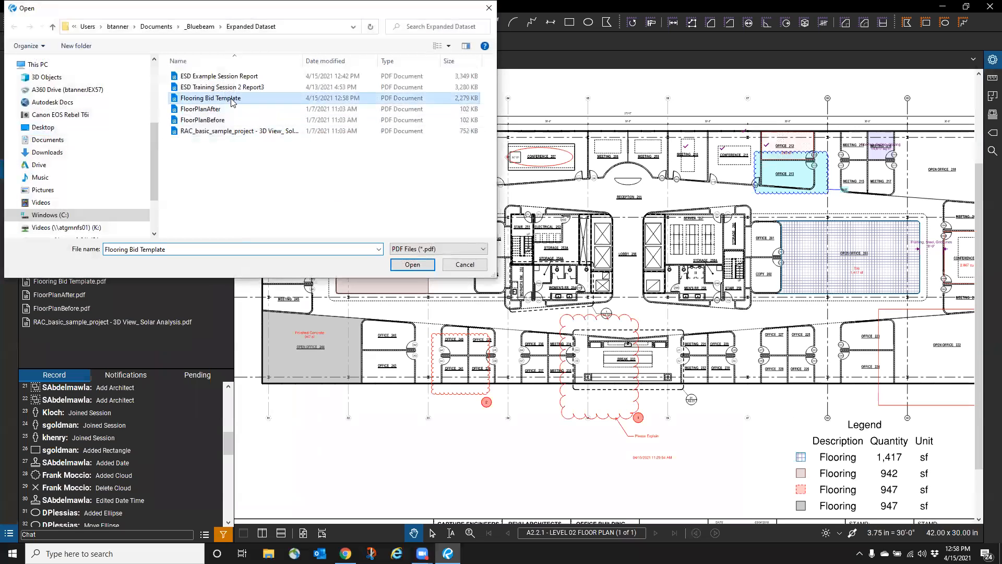
left_click(254, 98)
left_click(254, 98)
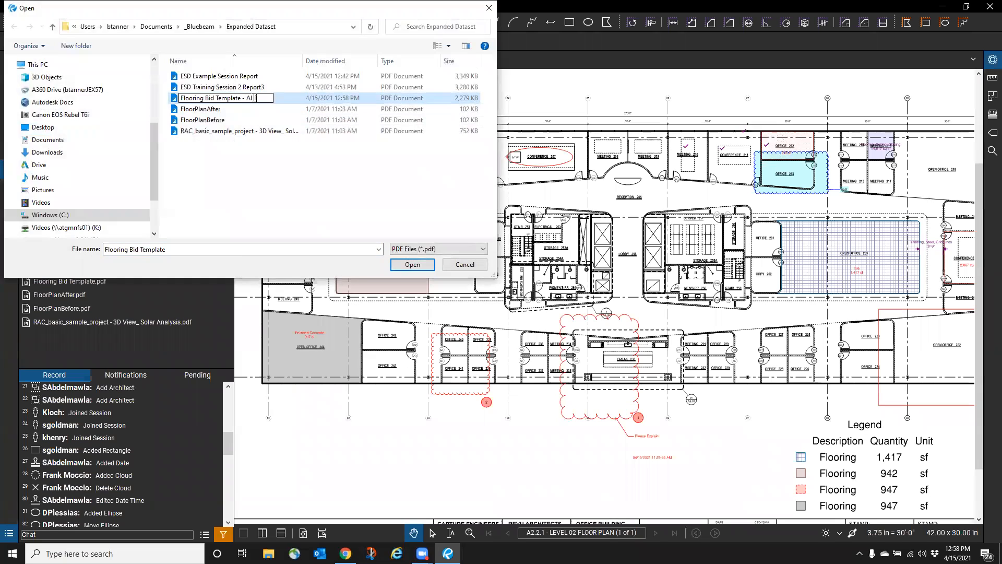
left_click(227, 100)
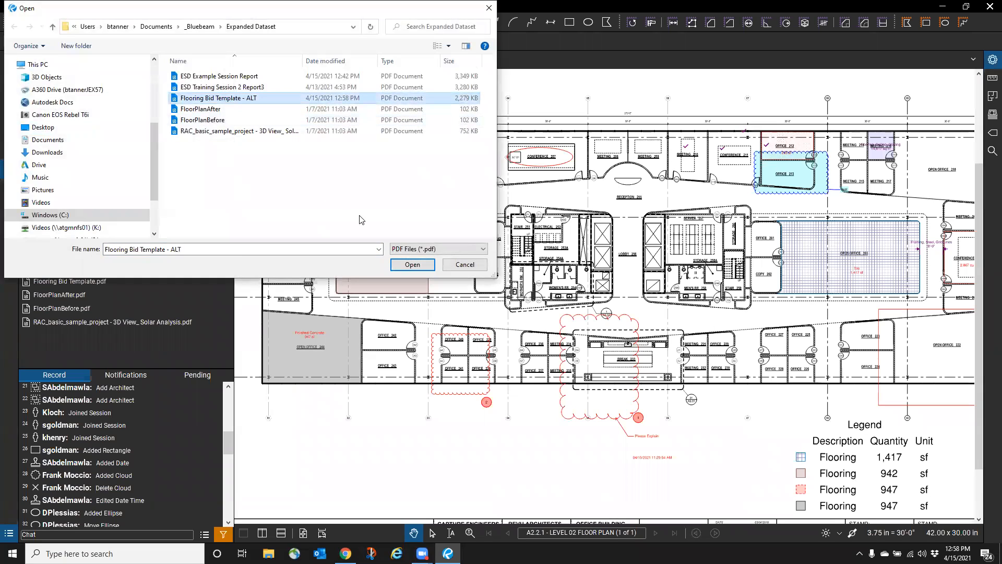
left_click(411, 265)
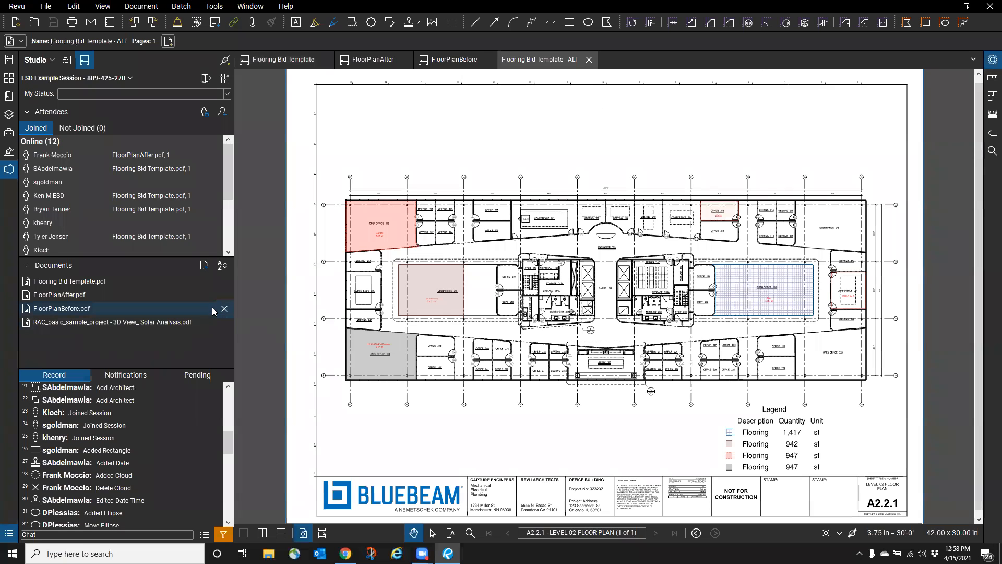
- Add Flooring Bid Template - ALT to the session and open its session copy
left_click(204, 265)
left_click(219, 98)
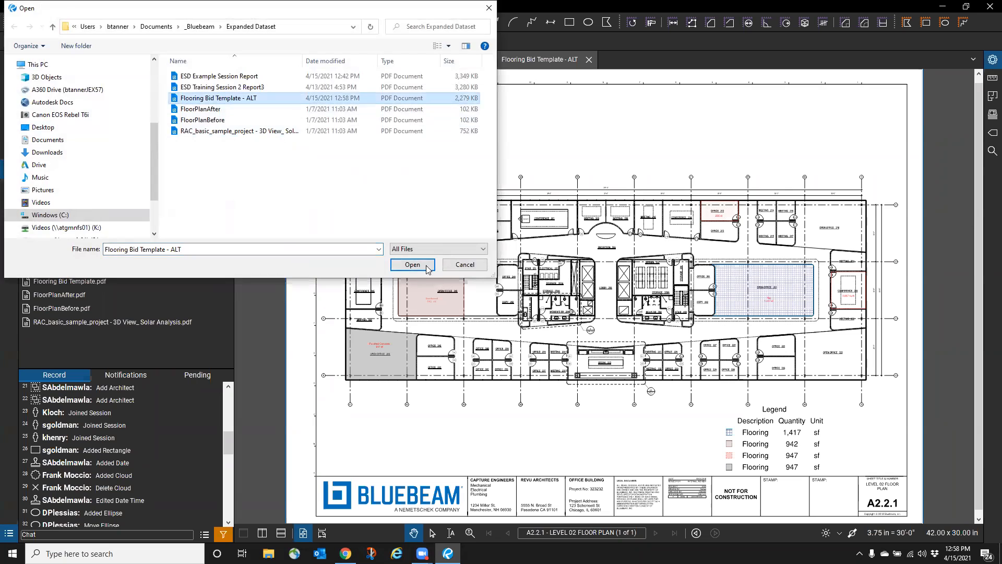
left_click(422, 265)
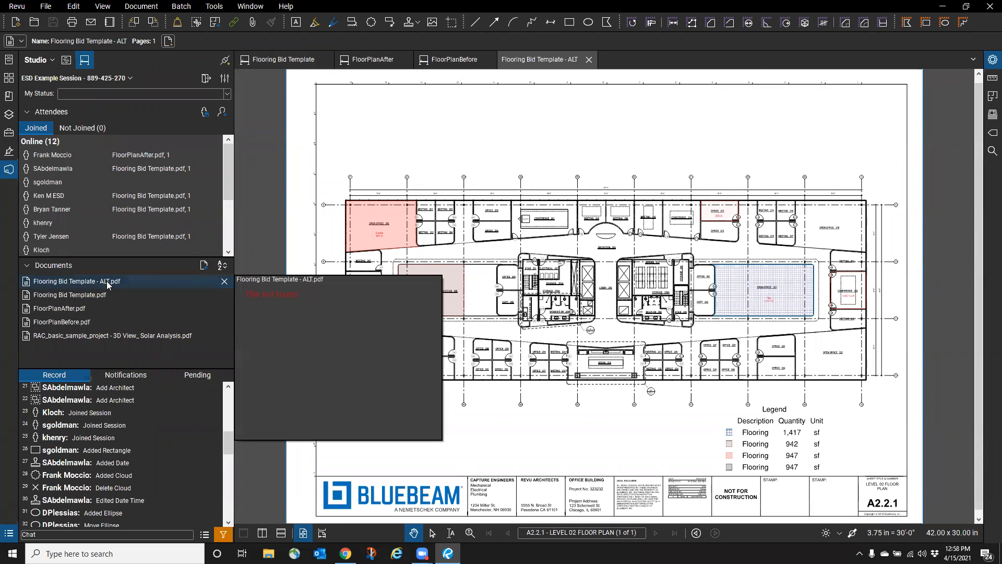
double_click(109, 285)
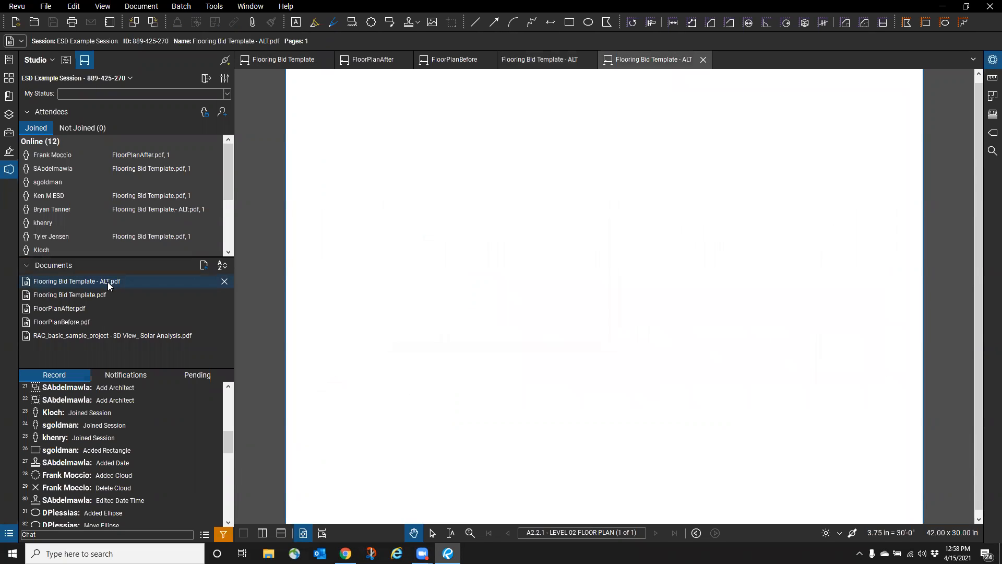
left_click(592, 60)
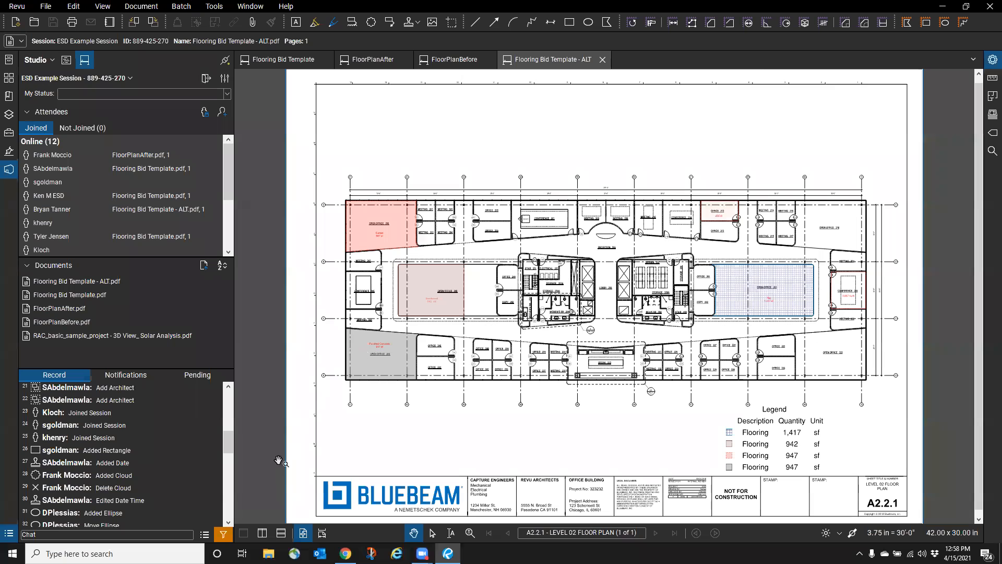
- Show the markups list and set the 205 sf area measurement to Completed
left_click(9, 533)
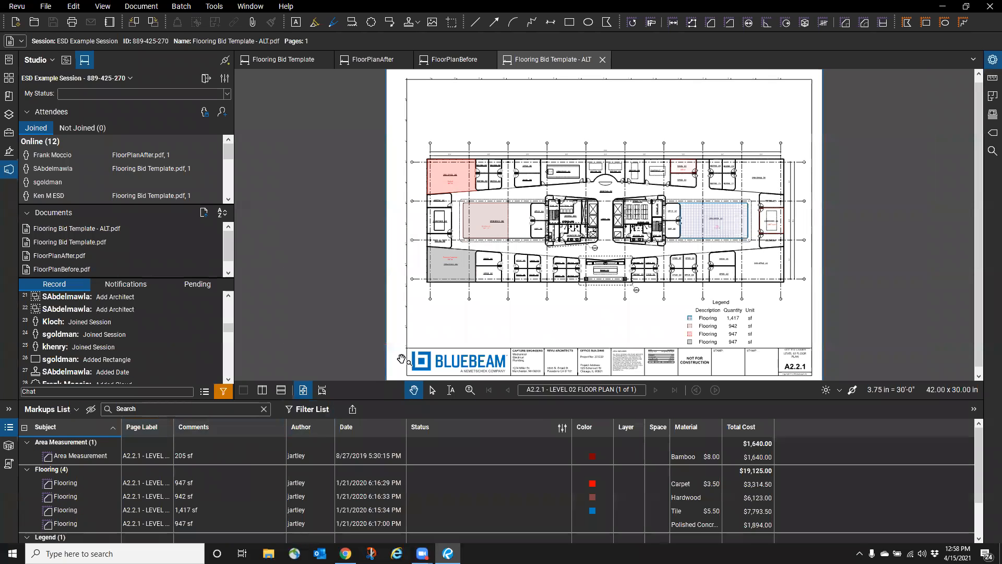
left_click(476, 456)
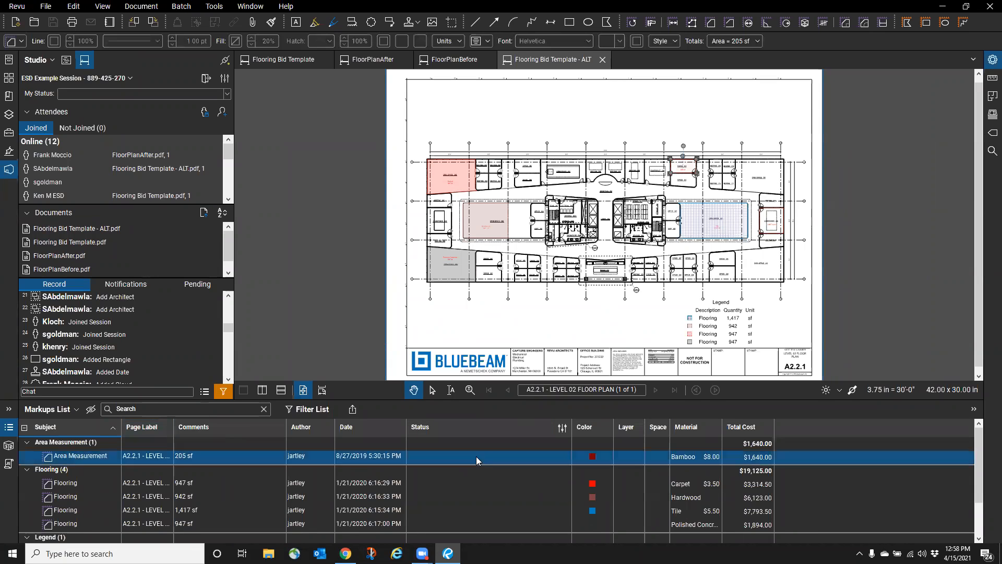
left_click(529, 458)
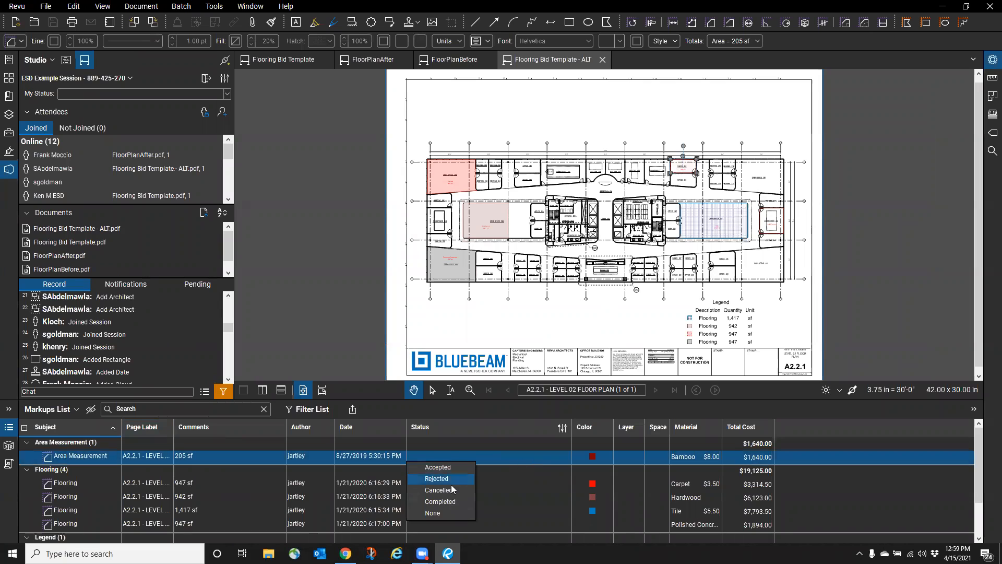
left_click(449, 503)
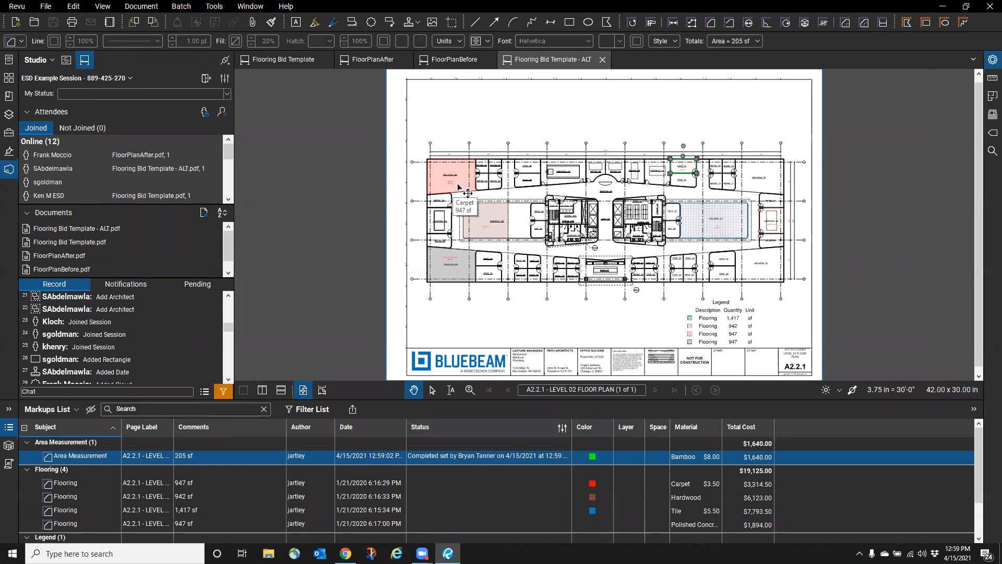
left_click(560, 430)
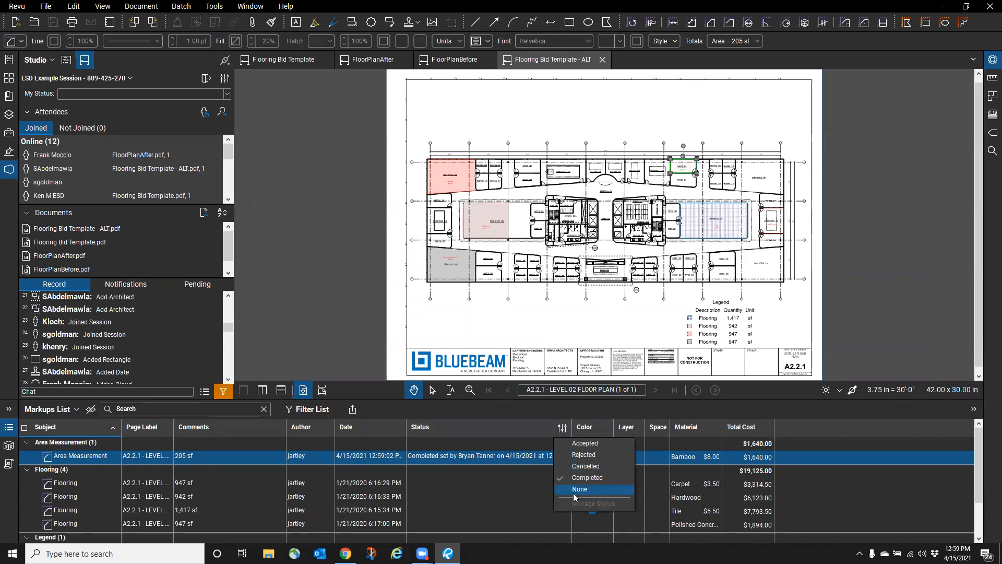
left_click(499, 456)
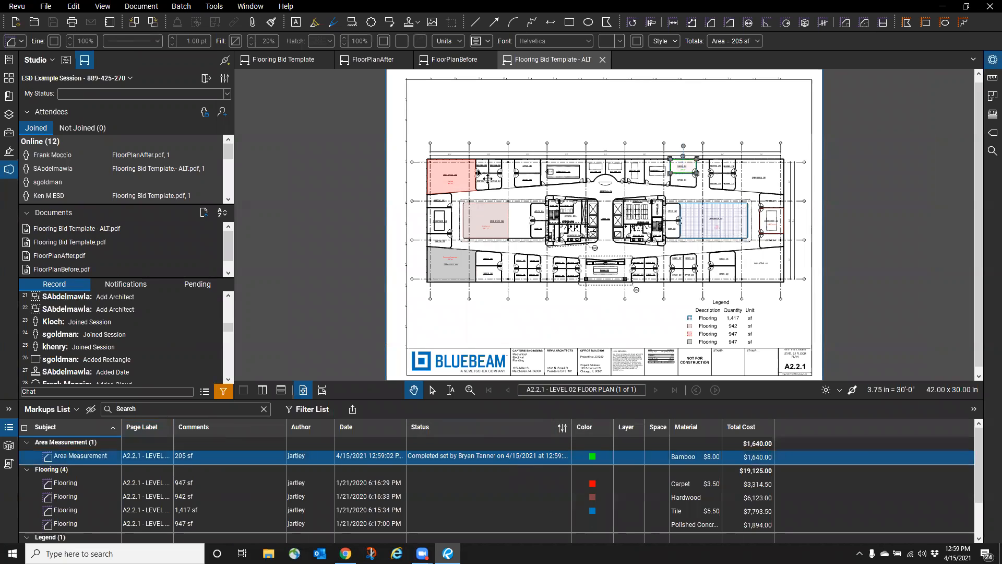
- Mark the 947 sf carpet flooring Accepted and the area measurement Cancelled
left_click(522, 478)
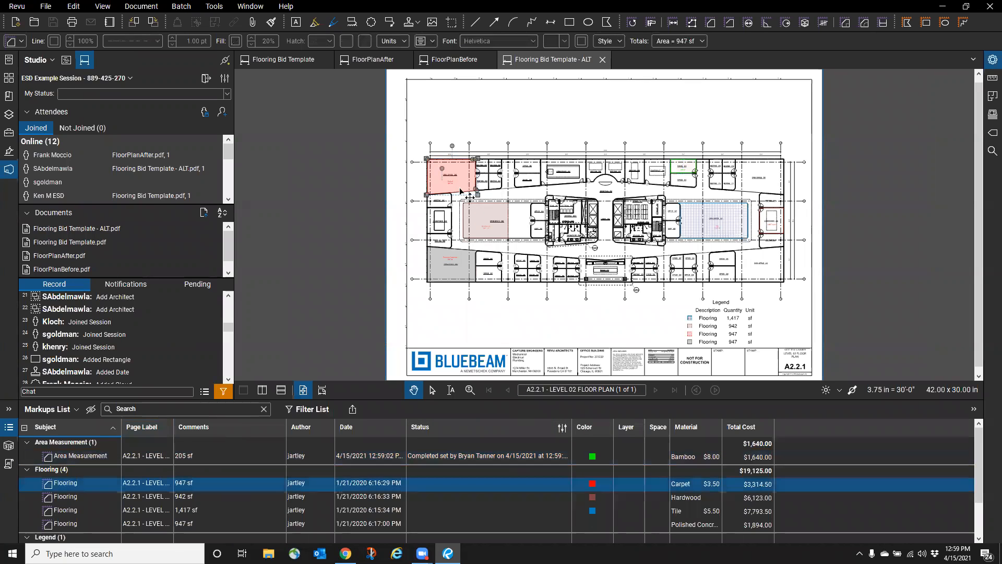
left_click(517, 482)
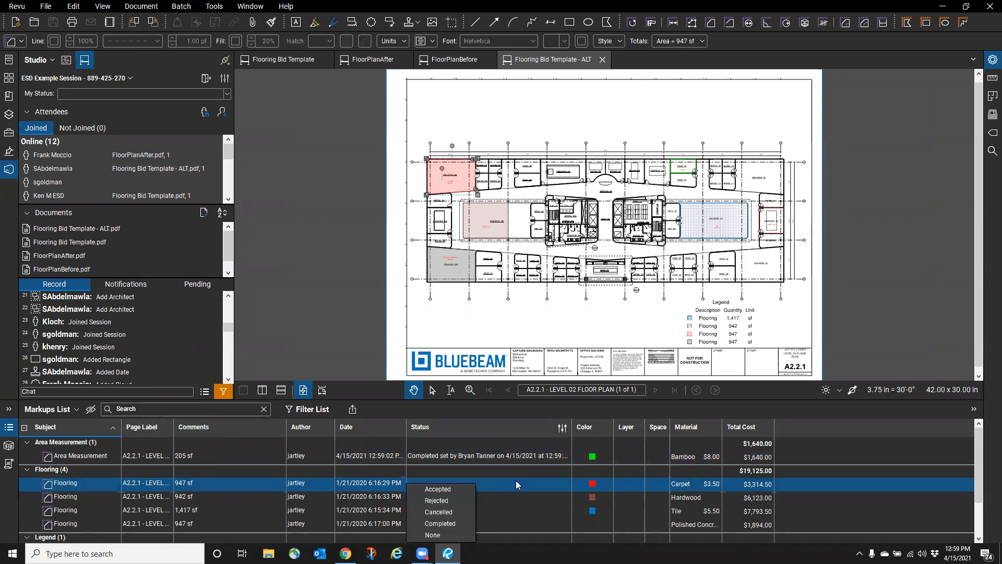
left_click(441, 490)
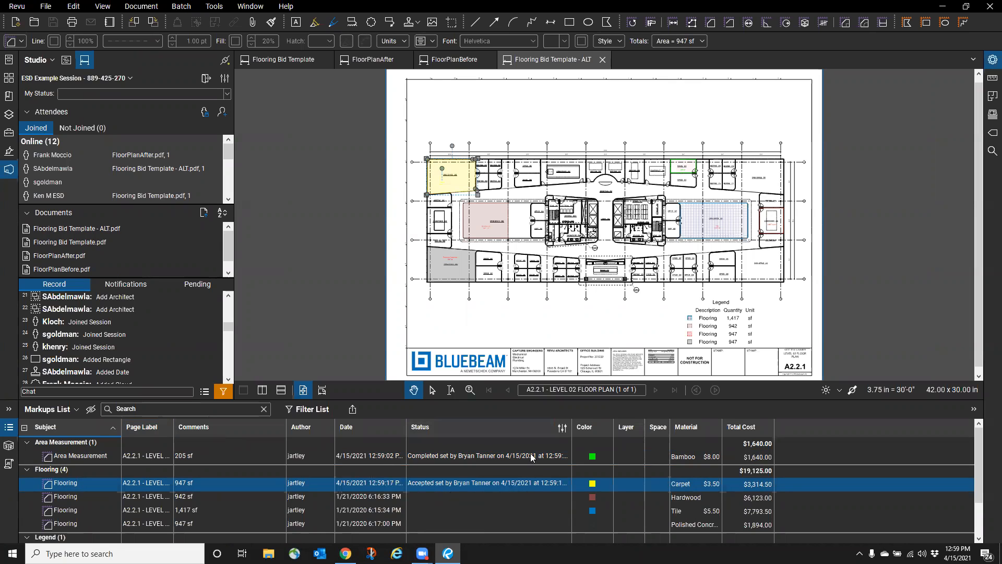
left_click(554, 456)
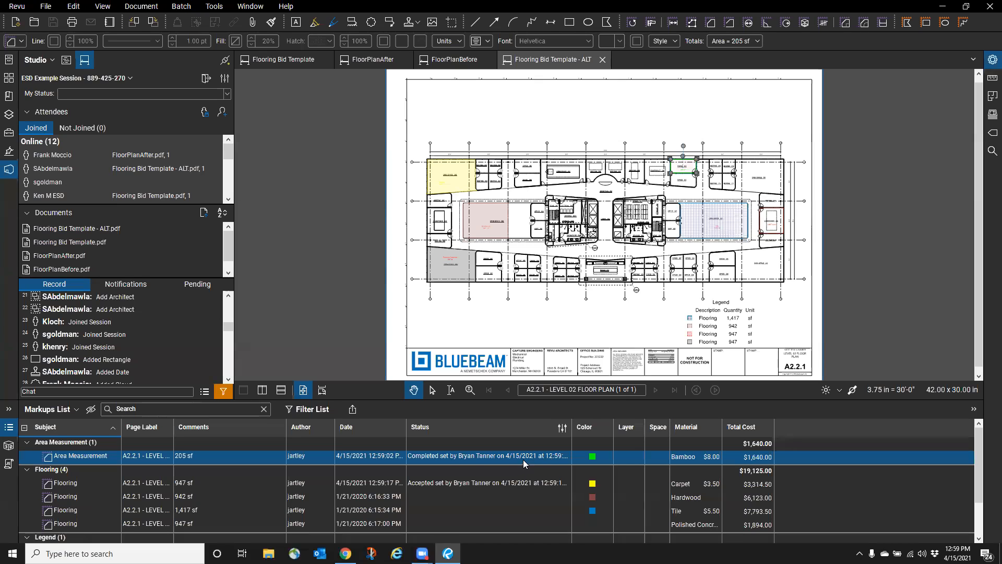
left_click(522, 459)
left_click(438, 490)
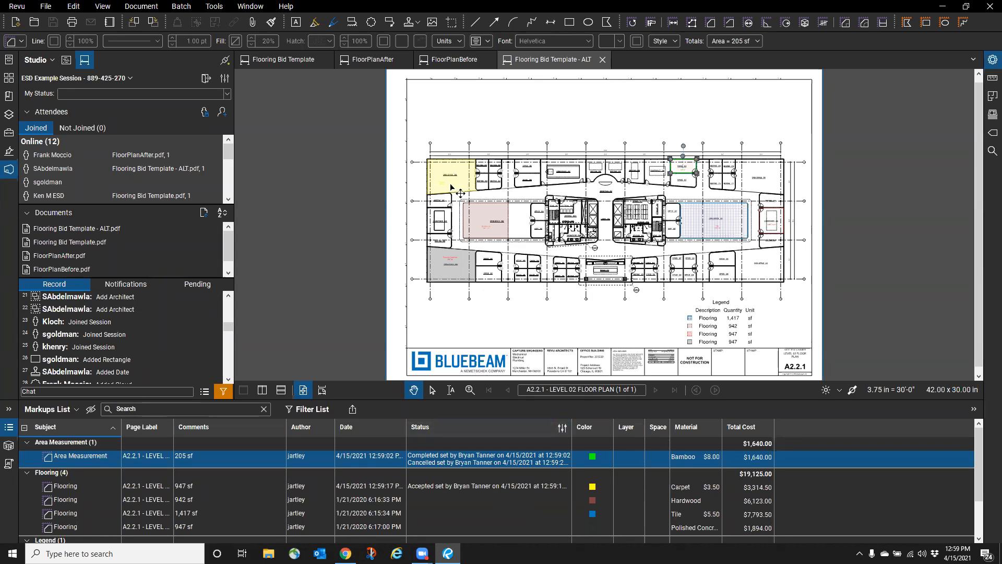
- Also set the 947 sf carpet flooring markup's status to Completed
left_click(481, 485)
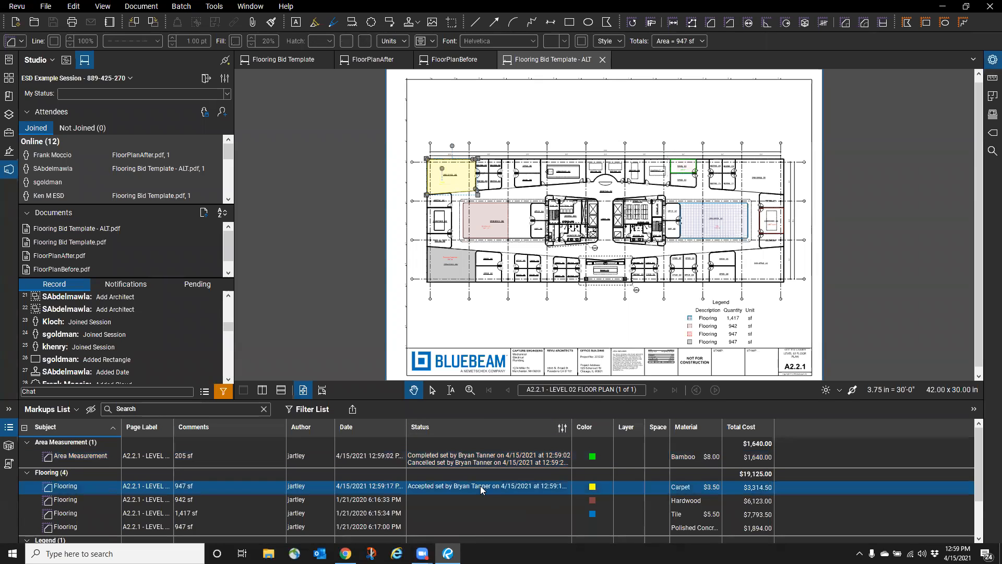
right_click(480, 486)
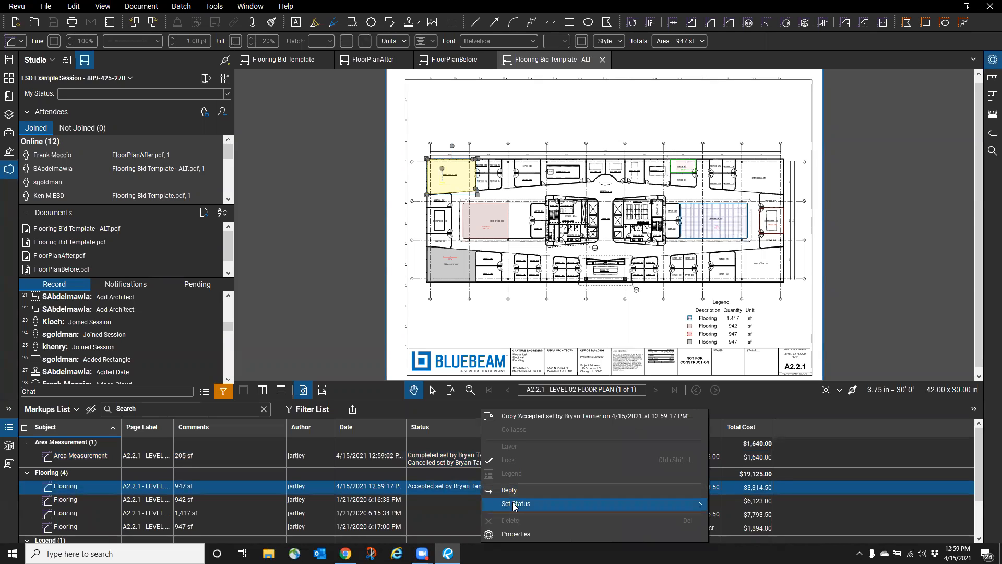
mouse_move(517, 503)
left_click(742, 523)
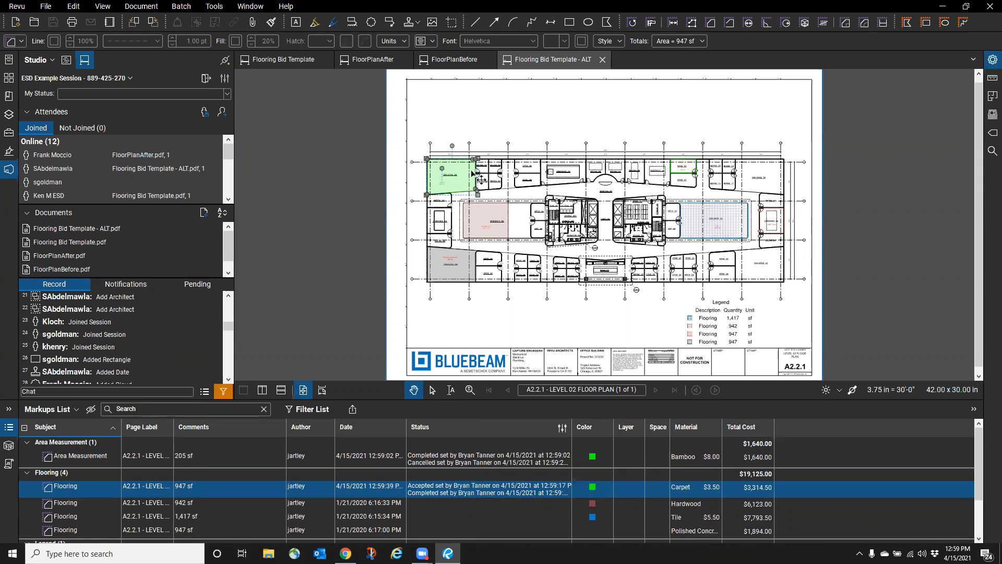
scroll(716, 174, "up", 5)
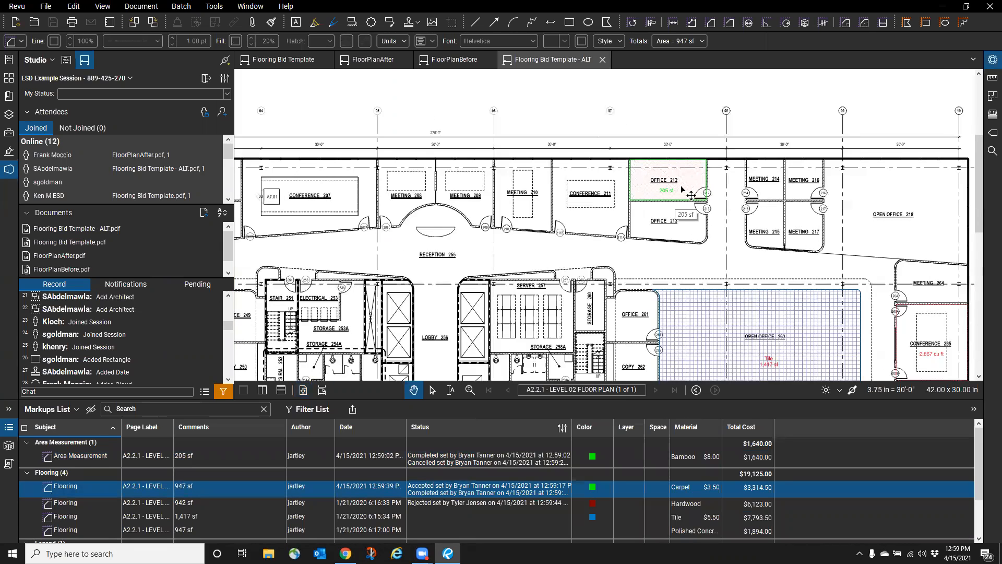
- Review the Office 212 area markup, then close the Flooring Bid Template - ALT document
scroll(689, 175, "up", 5)
scroll(677, 155, "up", 1)
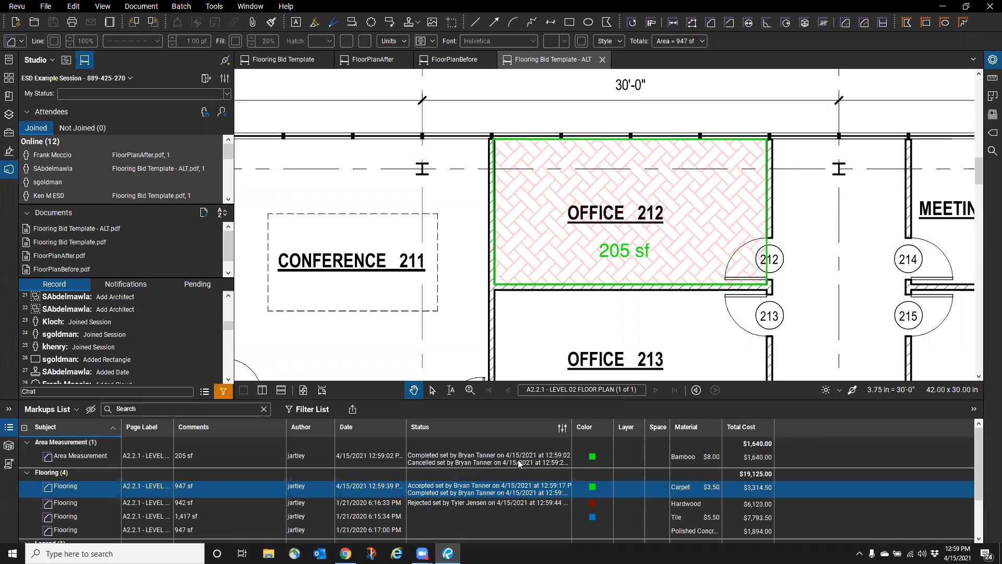
left_click(689, 191)
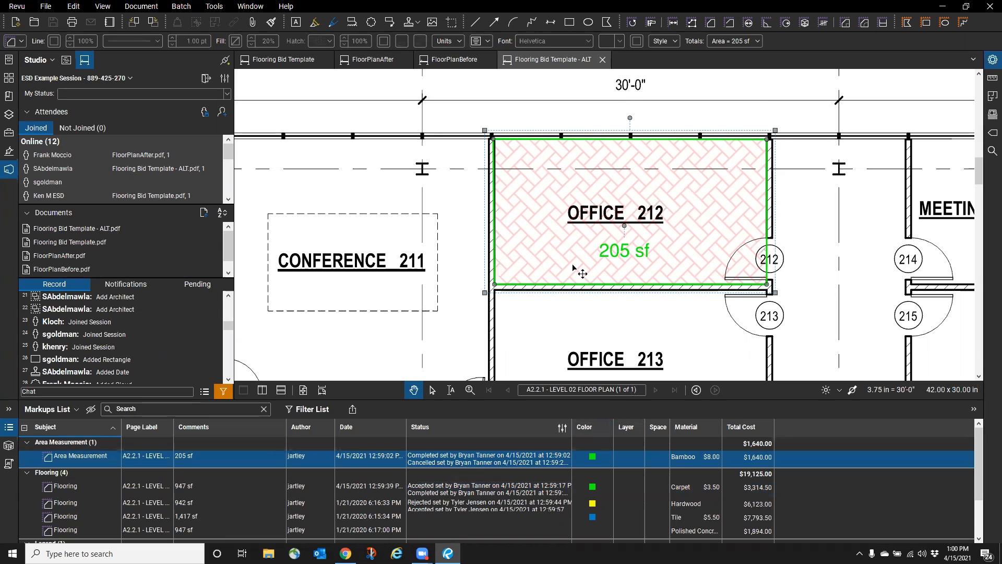
scroll(692, 229, "down", 5)
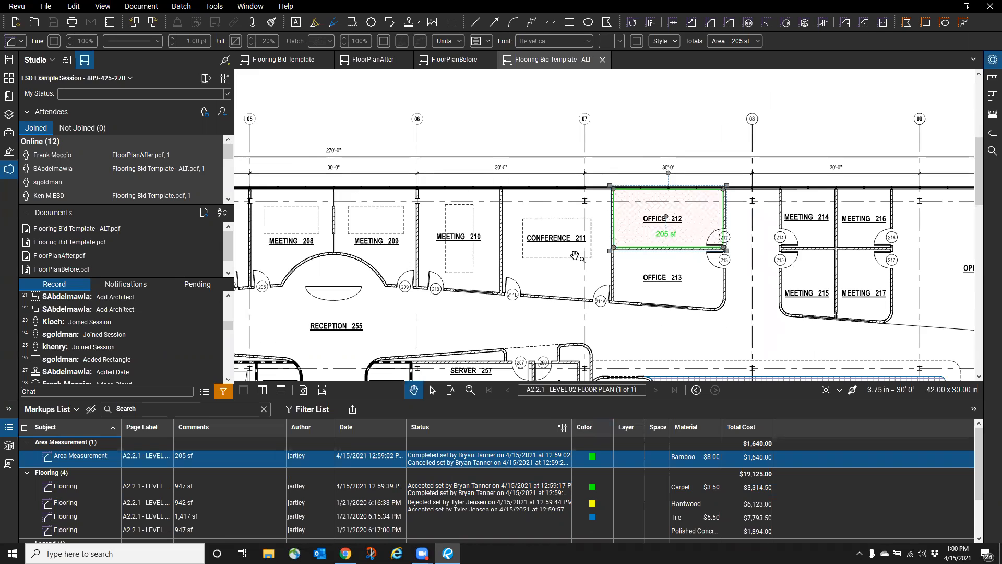
scroll(691, 220, "down", 3)
scroll(691, 218, "down", 2)
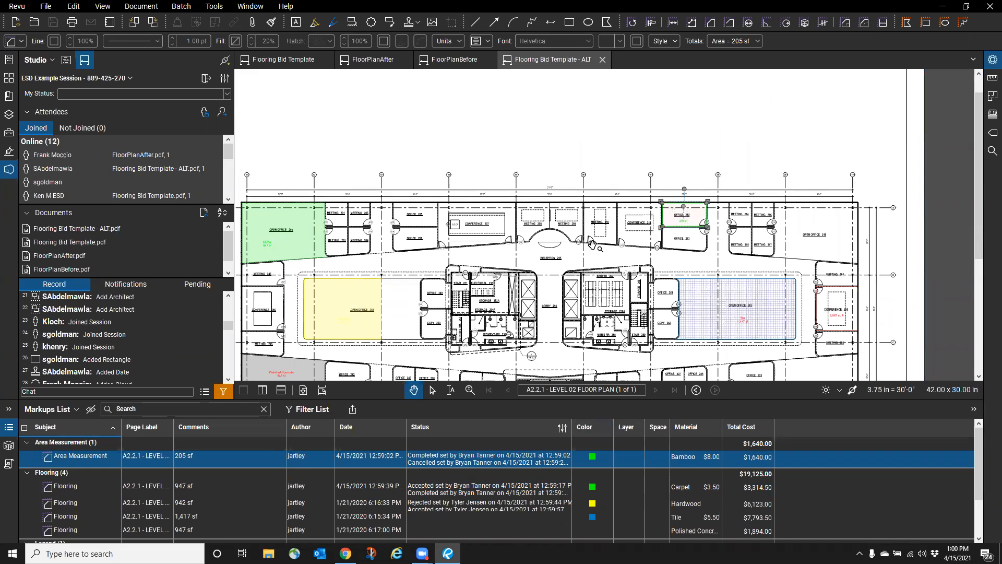
scroll(690, 218, "up", 4)
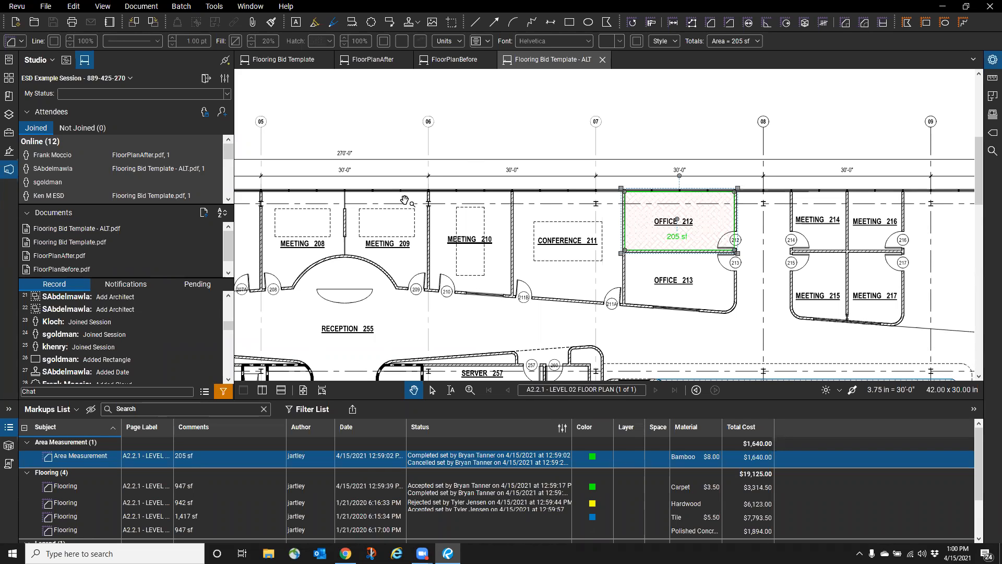
left_click(602, 59)
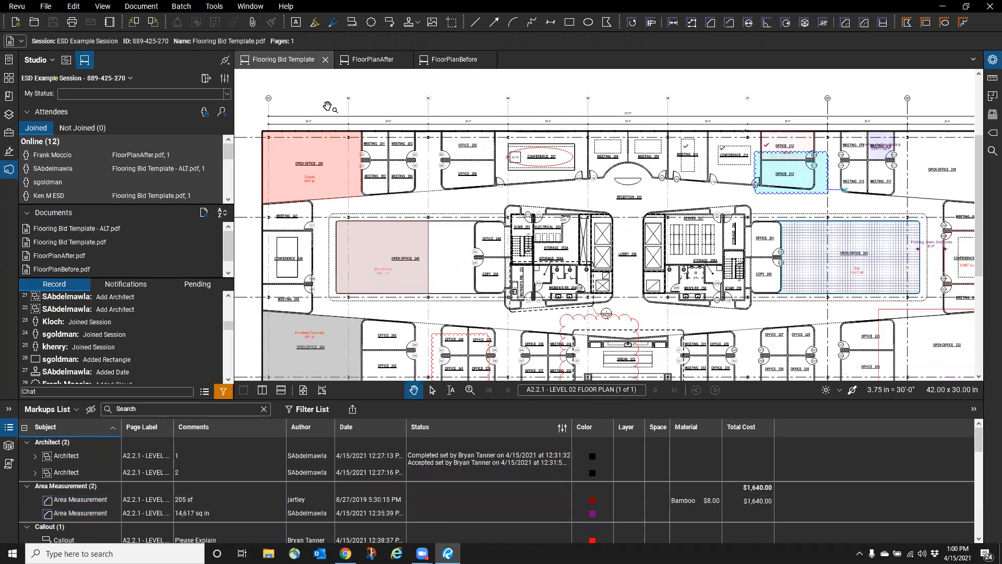
- Close Flooring Bid Template, FloorPlanAfter and FloorPlanBefore, then open the 3D Solar Analysis PDF
left_click(325, 60)
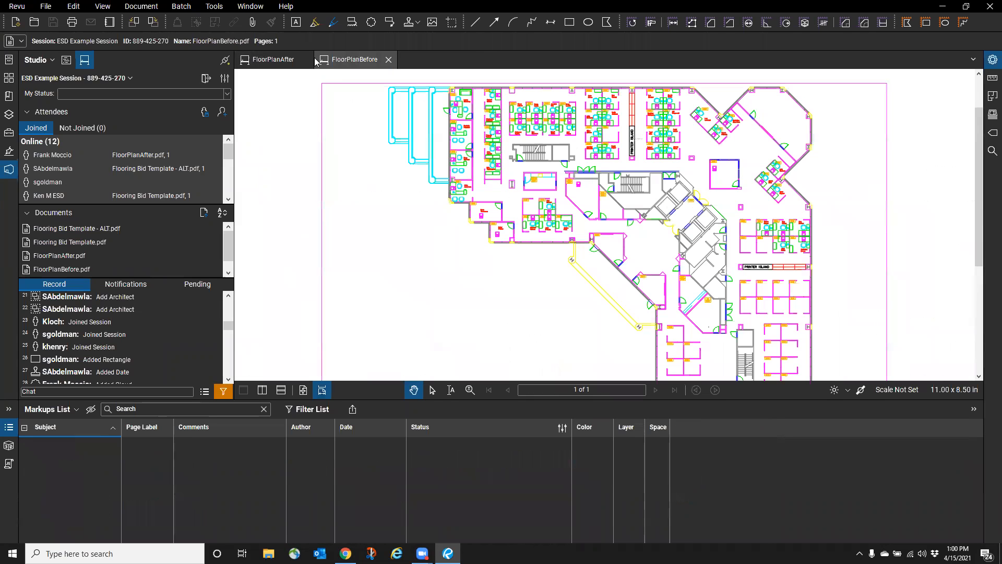
left_click(309, 60)
left_click(308, 59)
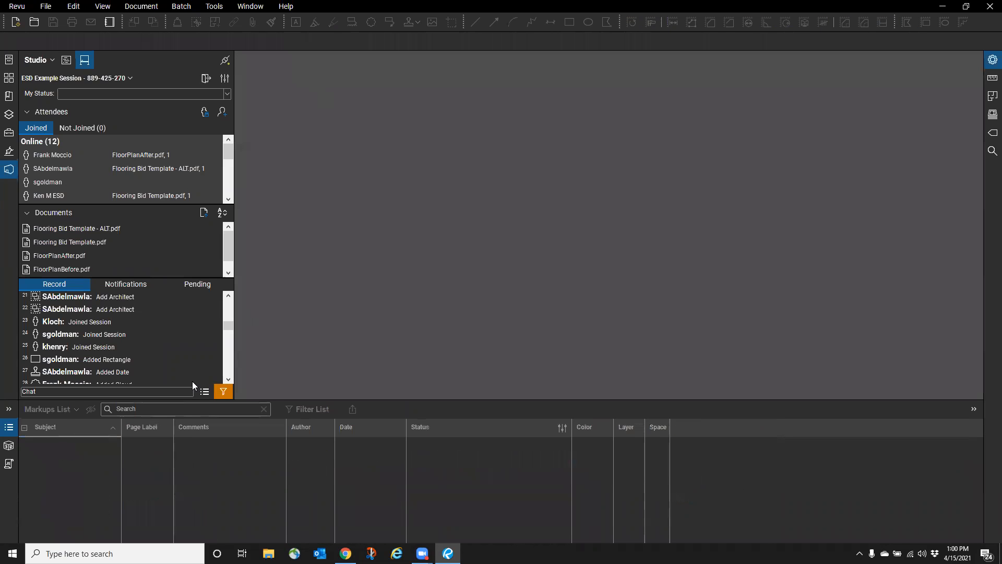
double_click(83, 270)
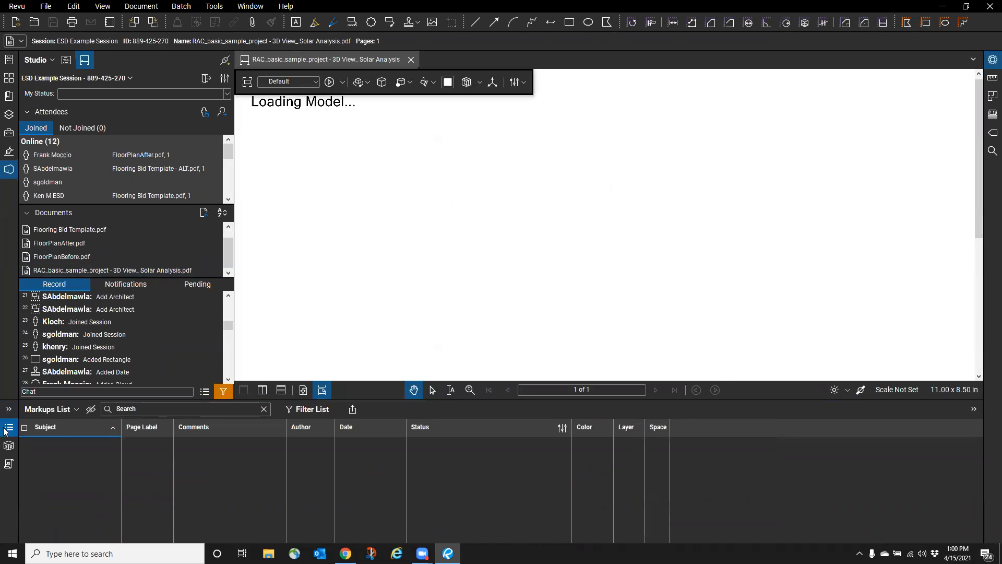
- Zoom out and orbit the house model to a lower side-on view
scroll(628, 133, "down", 3)
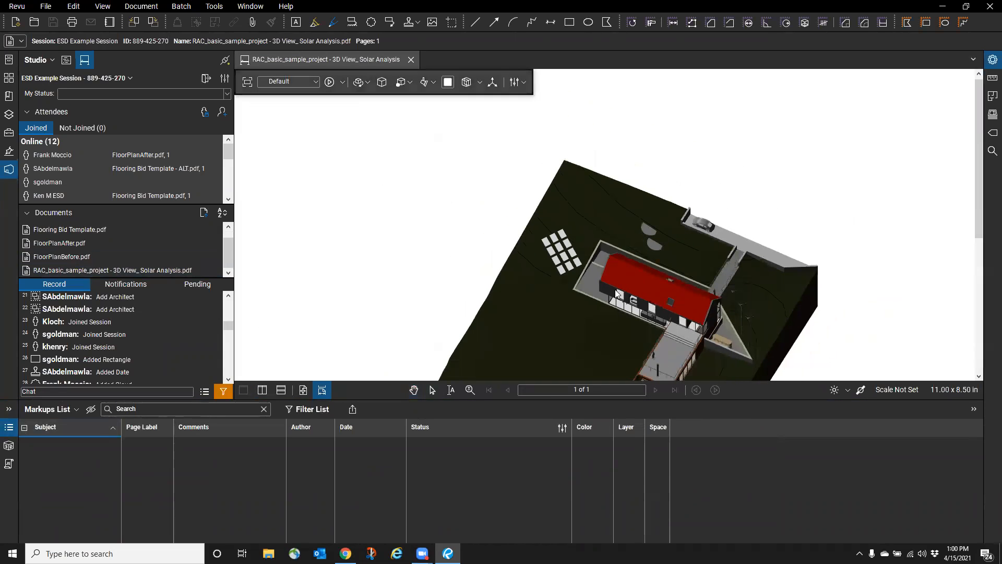
left_click_drag(515, 193, 619, 138)
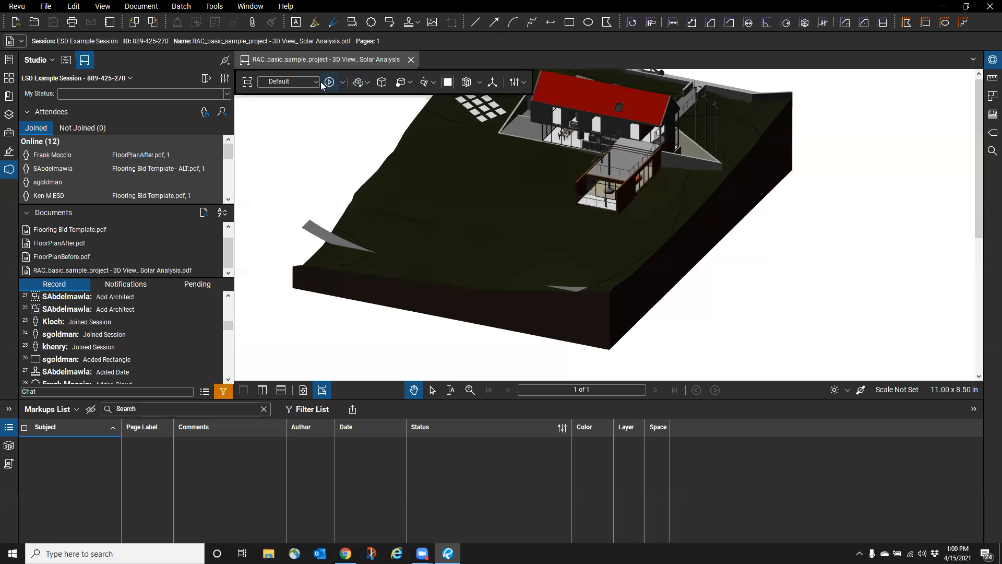
left_click(361, 83)
- Browse the 3D toolbar's view settings, saved model views and background colour choices
left_click(525, 82)
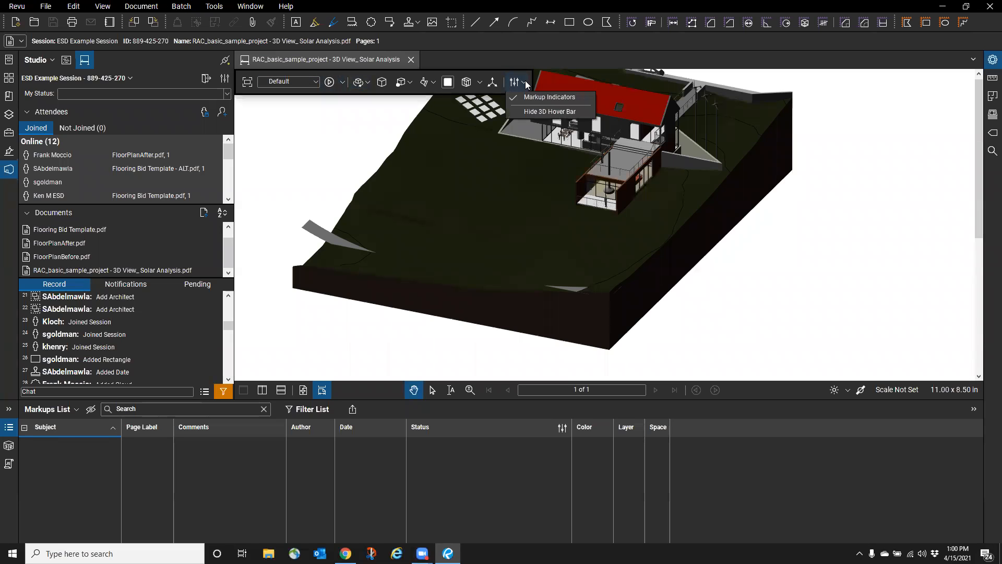
left_click(525, 82)
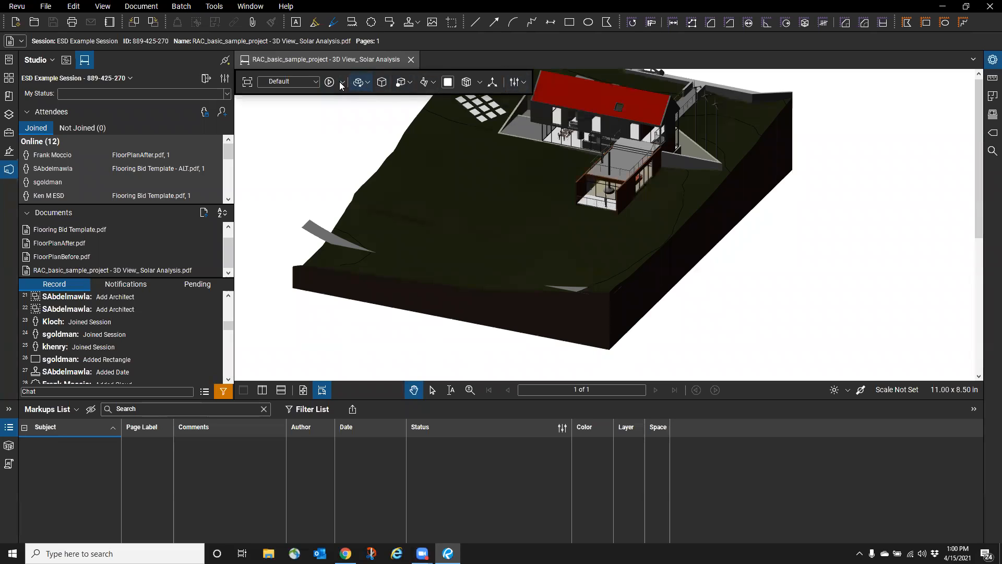
left_click(316, 83)
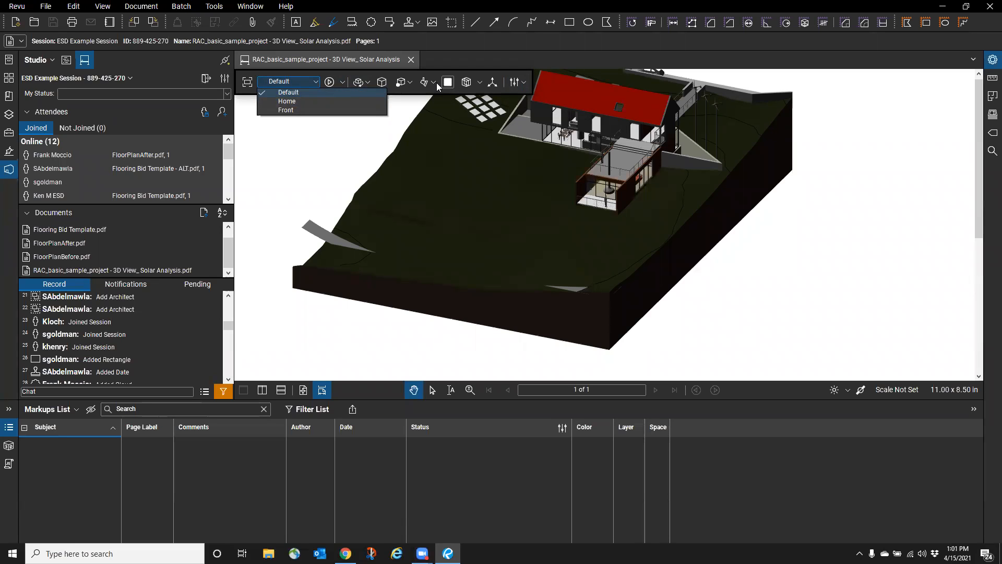
left_click(478, 82)
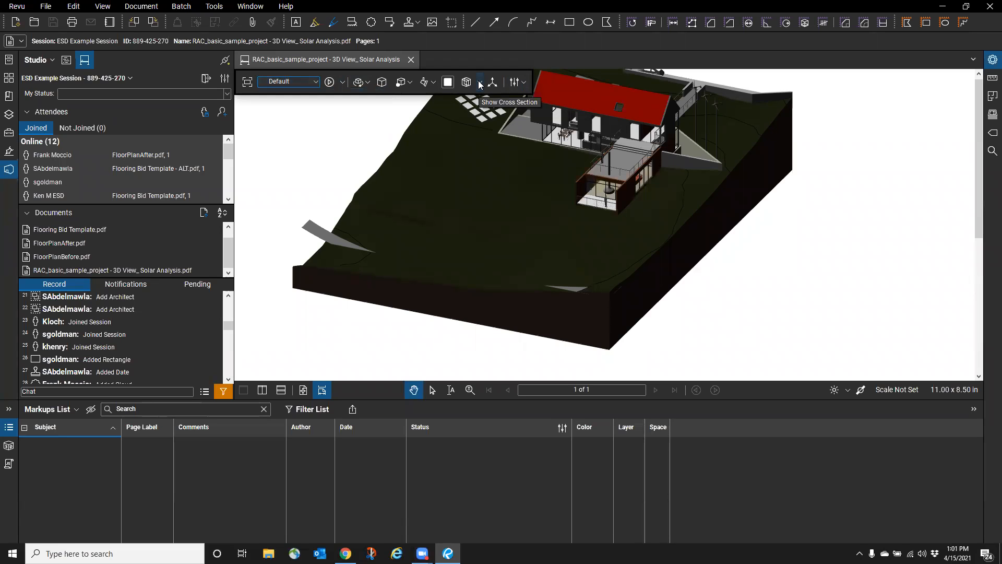
left_click(449, 82)
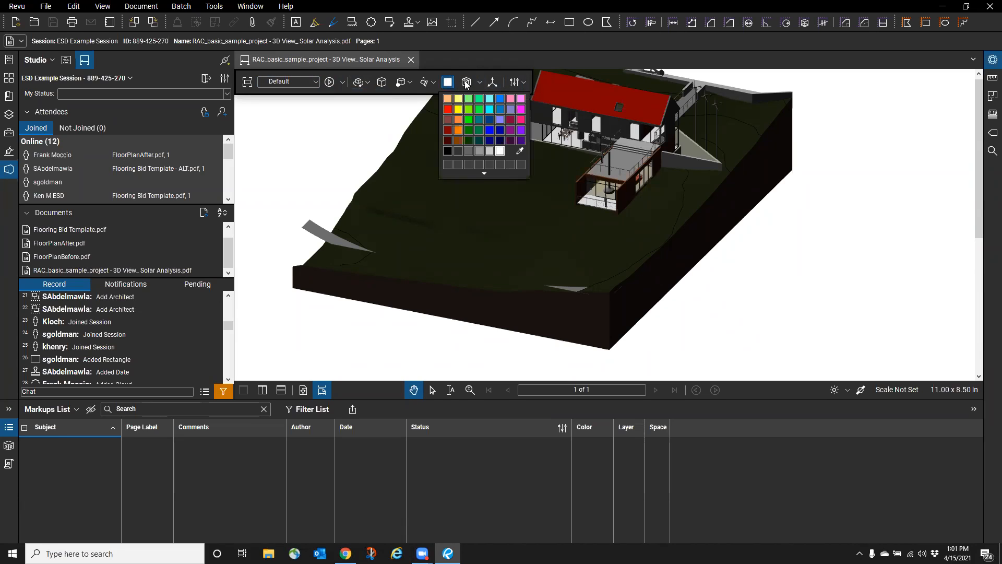
- Cut the model with a section box, orbit to inspect the cut, then remove it
left_click(465, 82)
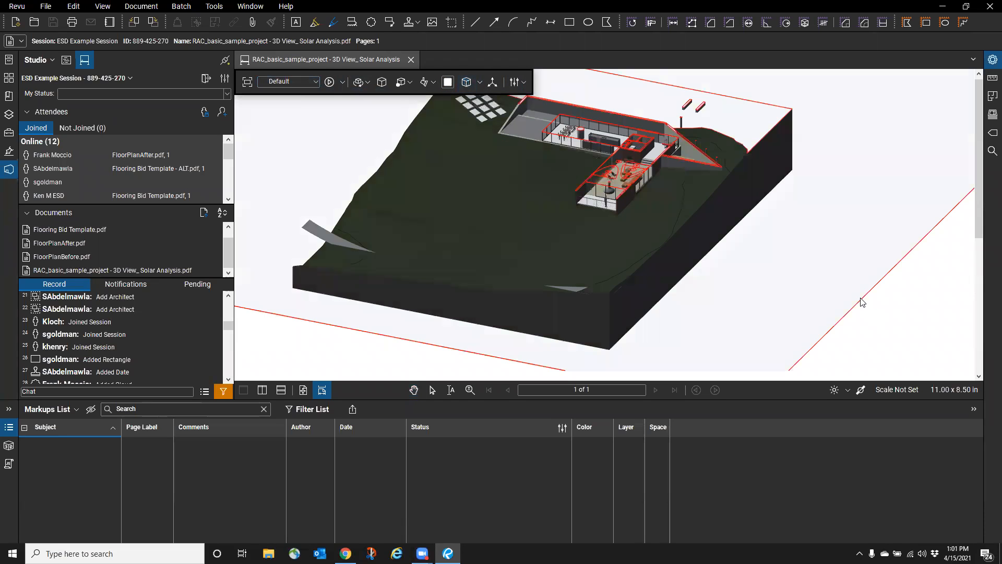
left_click_drag(863, 302, 741, 173)
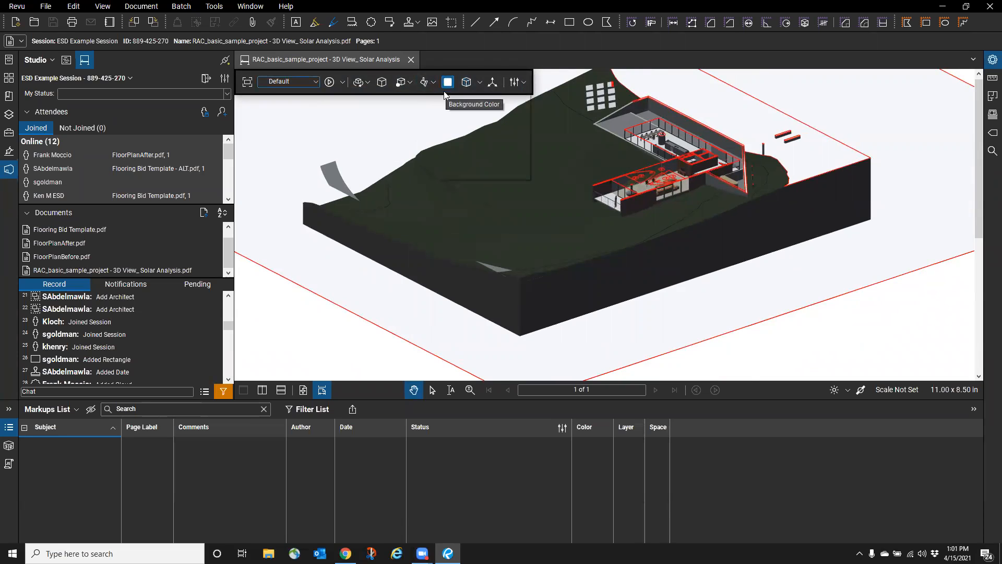
left_click(466, 82)
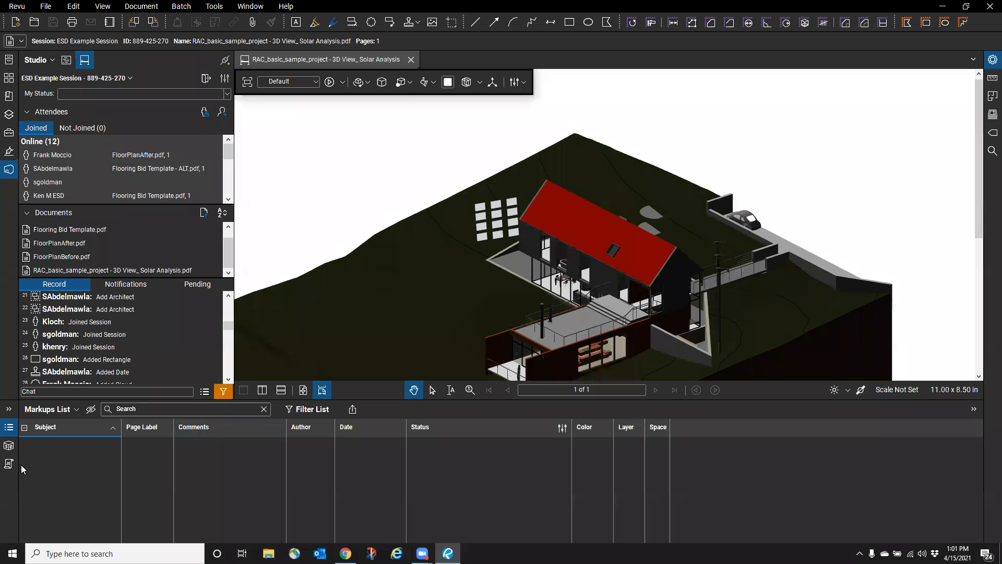
- Zoom and pan in close on the red-roofed house
scroll(610, 296, "up", 5)
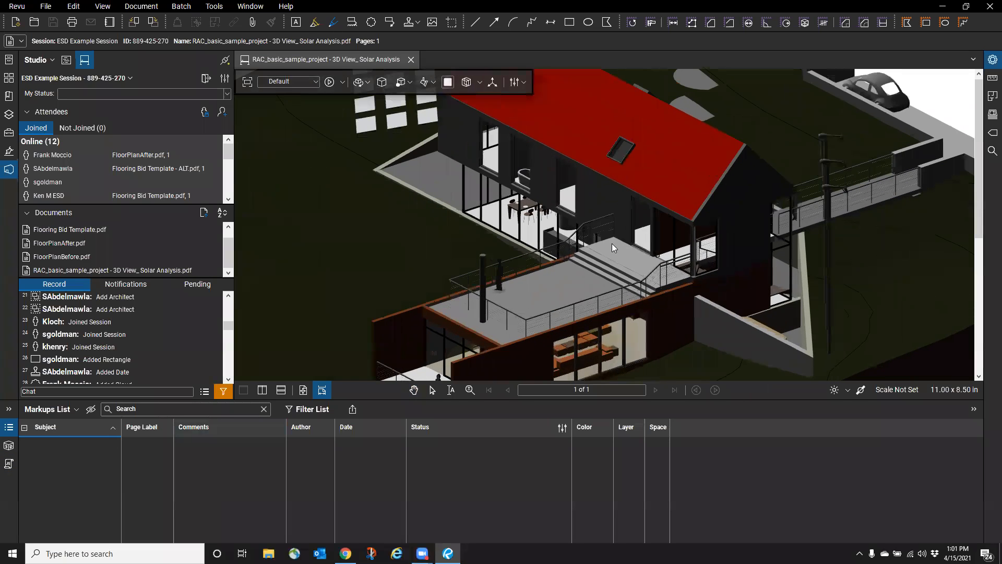
left_click_drag(591, 207, 539, 284)
scroll(590, 303, "down", 1)
scroll(601, 303, "up", 3)
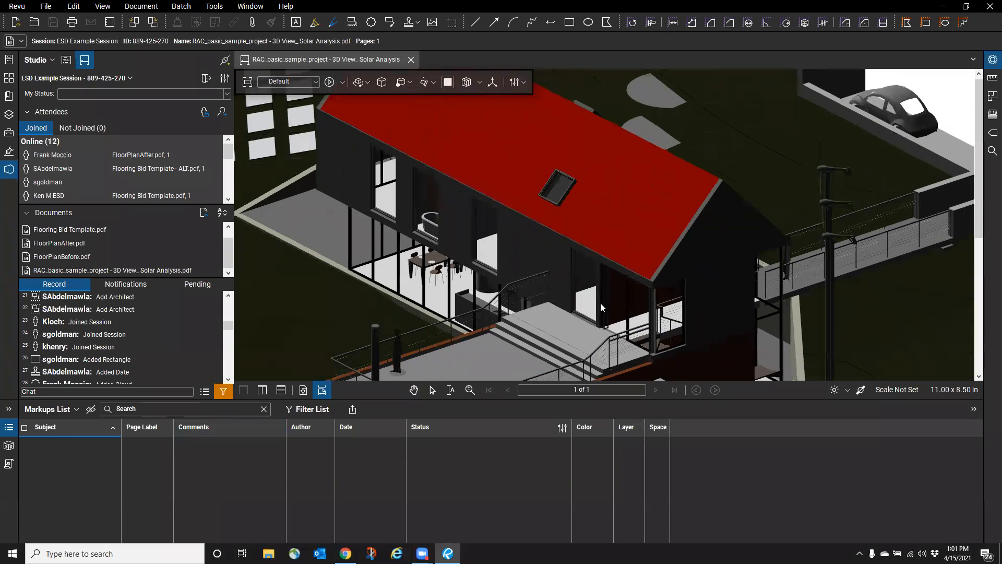
- Show the 3D Model Tree of elements and properties beneath the model
left_click(8, 446)
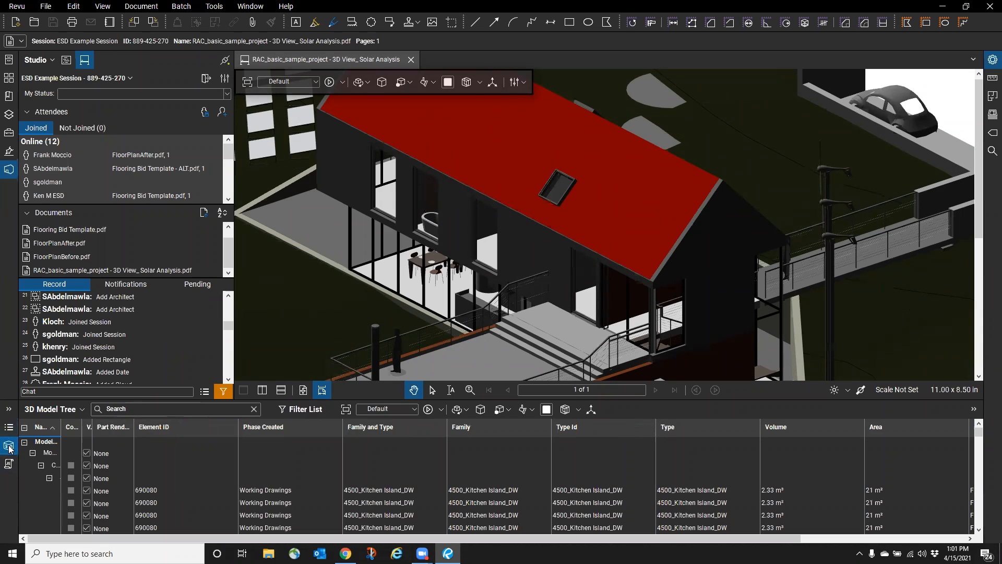
scroll(147, 455, "down", 2)
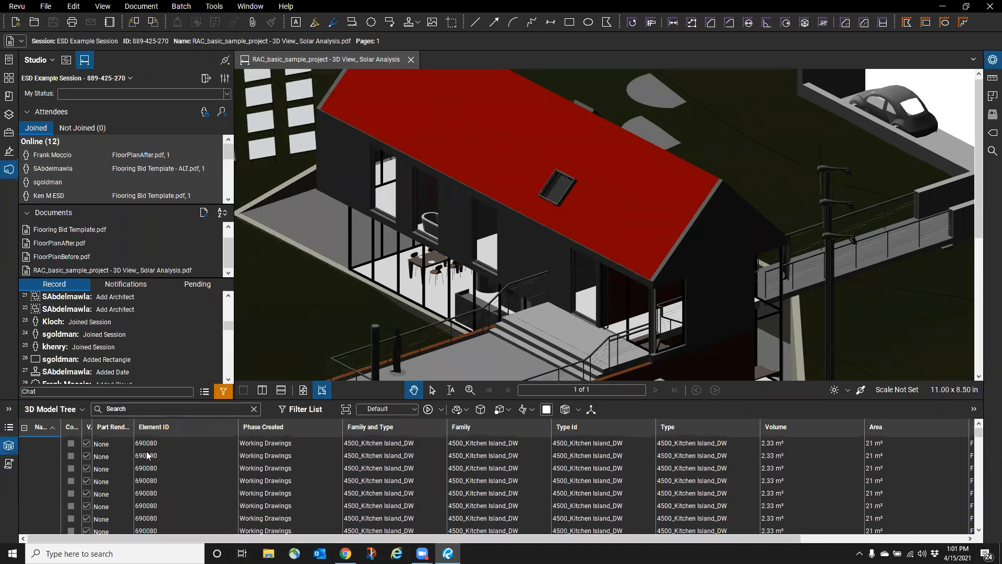
scroll(157, 455, "down", 5)
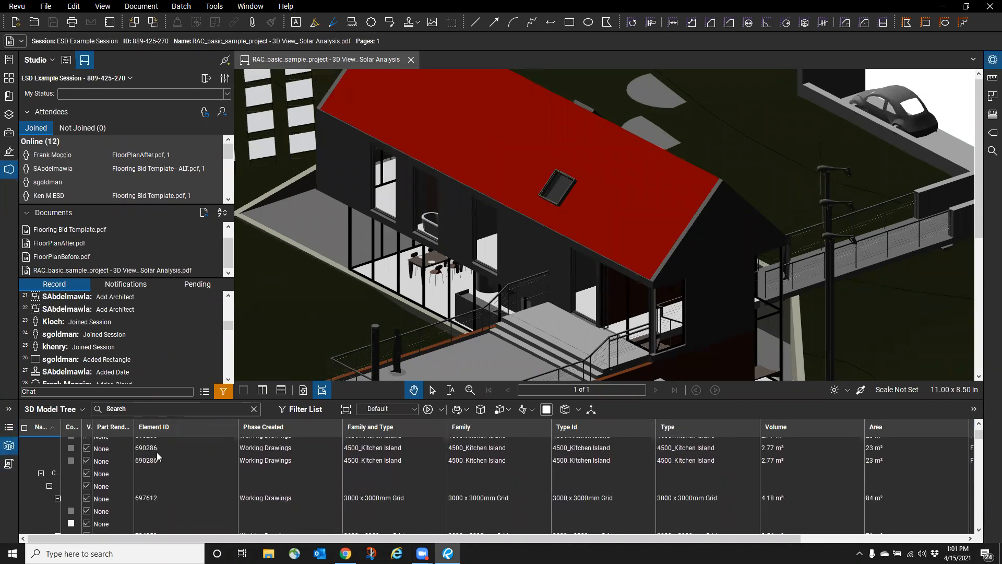
scroll(156, 457, "down", 5)
scroll(156, 457, "up", 6)
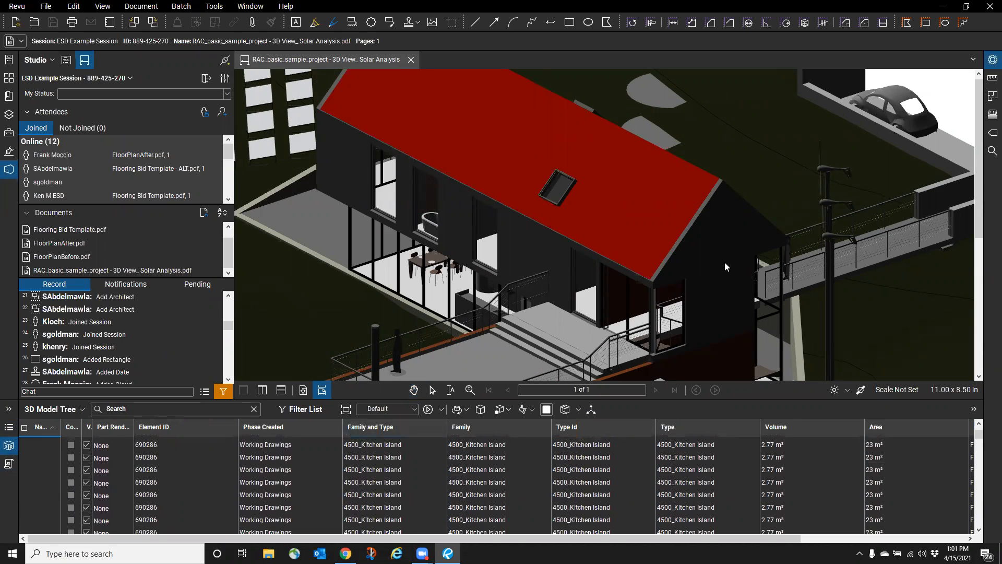
- Select the gable-end wall, the precast stair landing and a glazed panel to inspect their properties
left_click(724, 265)
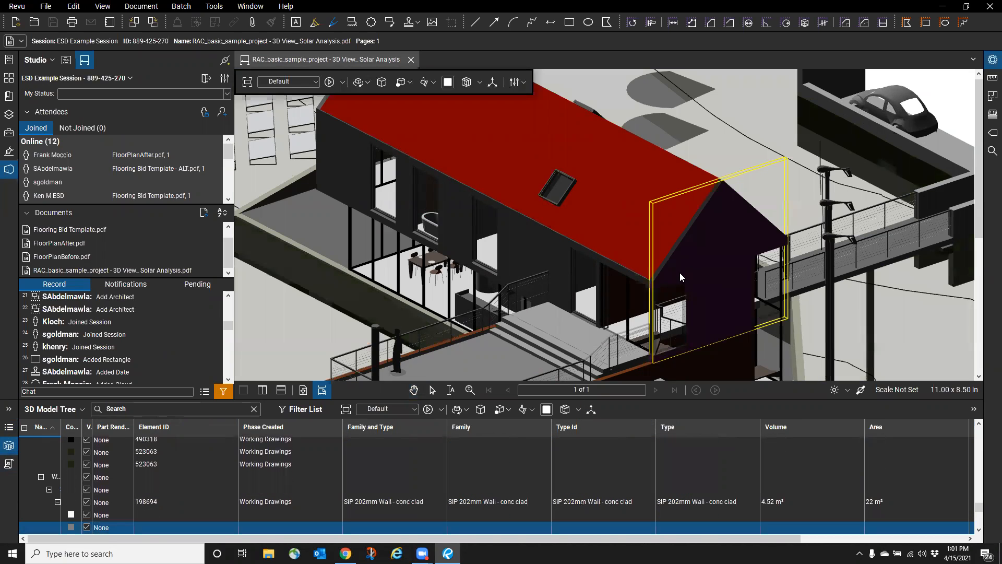
scroll(197, 480, "down", 2)
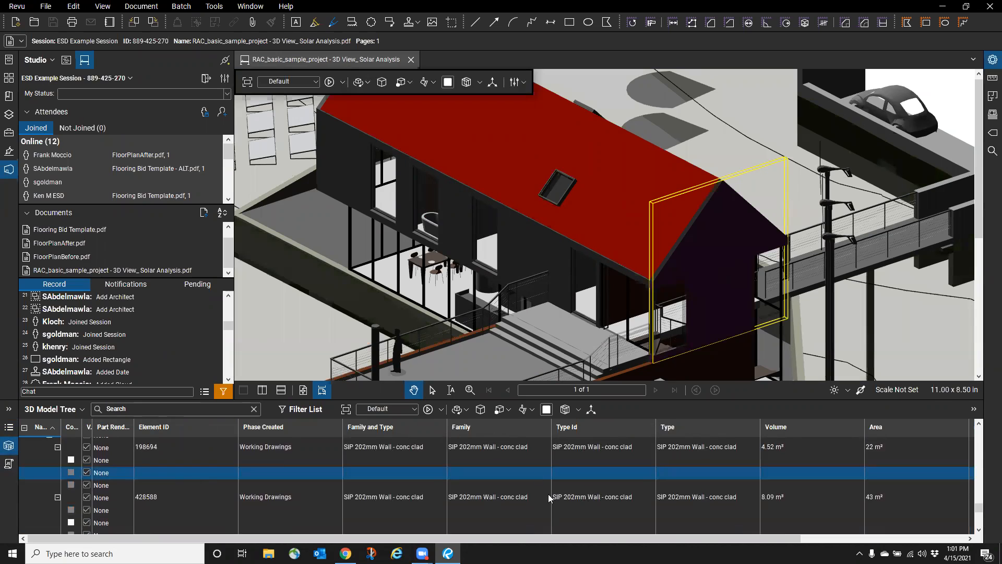
left_click(573, 336)
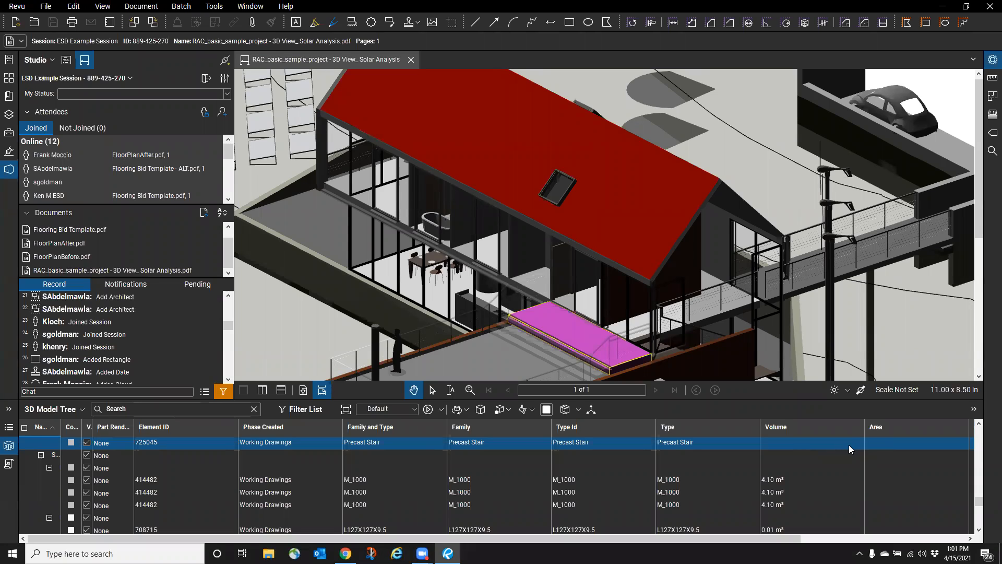
left_click(436, 263)
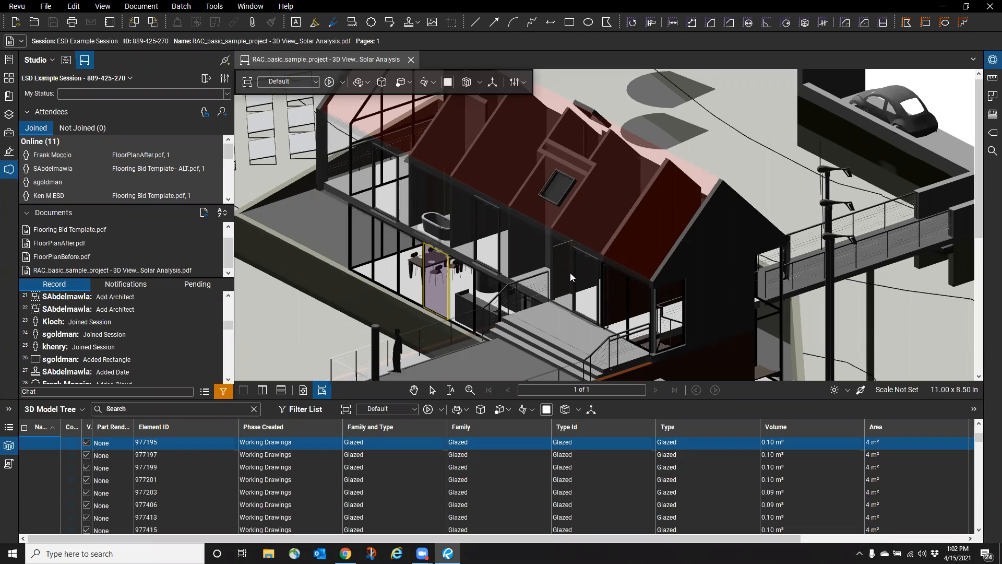
scroll(522, 312, "down", 4)
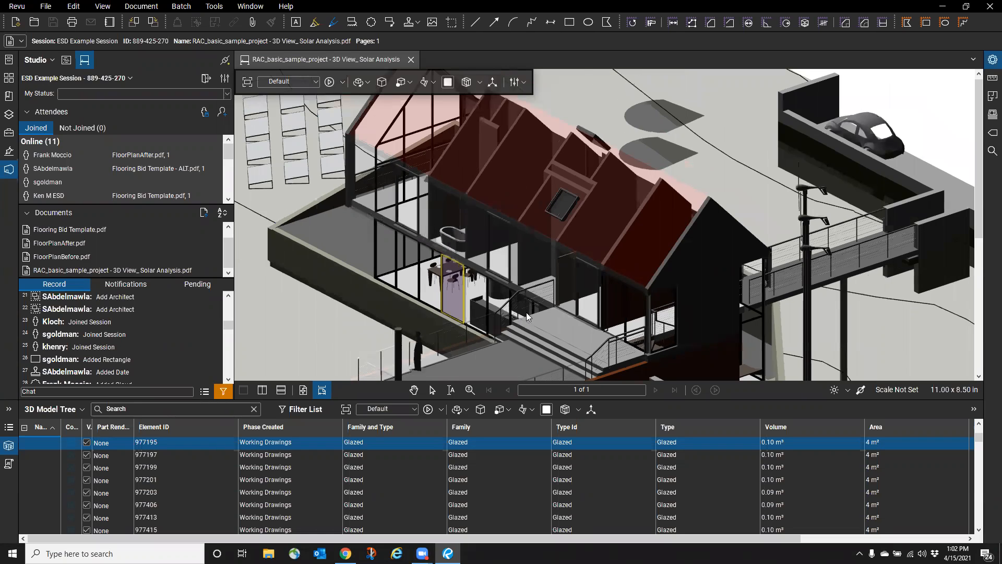
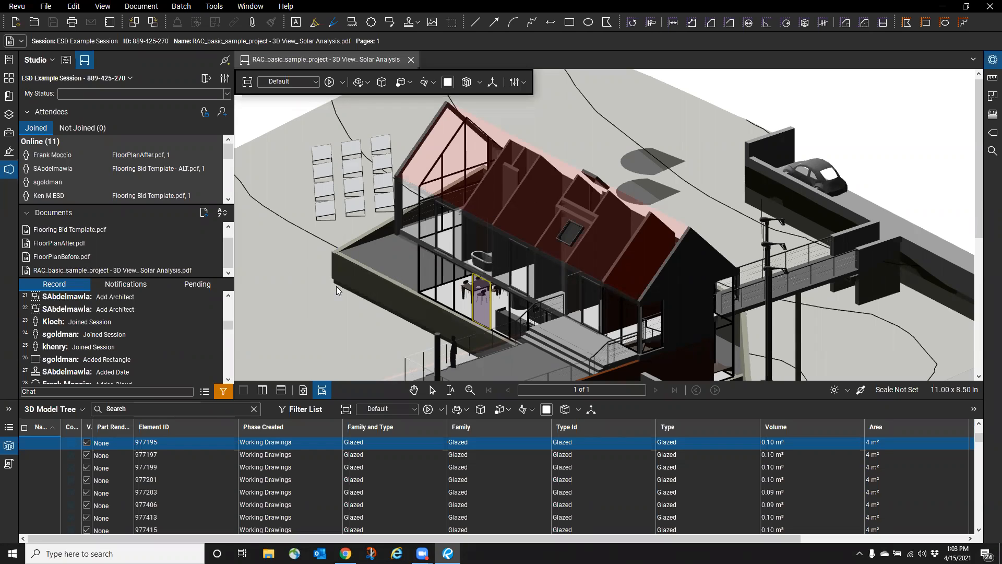
- Show the Markups List and close the RAC_basic_sample_project 3D View
left_click(9, 427)
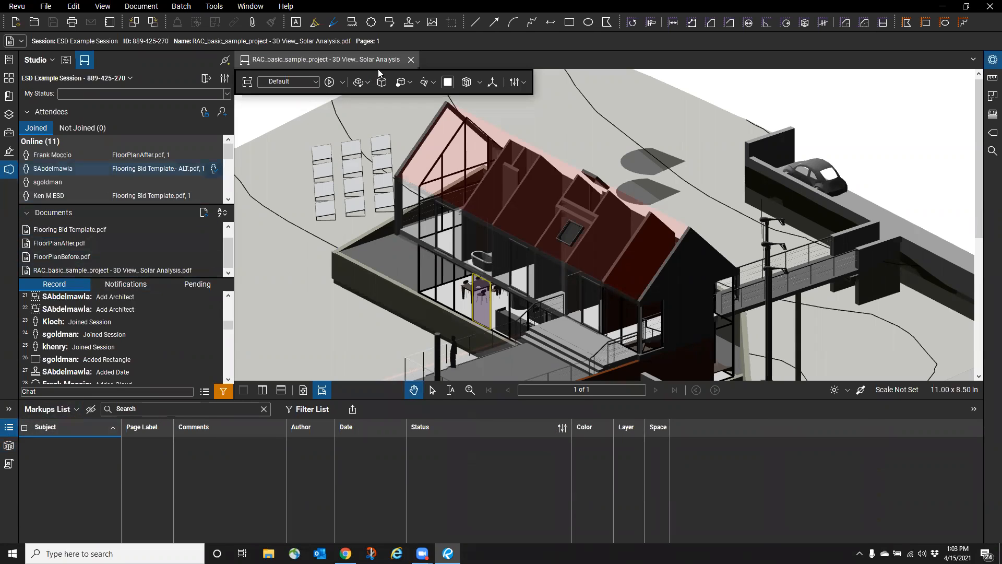
left_click(413, 61)
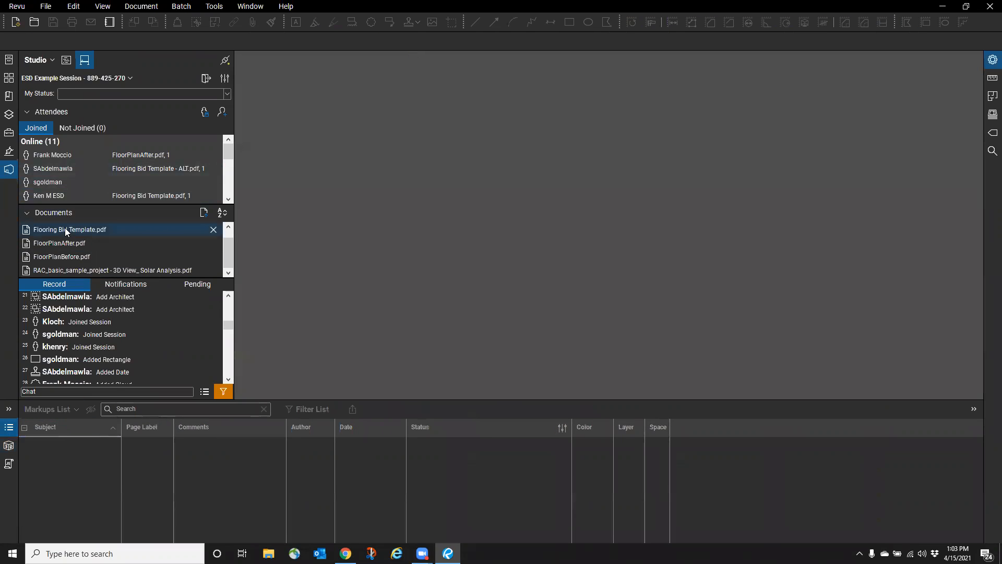
- Reopen Flooring Bid Template.pdf, hide the Markups List, and bring up the Session Report dialog
double_click(65, 229)
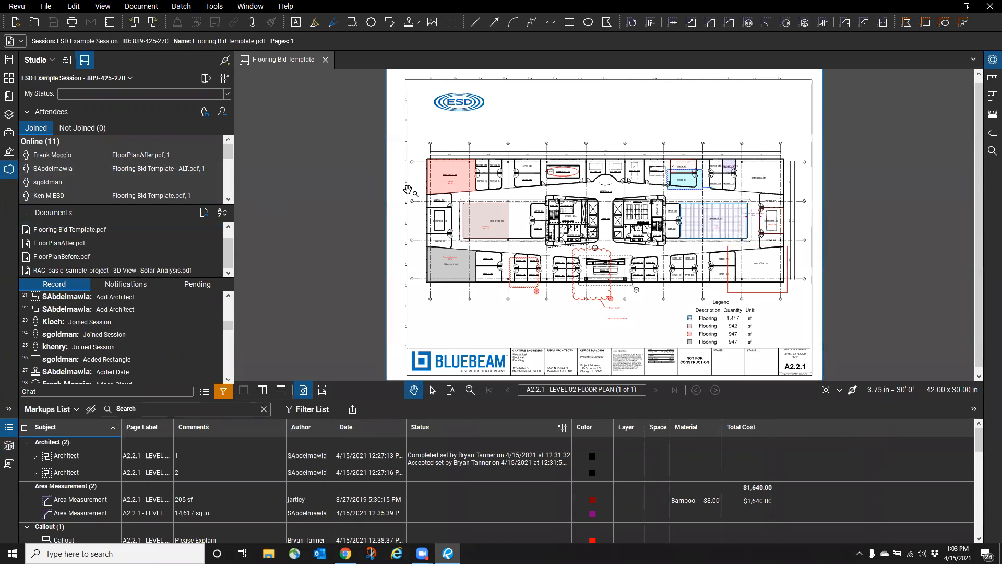
left_click(8, 427)
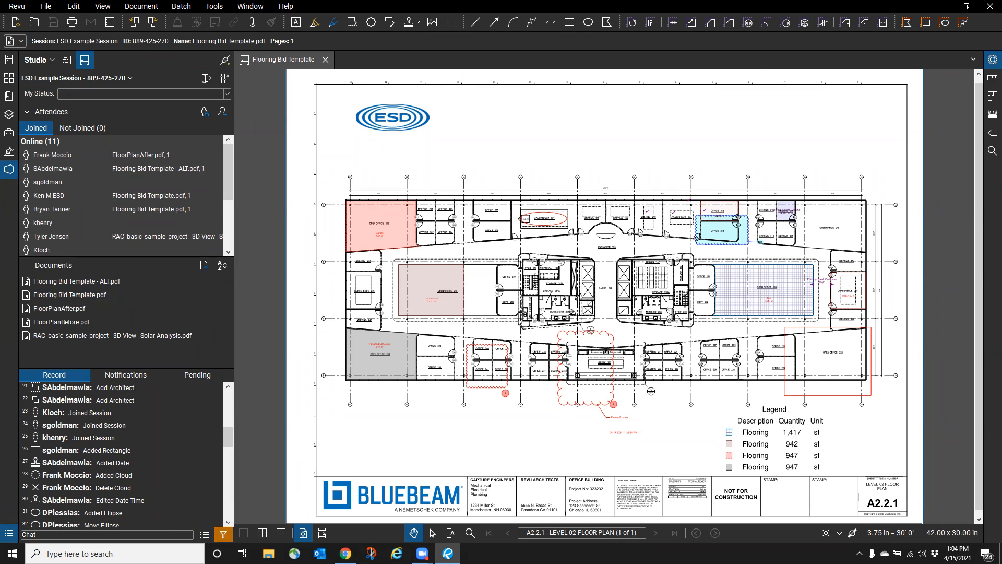
left_click(204, 534)
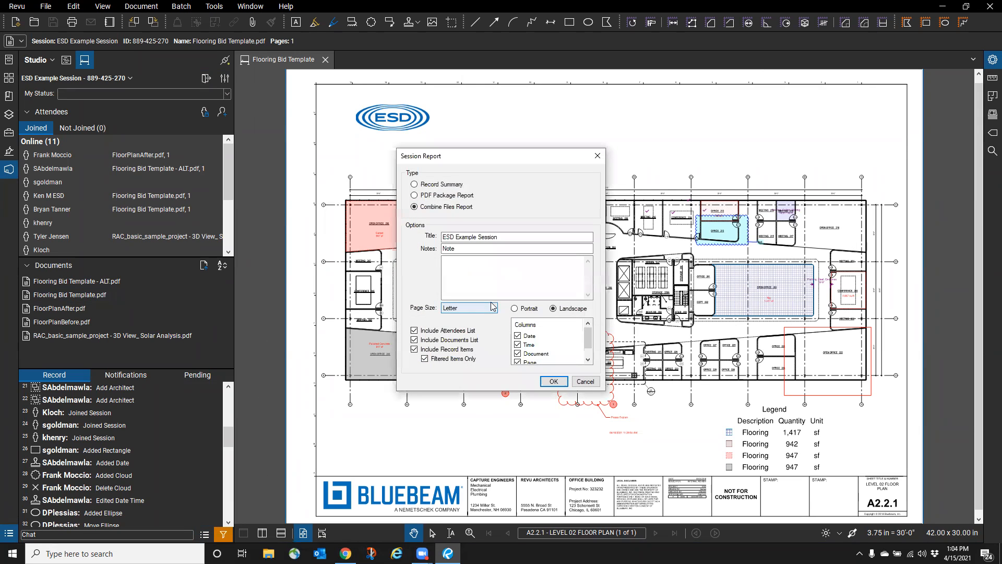
- Generate a PDF Package Report, overwriting the existing ESD Example Session Report.pdf
left_click(415, 186)
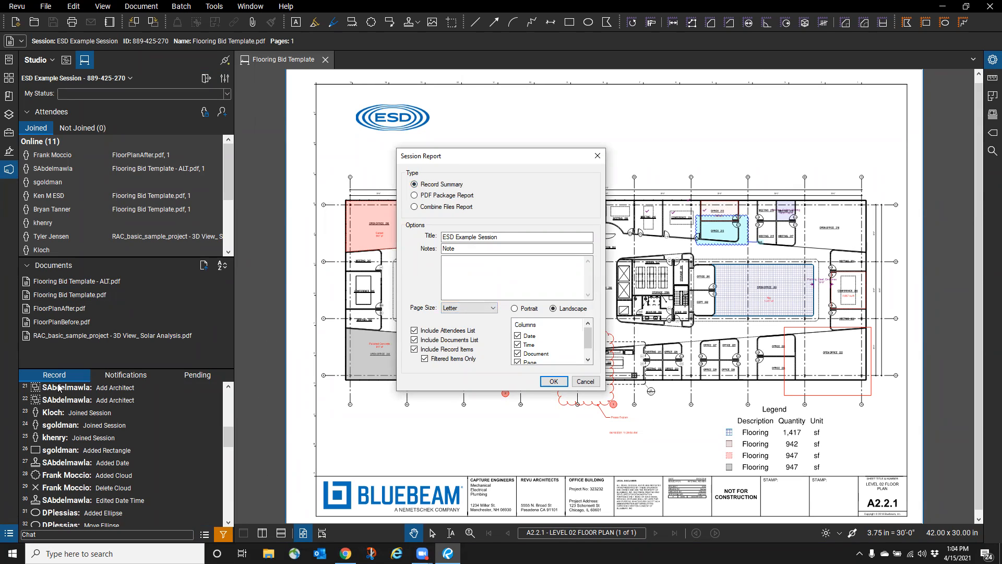
left_click(412, 207)
left_click(416, 195)
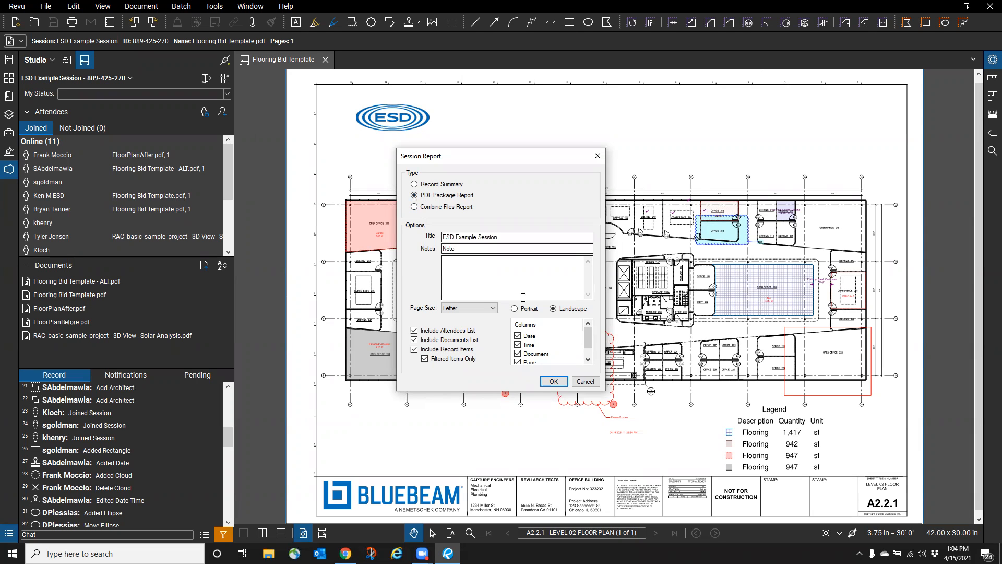
left_click(553, 381)
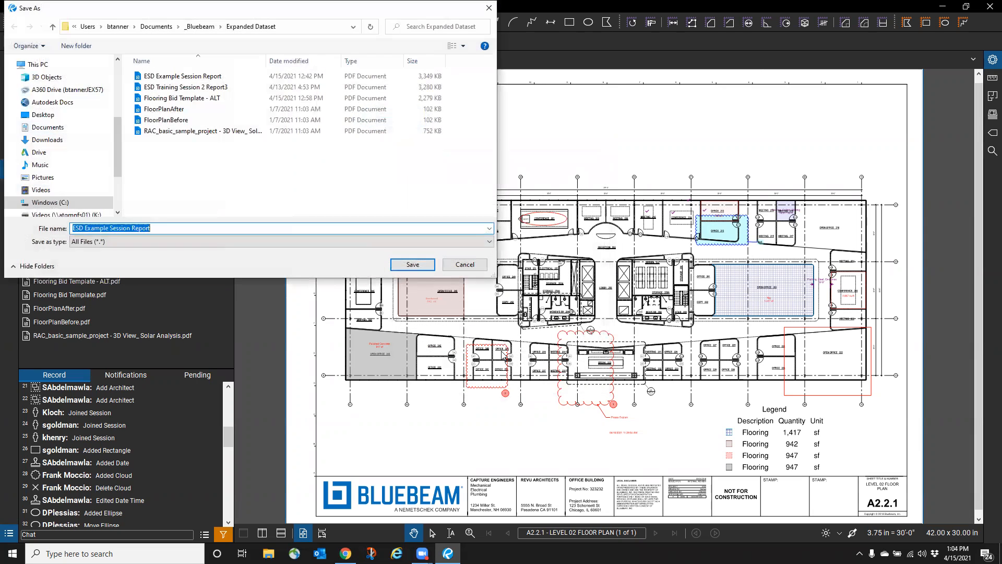
left_click(413, 264)
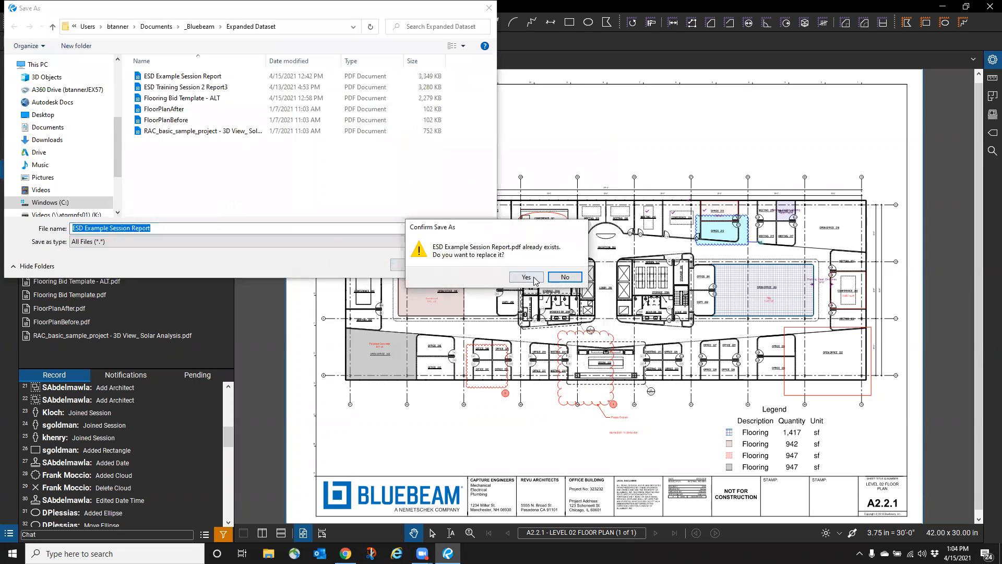
left_click(533, 278)
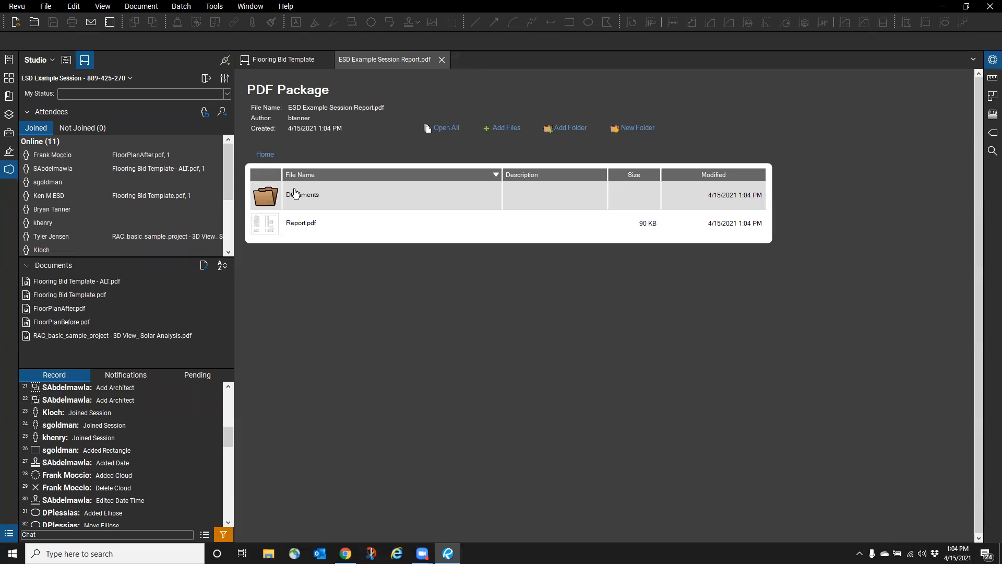
- View the five PDFs in the package's Documents folder, then leave the ESD Example Session
double_click(295, 193)
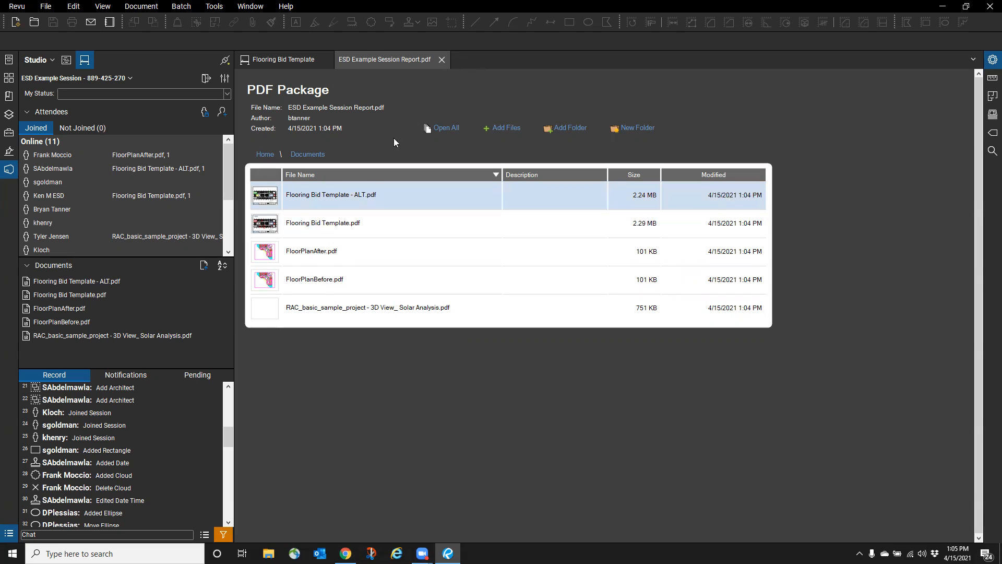
left_click(207, 79)
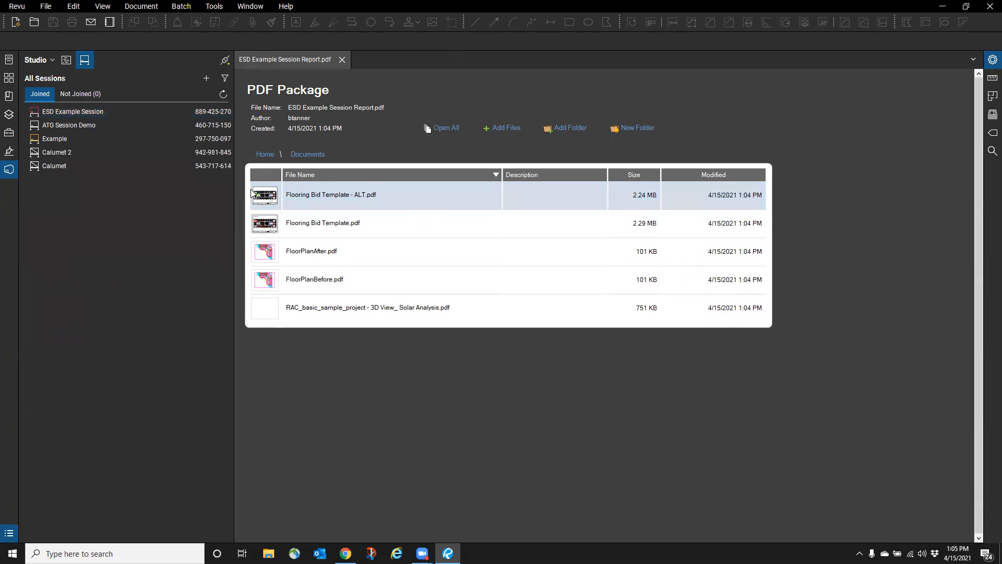